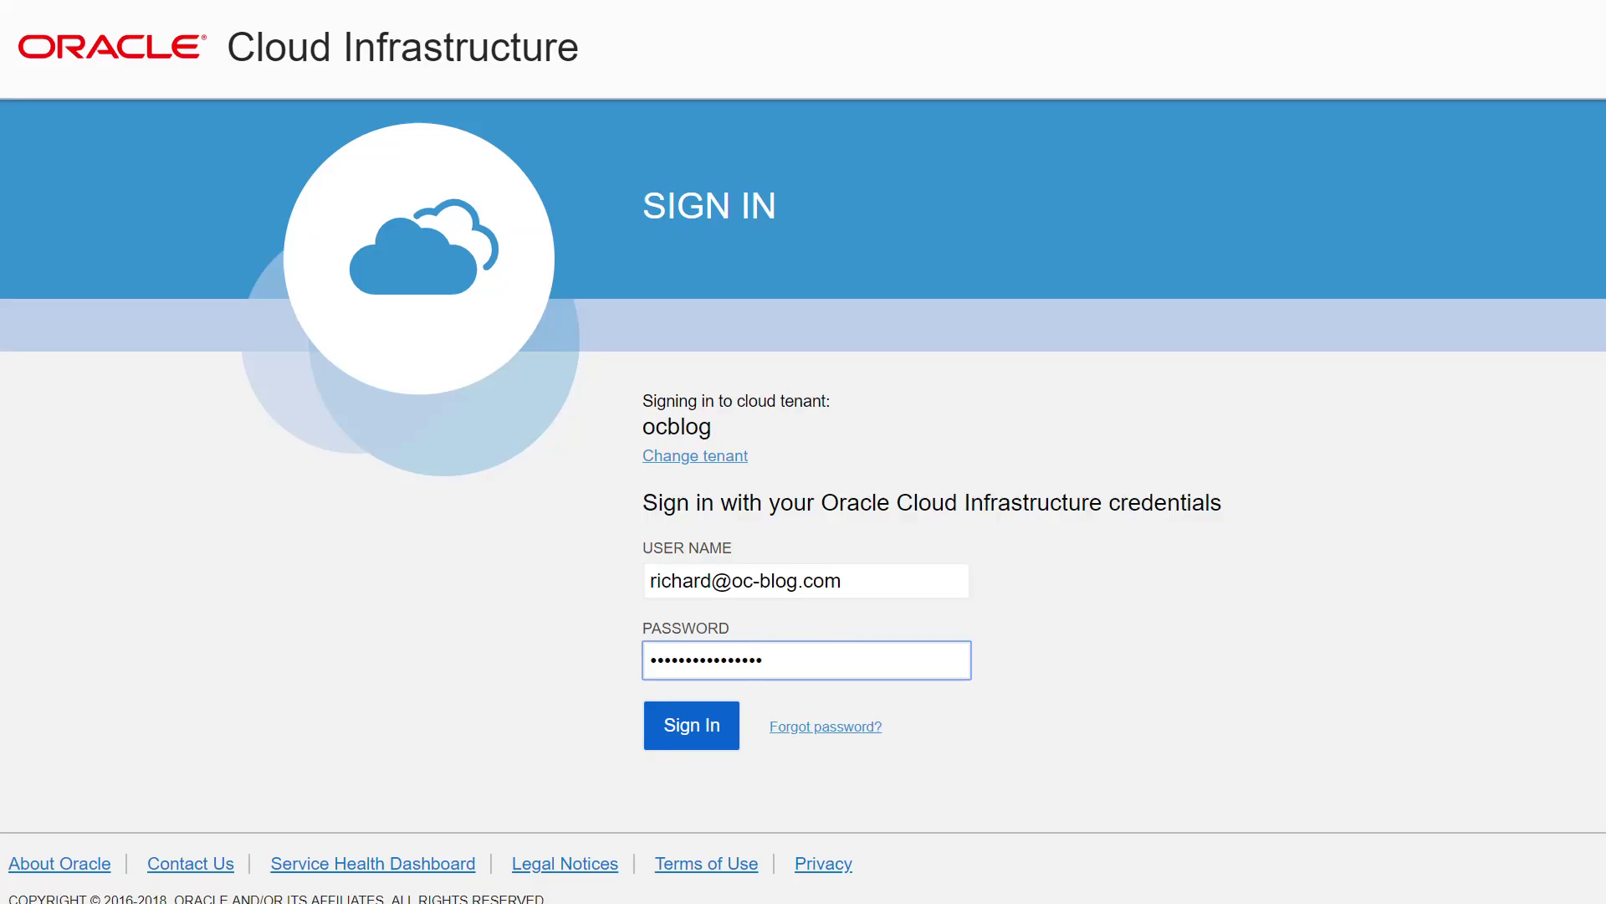
# Sign in to the ocblog tenant and start creating a virtual cloud network in the root compartment.
pyautogui.click(701, 733)
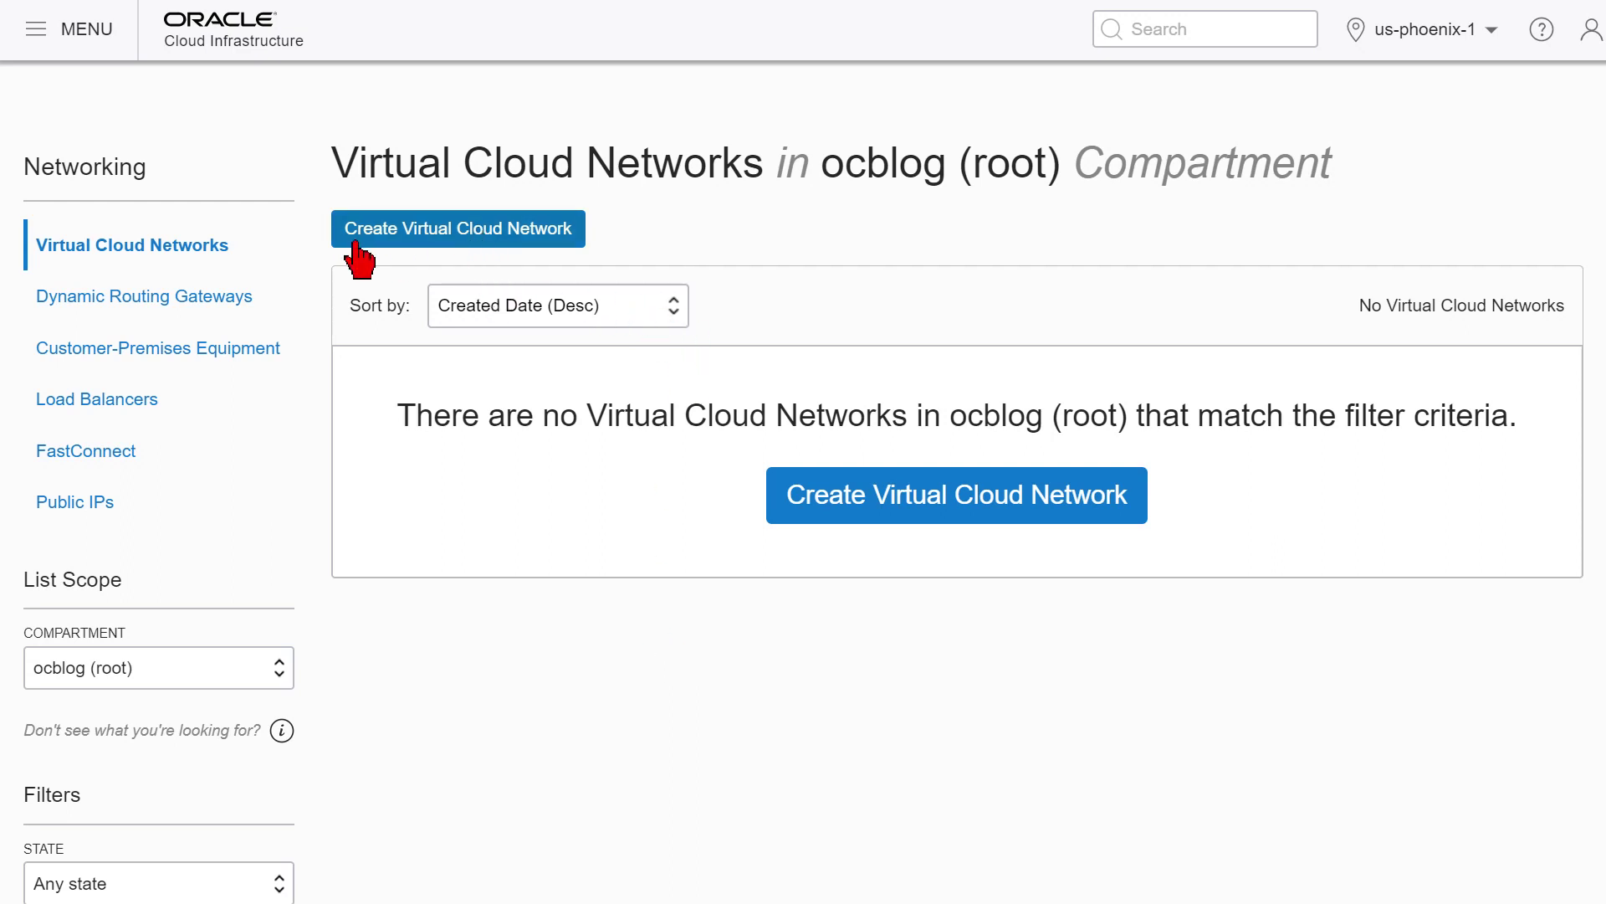
pyautogui.click(460, 238)
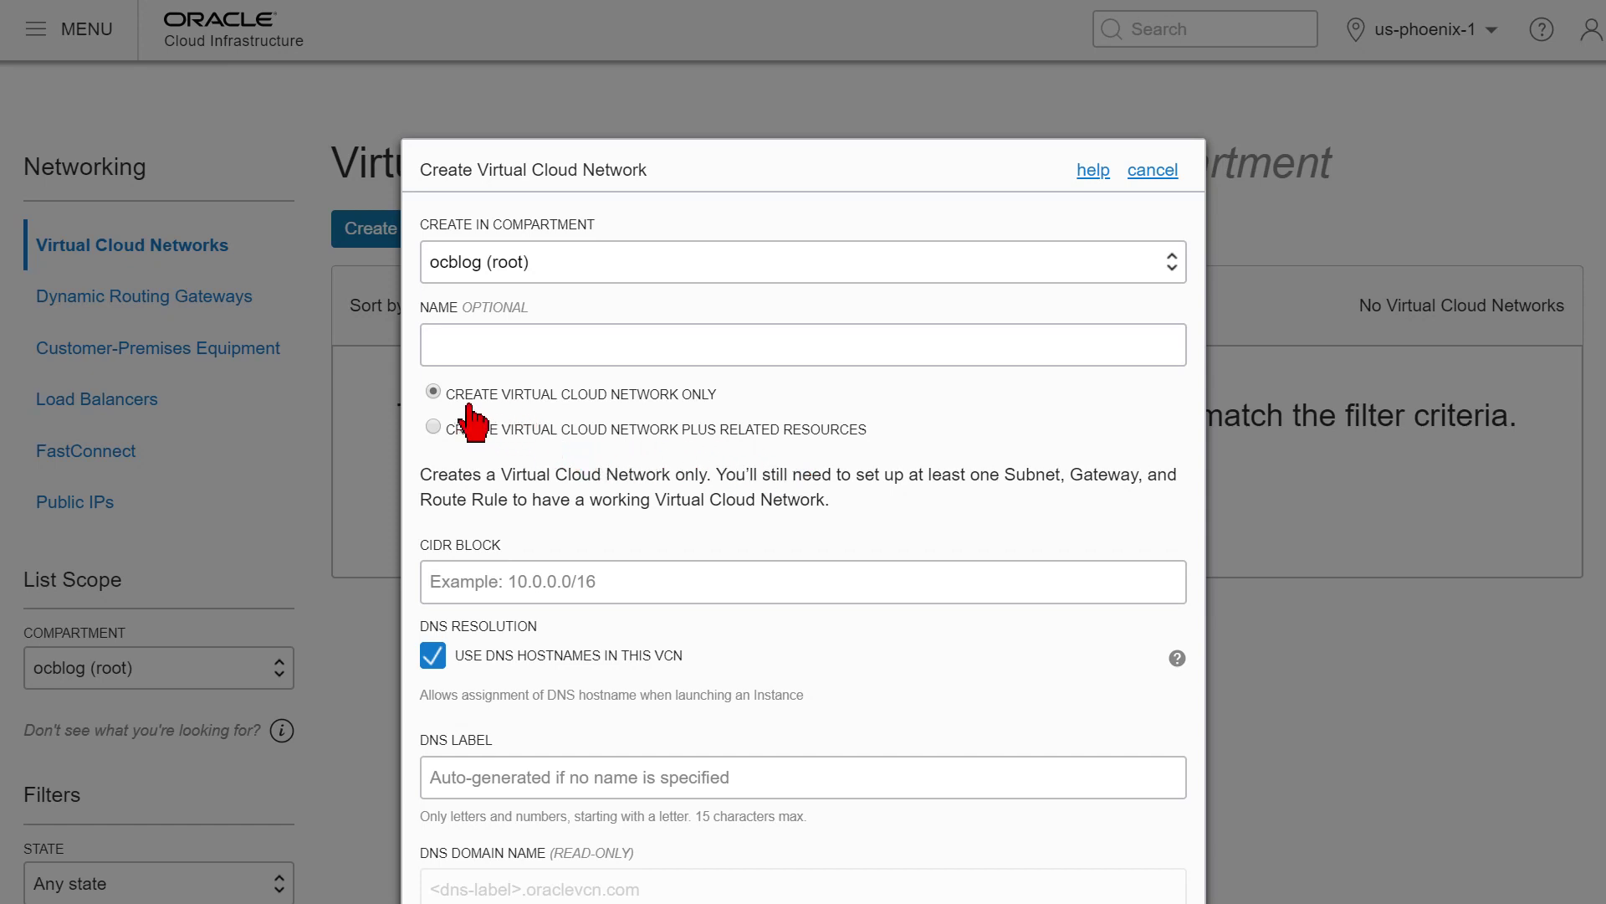
# Examine which resources the option to create a virtual cloud network plus related resources would set up.
pyautogui.click(540, 431)
pyautogui.scroll(-3, 652, 667)
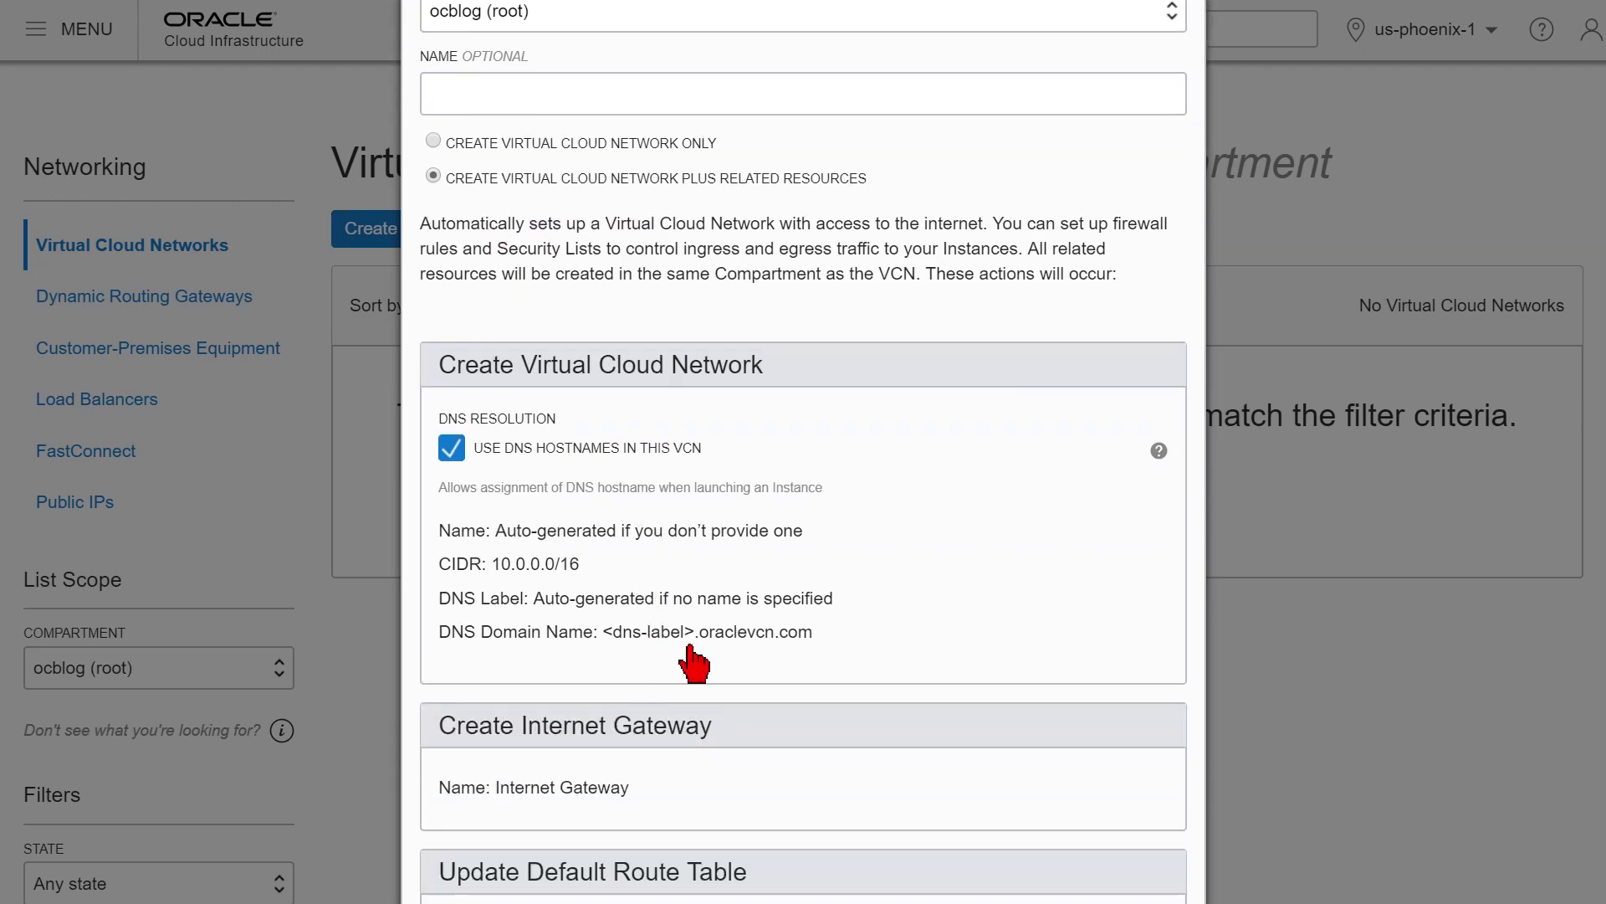
pyautogui.scroll(-2, 666, 631)
pyautogui.scroll(-4, 742, 760)
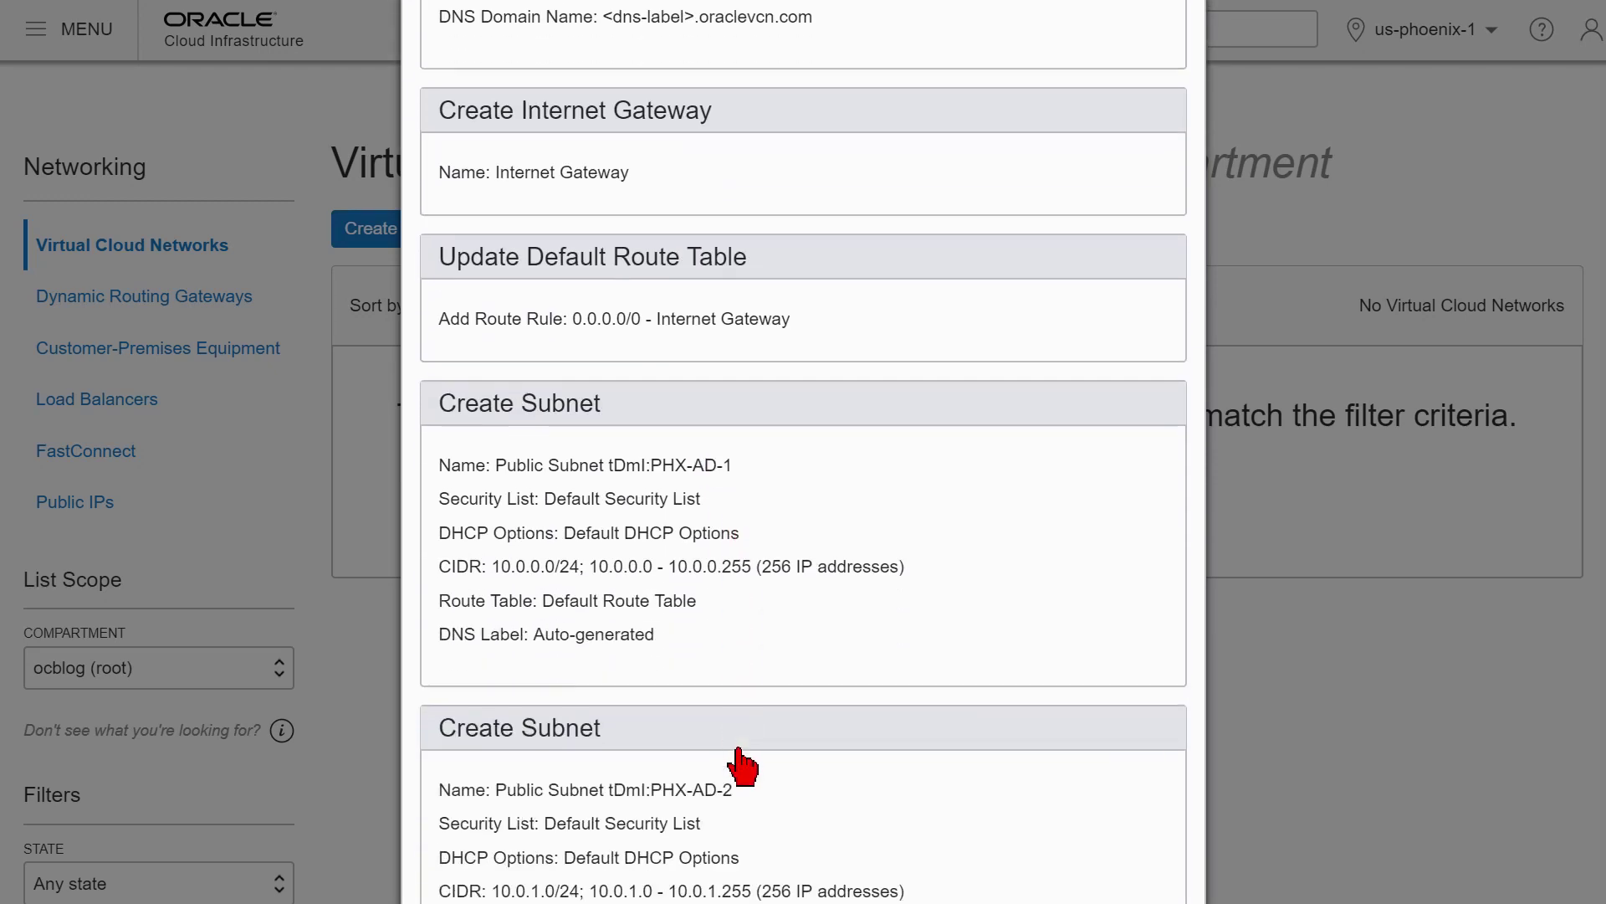
pyautogui.scroll(7, 745, 745)
pyautogui.scroll(-2, 753, 610)
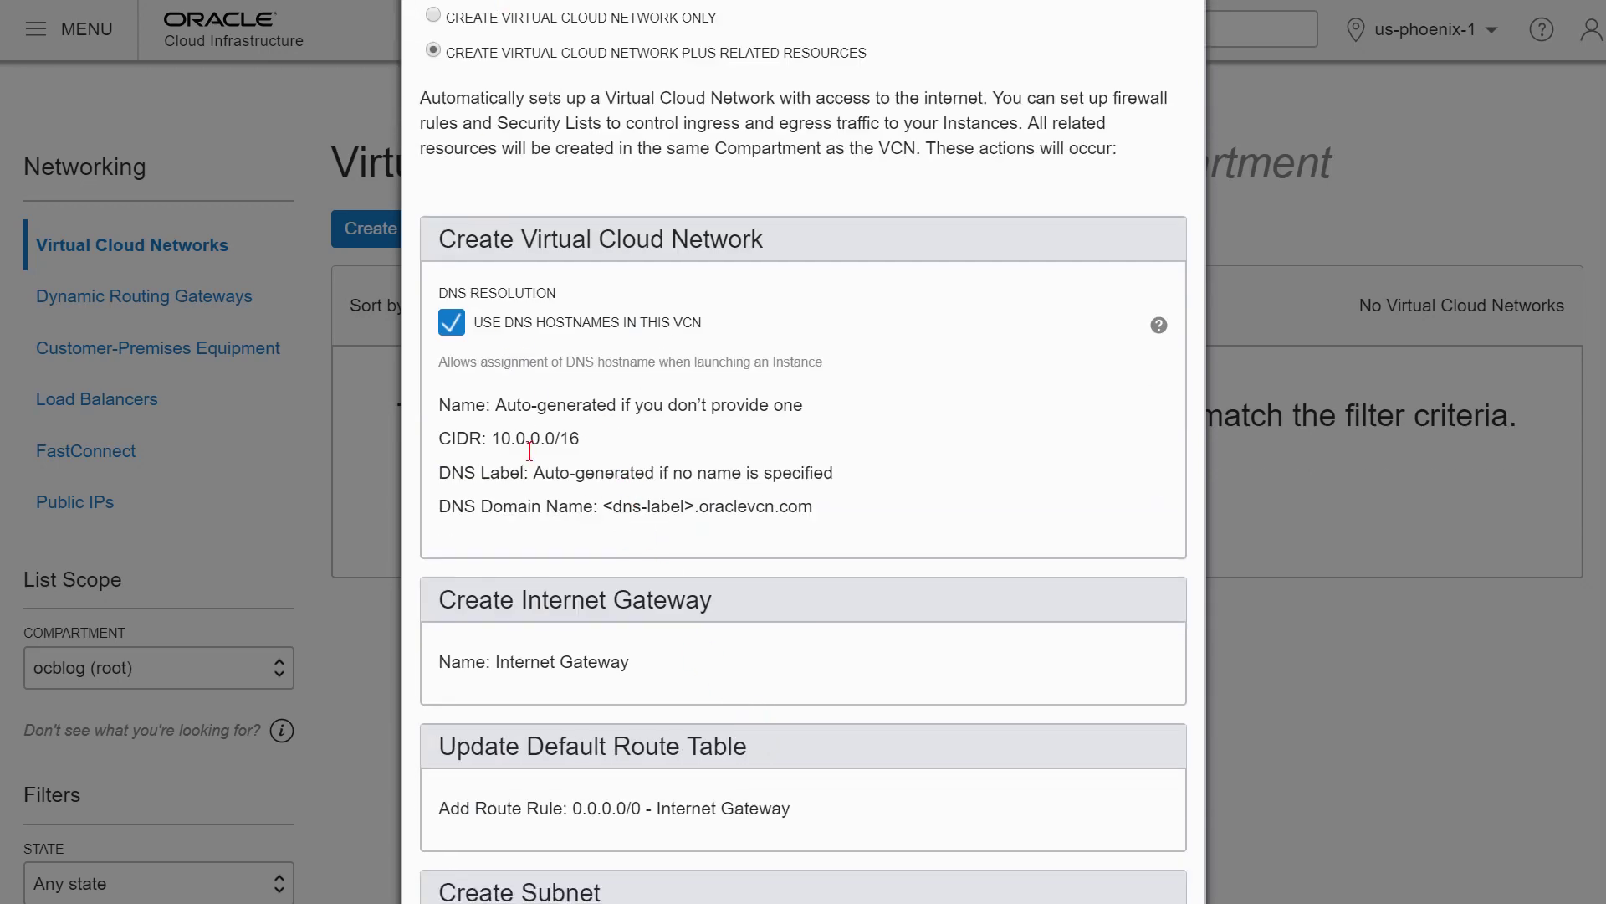
pyautogui.moveTo(476, 416); pyautogui.dragTo(550, 463)
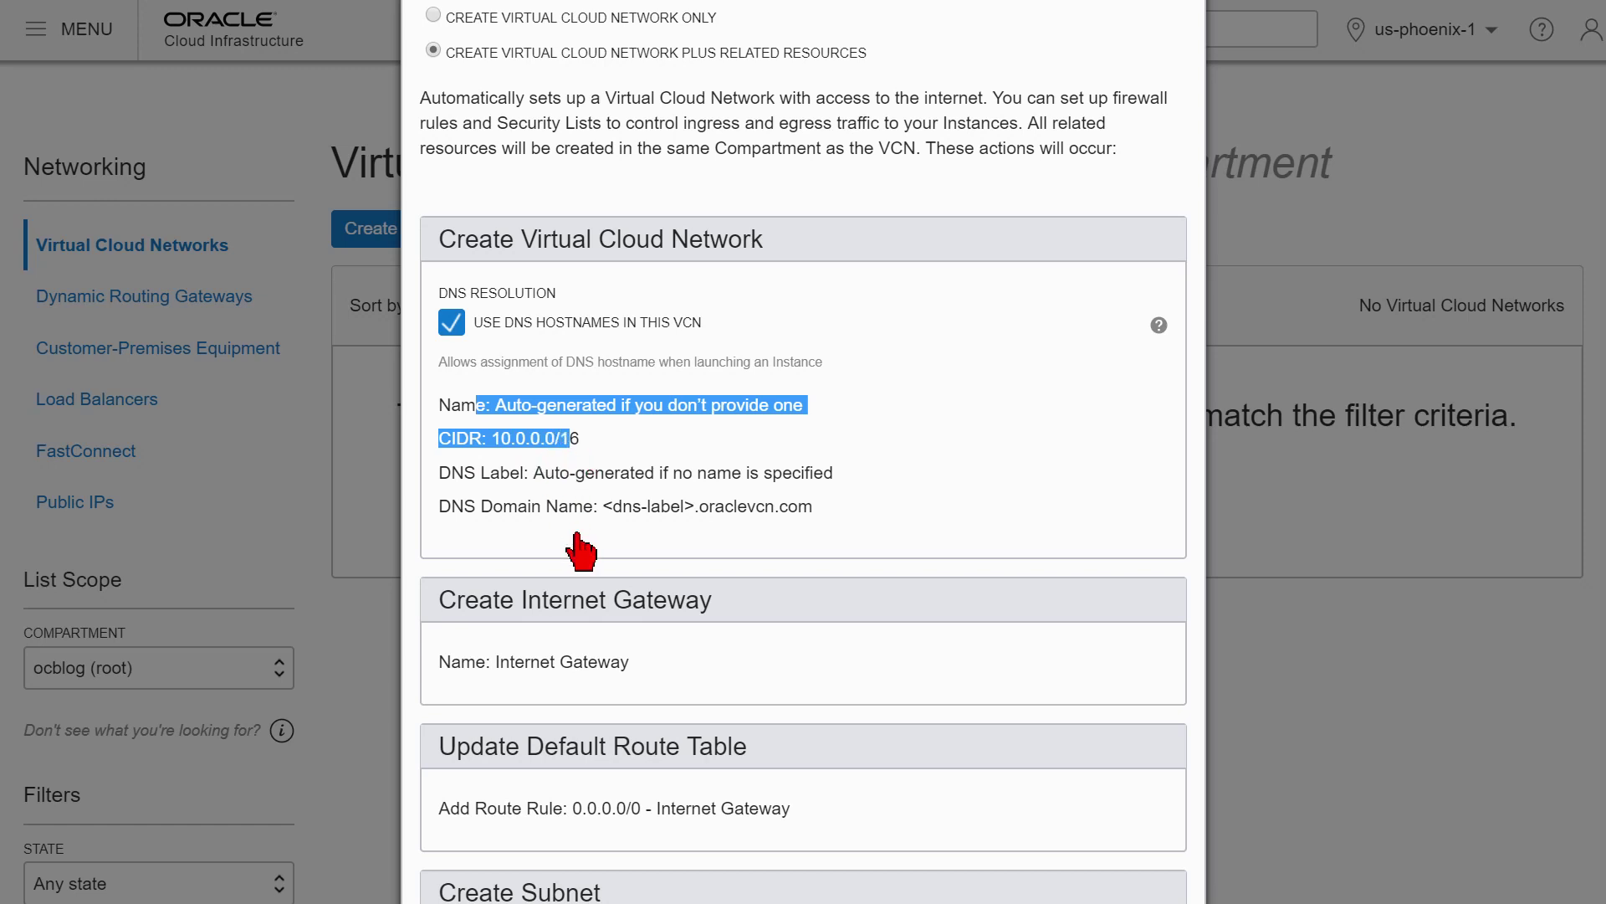
pyautogui.scroll(1, 585, 544)
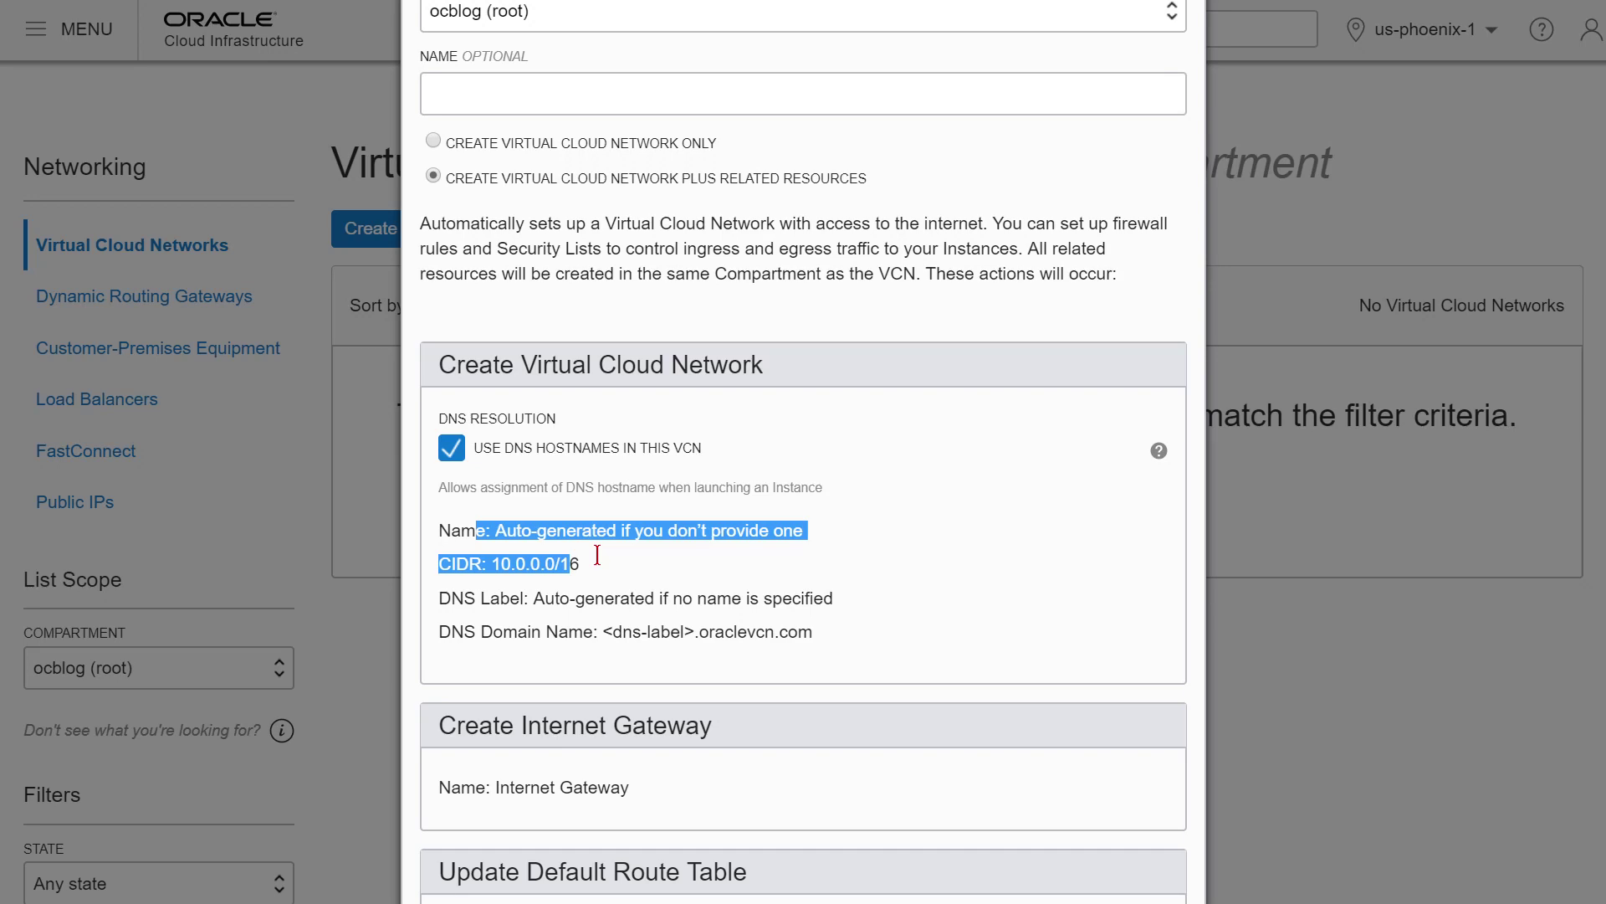
pyautogui.scroll(3, 598, 555)
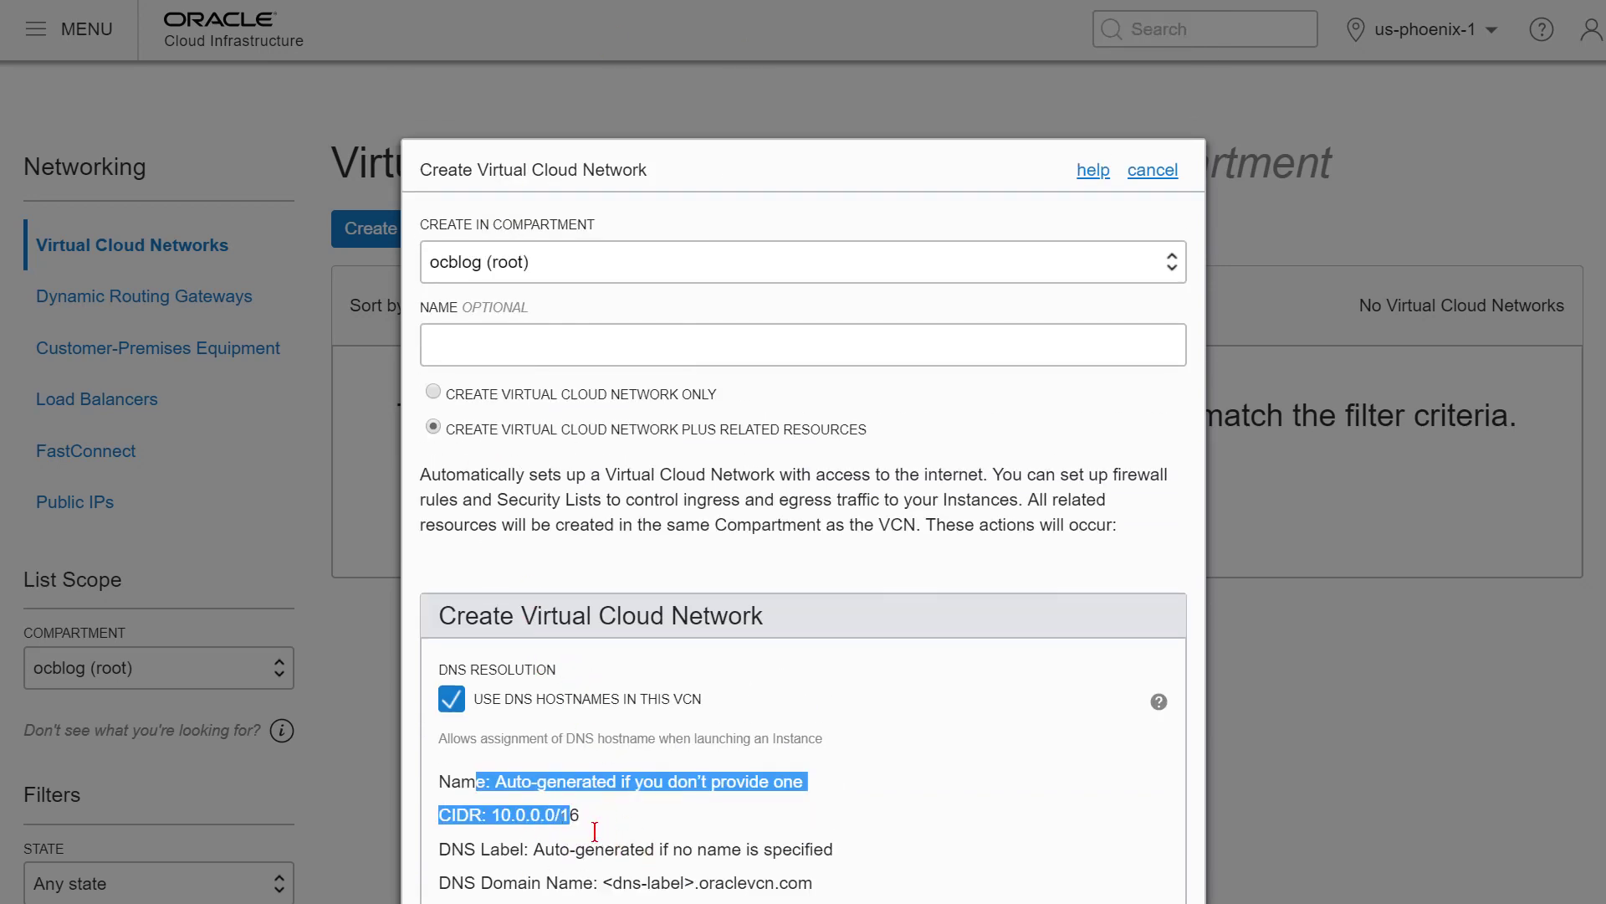
# Create a virtual cloud network only, named USnet, with CIDR block 10.1.0.0/16.
pyautogui.click(494, 395)
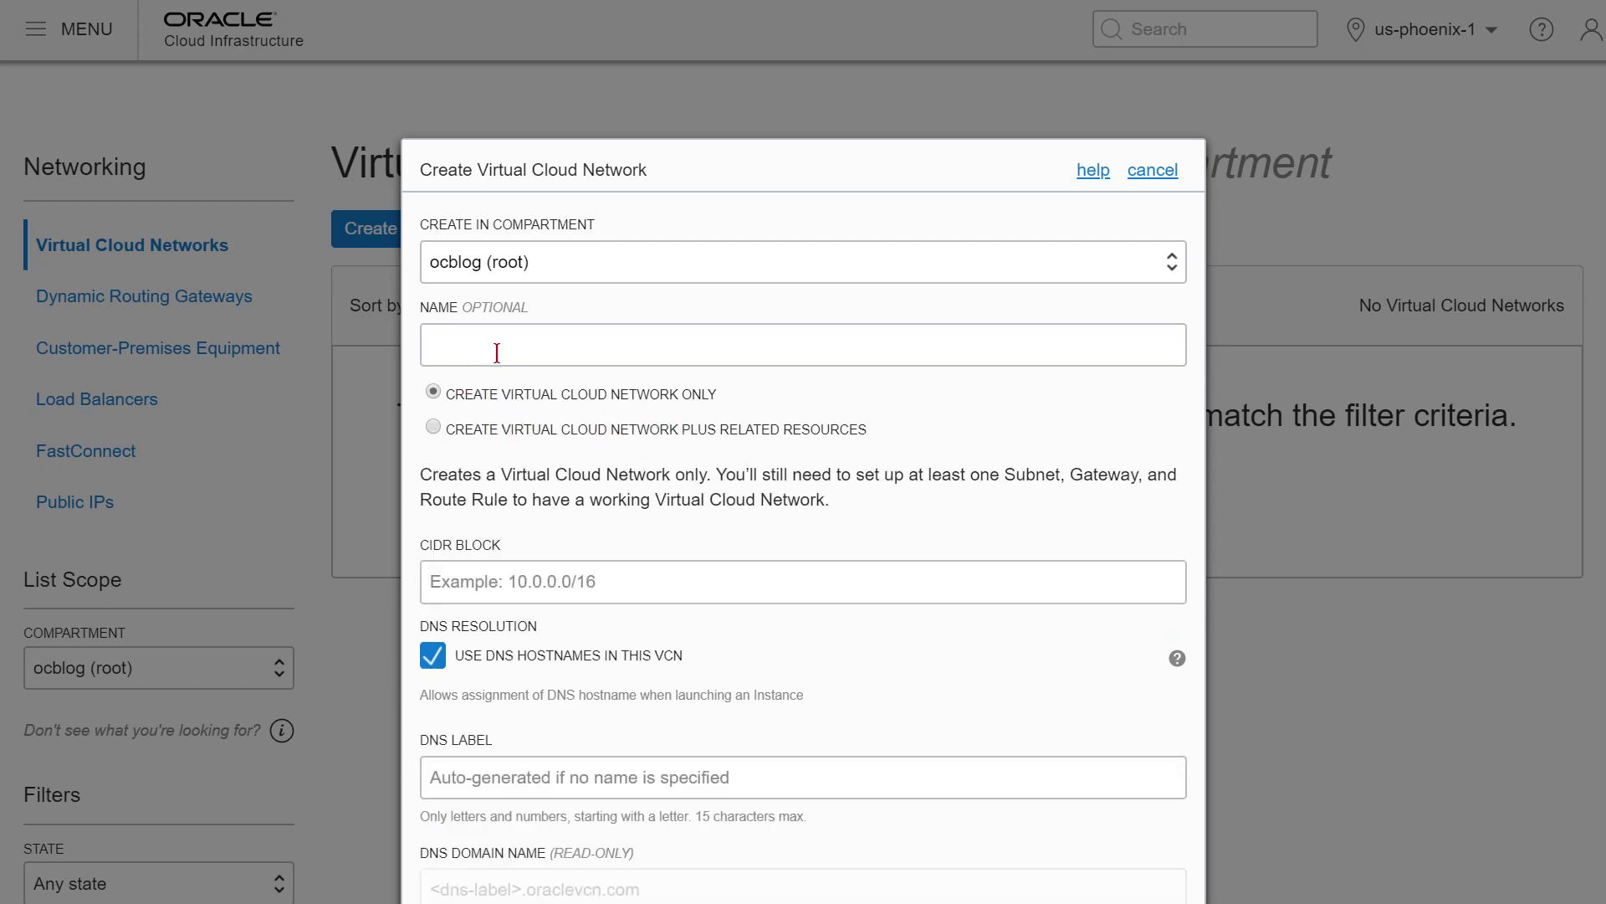
pyautogui.click(496, 355)
pyautogui.write('USnet')
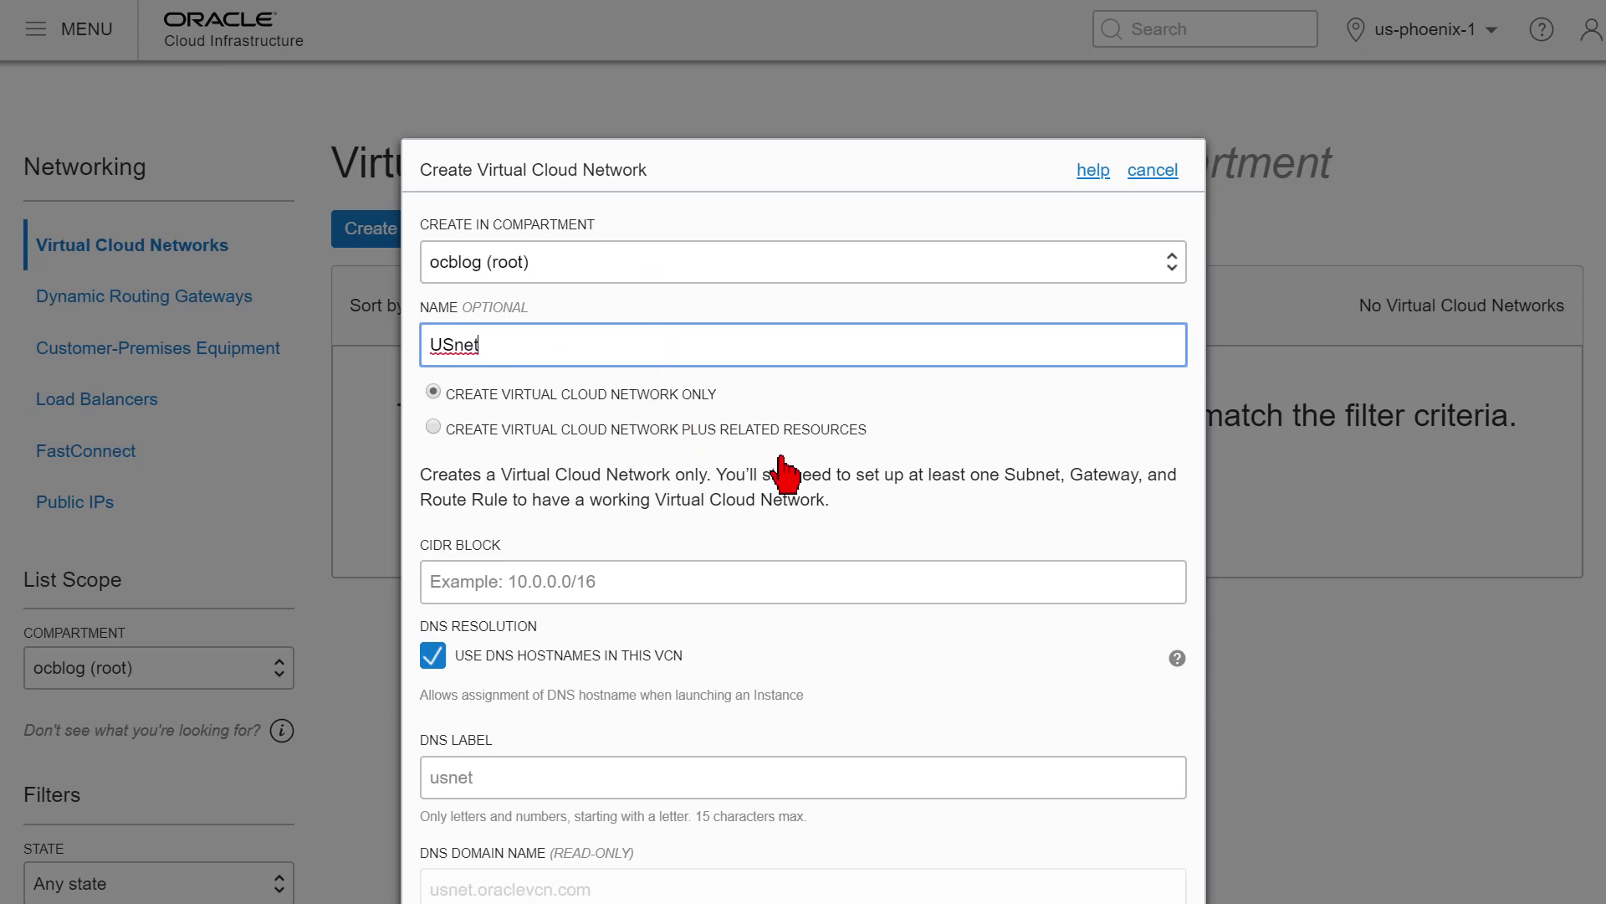
pyautogui.scroll(-2, 758, 590)
pyautogui.click(636, 462)
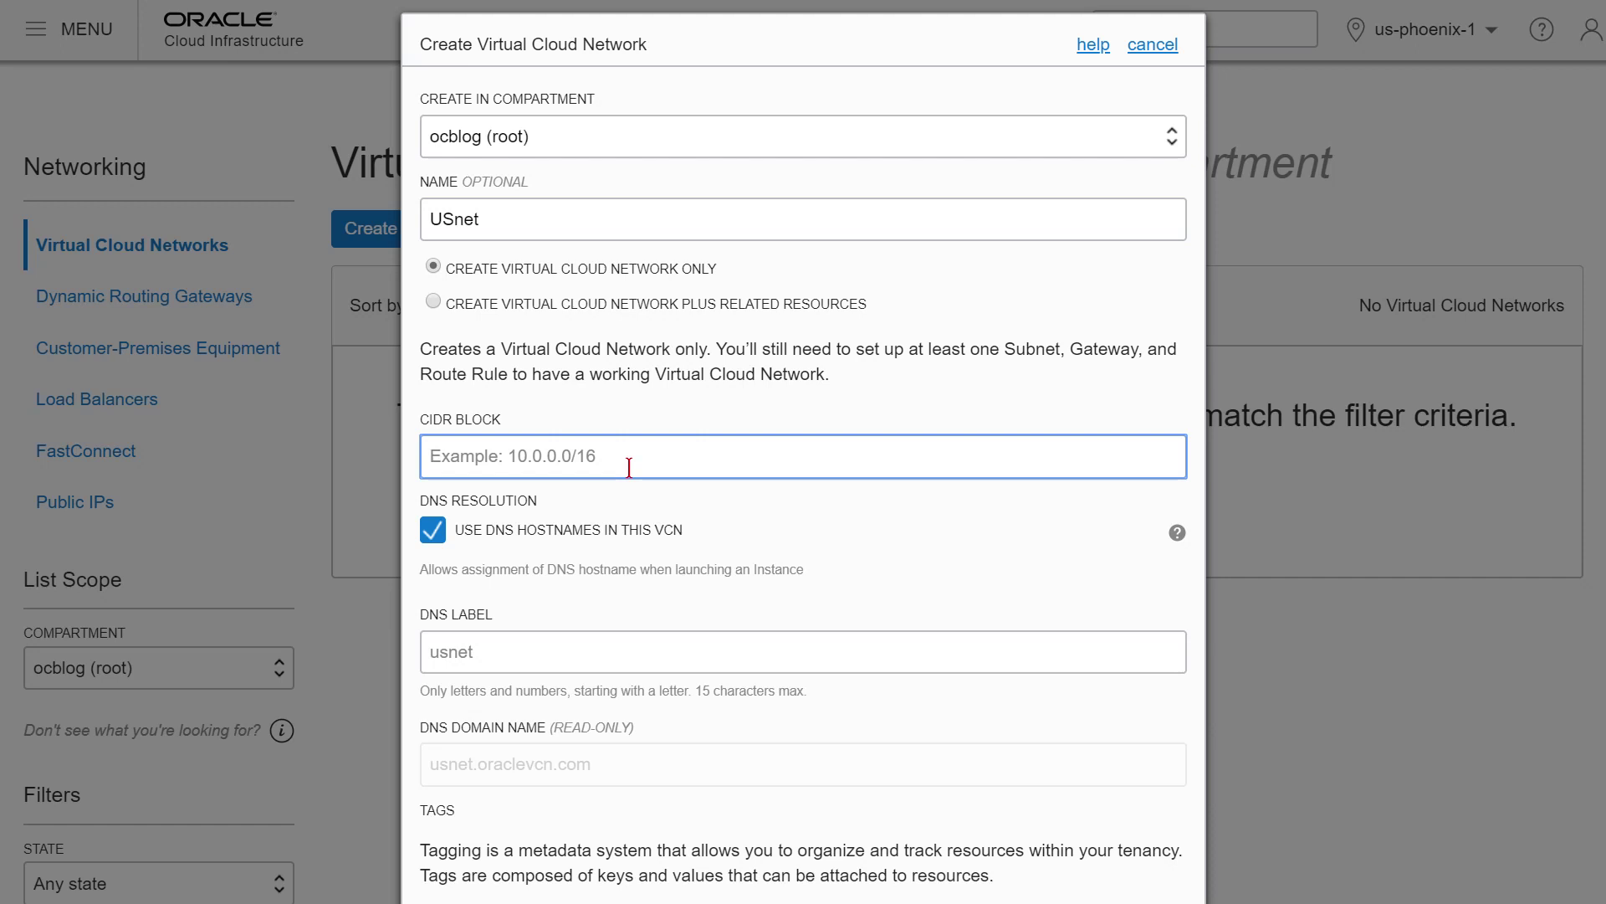
pyautogui.write('10.1.0.0/16')
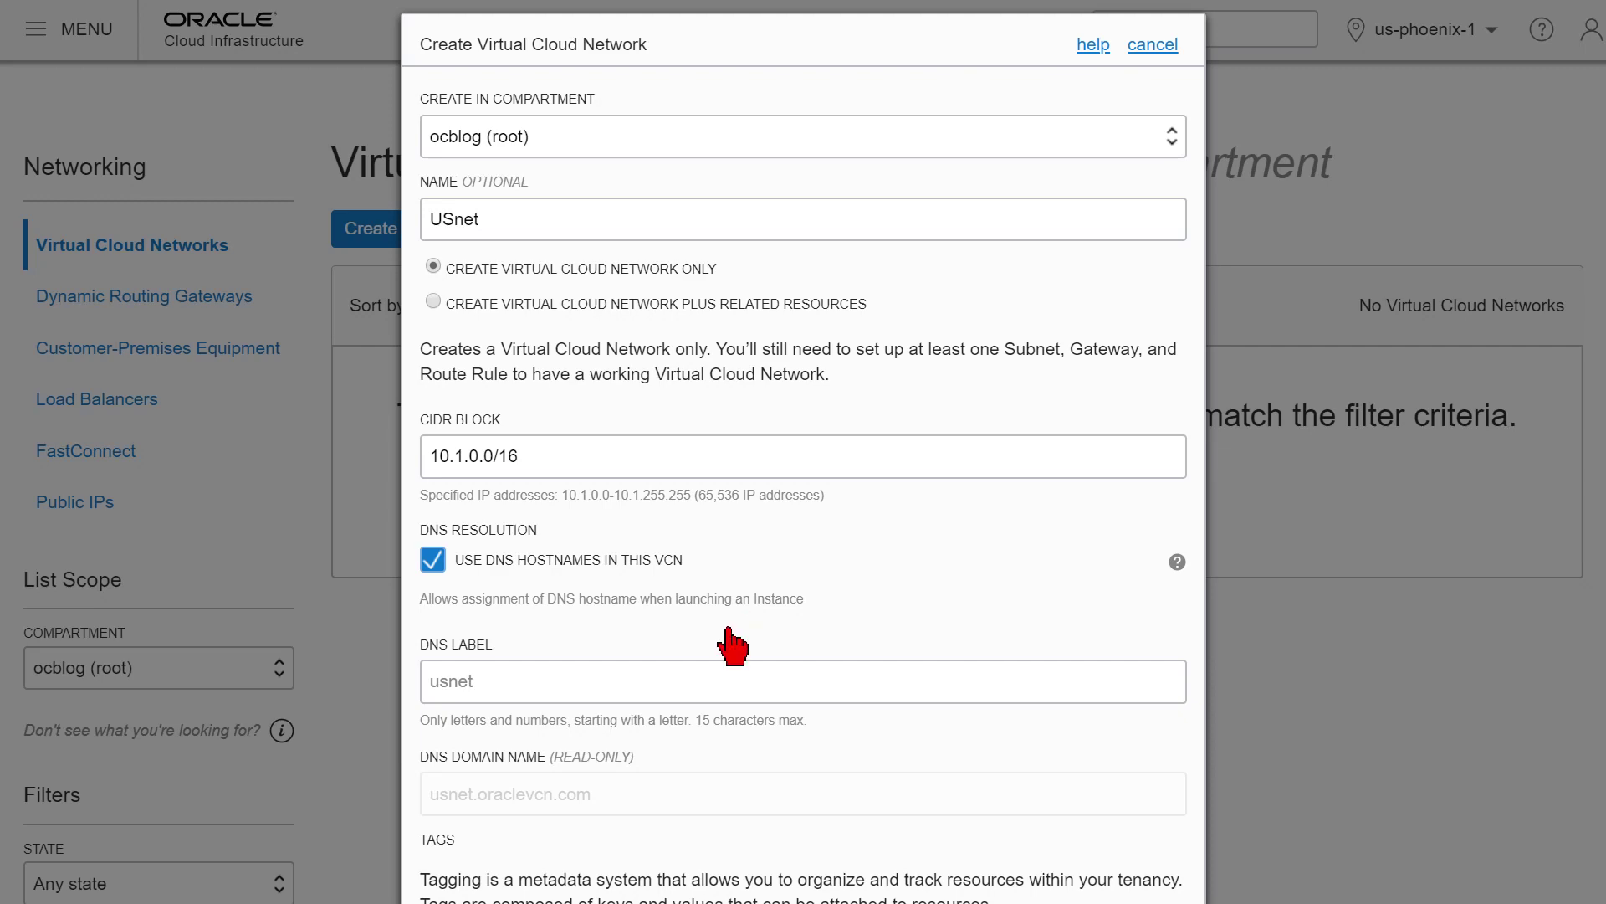
pyautogui.scroll(-5, 728, 639)
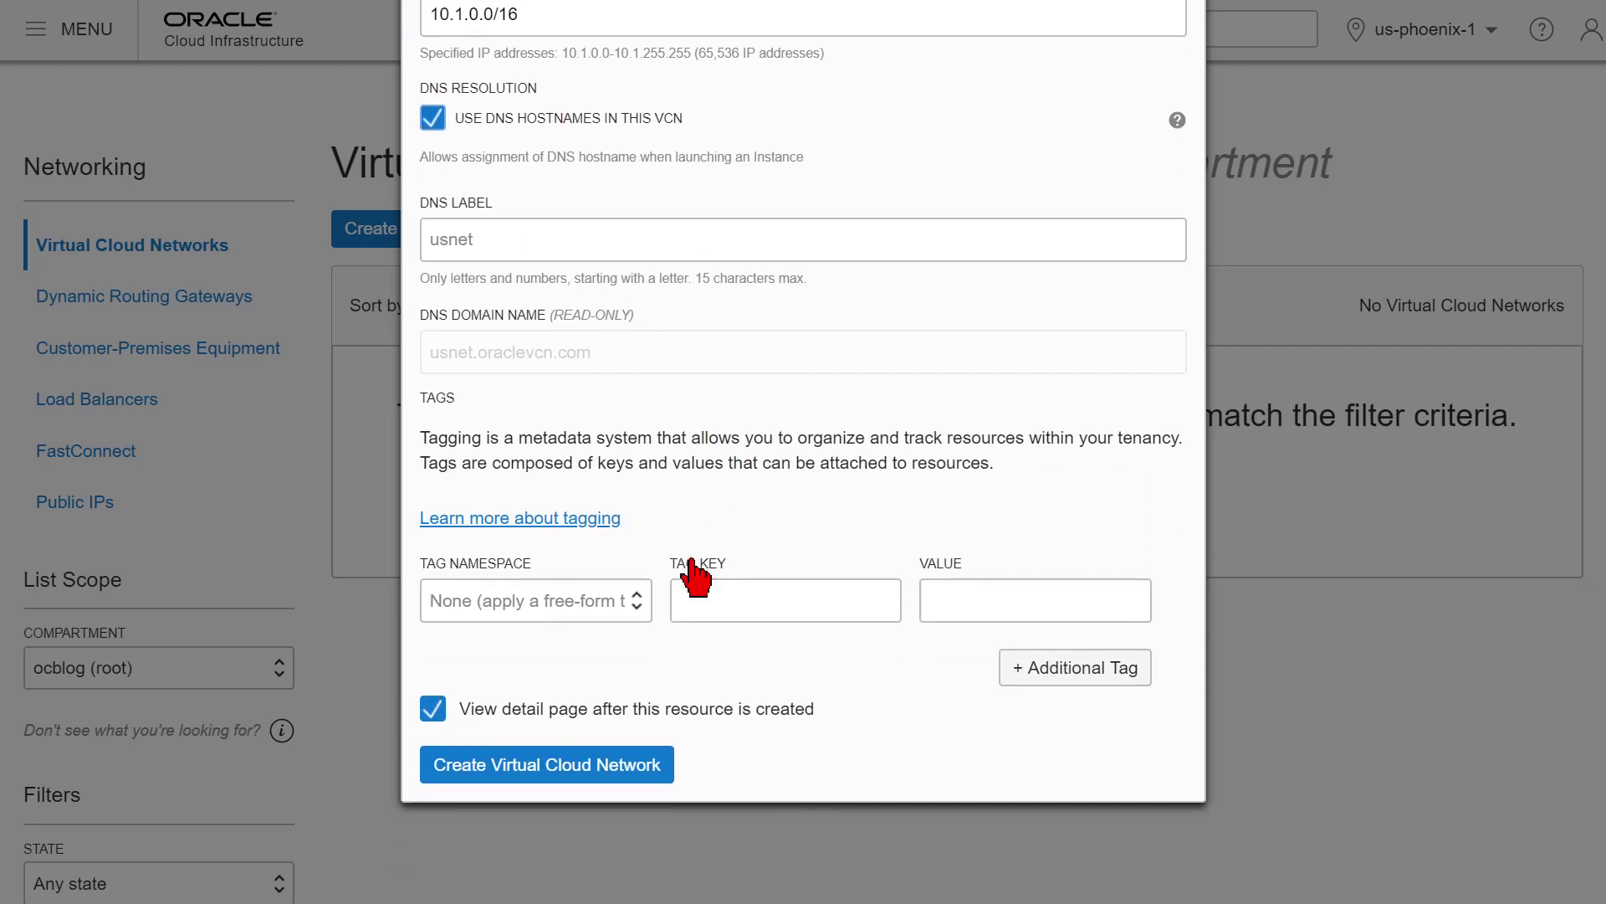
pyautogui.click(559, 765)
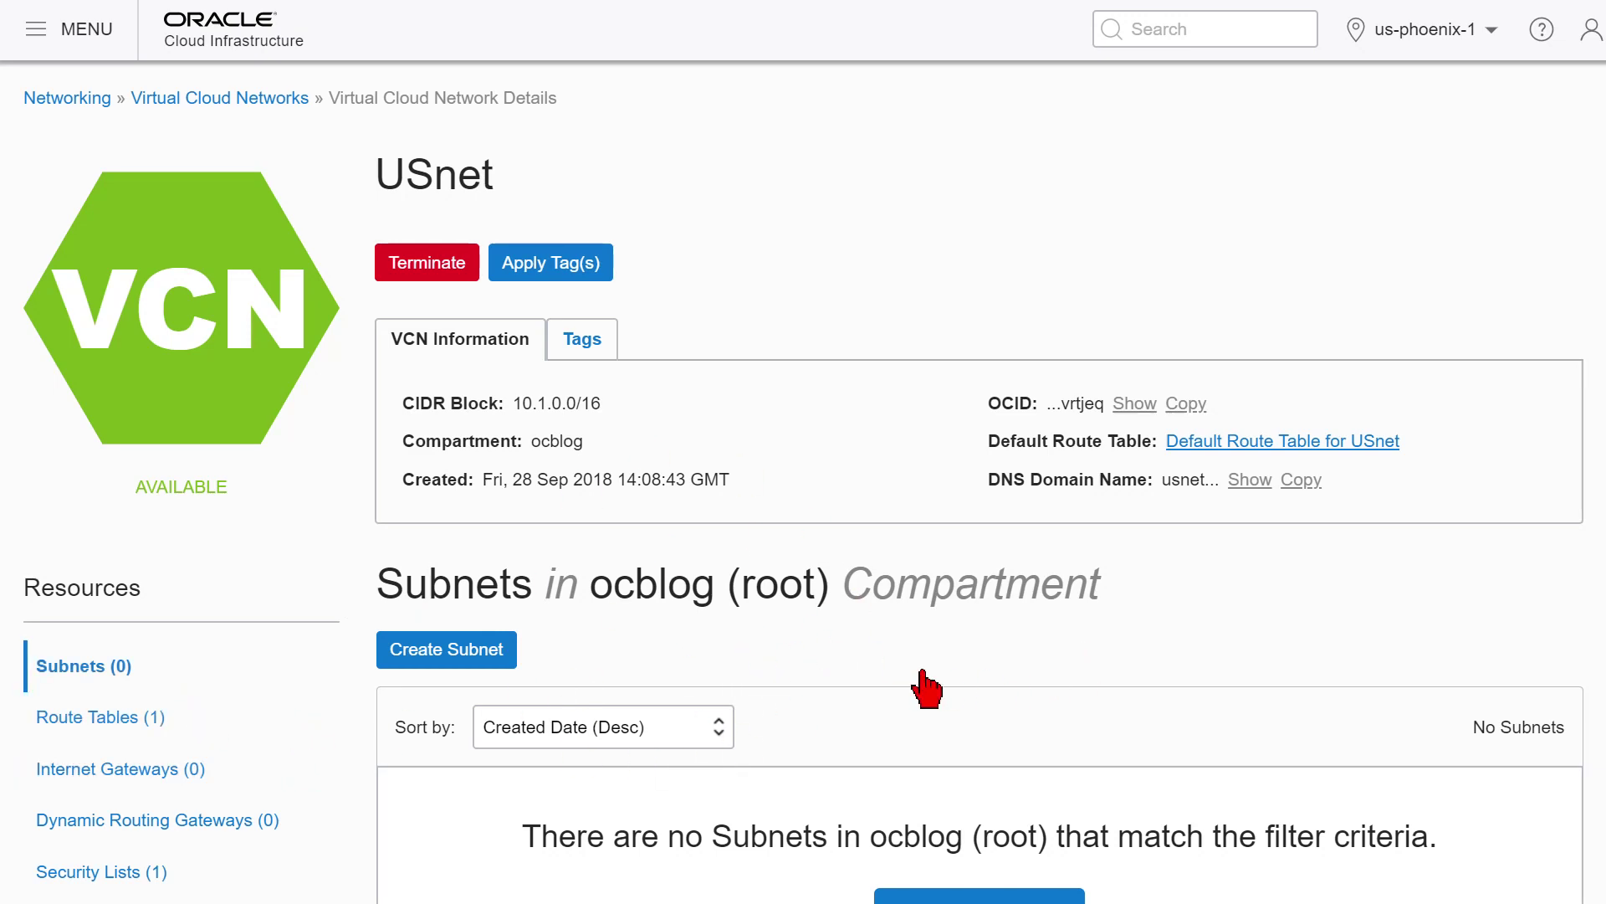
# Start a new subnet in USnet named Sub1 and place it in availability domain PHX-AD-1.
pyautogui.scroll(-3, 926, 684)
pyautogui.click(469, 401)
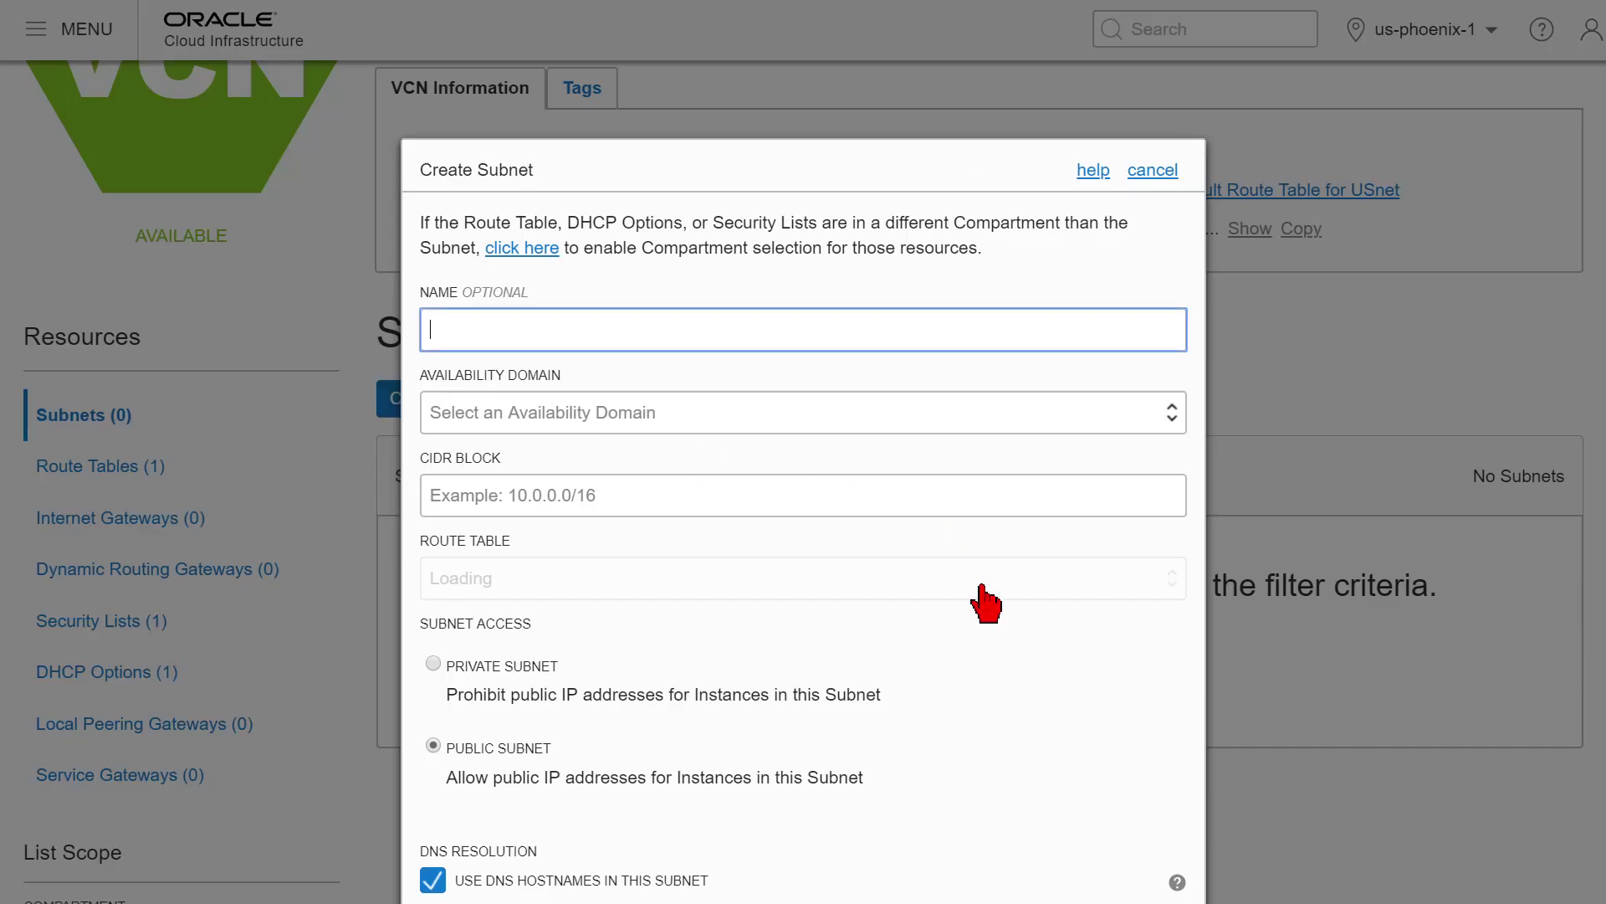
pyautogui.write('Sub1')
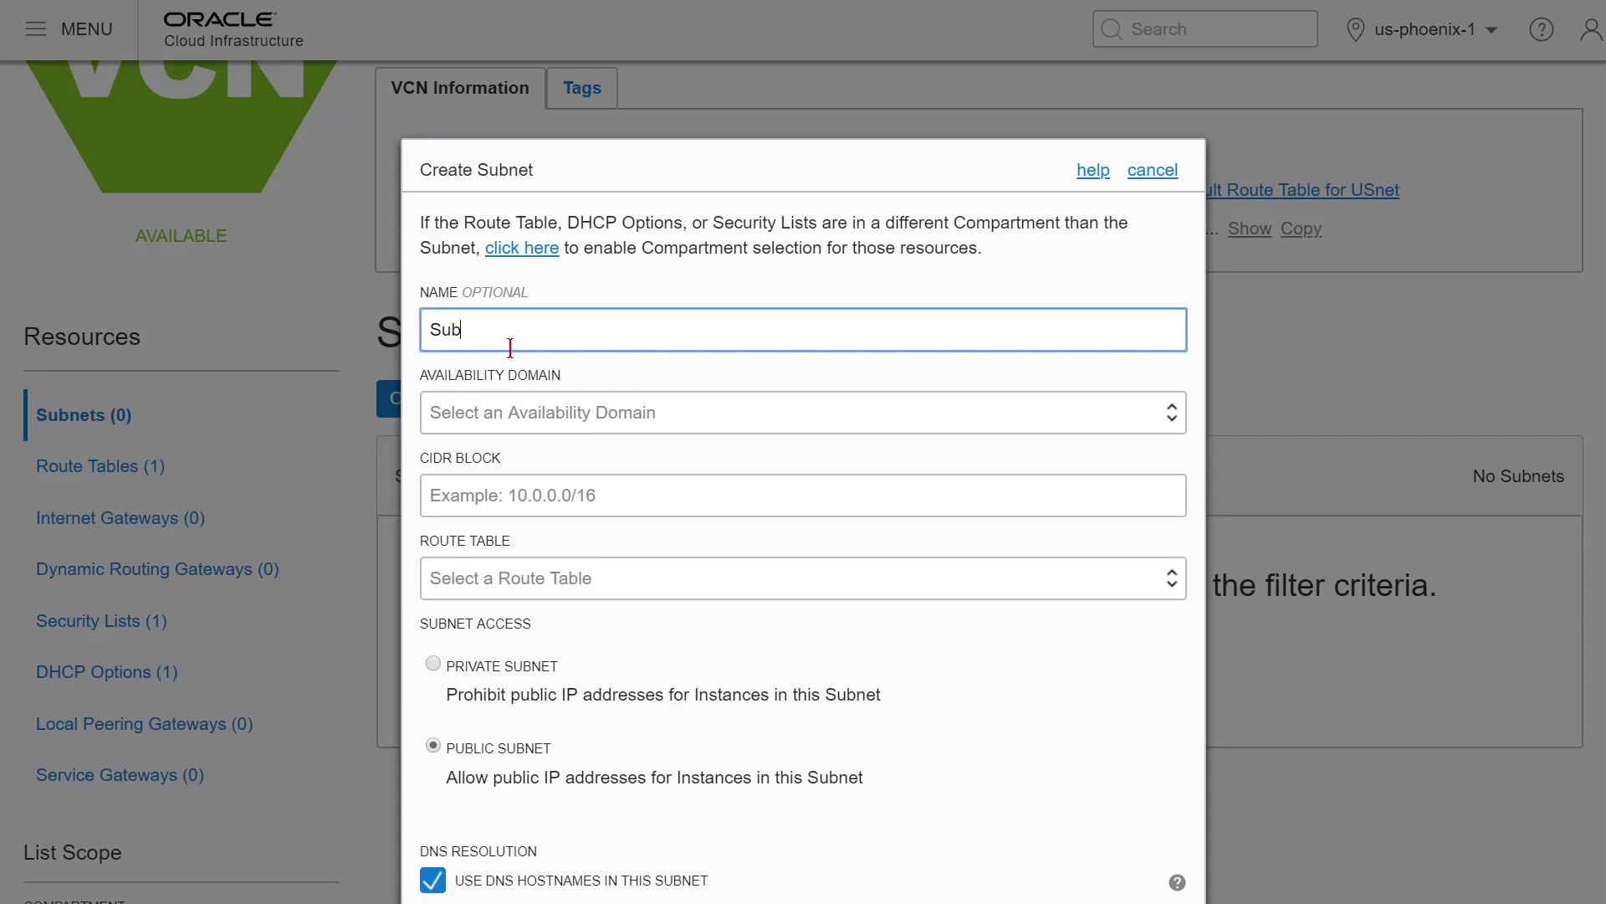
pyautogui.click(512, 414)
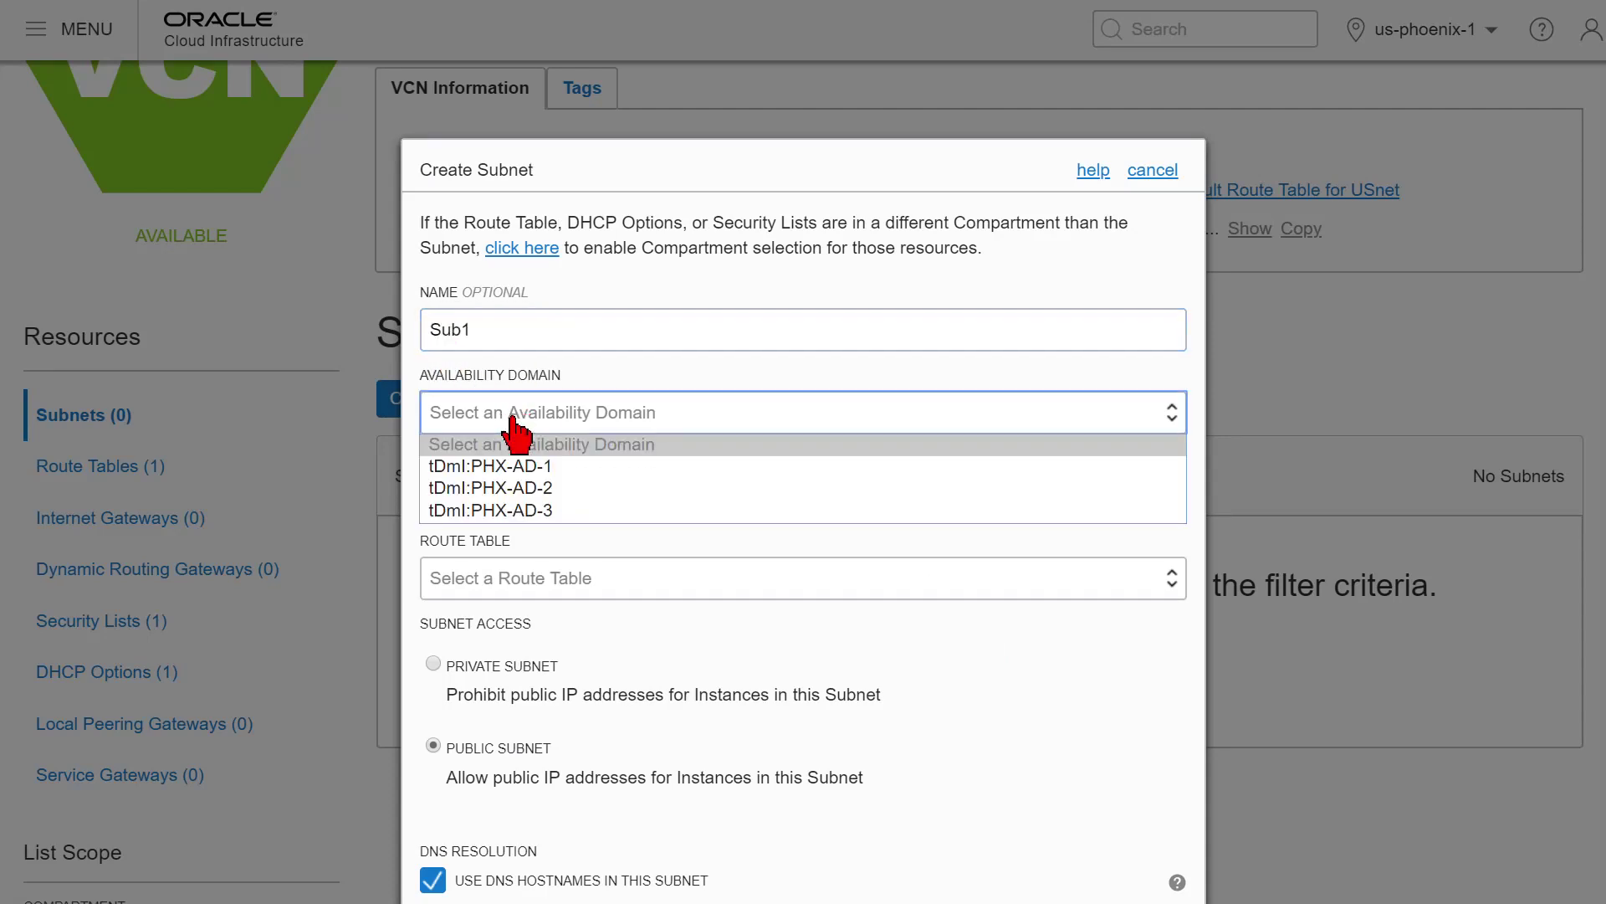
pyautogui.click(563, 471)
# Set the CIDR block of subnet Sub1 to 10.1.1.0/24.
pyautogui.click(523, 506)
pyautogui.write('10.1.1.0/')
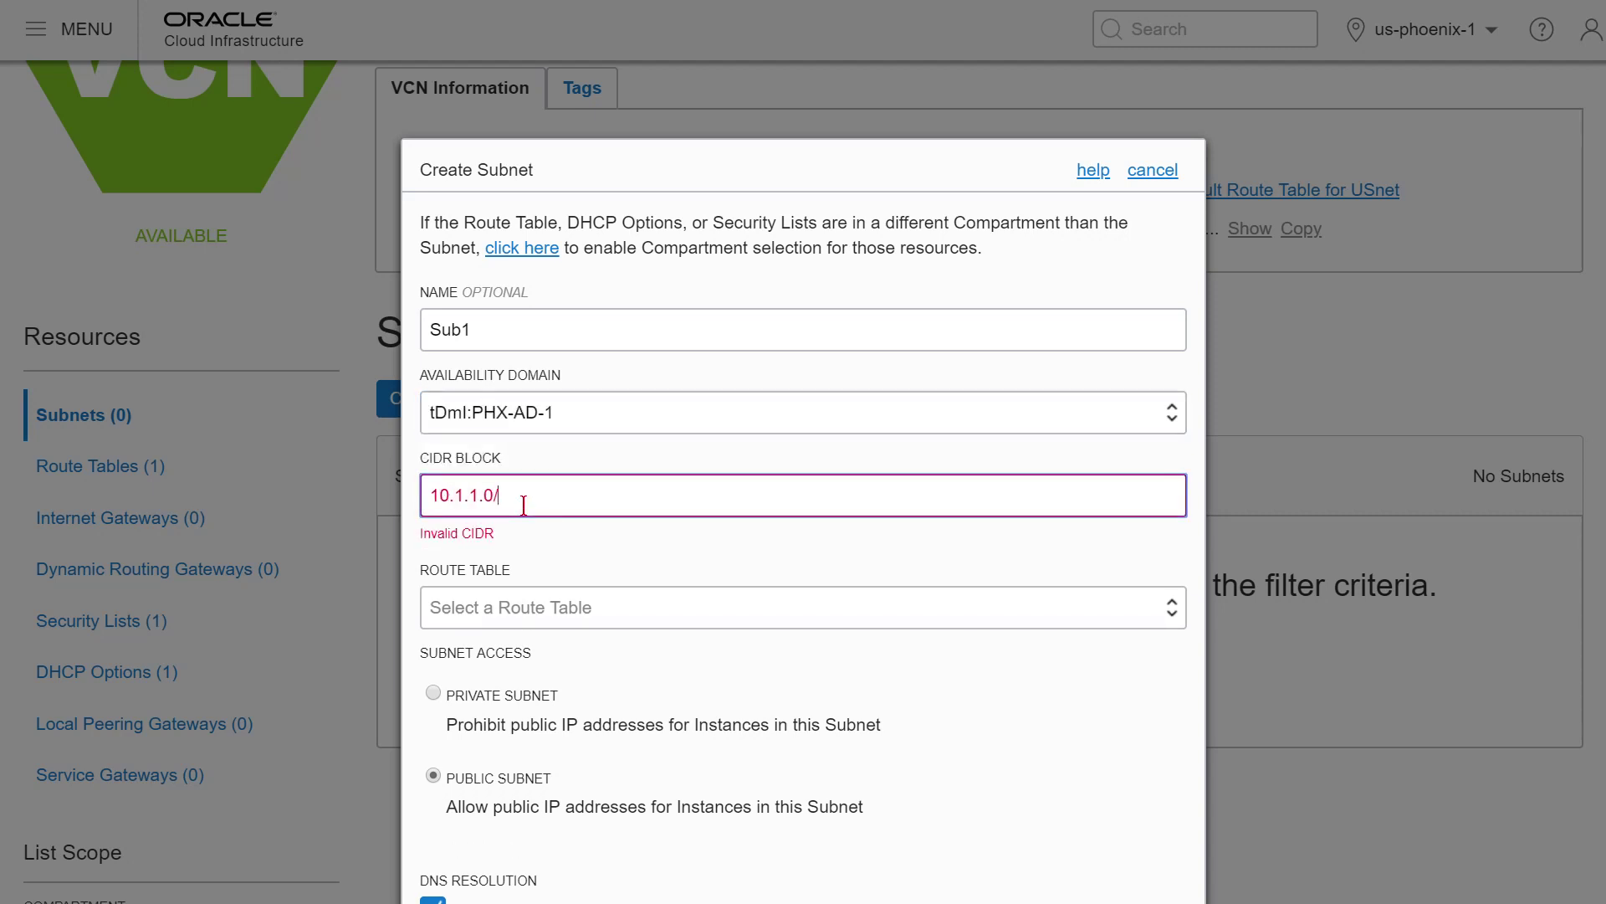
pyautogui.write('1')
pyautogui.write('5')
pyautogui.press('Tab')
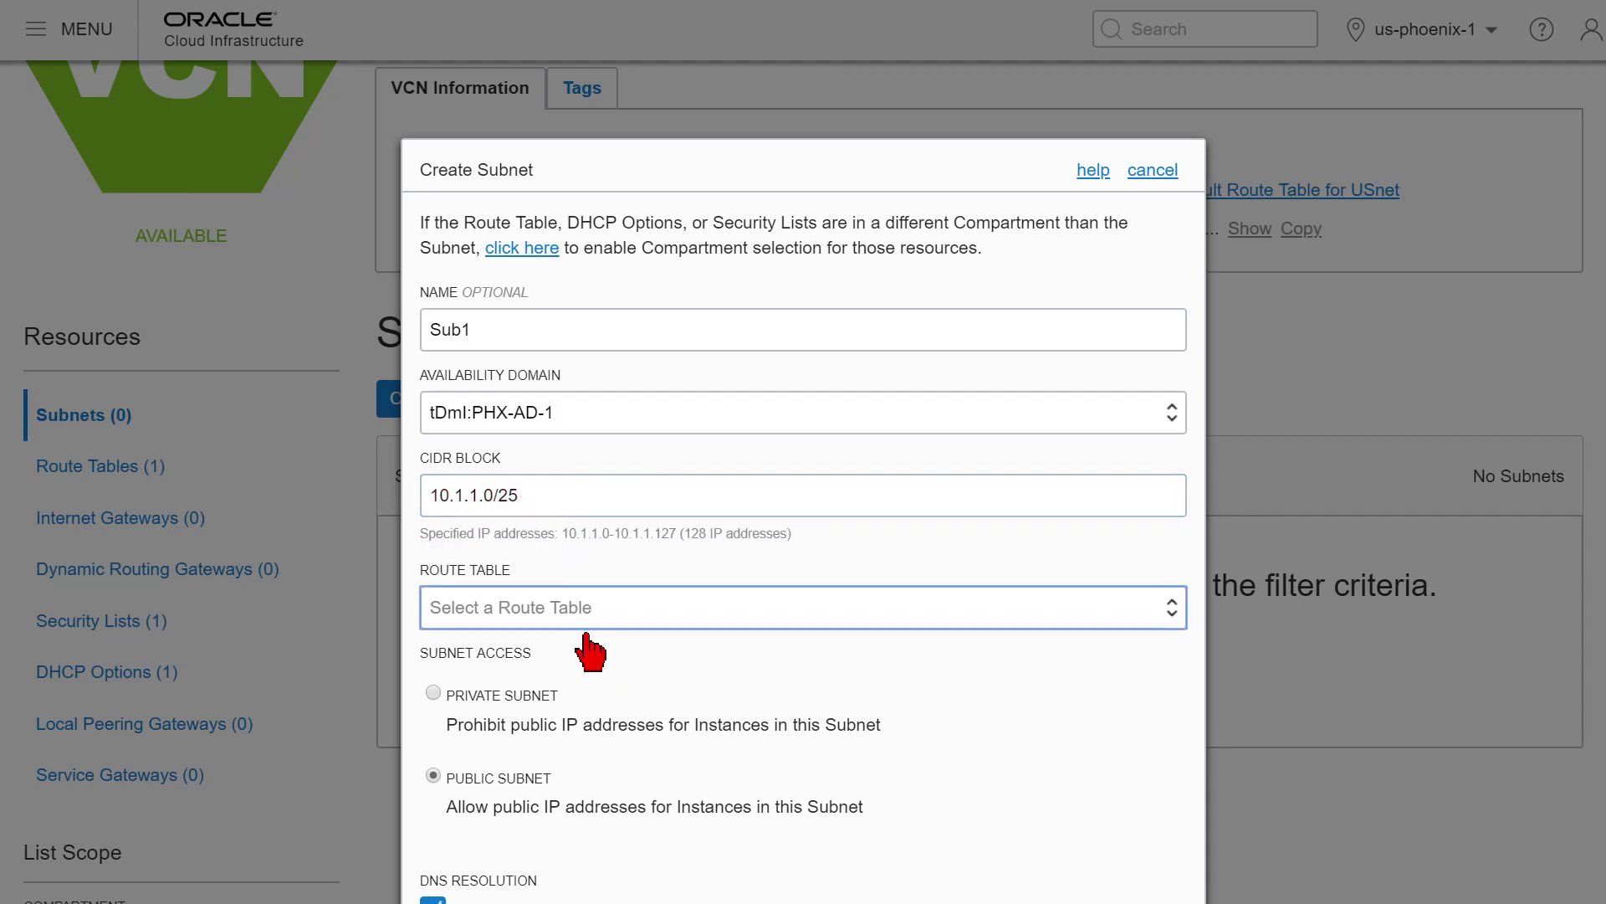
pyautogui.click(691, 496)
pyautogui.press('BackSpace')
pyautogui.write('4')
pyautogui.press('Tab')
# Assign the default route table and default DHCP options for USnet to Sub1 and create the subnet.
pyautogui.click(559, 618)
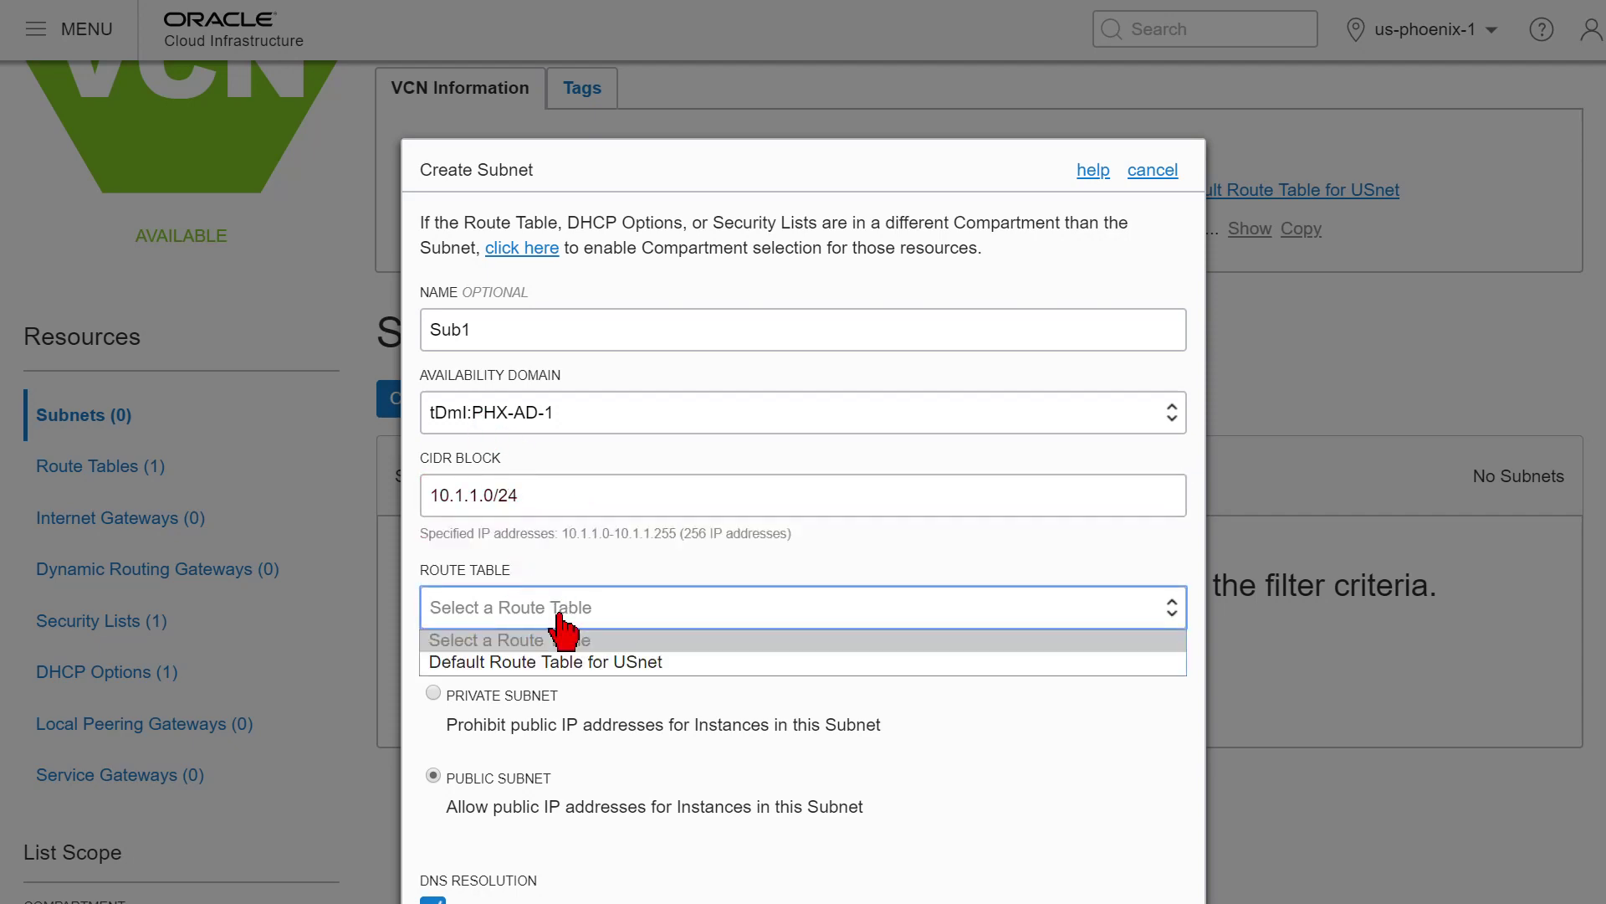
pyautogui.click(559, 674)
pyautogui.scroll(-5, 818, 591)
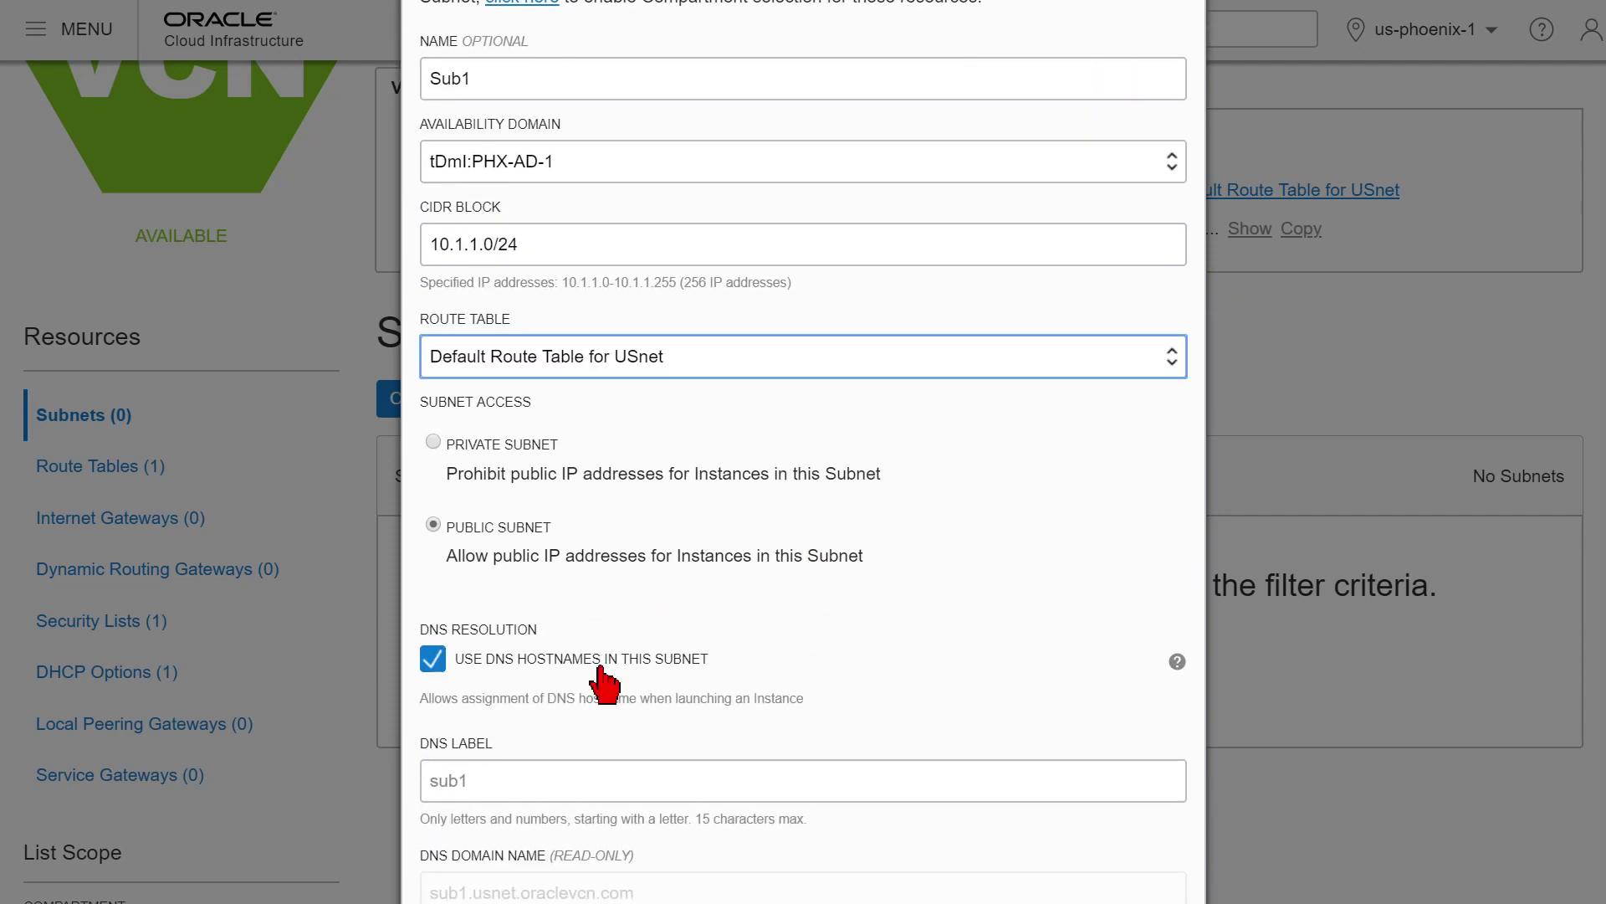
pyautogui.scroll(-7, 724, 776)
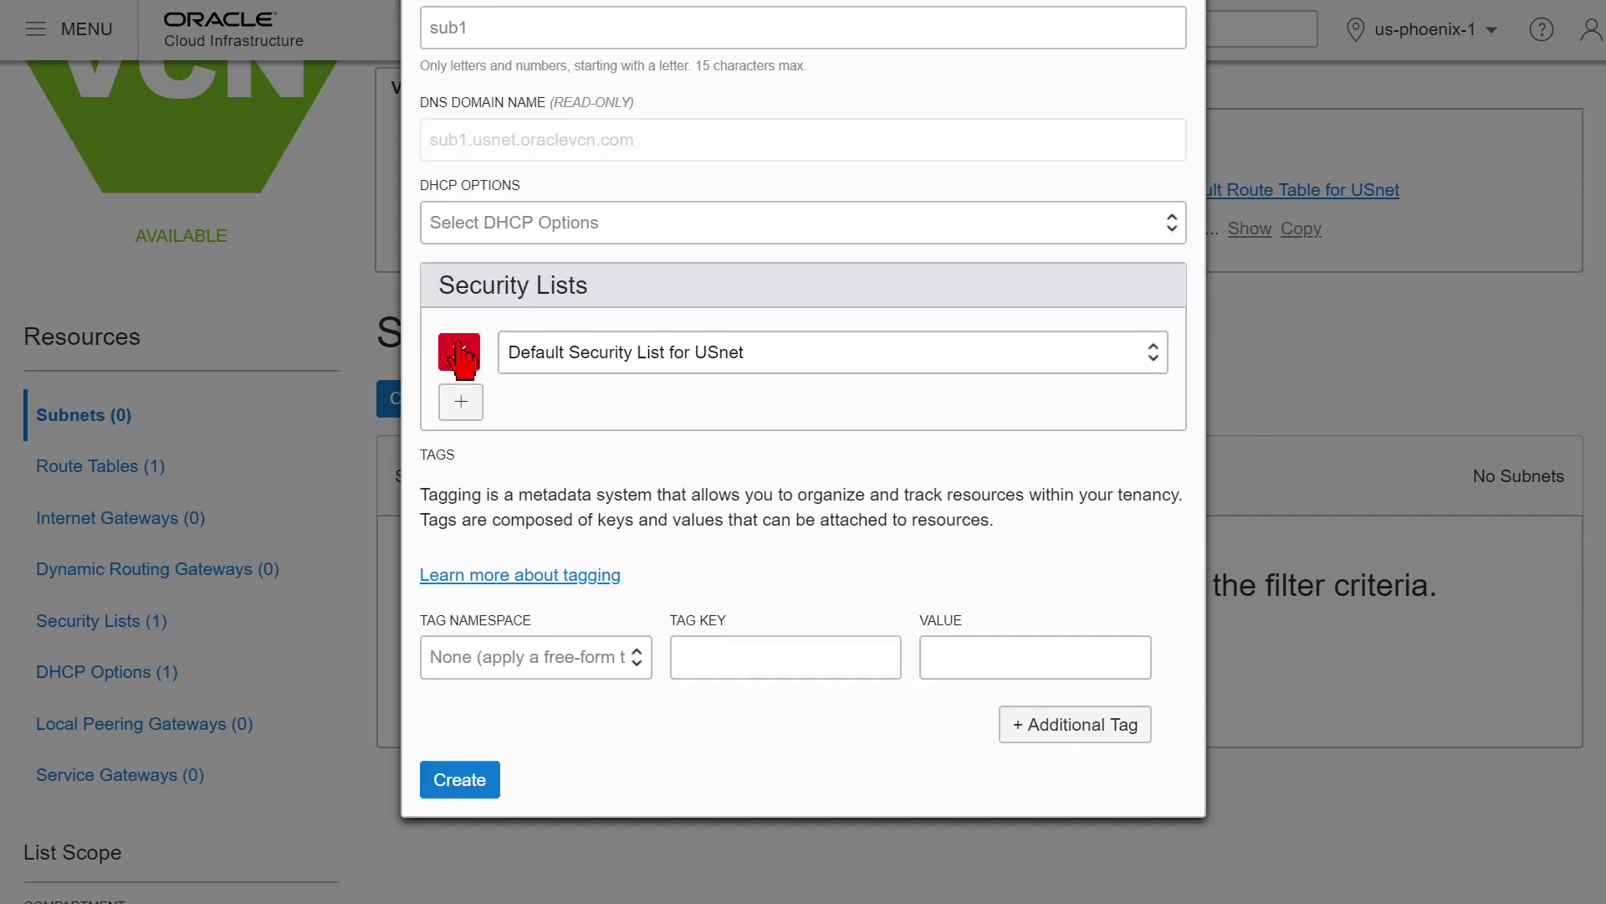
pyautogui.click(512, 224)
pyautogui.click(528, 276)
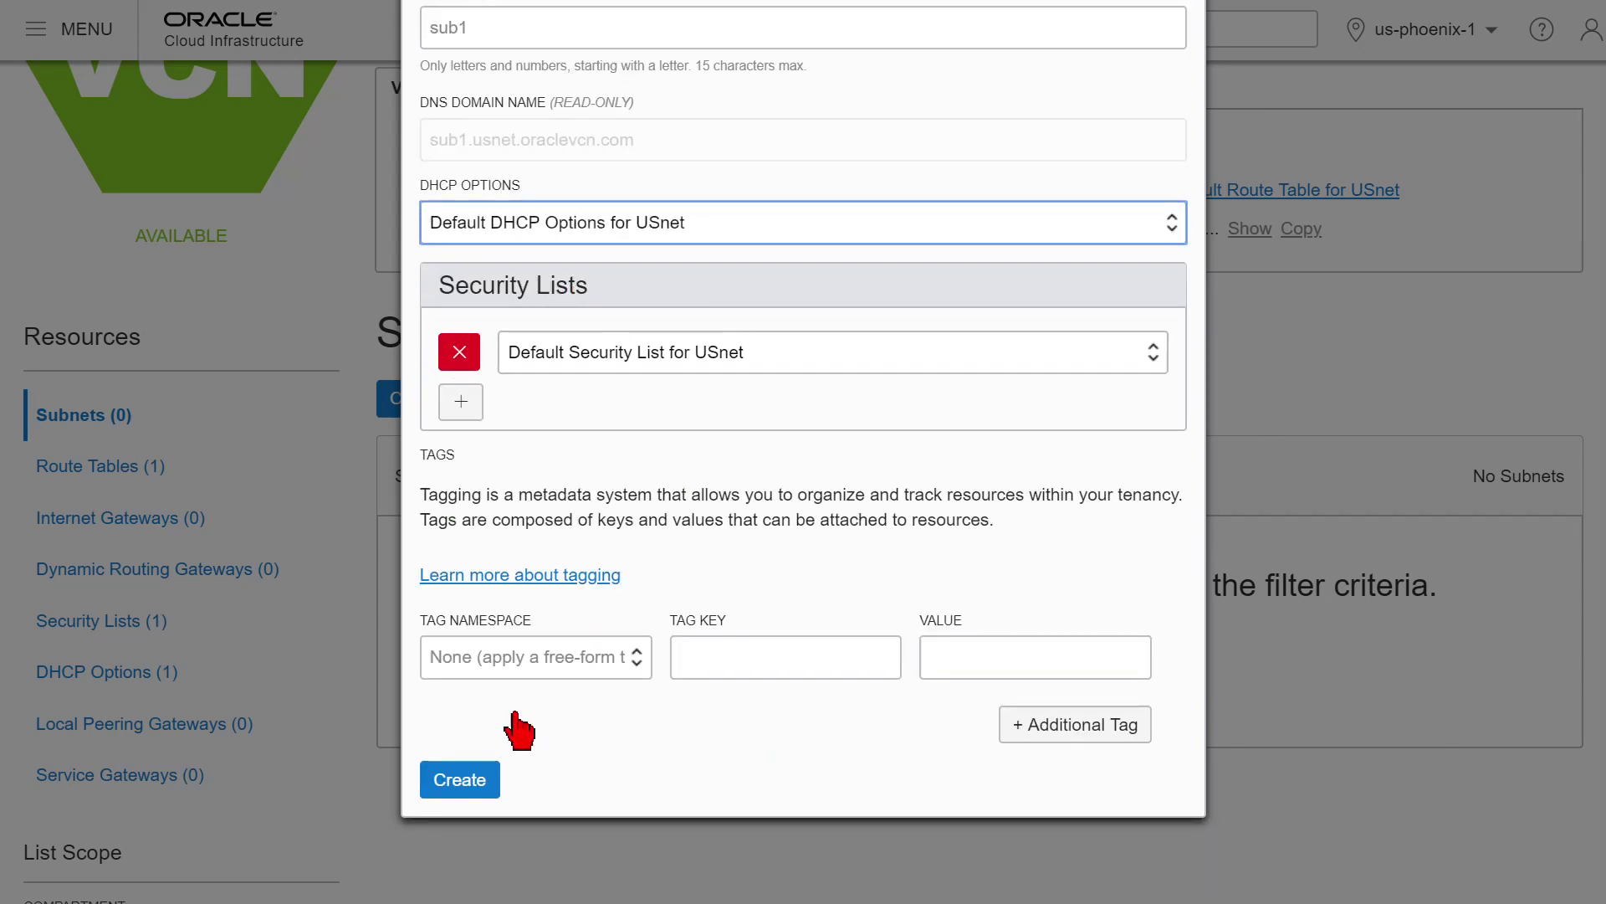
pyautogui.click(460, 783)
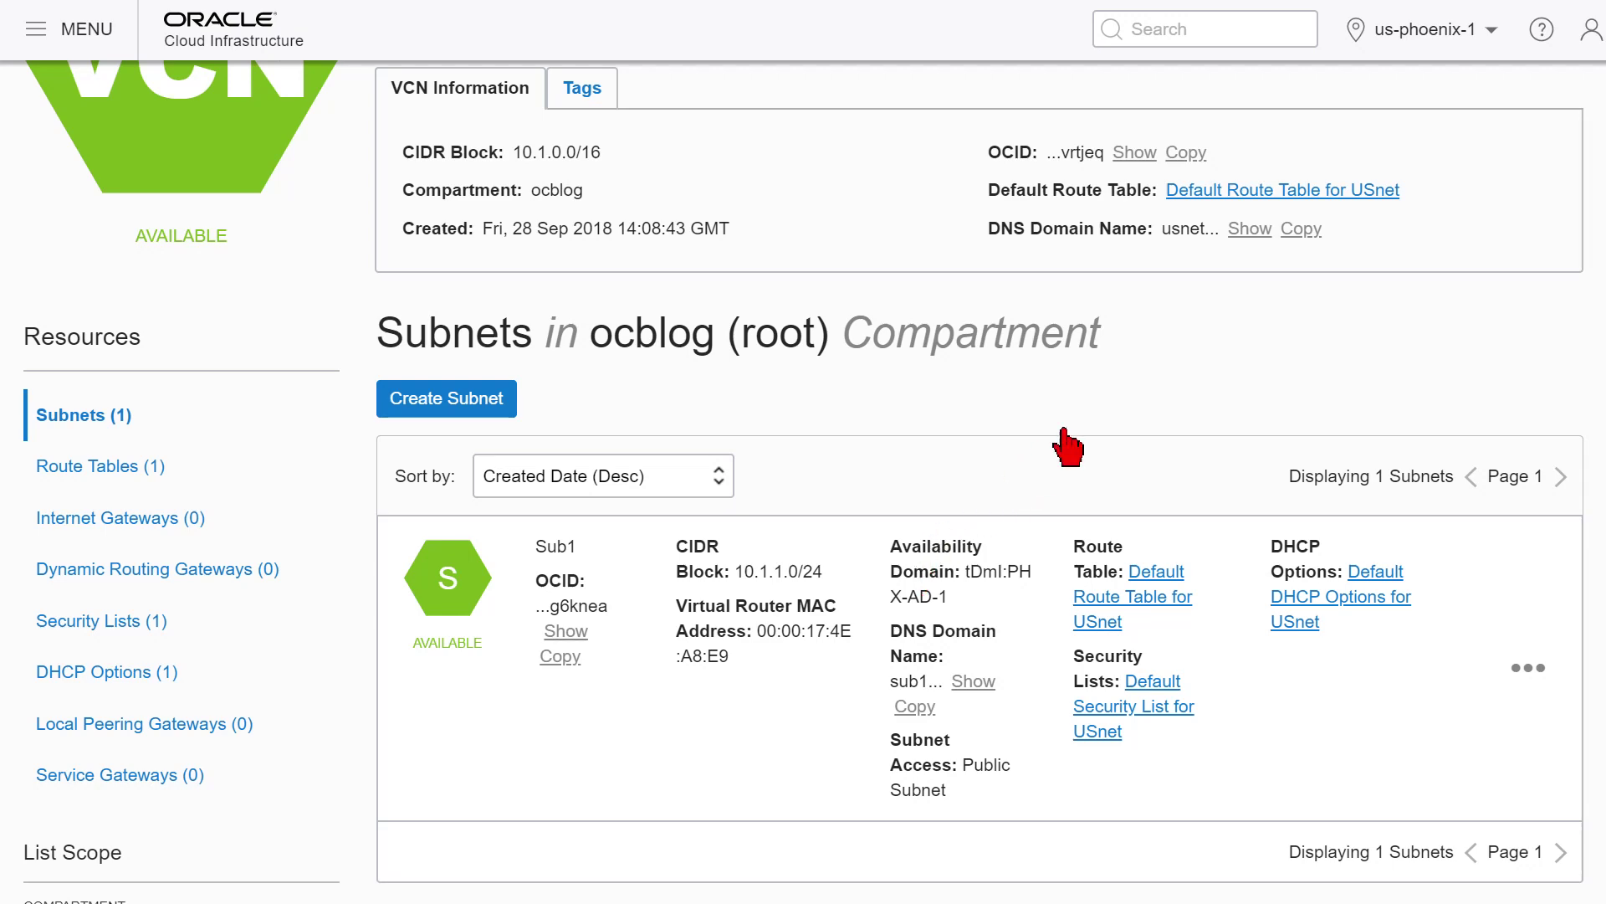
# Start a second subnet named Sub2 in availability domain PHX-AD-2 with CIDR block 10.1.2.0/24.
pyautogui.click(468, 402)
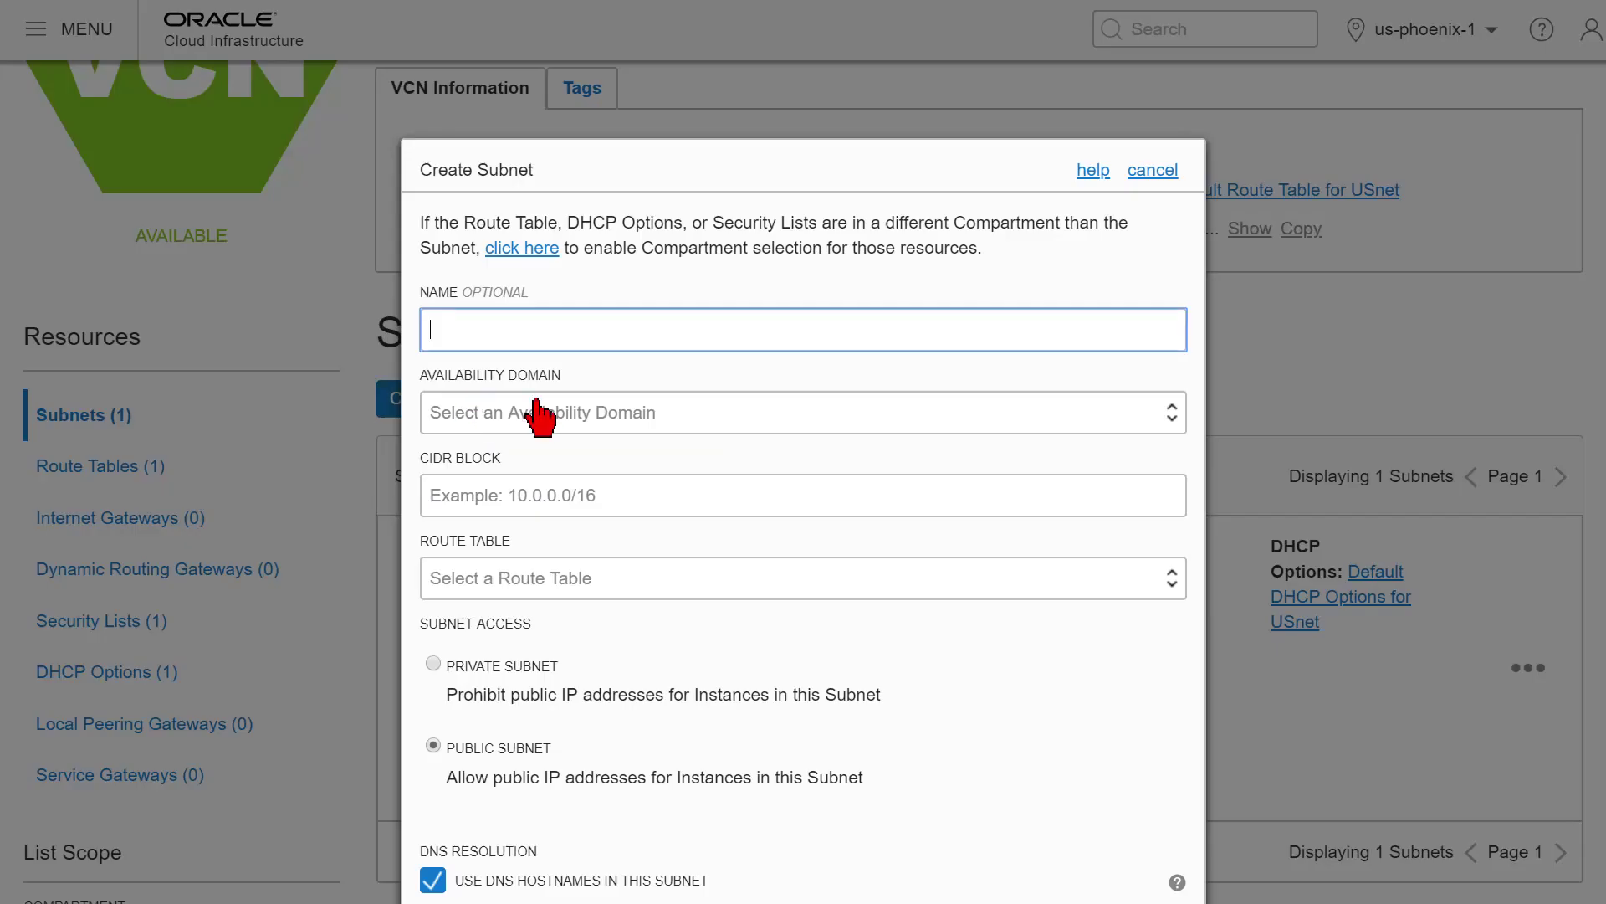
pyautogui.write('Sub2')
pyautogui.click(656, 413)
pyautogui.click(656, 486)
pyautogui.click(689, 499)
pyautogui.write('10.1.2.0/24')
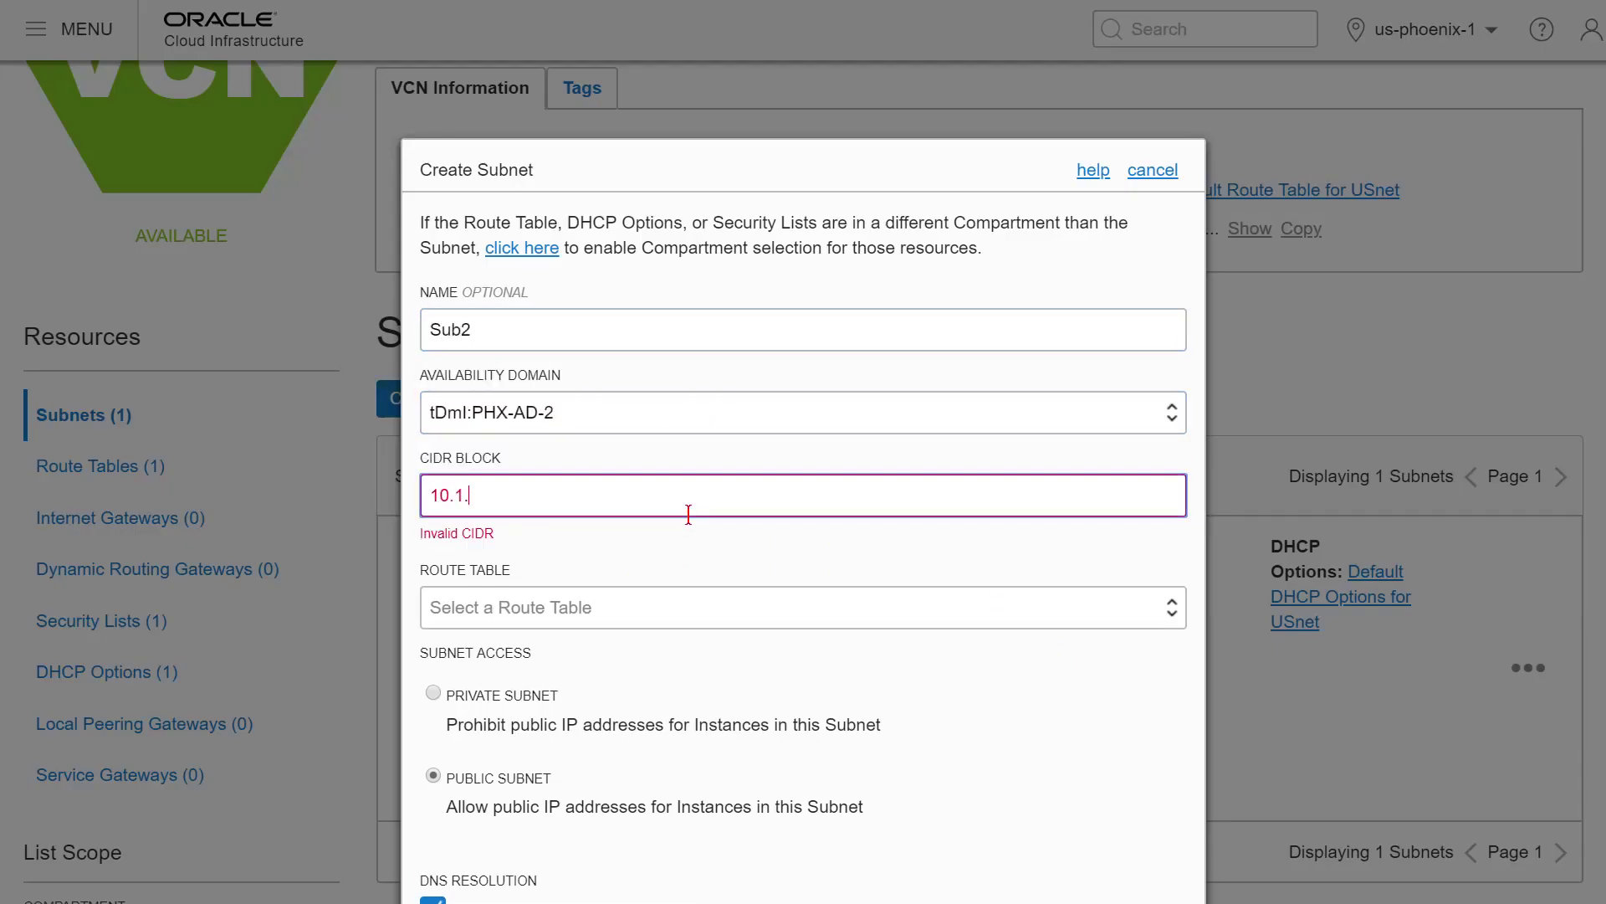
# Give Sub2 the default route table and default DHCP options for USnet and create it.
pyautogui.click(693, 606)
pyautogui.click(699, 661)
pyautogui.scroll(-5, 705, 685)
pyautogui.click(552, 598)
pyautogui.click(552, 629)
pyautogui.scroll(-5, 552, 629)
pyautogui.click(509, 760)
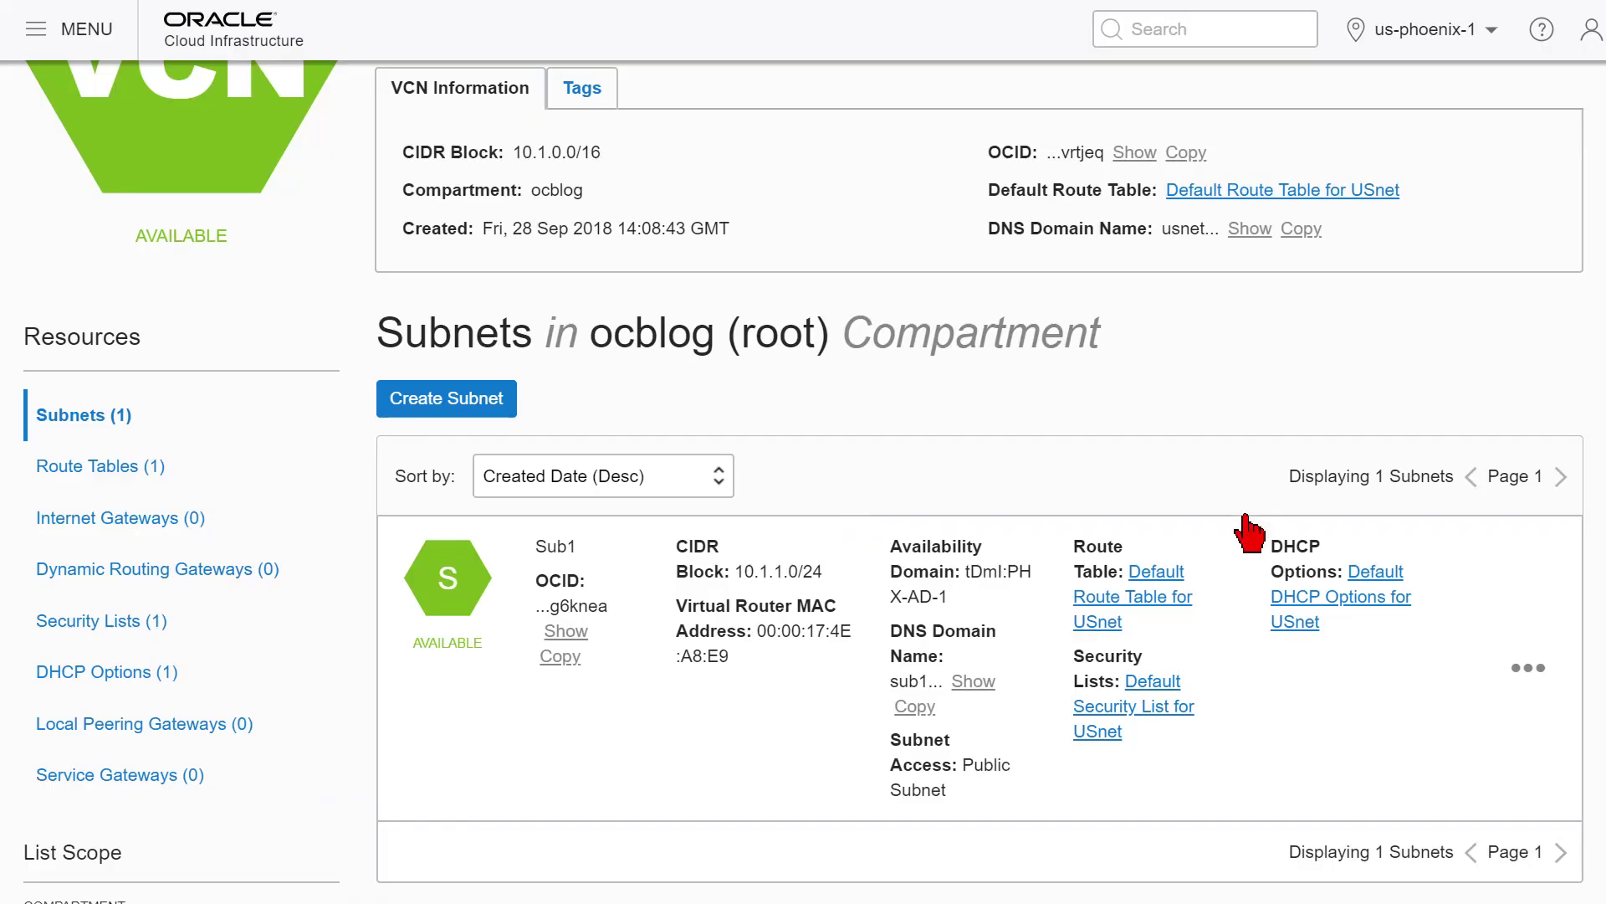
# Start a third subnet named Sub3 in availability domain PHX-AD-3 with CIDR block 10.1.3.0/24.
pyautogui.scroll(-3, 1245, 522)
pyautogui.click(447, 147)
pyautogui.write('Sub3')
pyautogui.click(518, 405)
pyautogui.click(531, 510)
pyautogui.click(517, 502)
pyautogui.write('10.1.3.0/24')
# Give Sub3 the default route table and default DHCP options for USnet and create it.
pyautogui.click(505, 513)
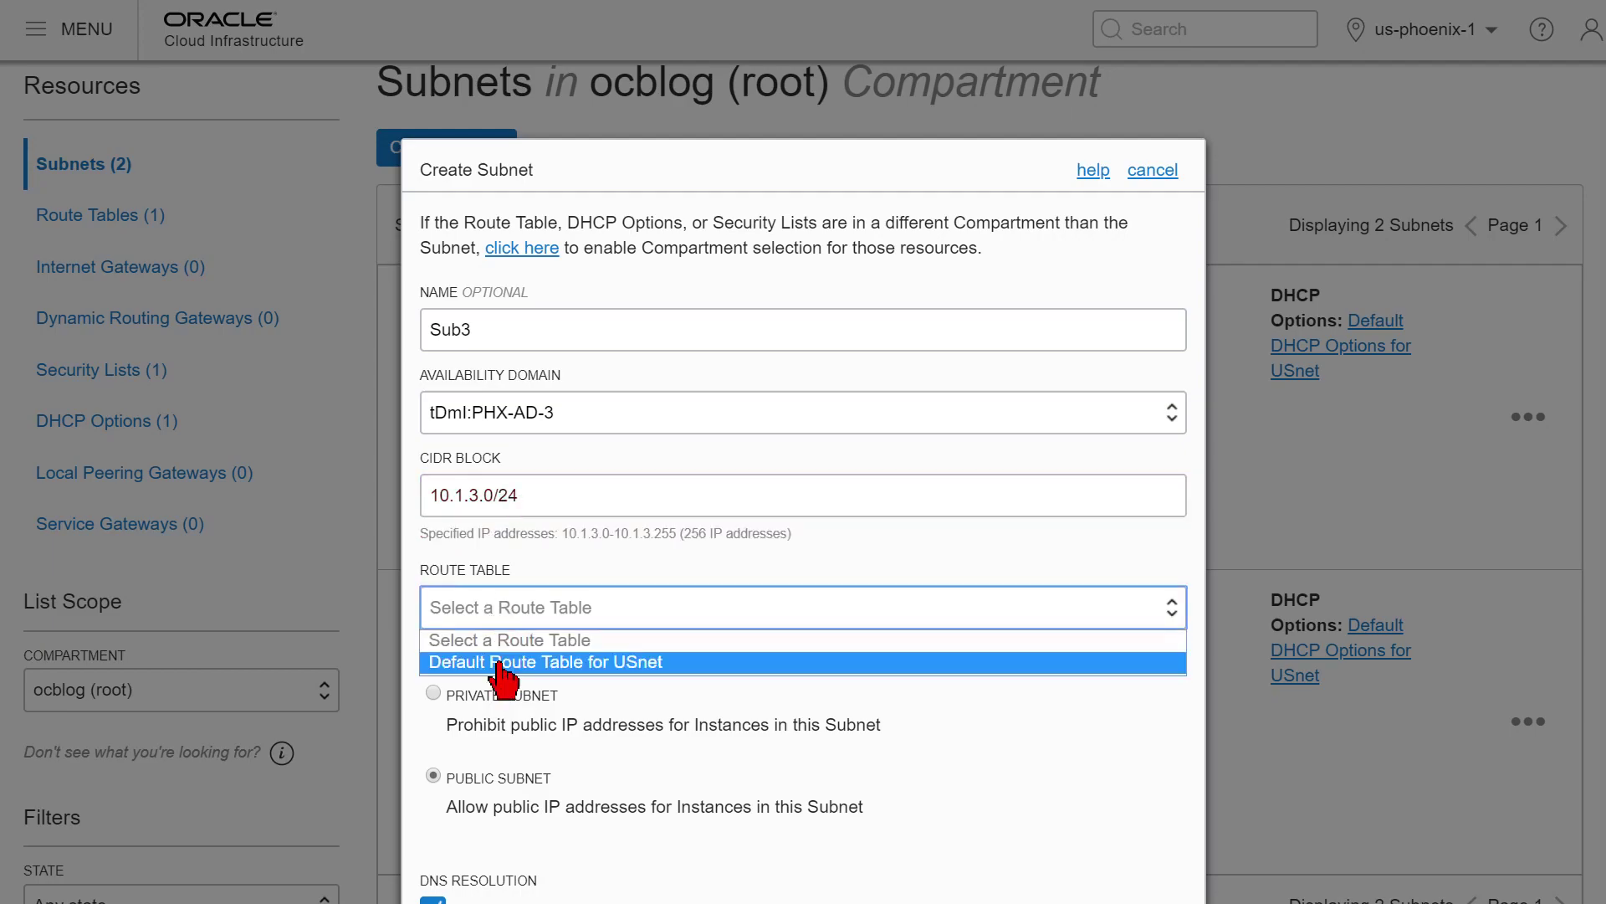
pyautogui.click(519, 555)
pyautogui.scroll(-5, 505, 502)
pyautogui.click(505, 476)
pyautogui.click(519, 510)
pyautogui.scroll(-3, 523, 651)
pyautogui.click(459, 764)
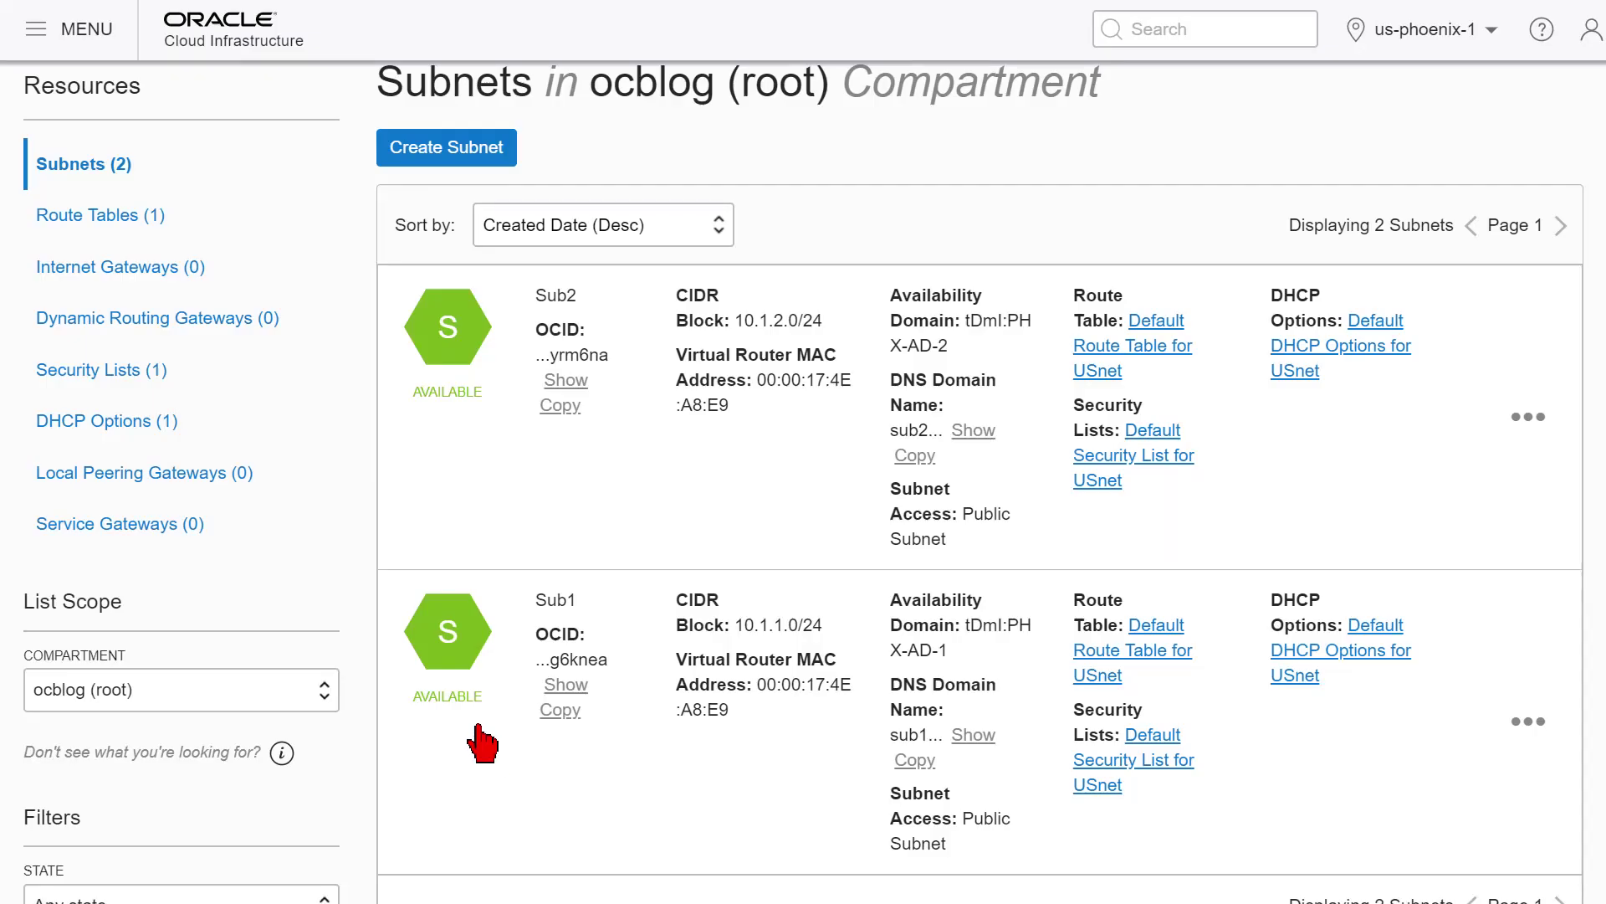
# Review the USnet details and its subnets, checking each one's CIDR block, availability domain, route table and security list.
pyautogui.scroll(2, 1029, 638)
pyautogui.scroll(-3, 1293, 251)
pyautogui.scroll(4, 1270, 418)
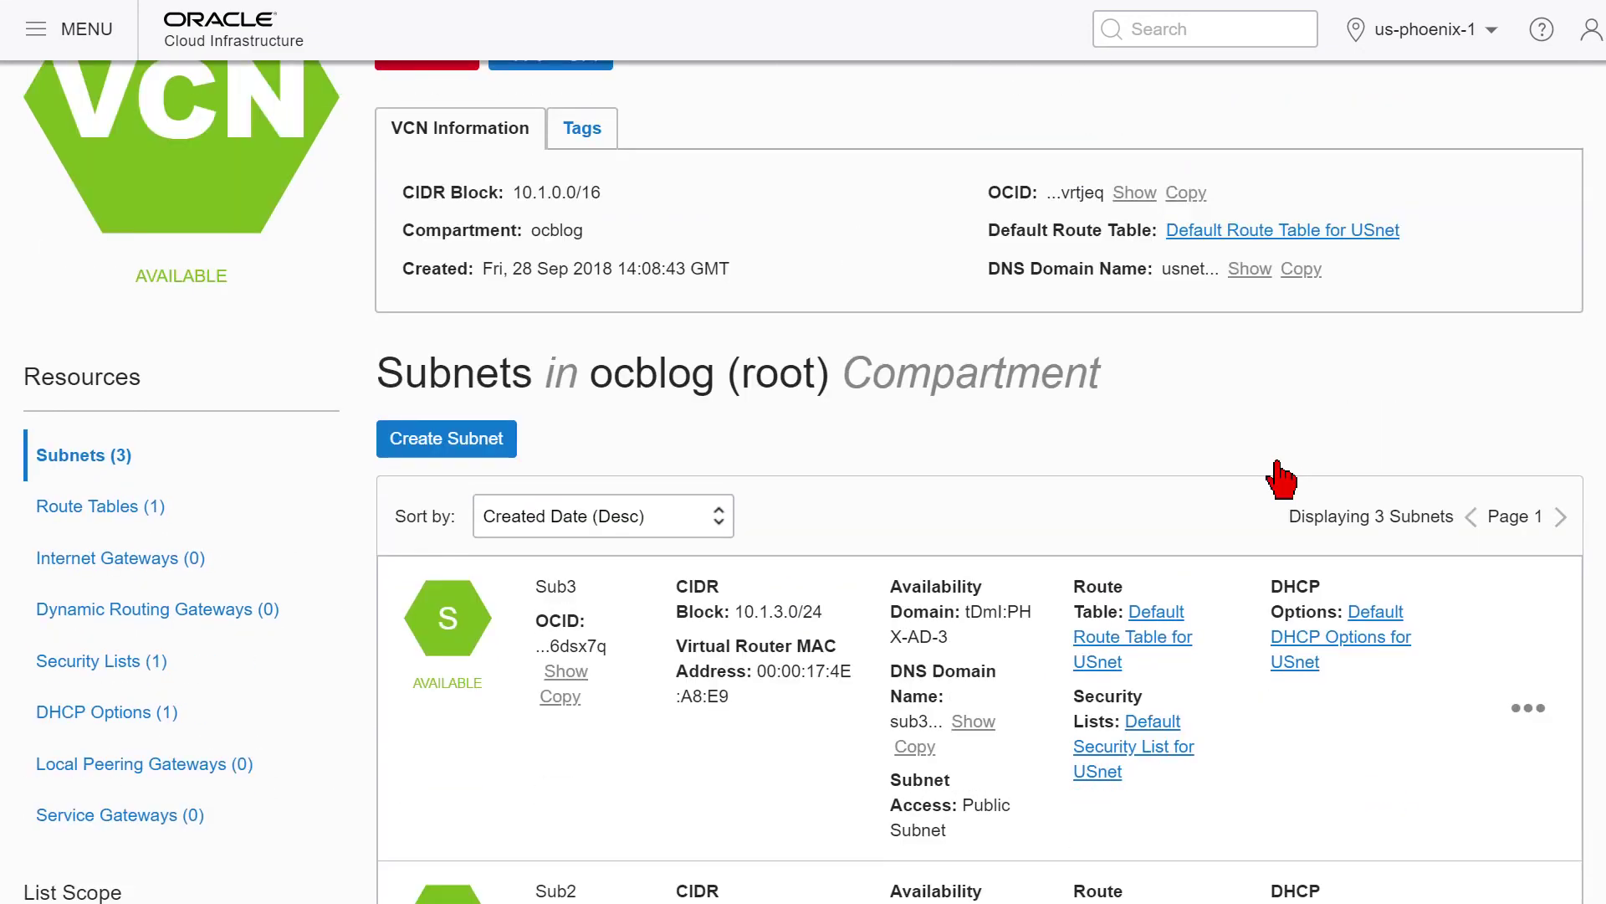
pyautogui.scroll(-2, 1252, 478)
pyautogui.scroll(-5, 921, 443)
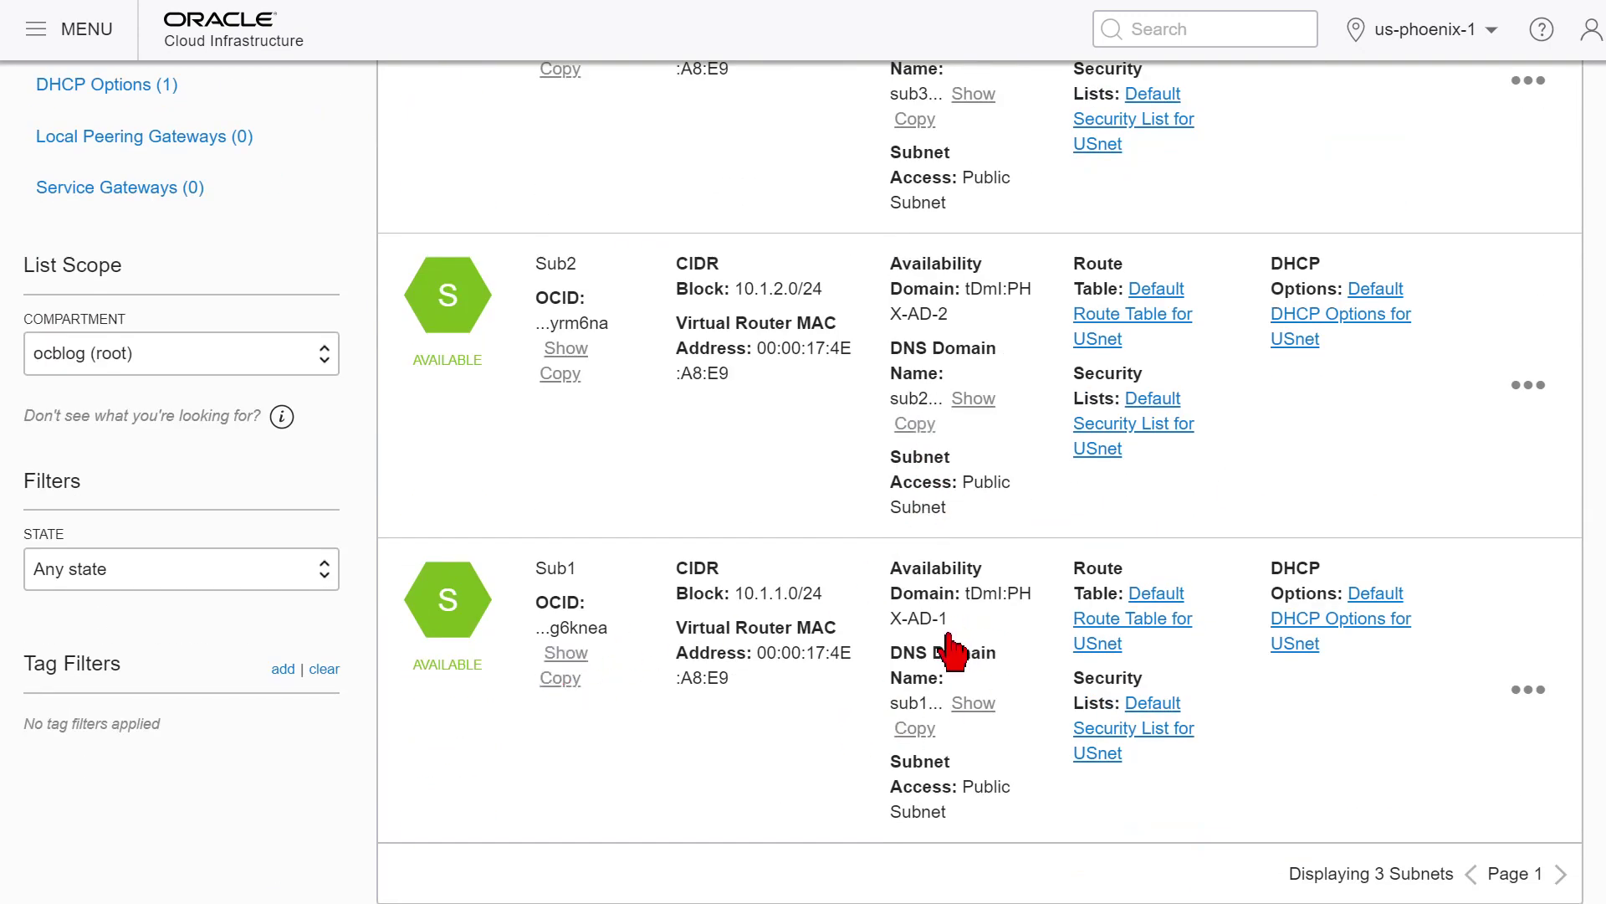
pyautogui.scroll(3, 950, 636)
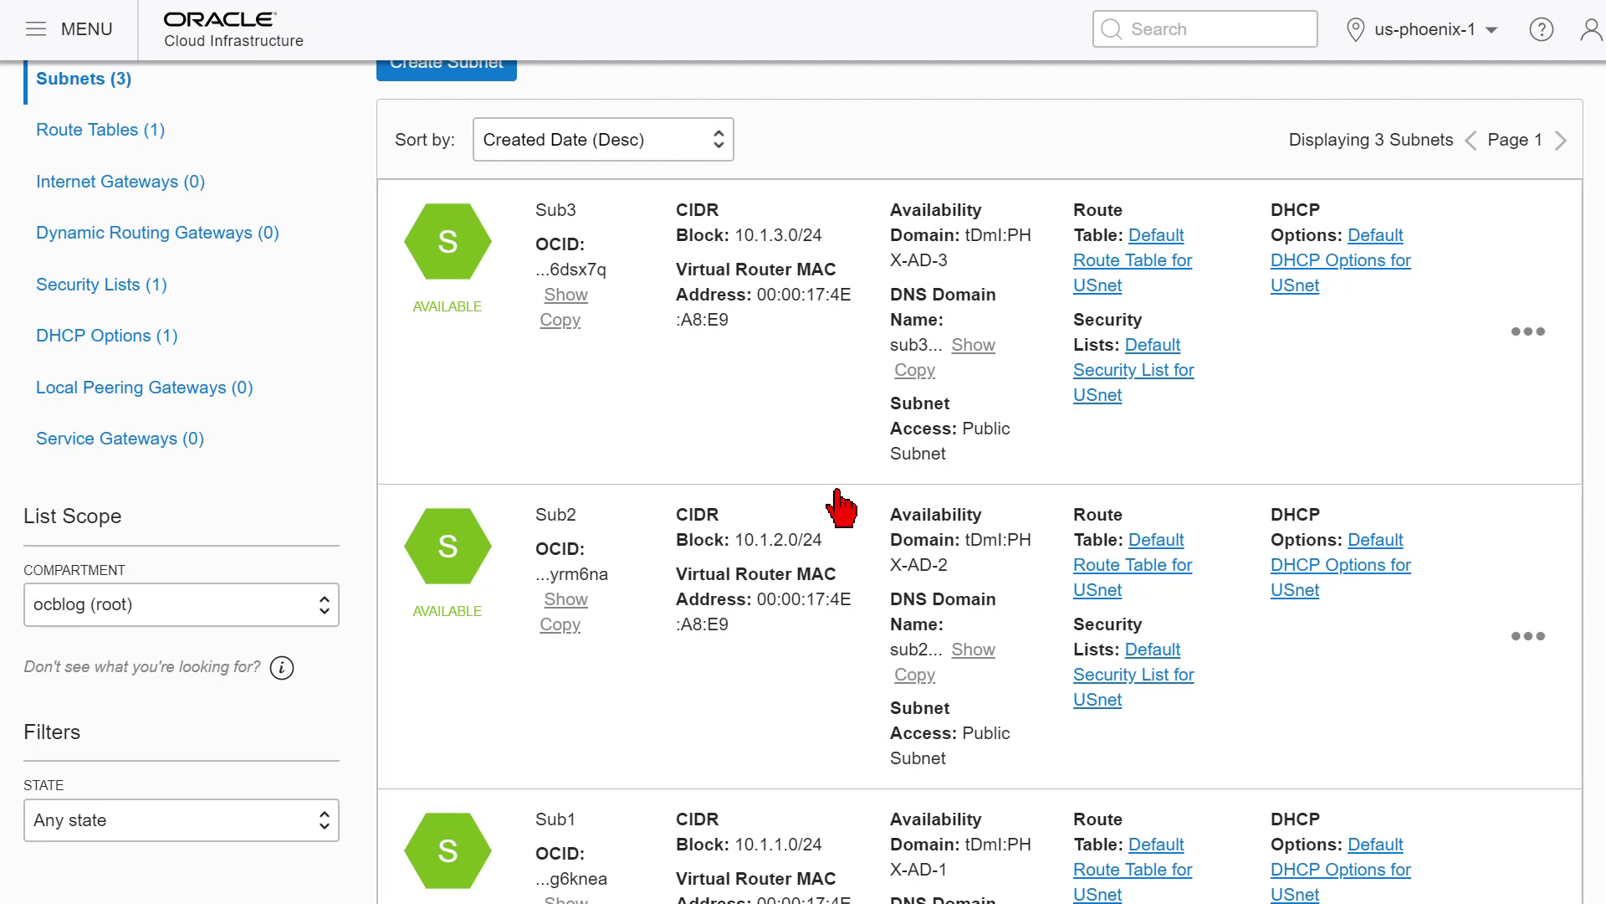
pyautogui.scroll(5, 857, 552)
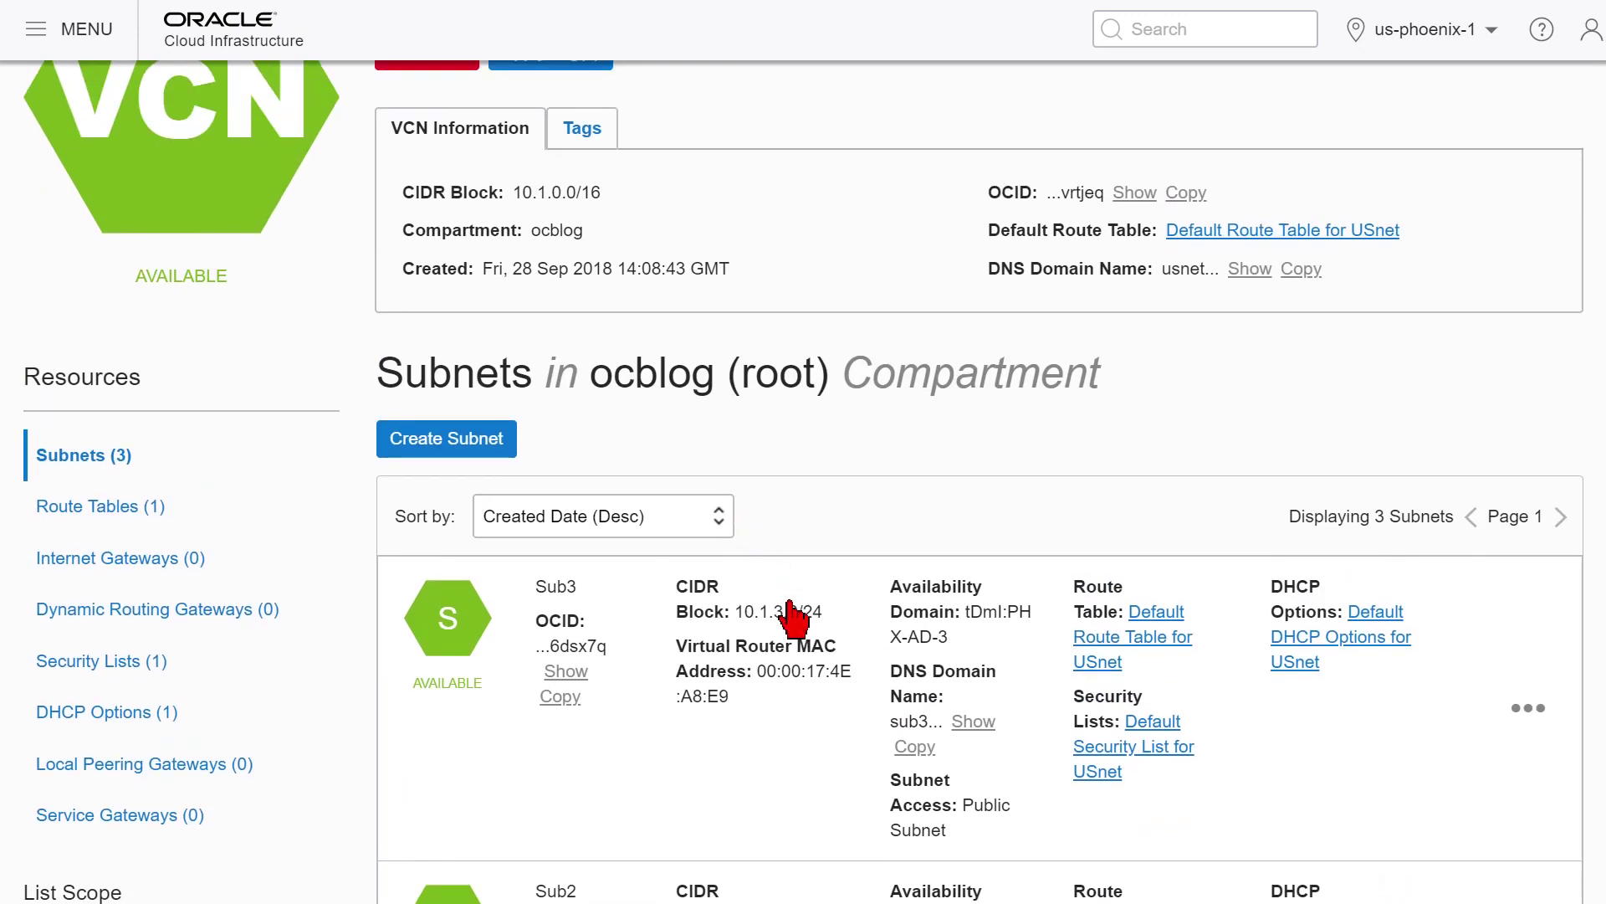
pyautogui.scroll(-3, 787, 615)
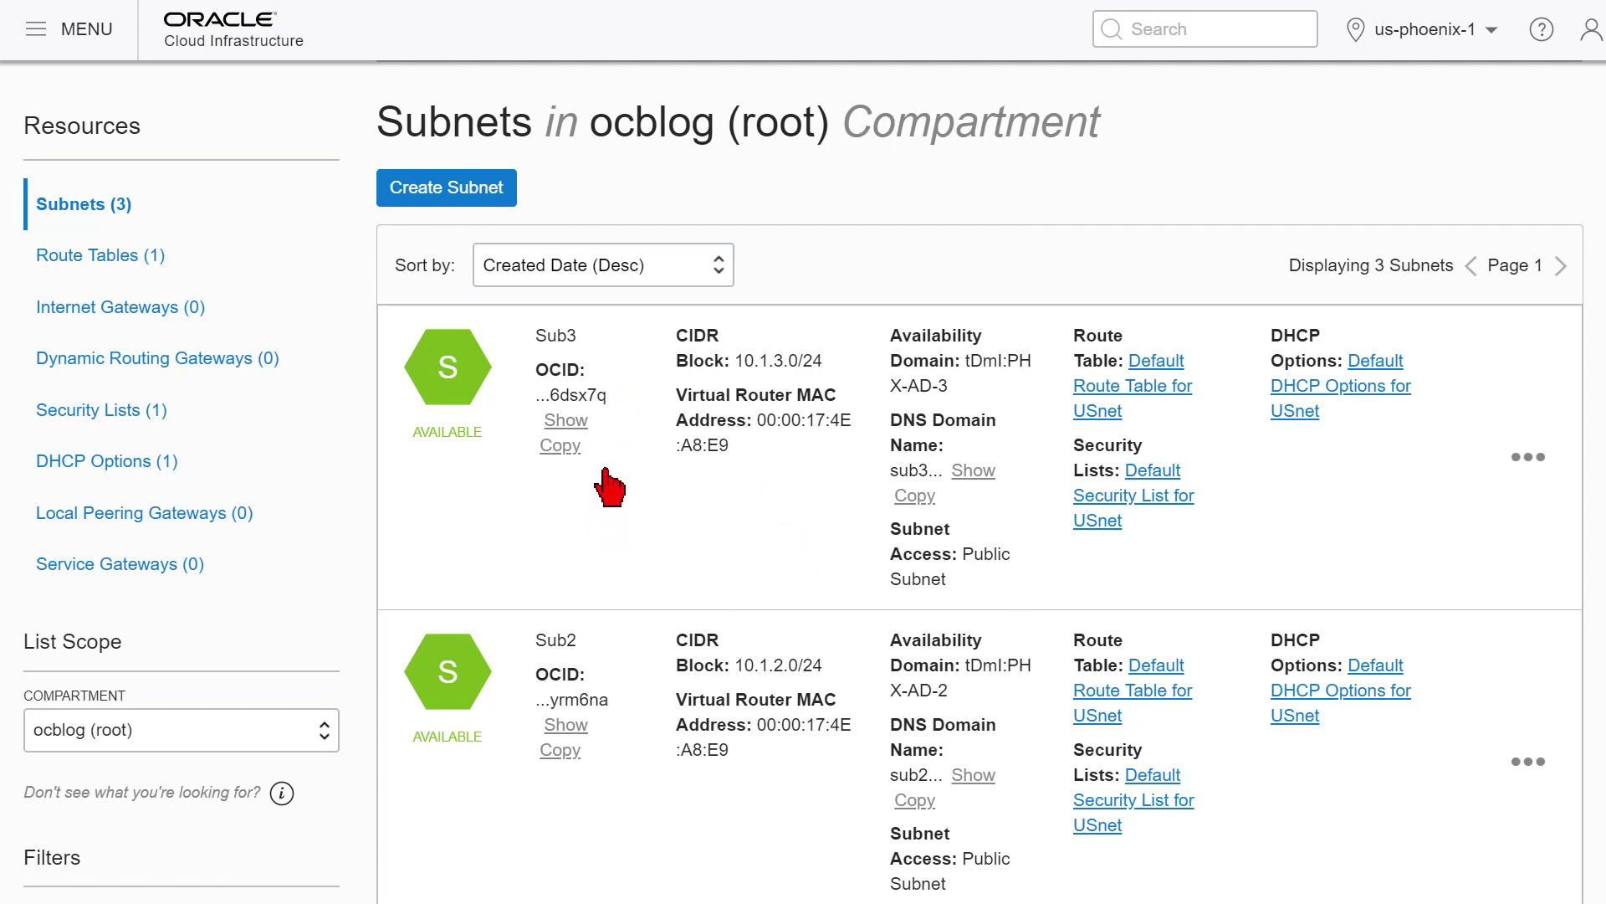
pyautogui.scroll(-5, 599, 490)
pyautogui.scroll(10, 627, 460)
pyautogui.scroll(-3, 717, 513)
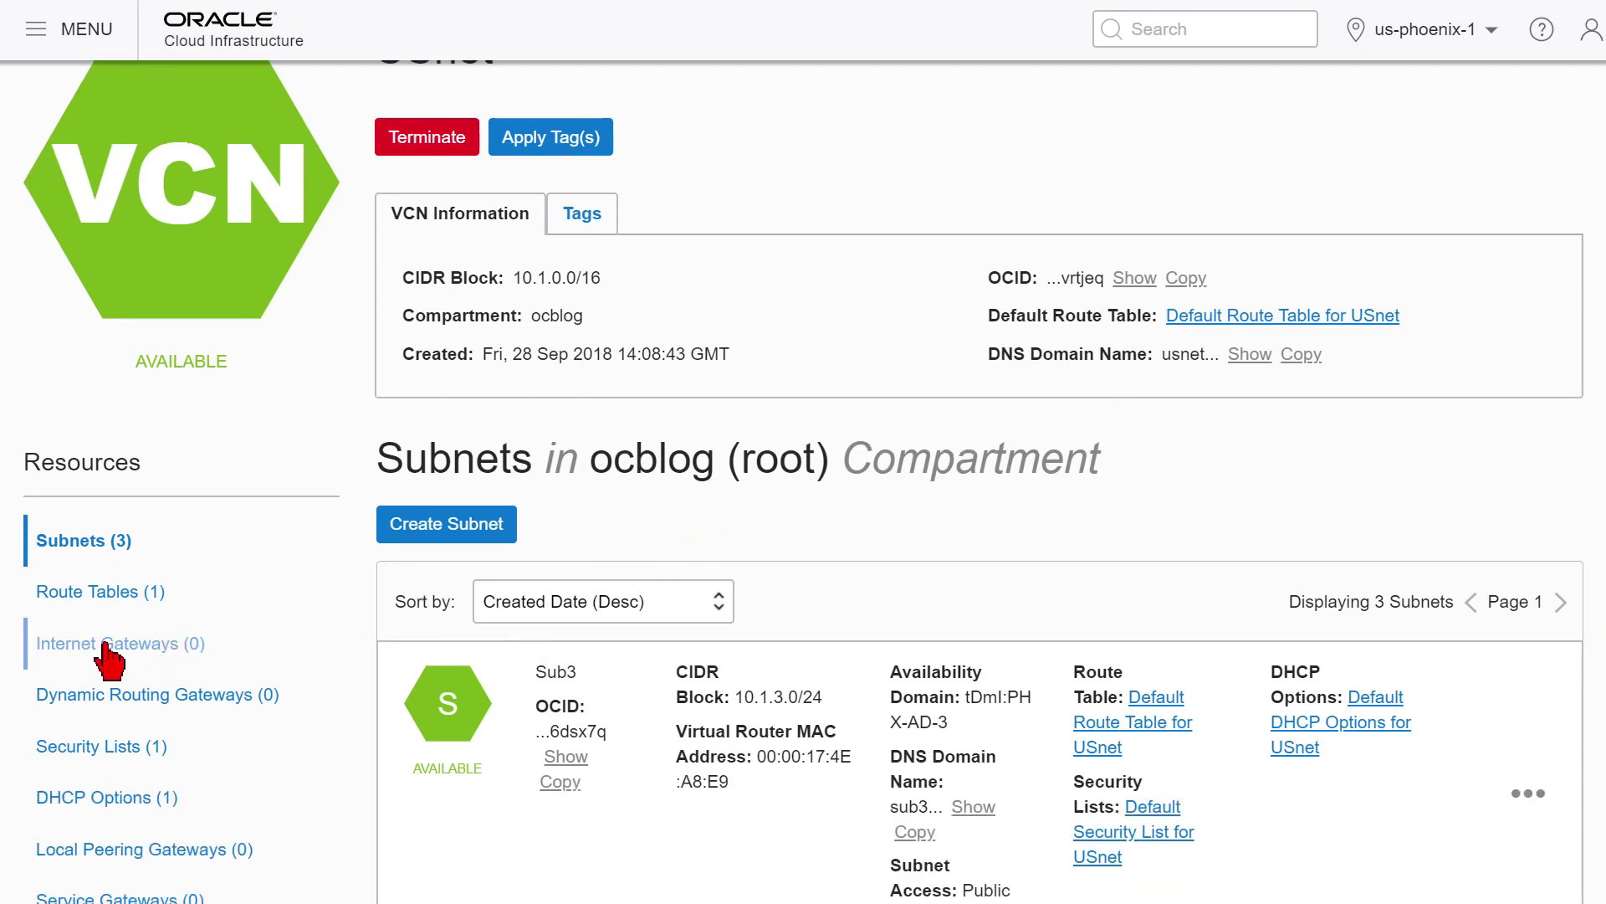
# Create an internet gateway named InternetGW in USnet, keeping it in the ocblog (root) compartment.
pyautogui.click(102, 645)
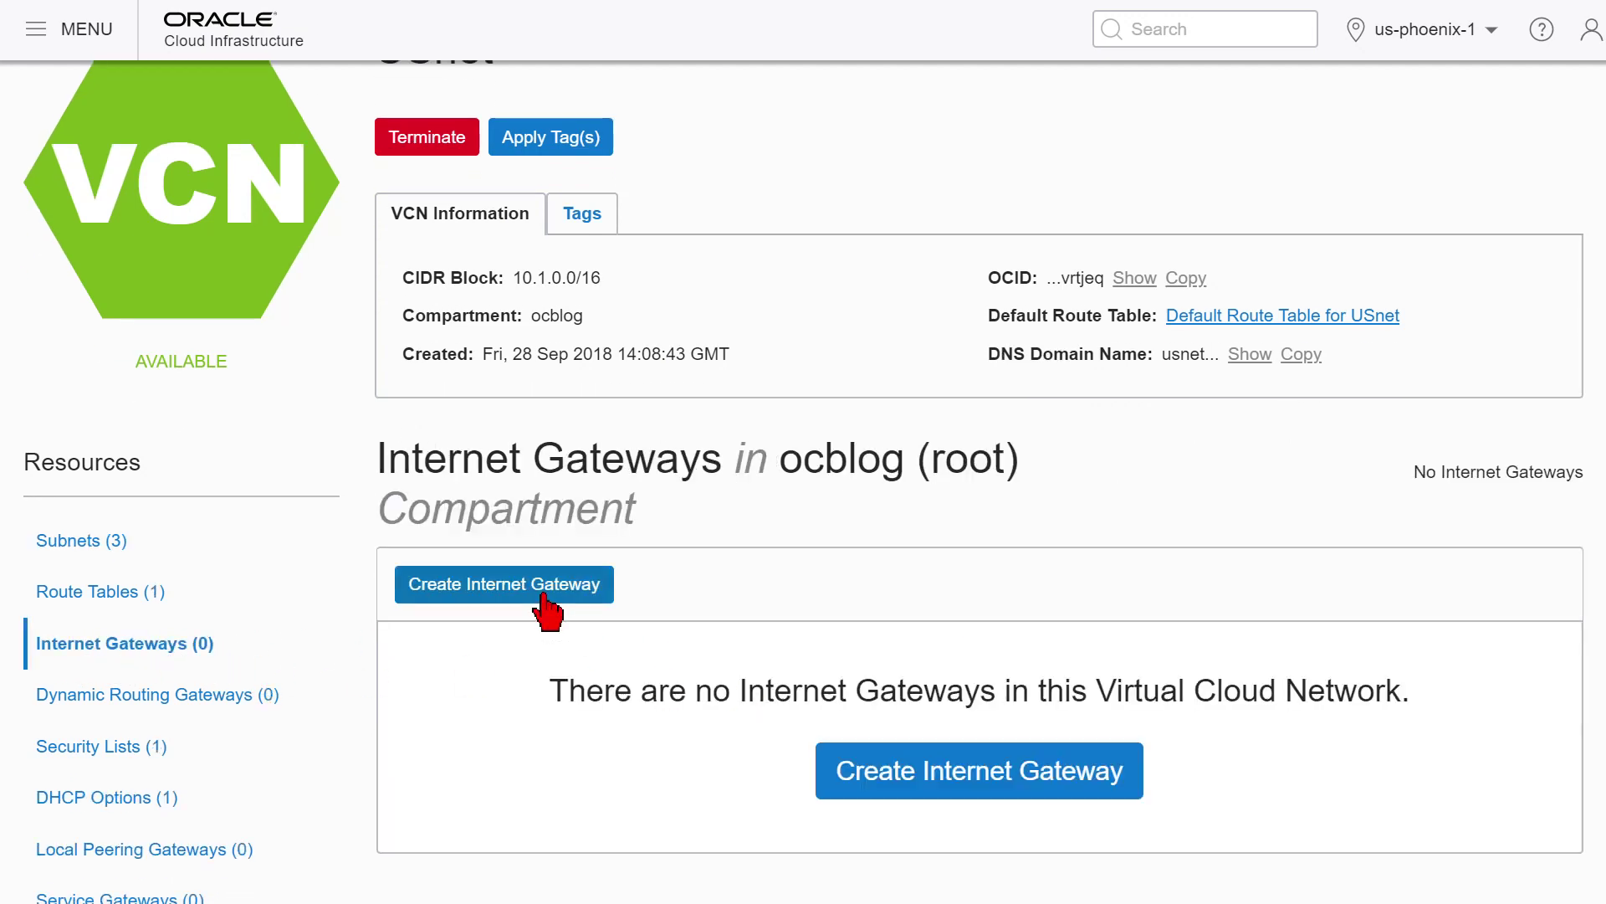
pyautogui.click(530, 597)
pyautogui.click(539, 351)
pyautogui.write('INternet')
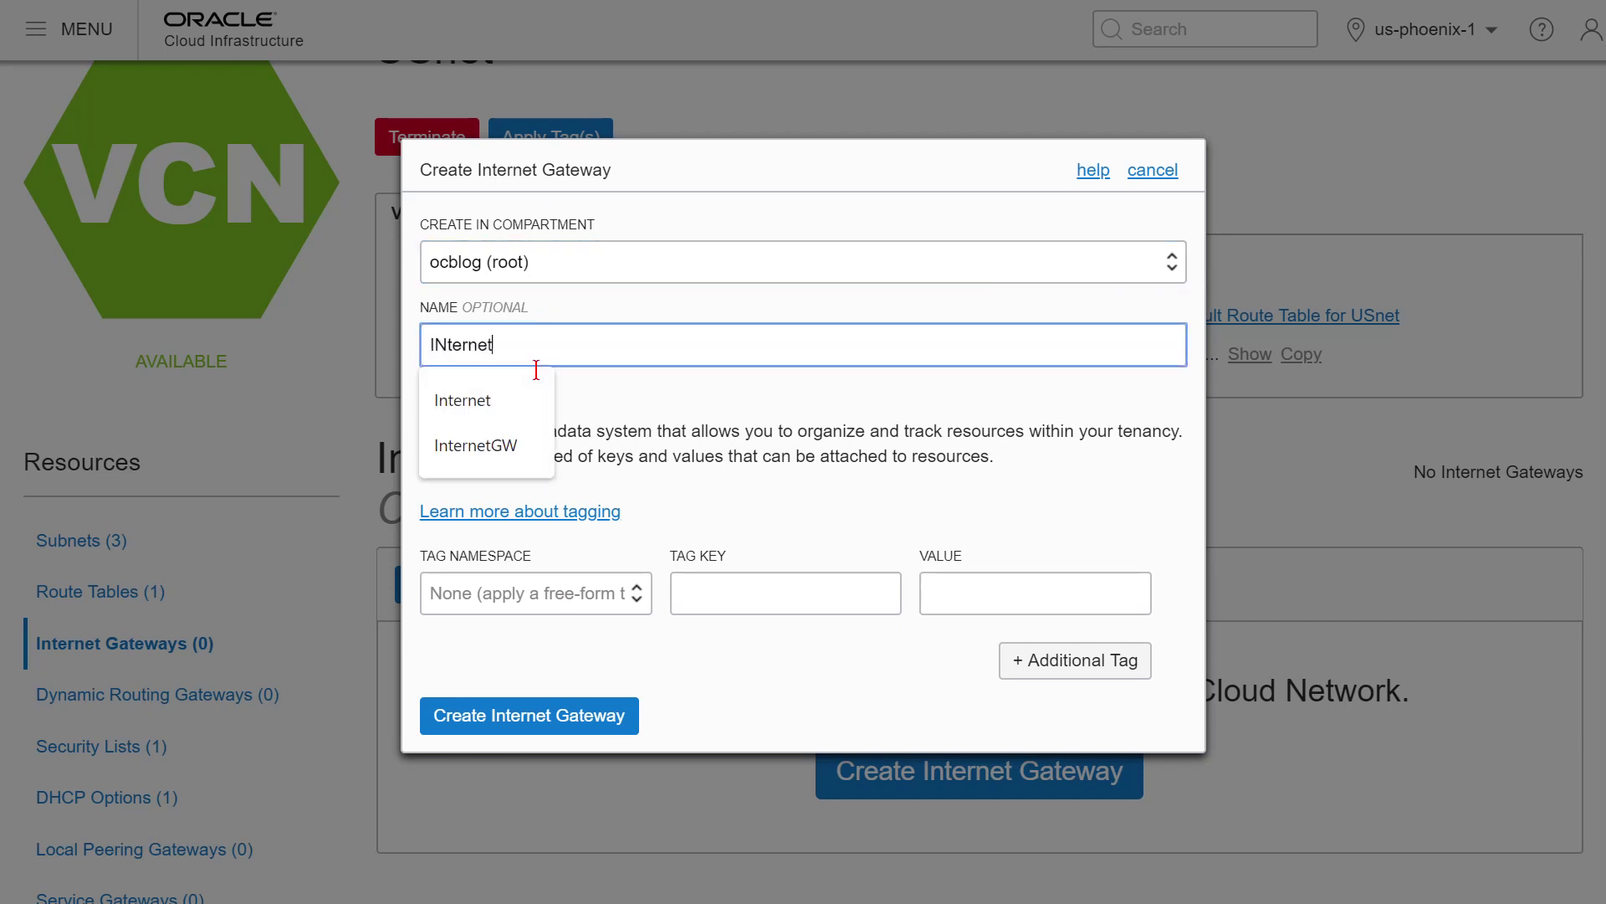
pyautogui.write('GW')
pyautogui.click(469, 406)
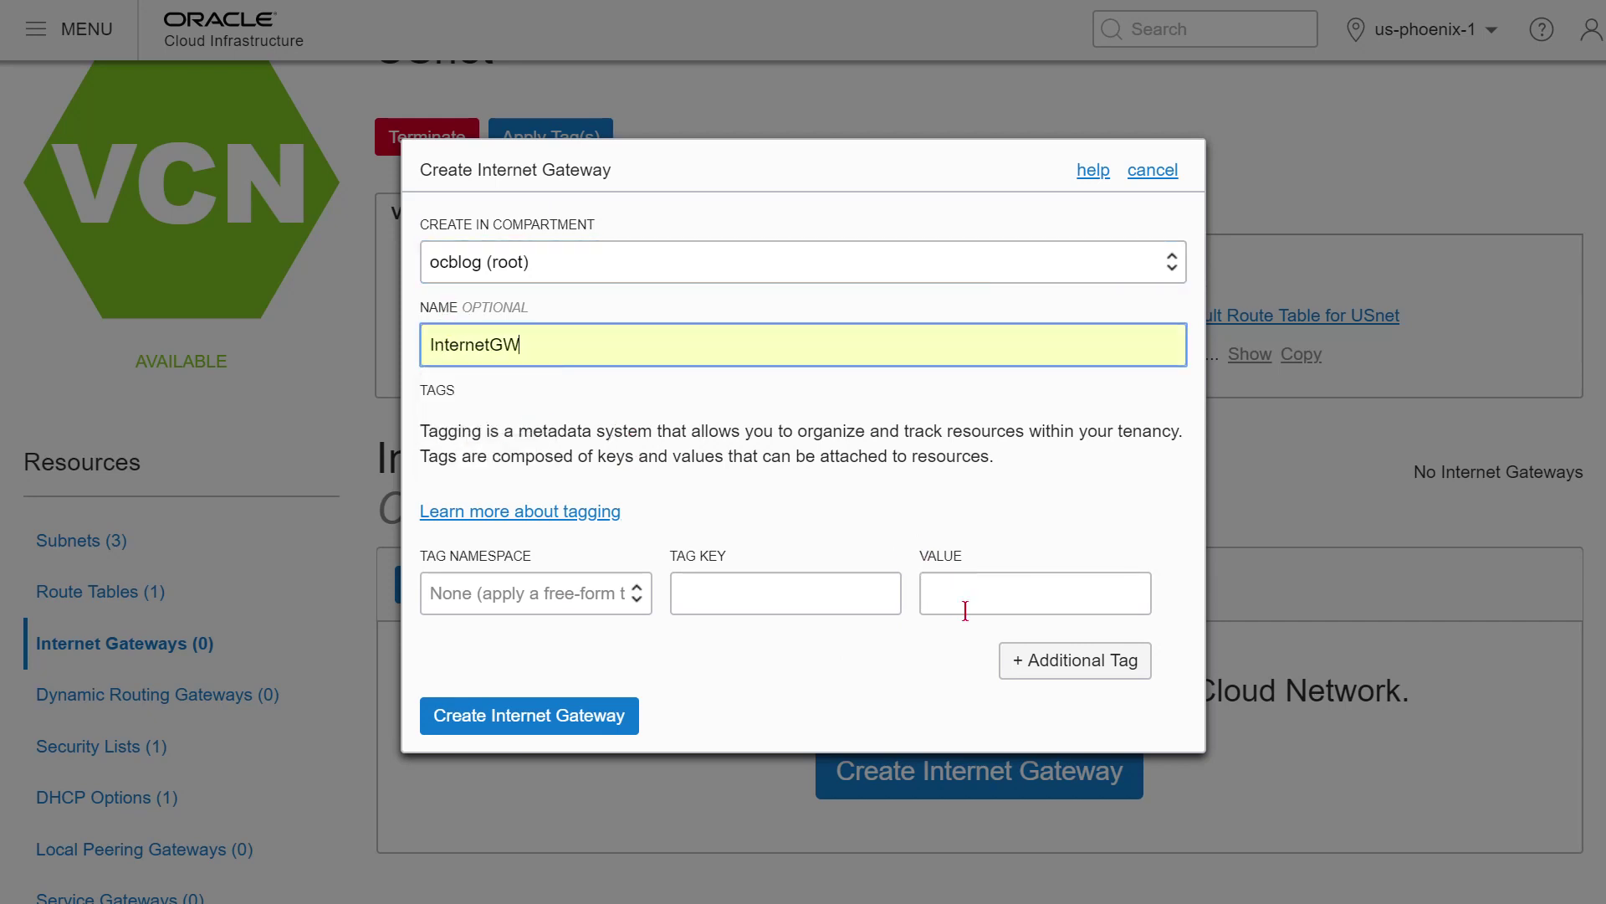
pyautogui.click(601, 712)
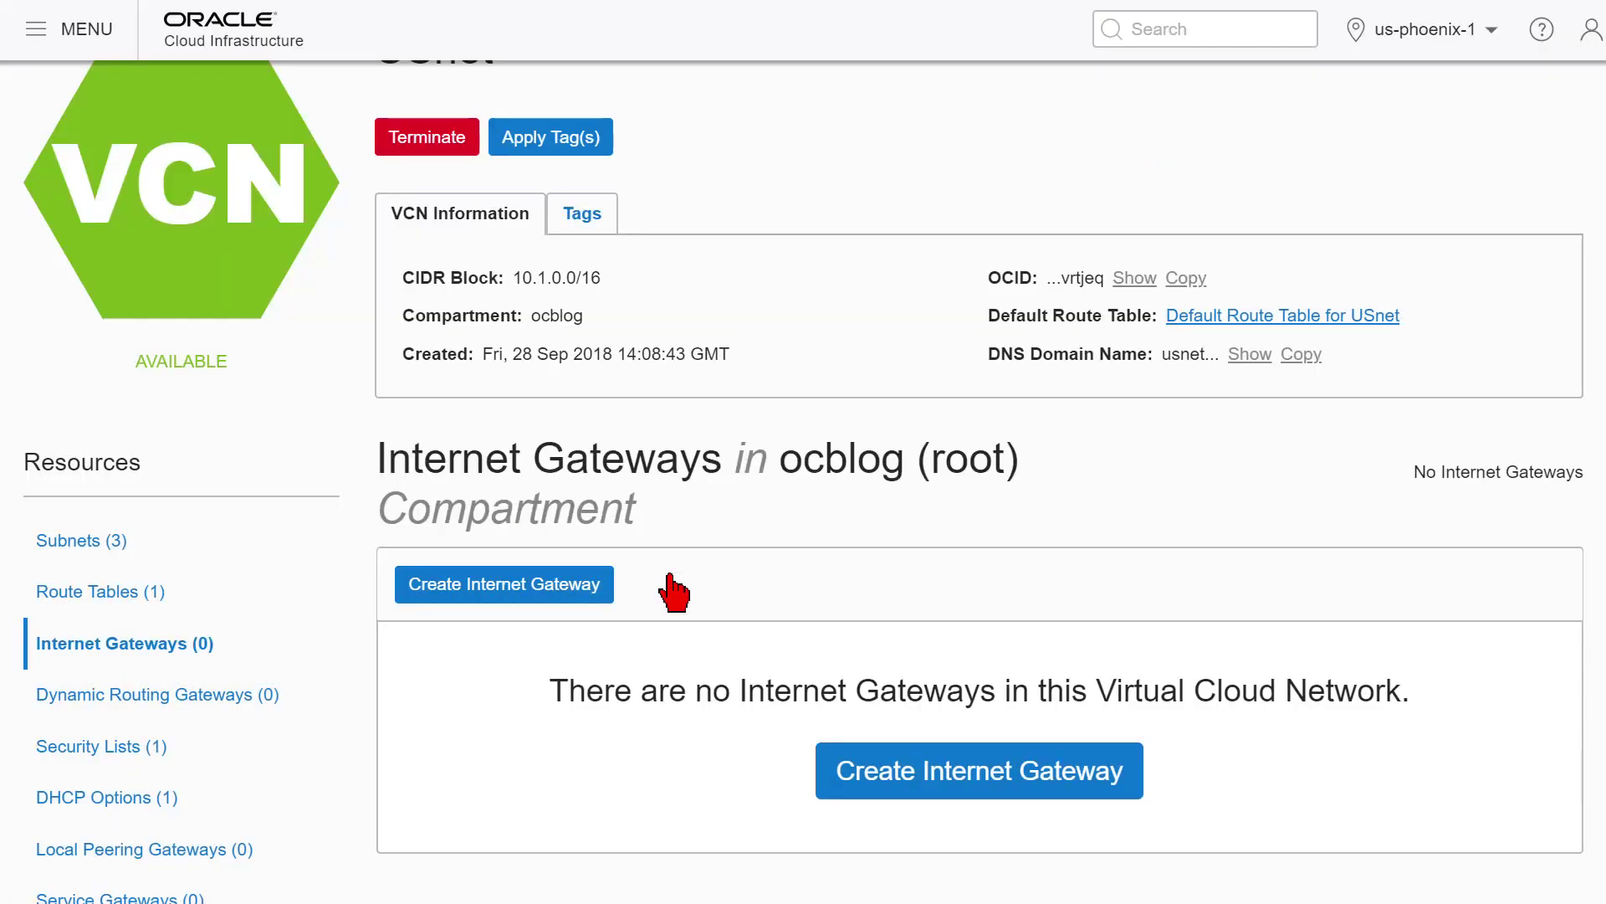
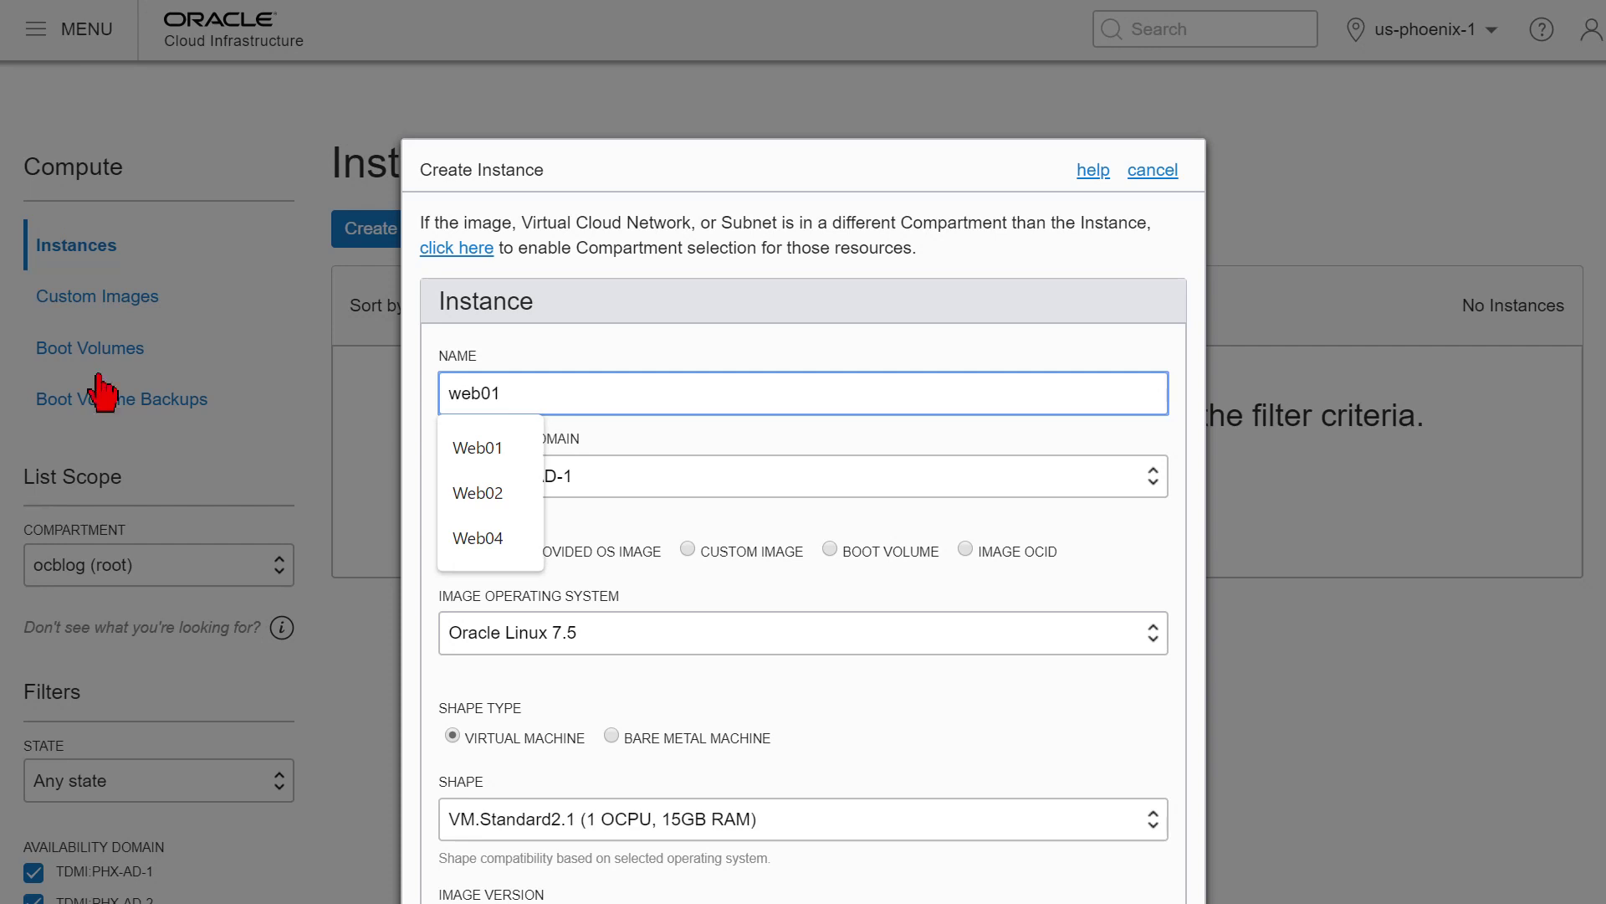
# Set web01's operating system image to Canonical Ubuntu 16.04 and attach the SSH key file rsa_pubkey.pub.
pyautogui.press('Tab')
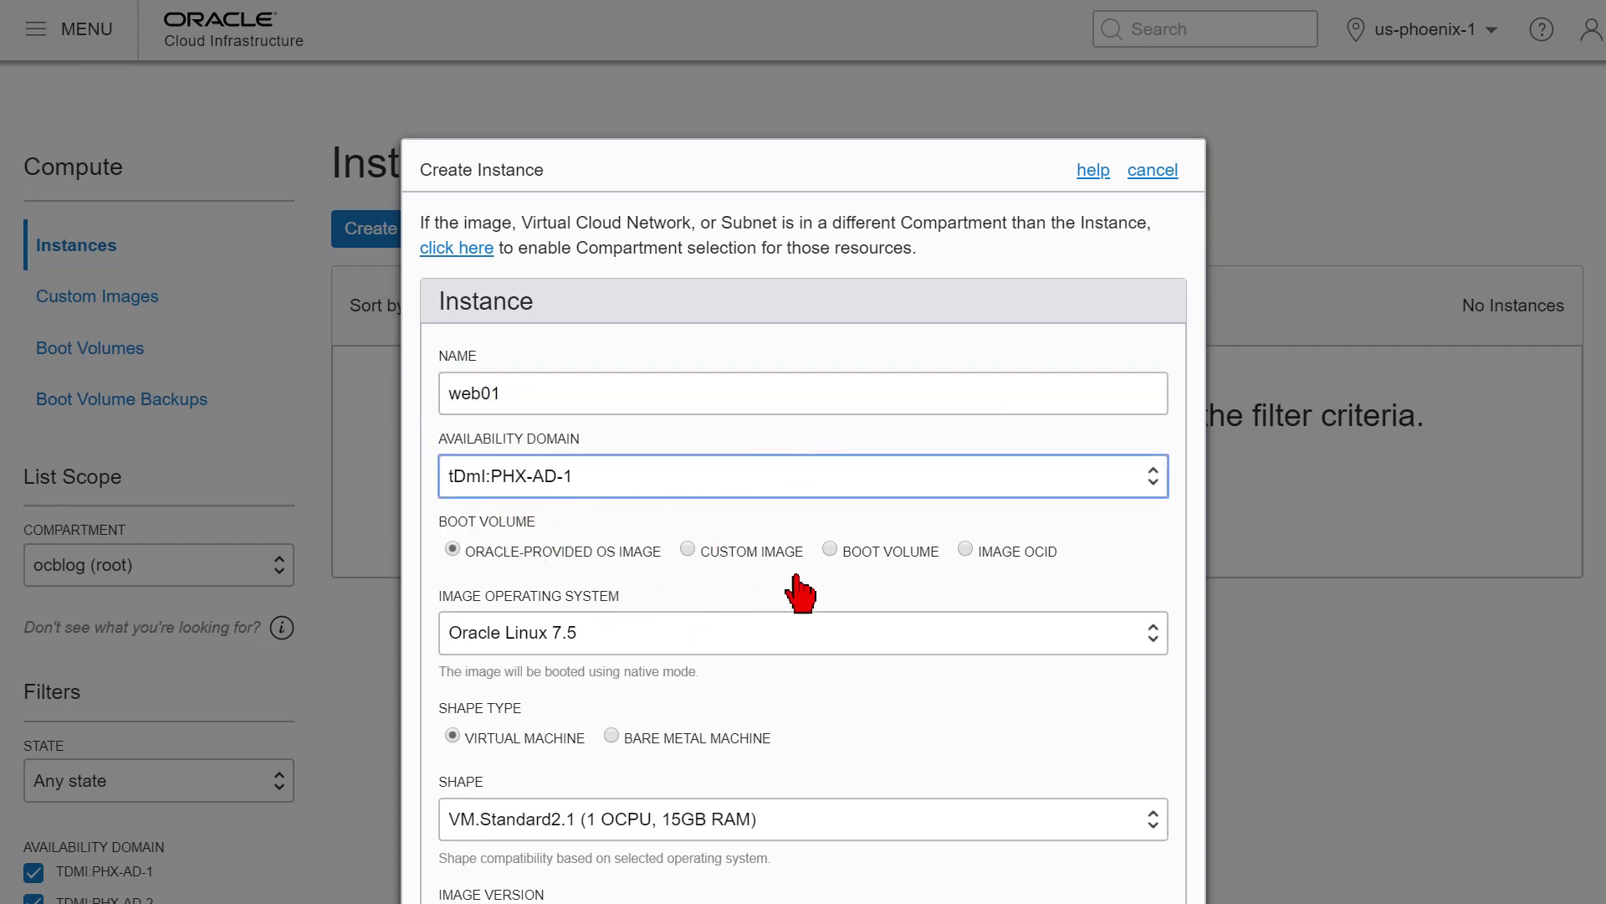
pyautogui.click(577, 633)
pyautogui.click(631, 713)
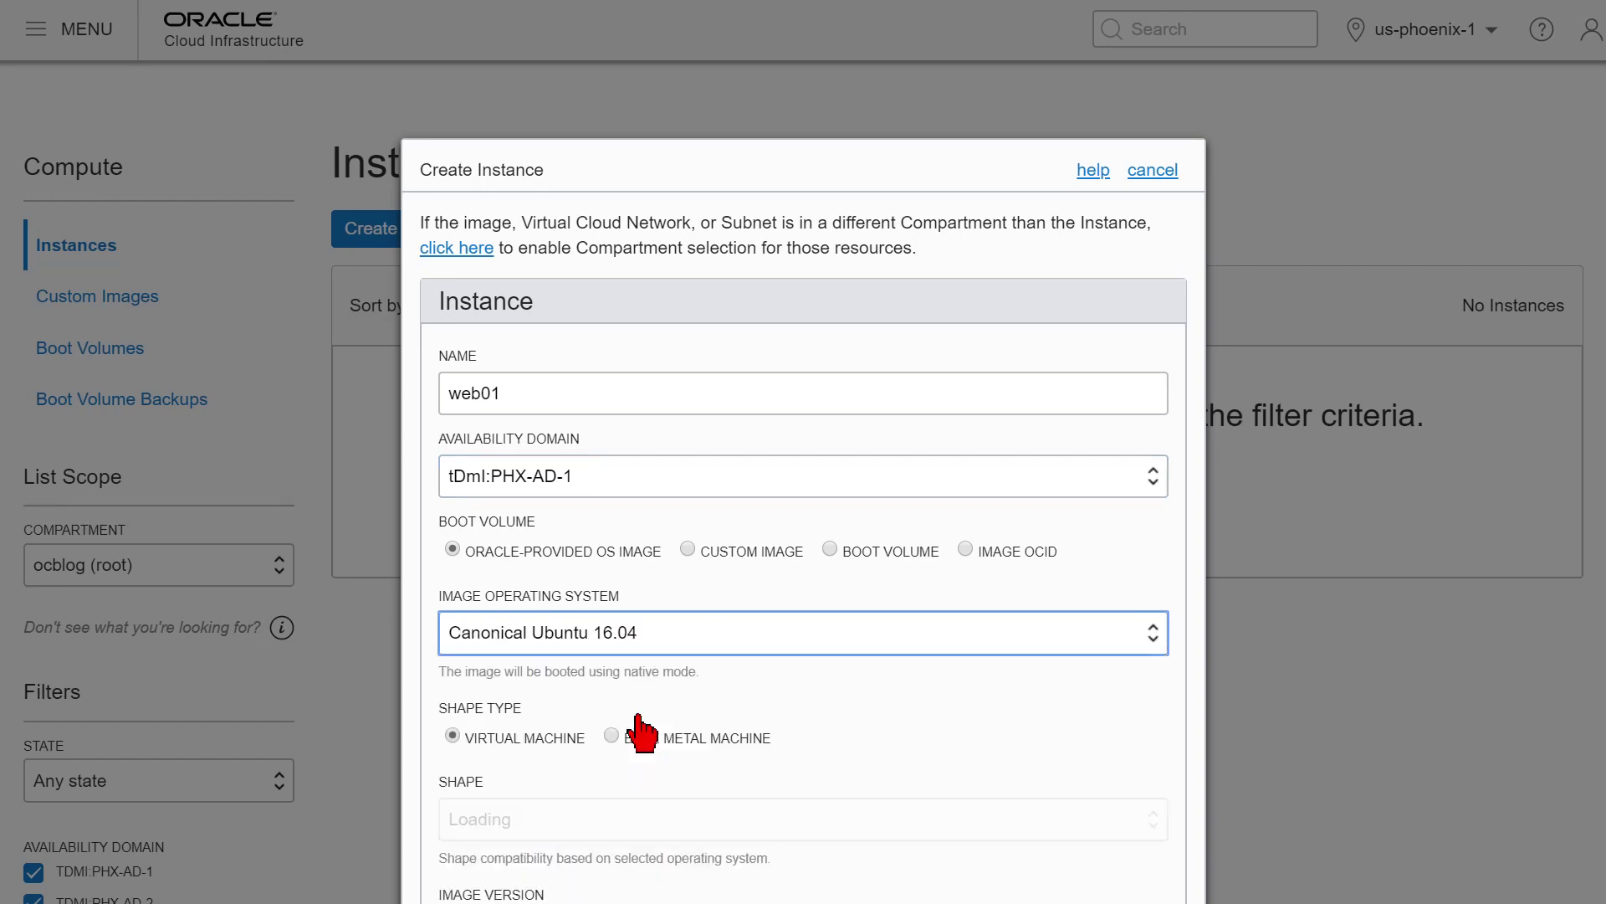
pyautogui.scroll(-7, 832, 617)
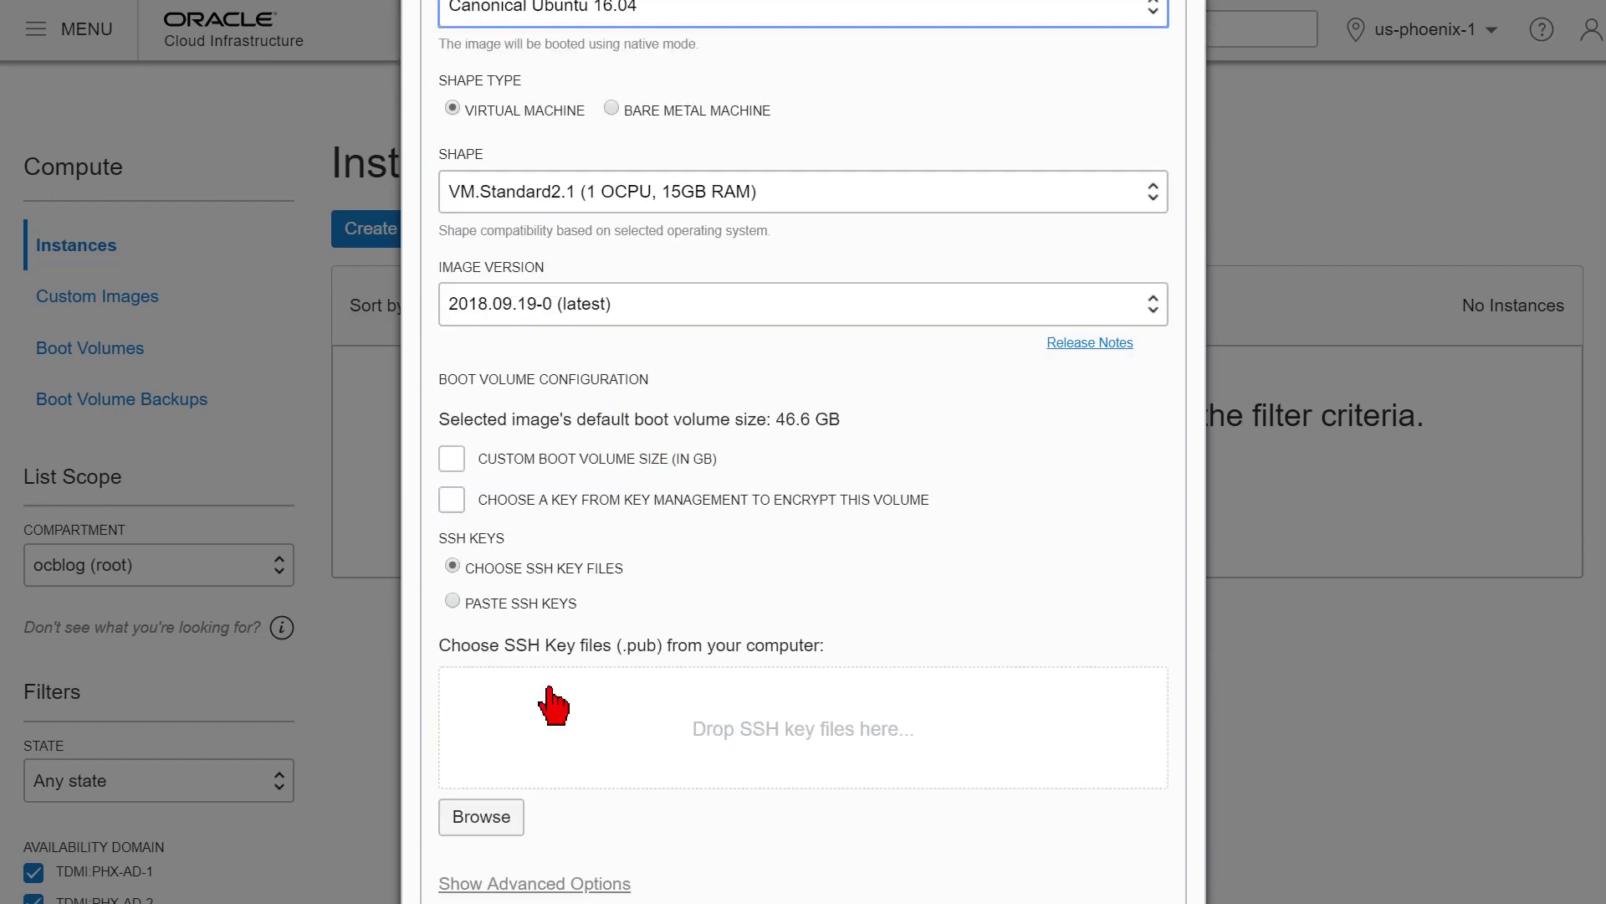
pyautogui.scroll(-3, 552, 709)
pyautogui.click(486, 566)
pyautogui.doubleClick(289, 102)
# Check web01's network, shape and image settings, keeping USnet, Sub1 and a public IP address, and create the instance.
pyautogui.scroll(-4, 669, 518)
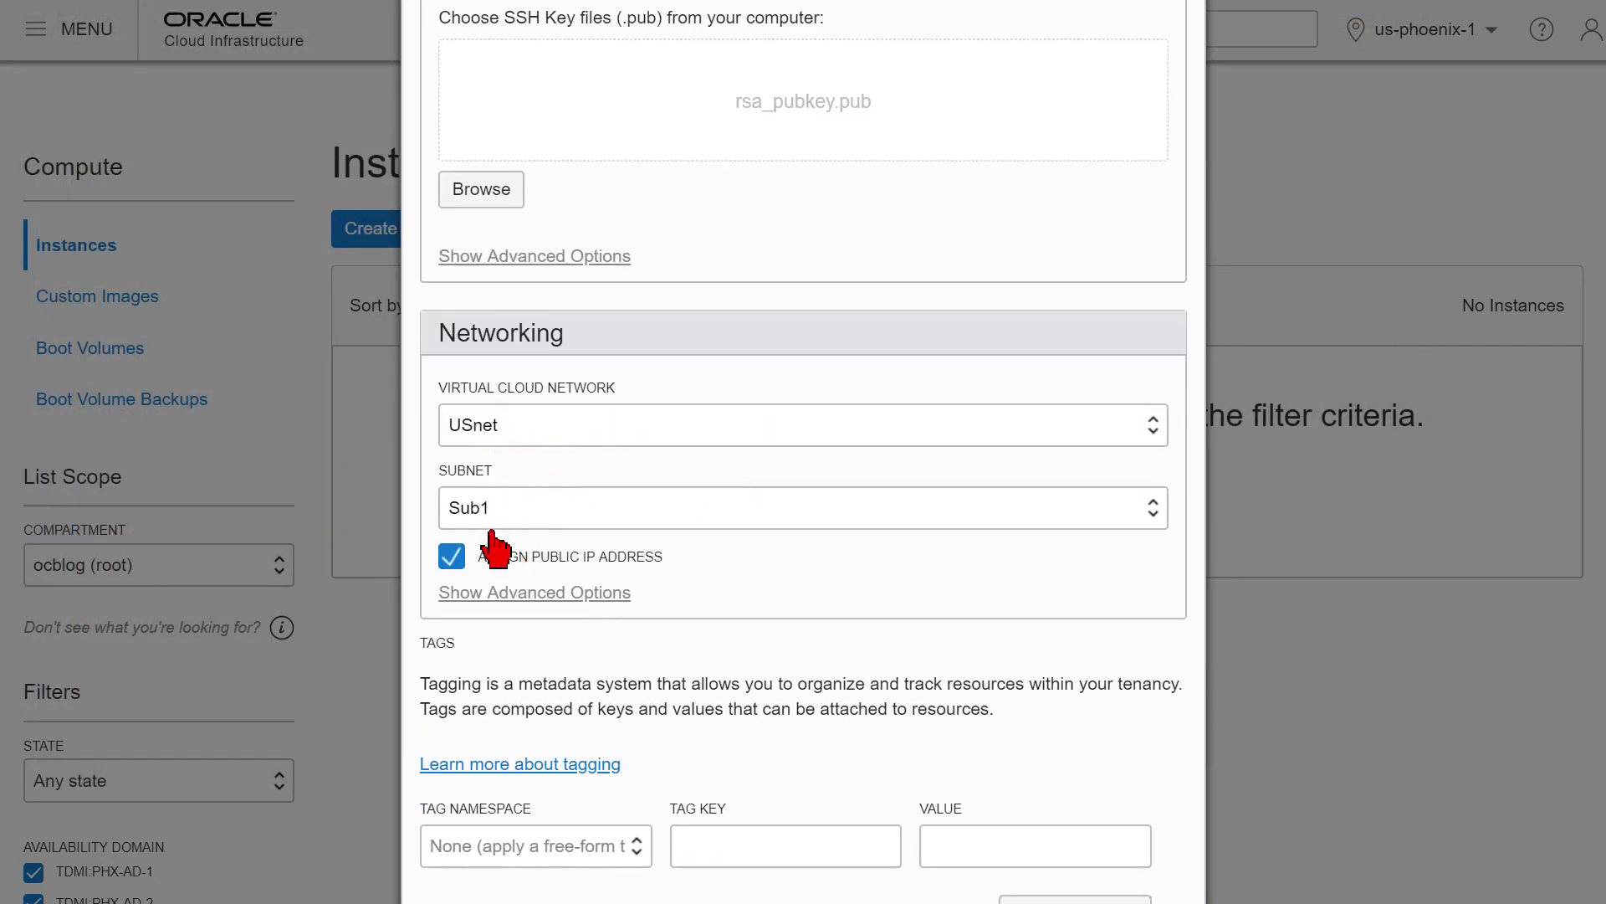
pyautogui.scroll(-3, 659, 726)
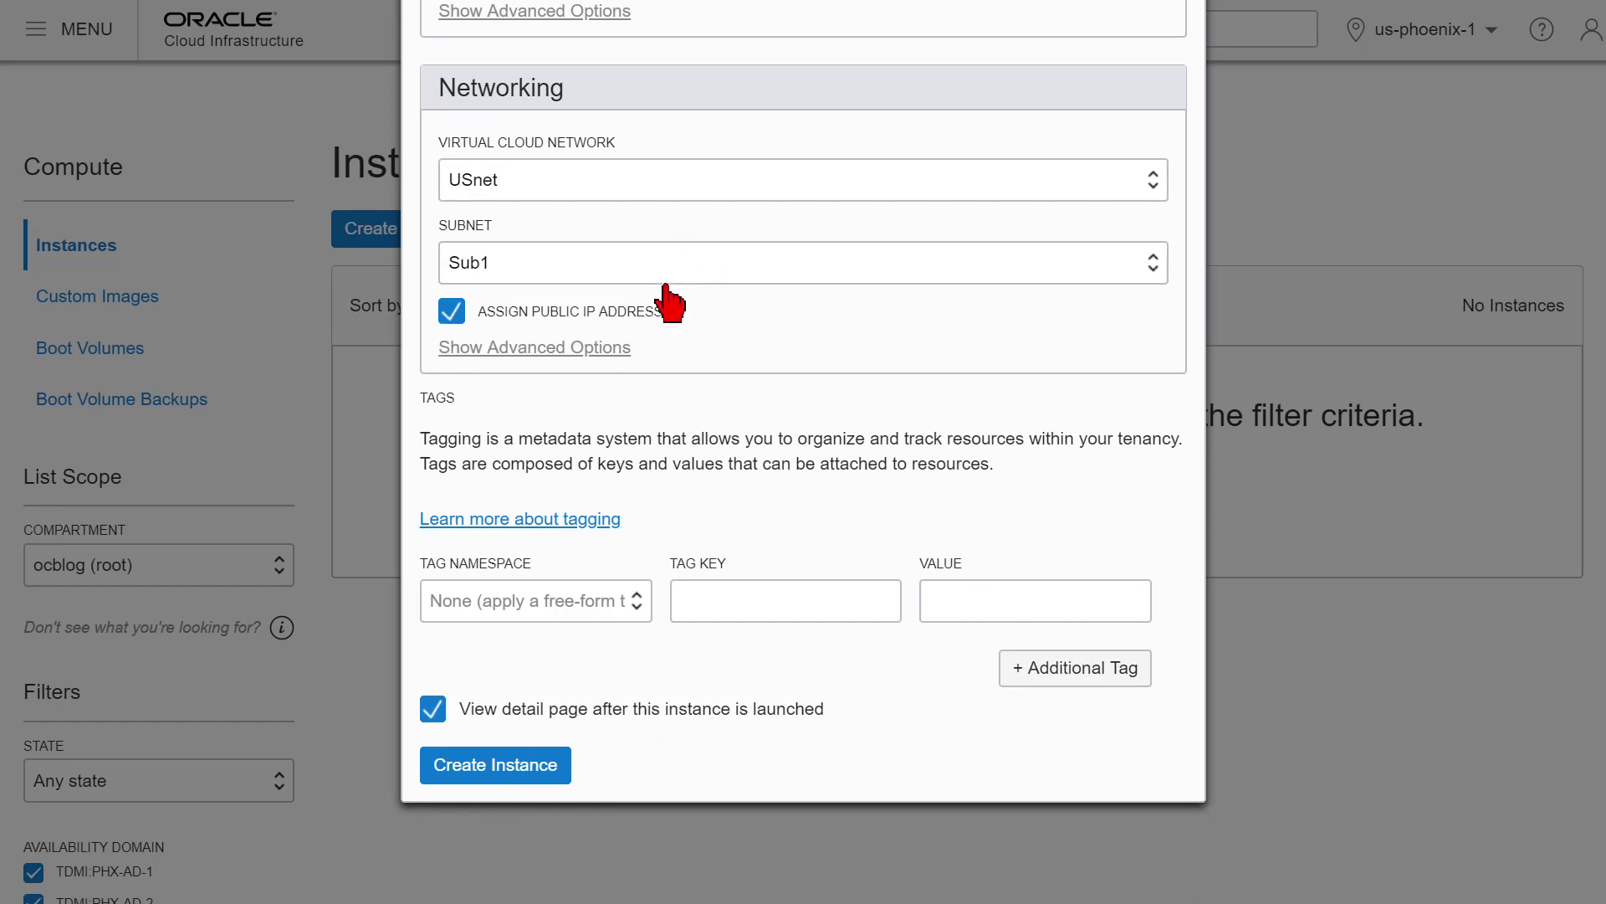
pyautogui.scroll(12, 645, 350)
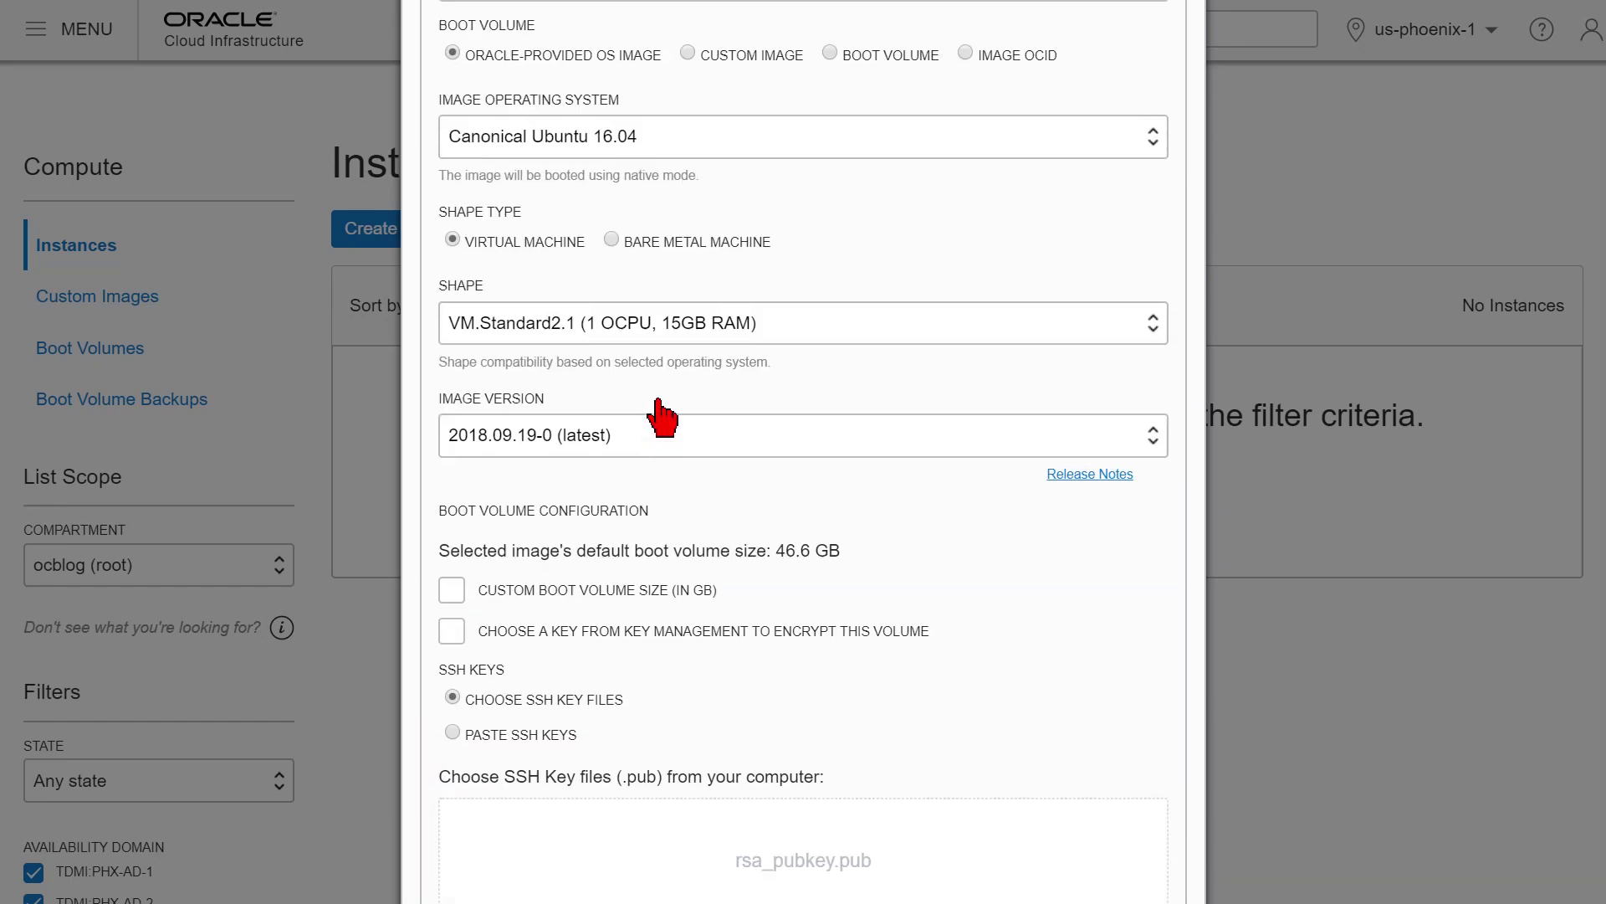
pyautogui.scroll(-10, 725, 586)
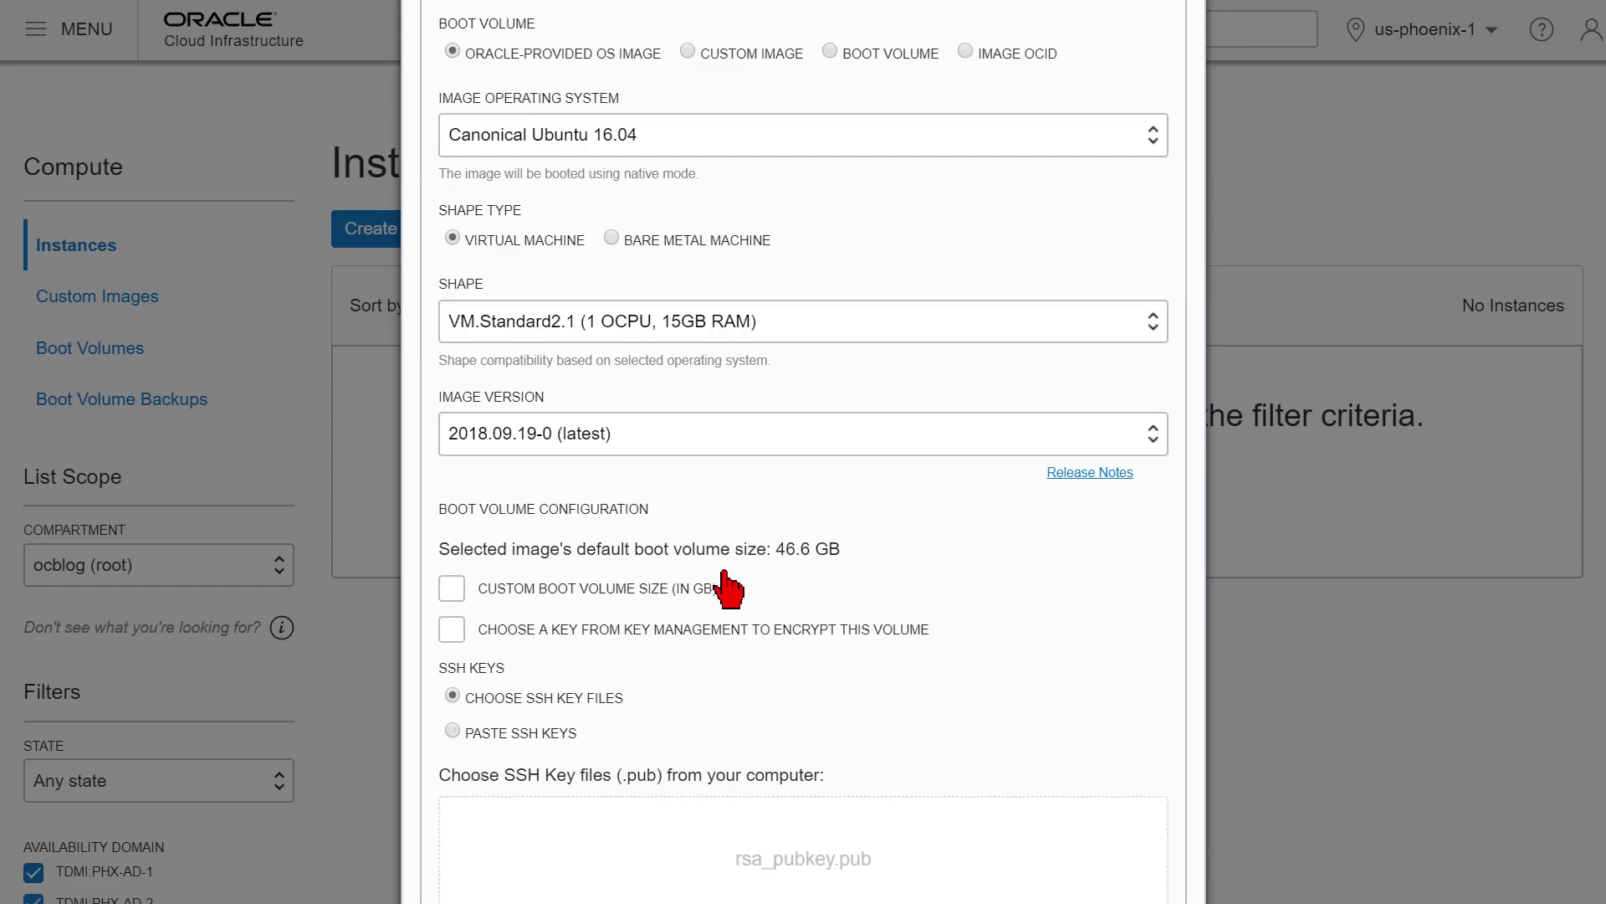
pyautogui.scroll(-5, 732, 590)
pyautogui.click(527, 765)
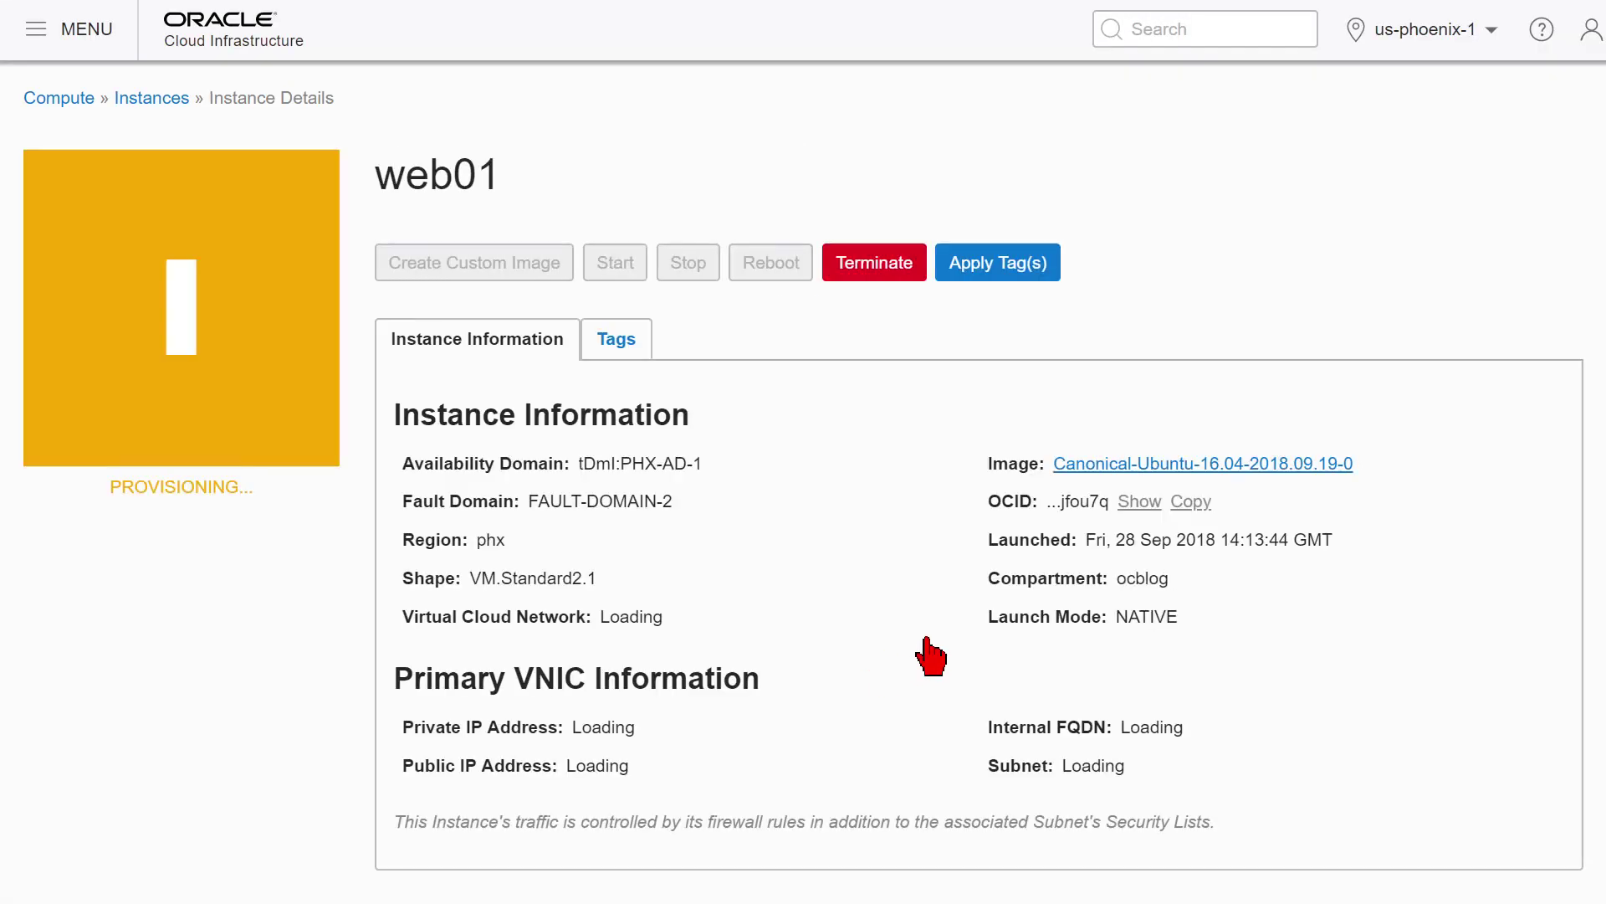
# Start a second compute instance named Web02 in availability domain PHX-AD-2.
pyautogui.click(136, 99)
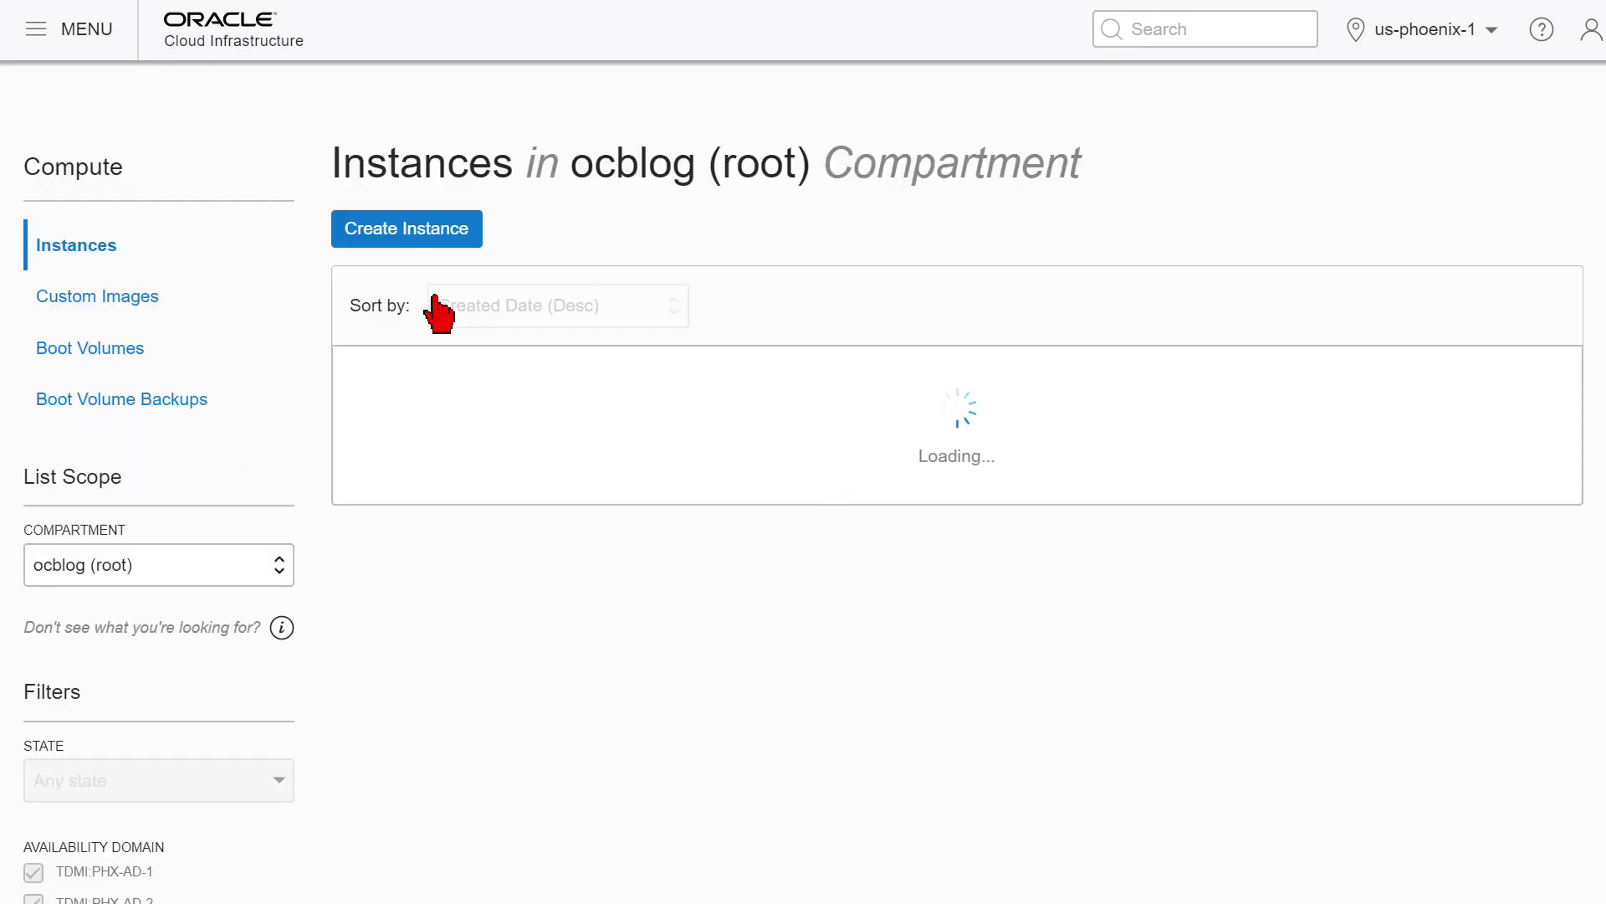
pyautogui.click(404, 234)
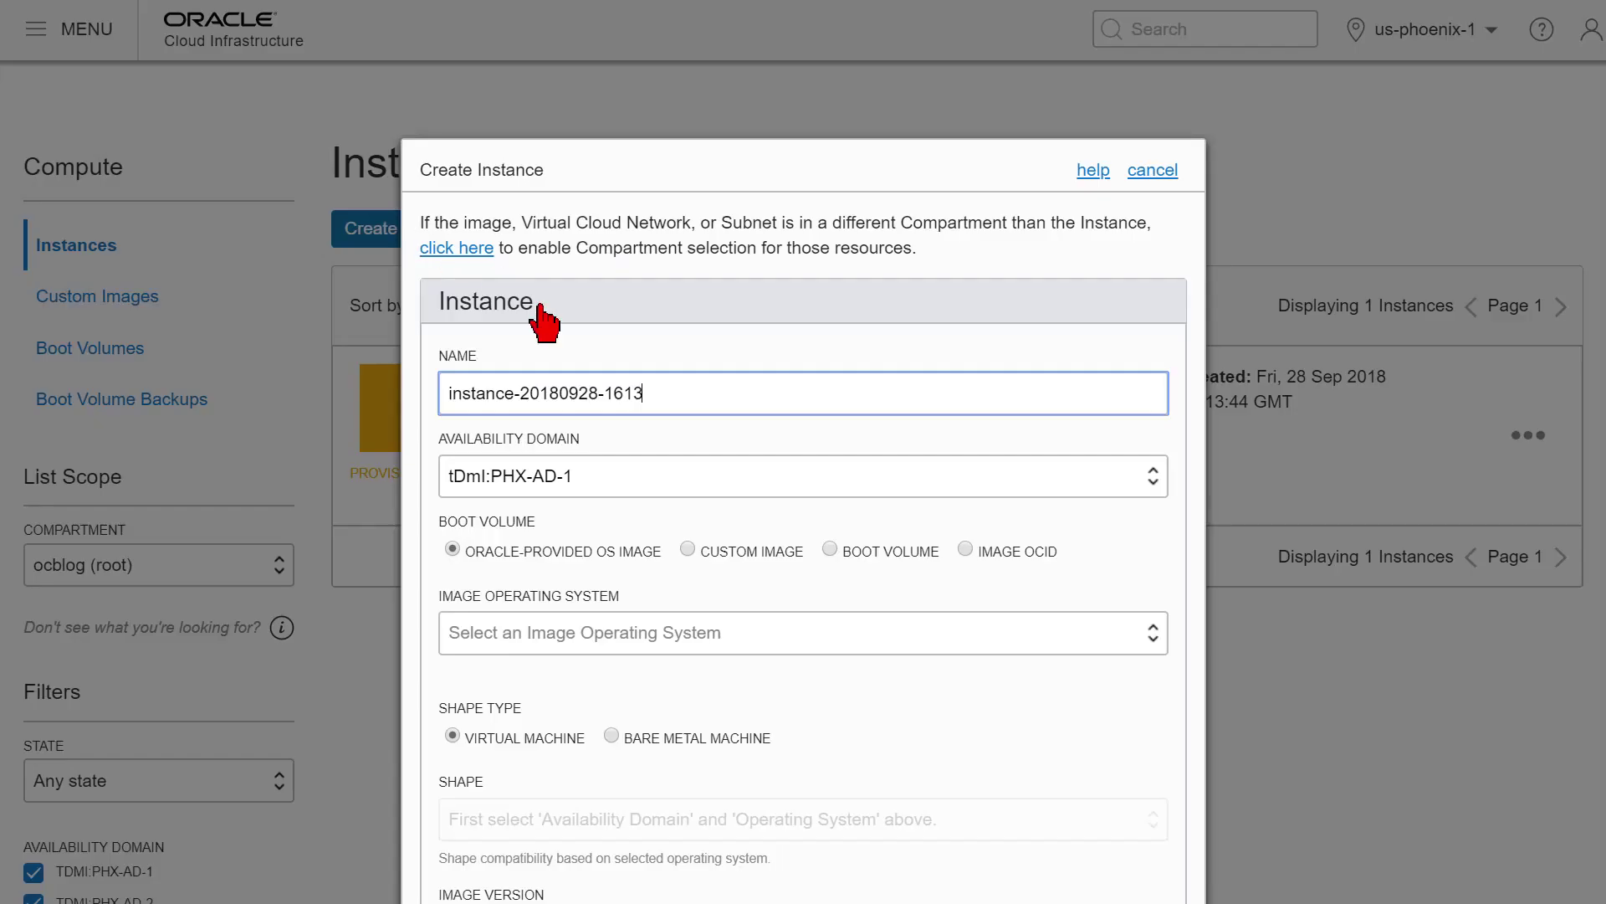
pyautogui.tripleClick(666, 395)
pyautogui.write('Web02')
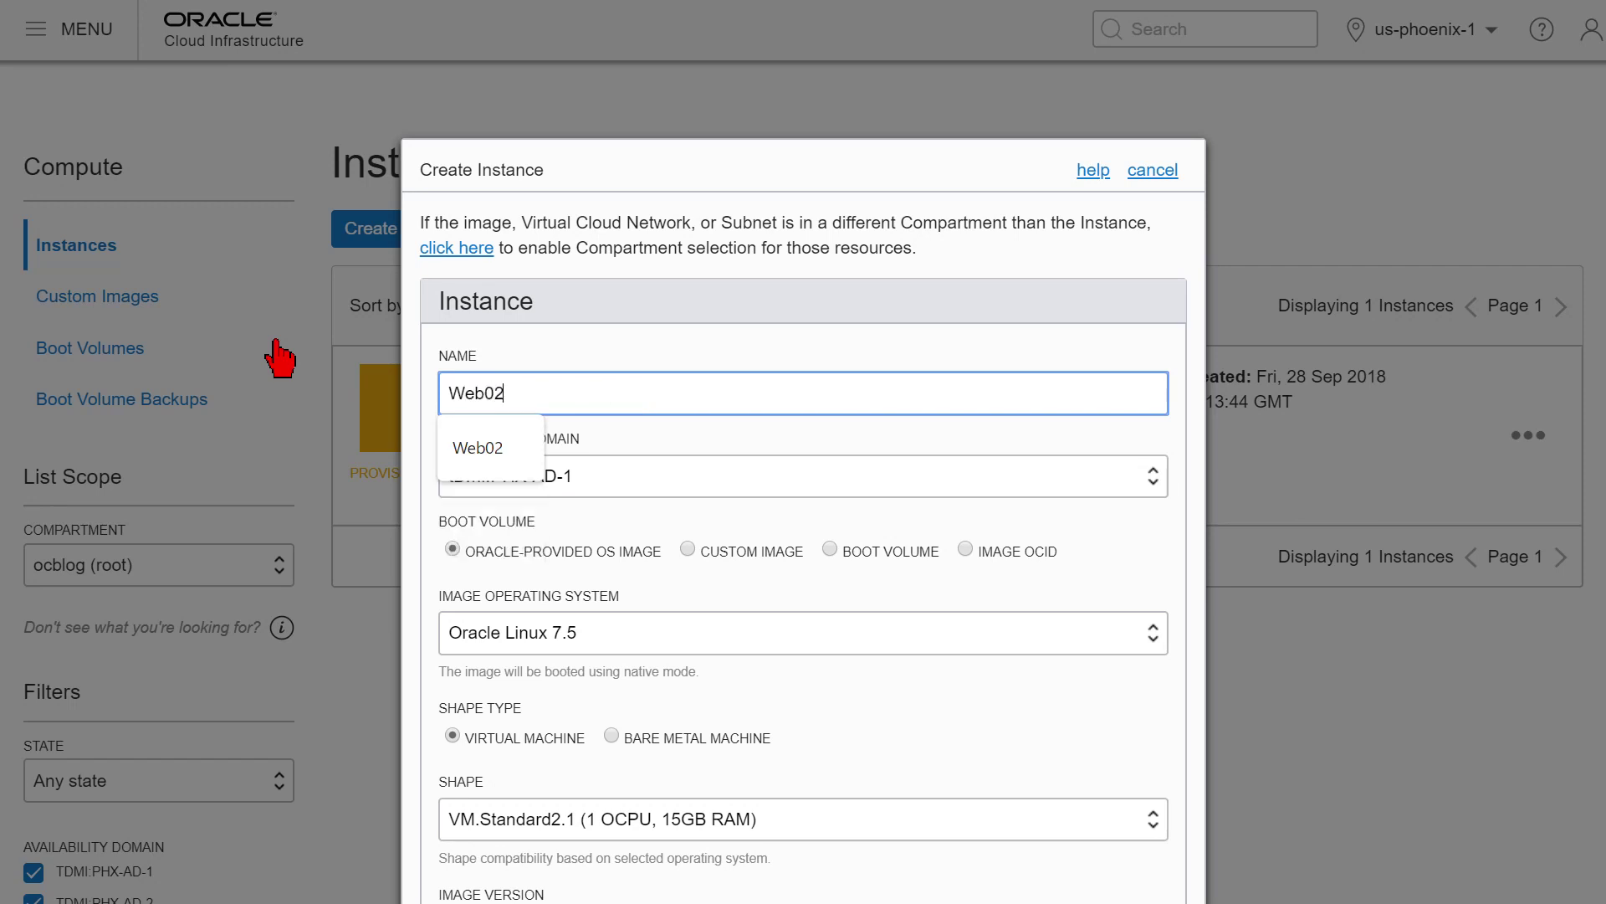
pyautogui.press('Tab')
pyautogui.click(629, 489)
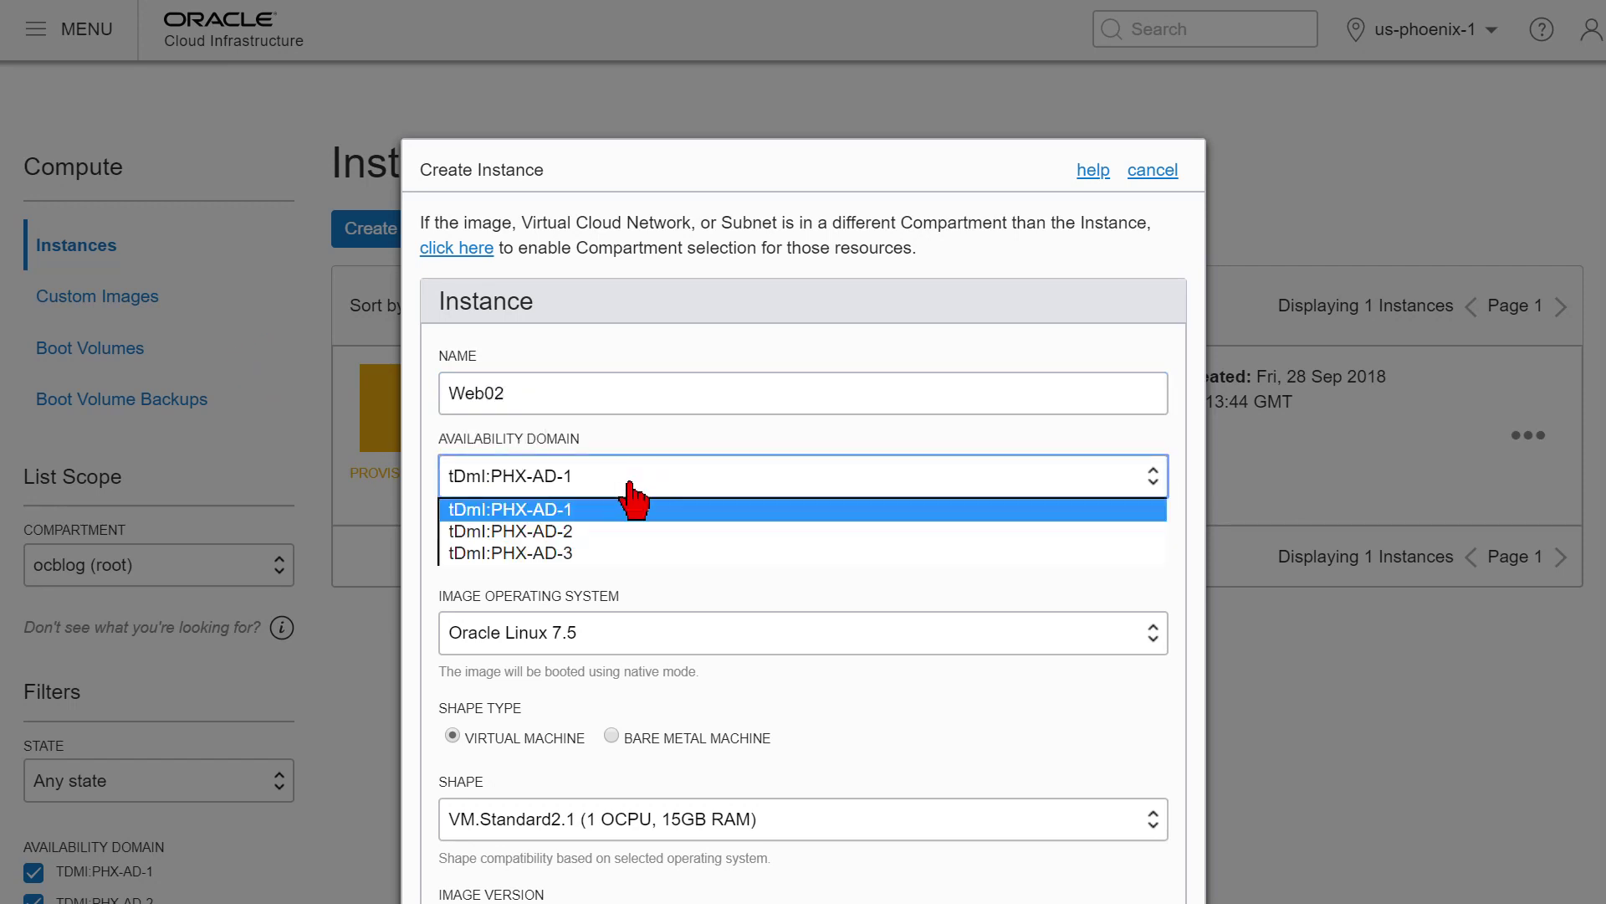
pyautogui.click(612, 529)
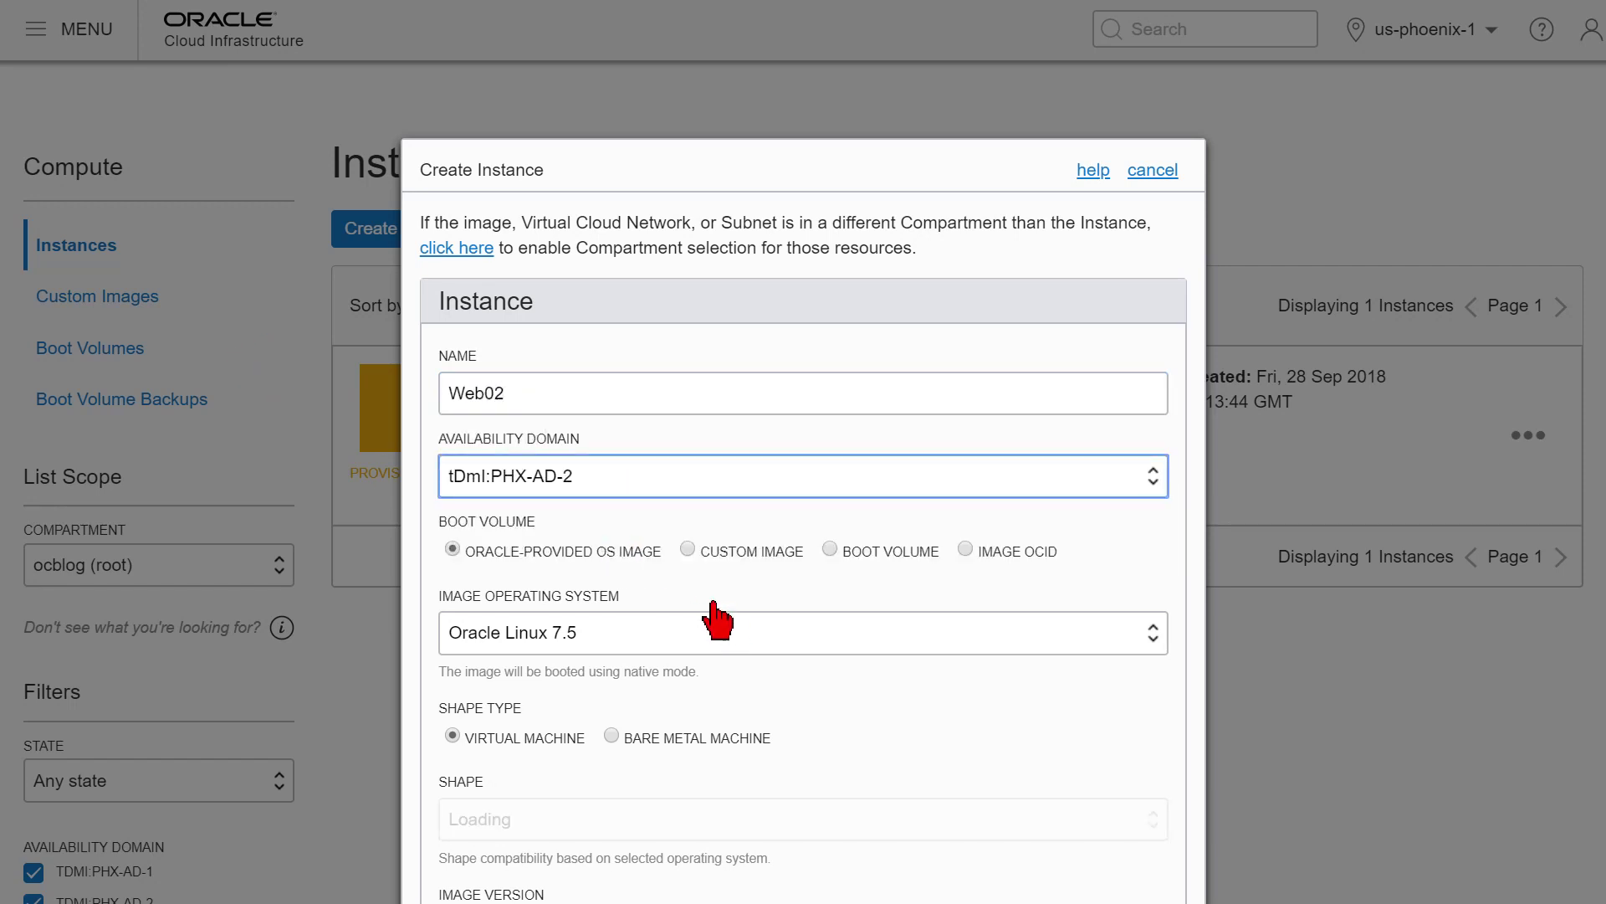
# Set Web02's operating system image to Canonical Ubuntu 16.04 and attach the SSH key file rsa_pubkey.pub.
pyautogui.click(619, 640)
pyautogui.click(640, 711)
pyautogui.scroll(-4, 841, 694)
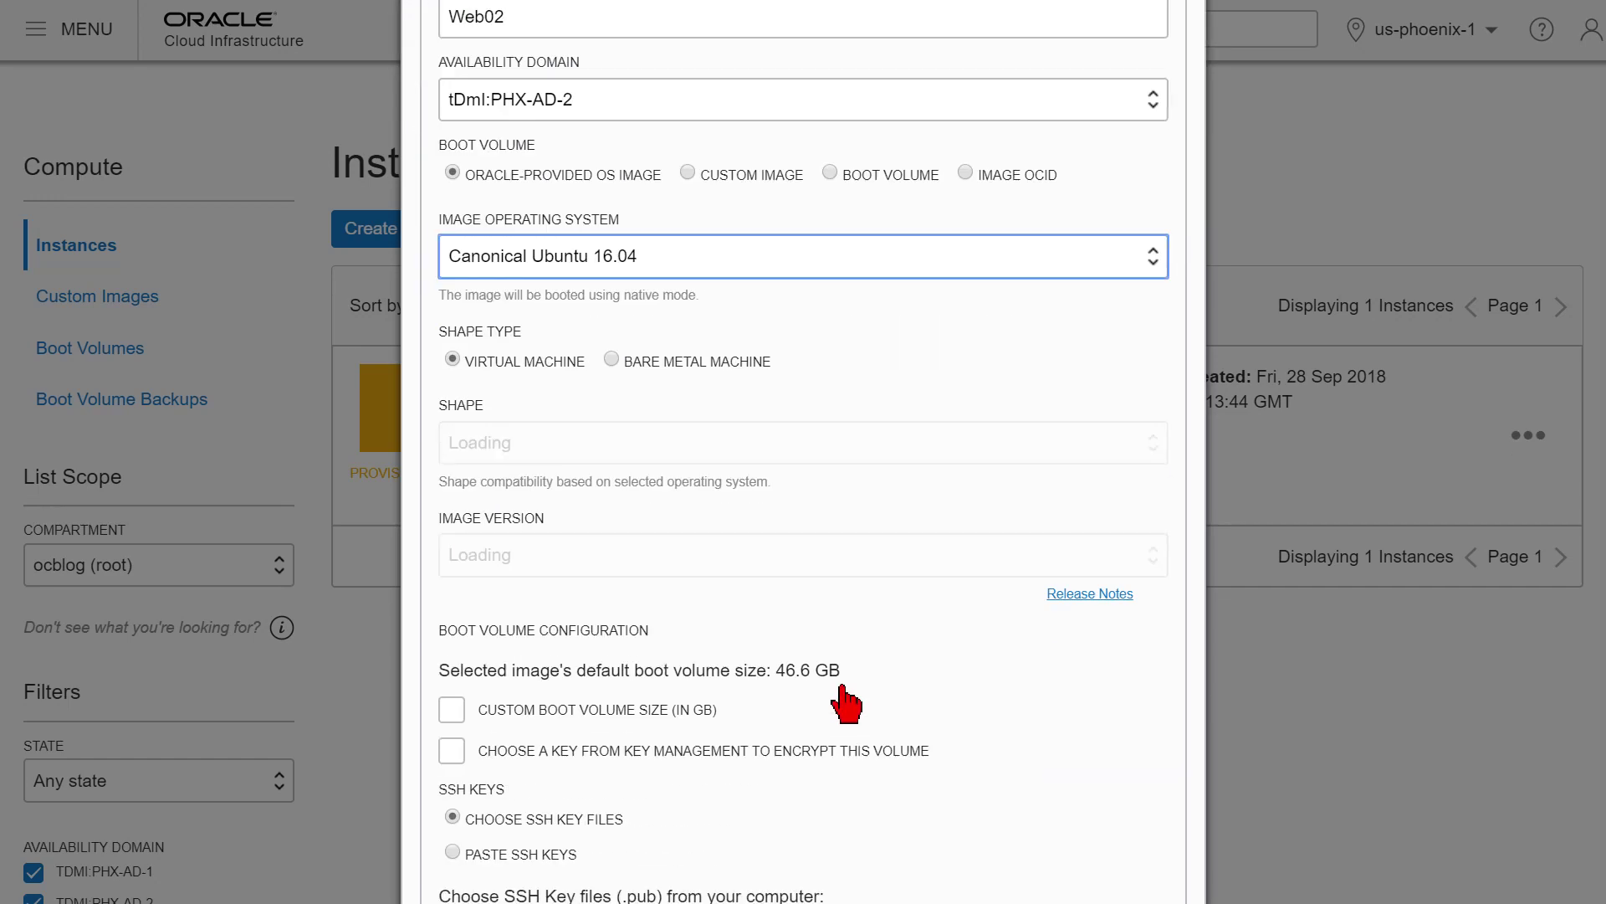
pyautogui.scroll(-5, 619, 661)
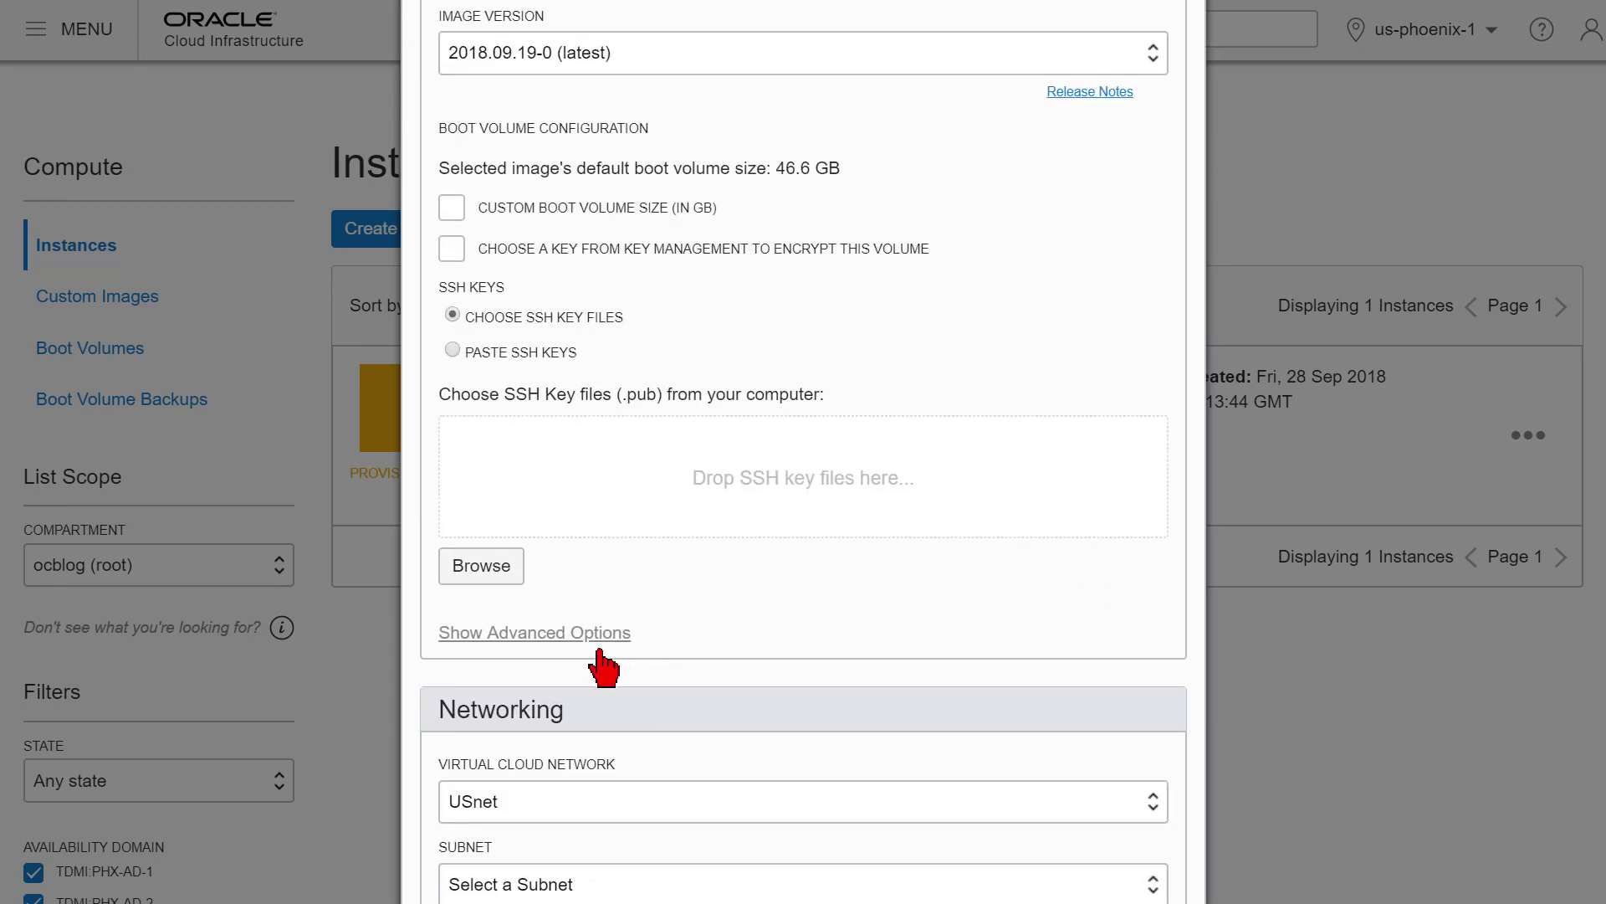
pyautogui.click(497, 570)
pyautogui.doubleClick(276, 102)
# Place Web02 in subnet Sub2 of USnet with a public IP address and create the instance.
pyautogui.scroll(-5, 753, 581)
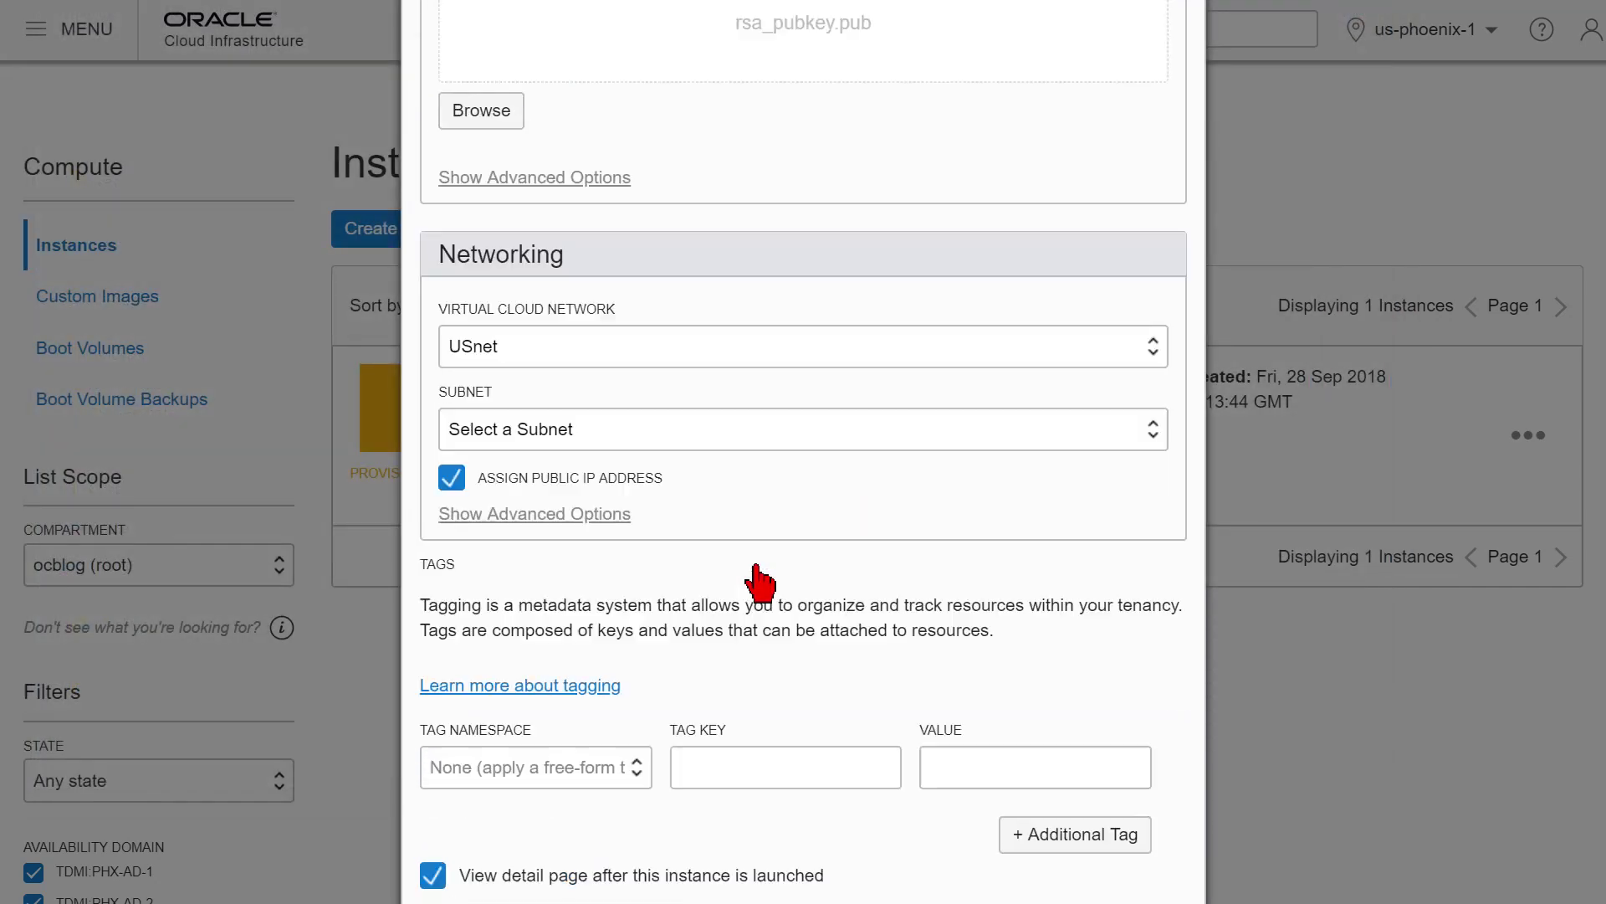
pyautogui.click(525, 391)
pyautogui.click(537, 502)
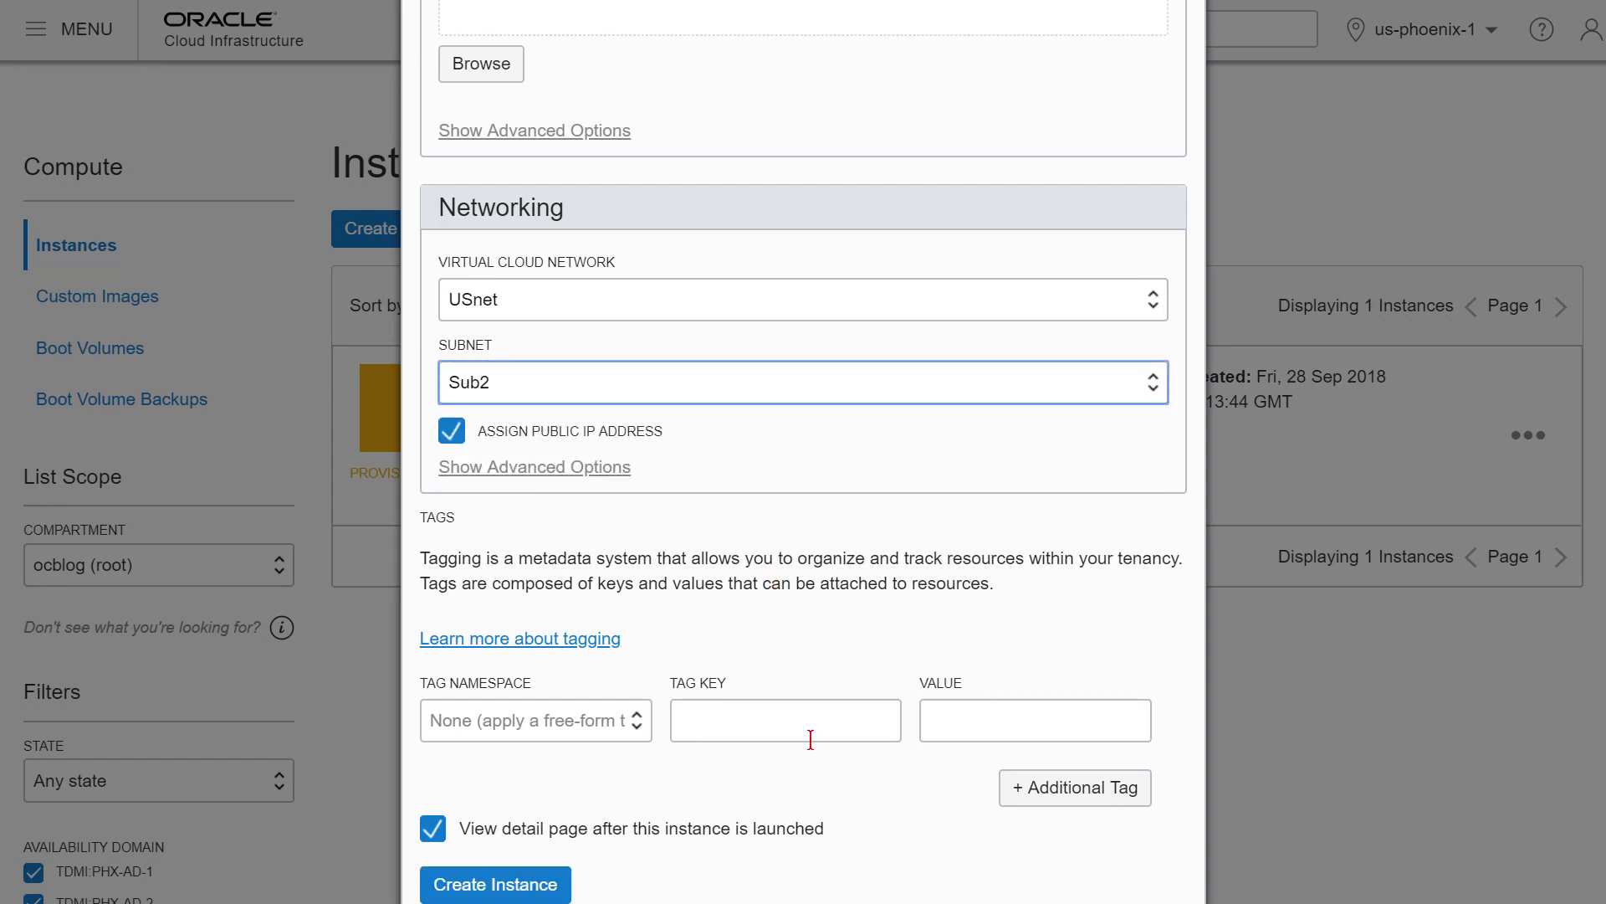
pyautogui.click(524, 887)
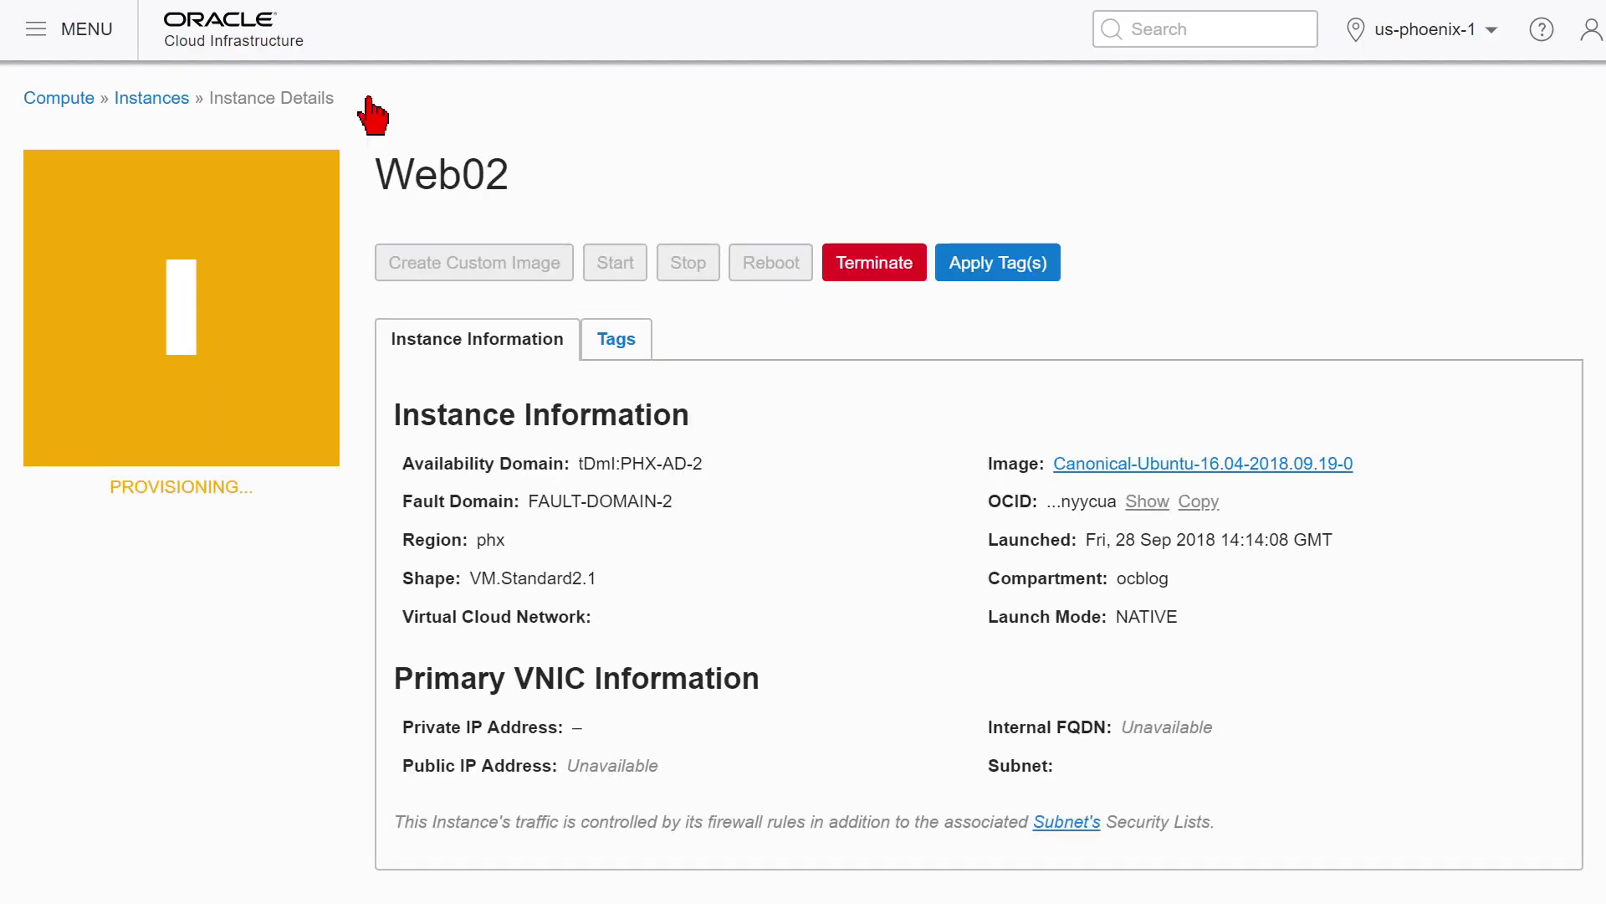
# Open web01's details from the instance list and check its private and public IP addresses.
pyautogui.click(151, 101)
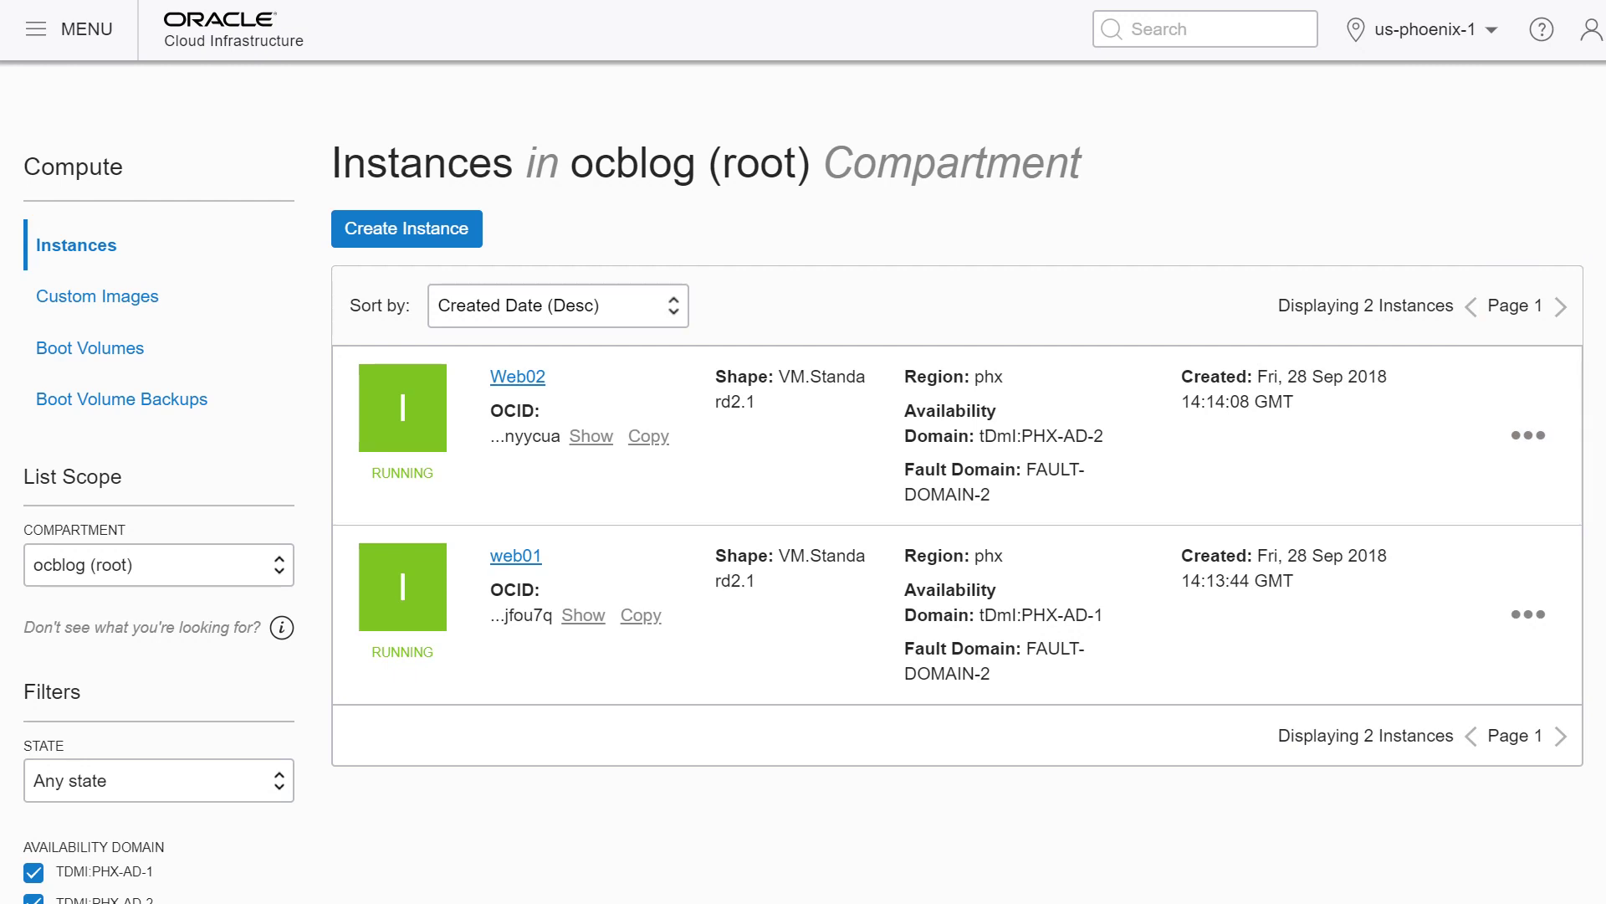
pyautogui.click(516, 556)
pyautogui.moveTo(691, 768); pyautogui.dragTo(598, 746)
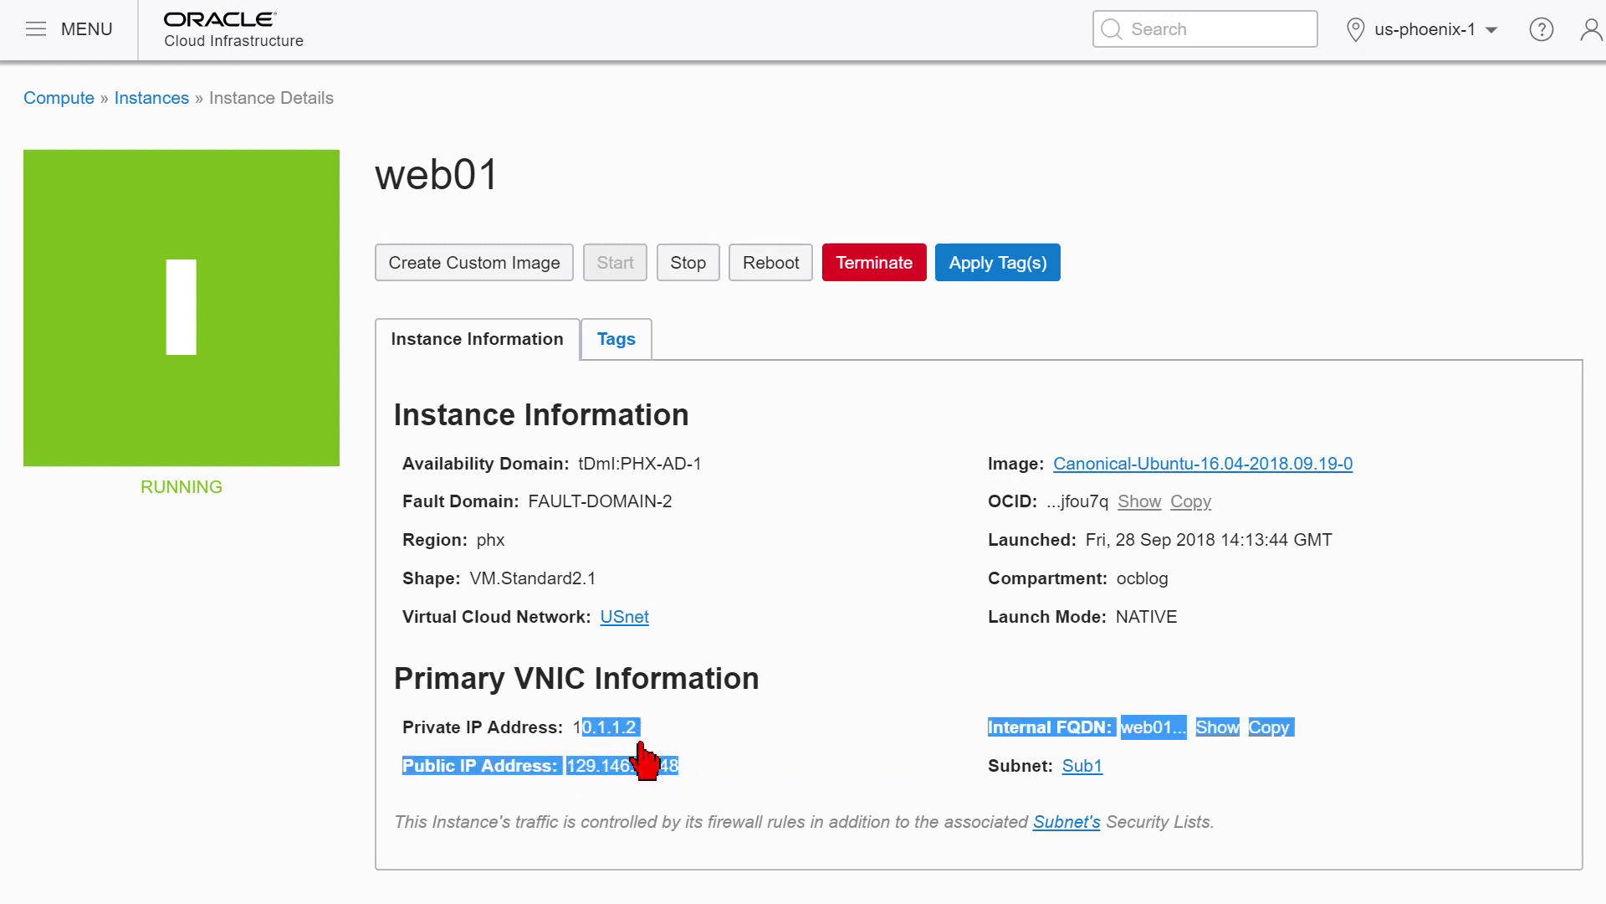
pyautogui.click(690, 783)
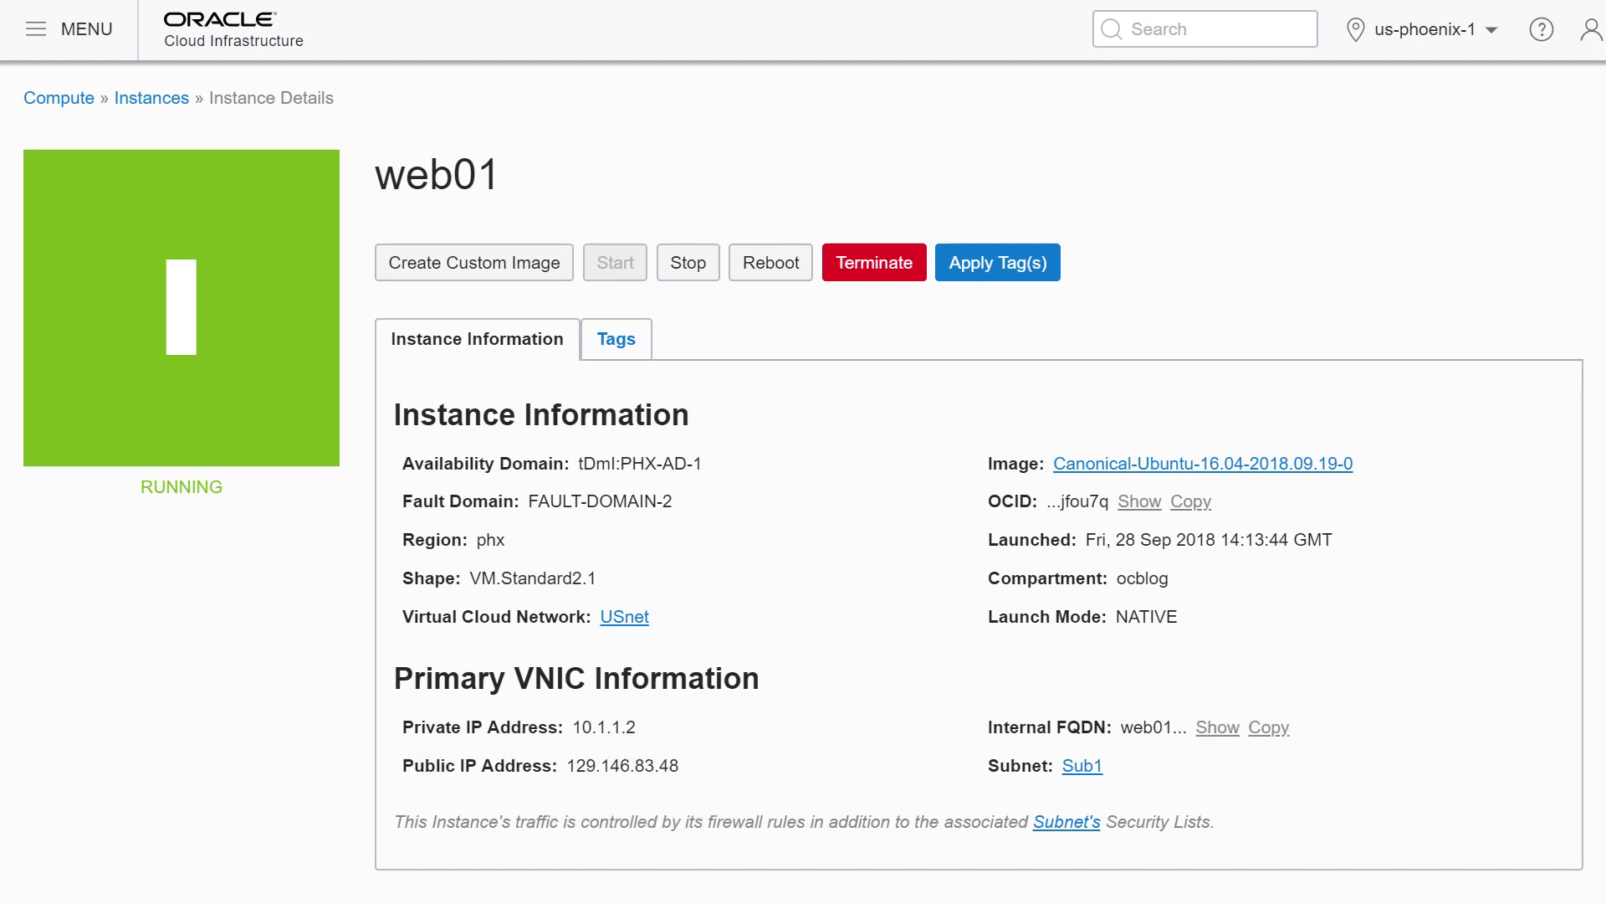
# Switch to Command Prompt, ping web01's private address 10.1.1.2 and public address 129.146.83.48, and minimize the window.
pyautogui.moveTo(1605, 502); pyautogui.dragTo(1251, 459)
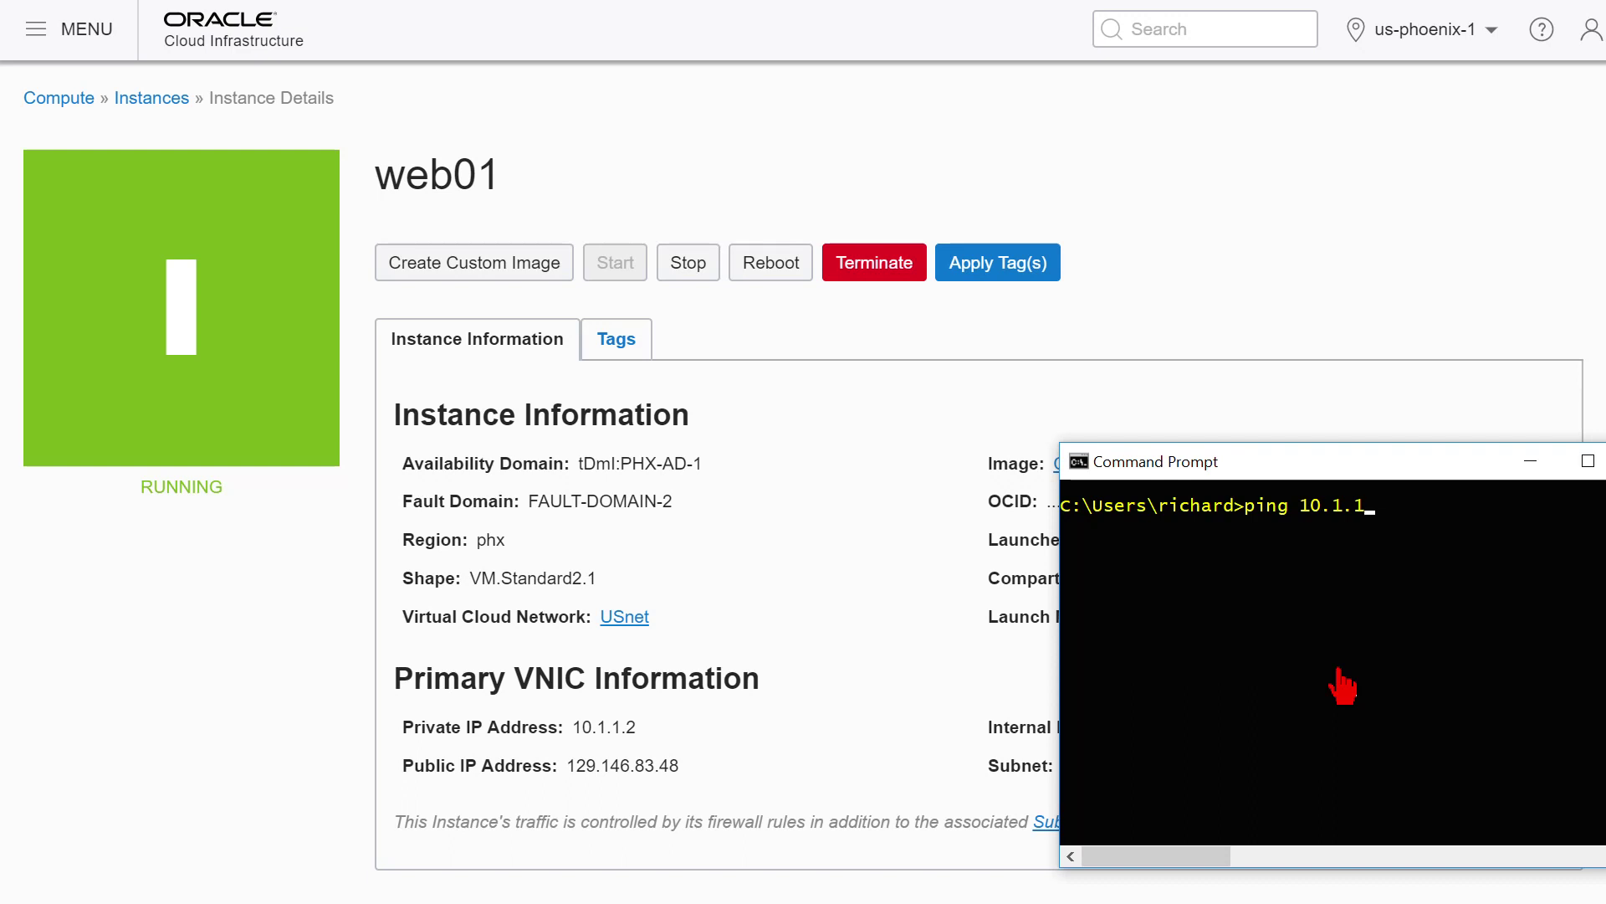
pyautogui.press('Return')
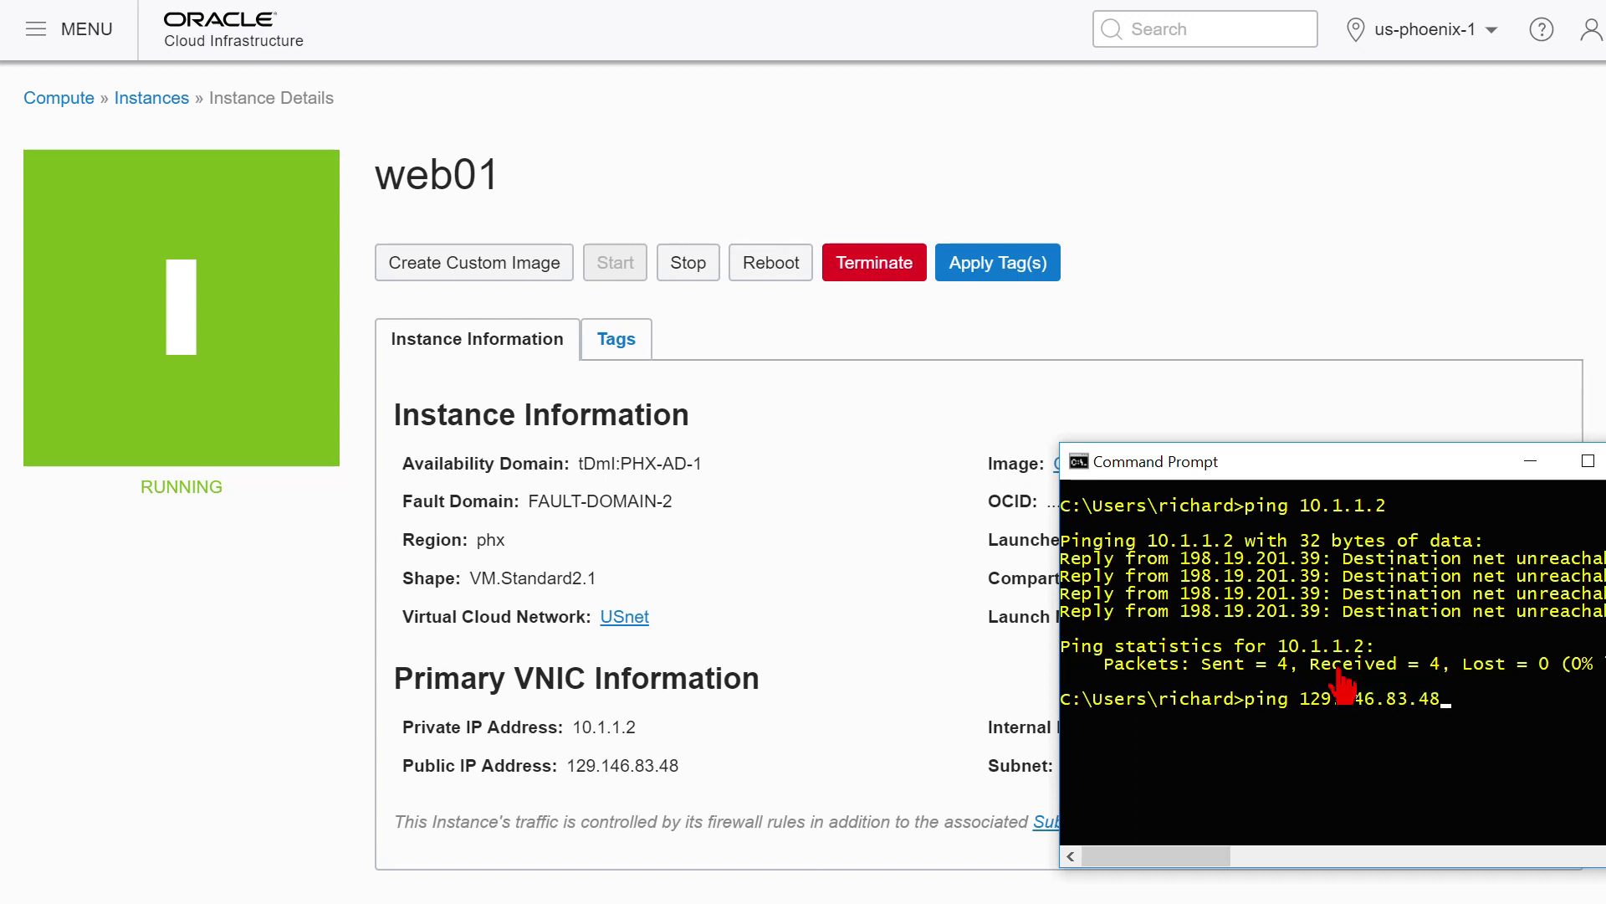
pyautogui.press('Return')
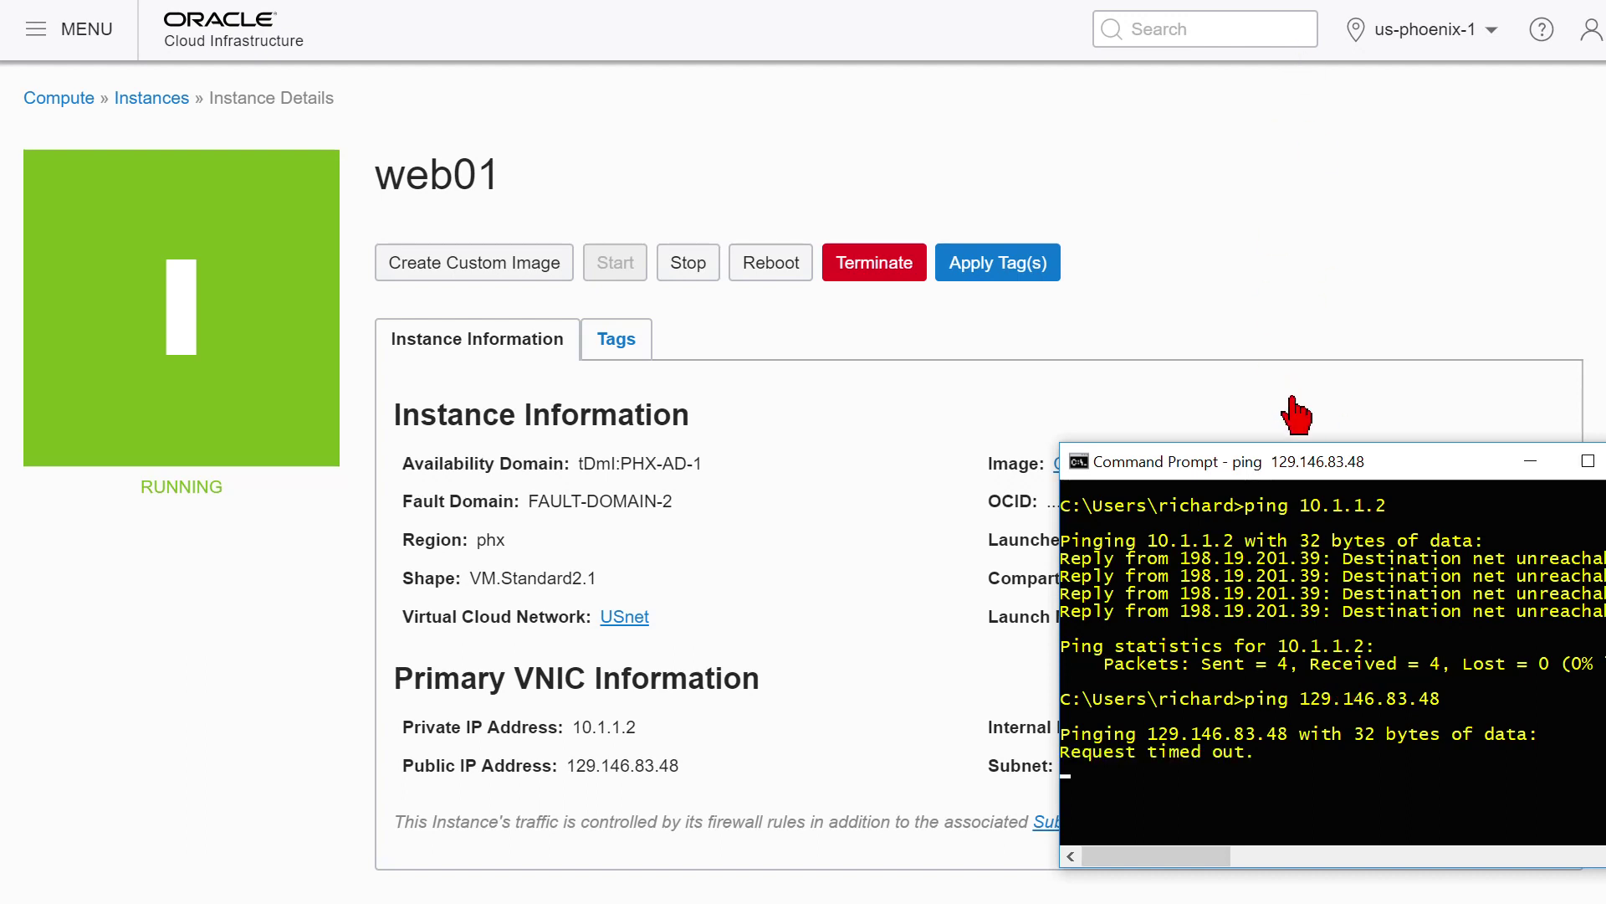
pyautogui.click(1530, 461)
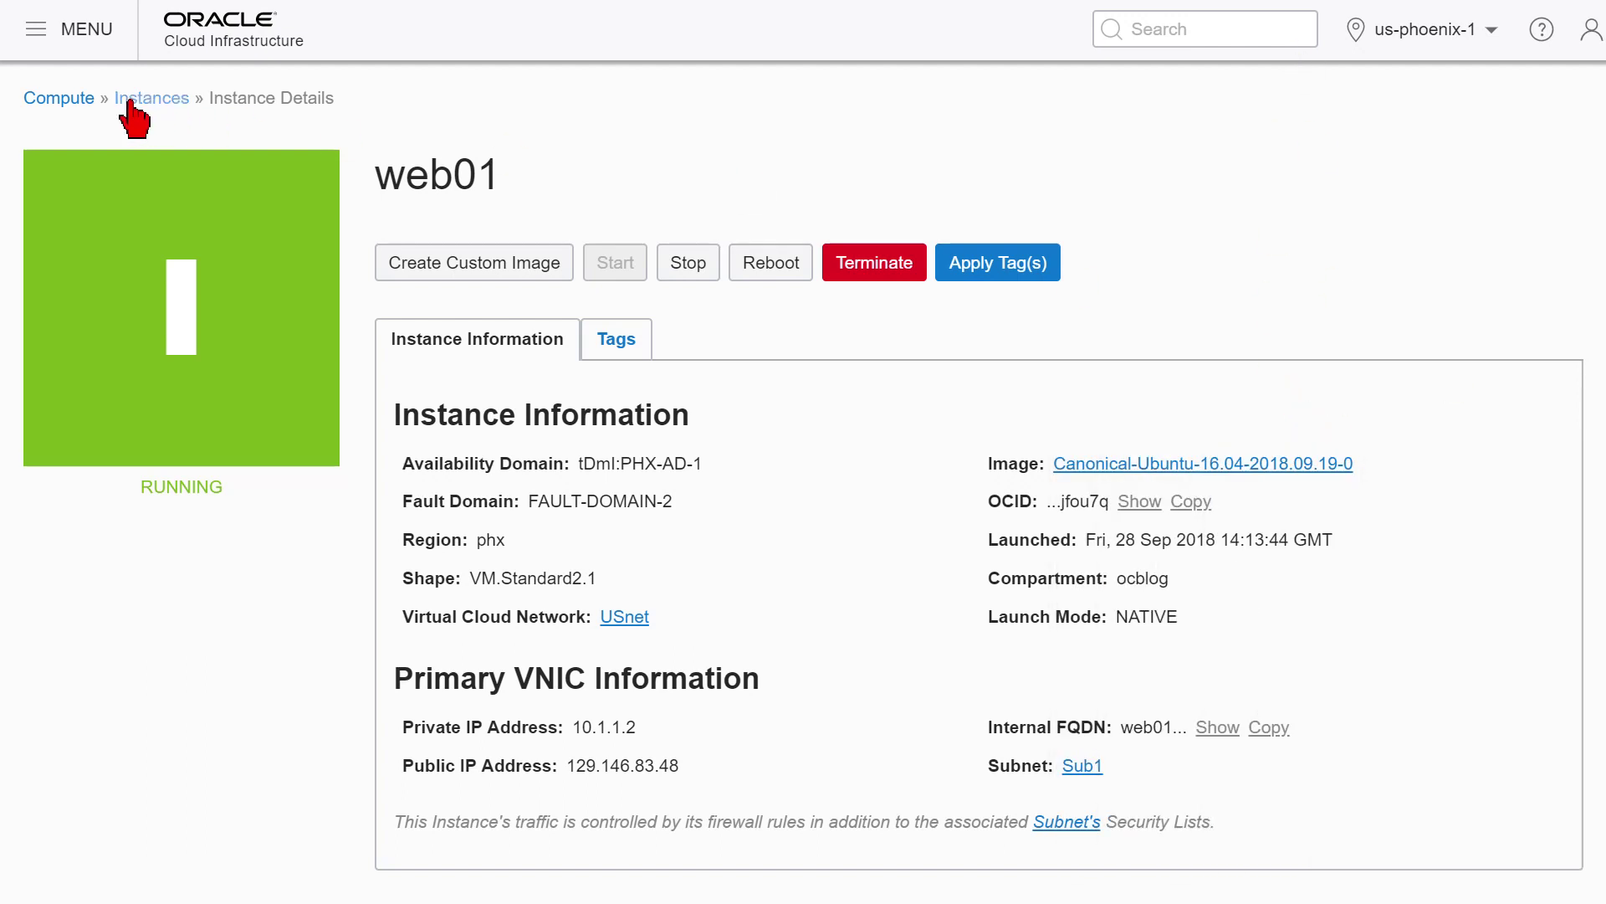
# Open the USnet virtual cloud network and examine its internet gateways, checking the status of InternetGW.
pyautogui.click(32, 37)
pyautogui.moveTo(137, 351)
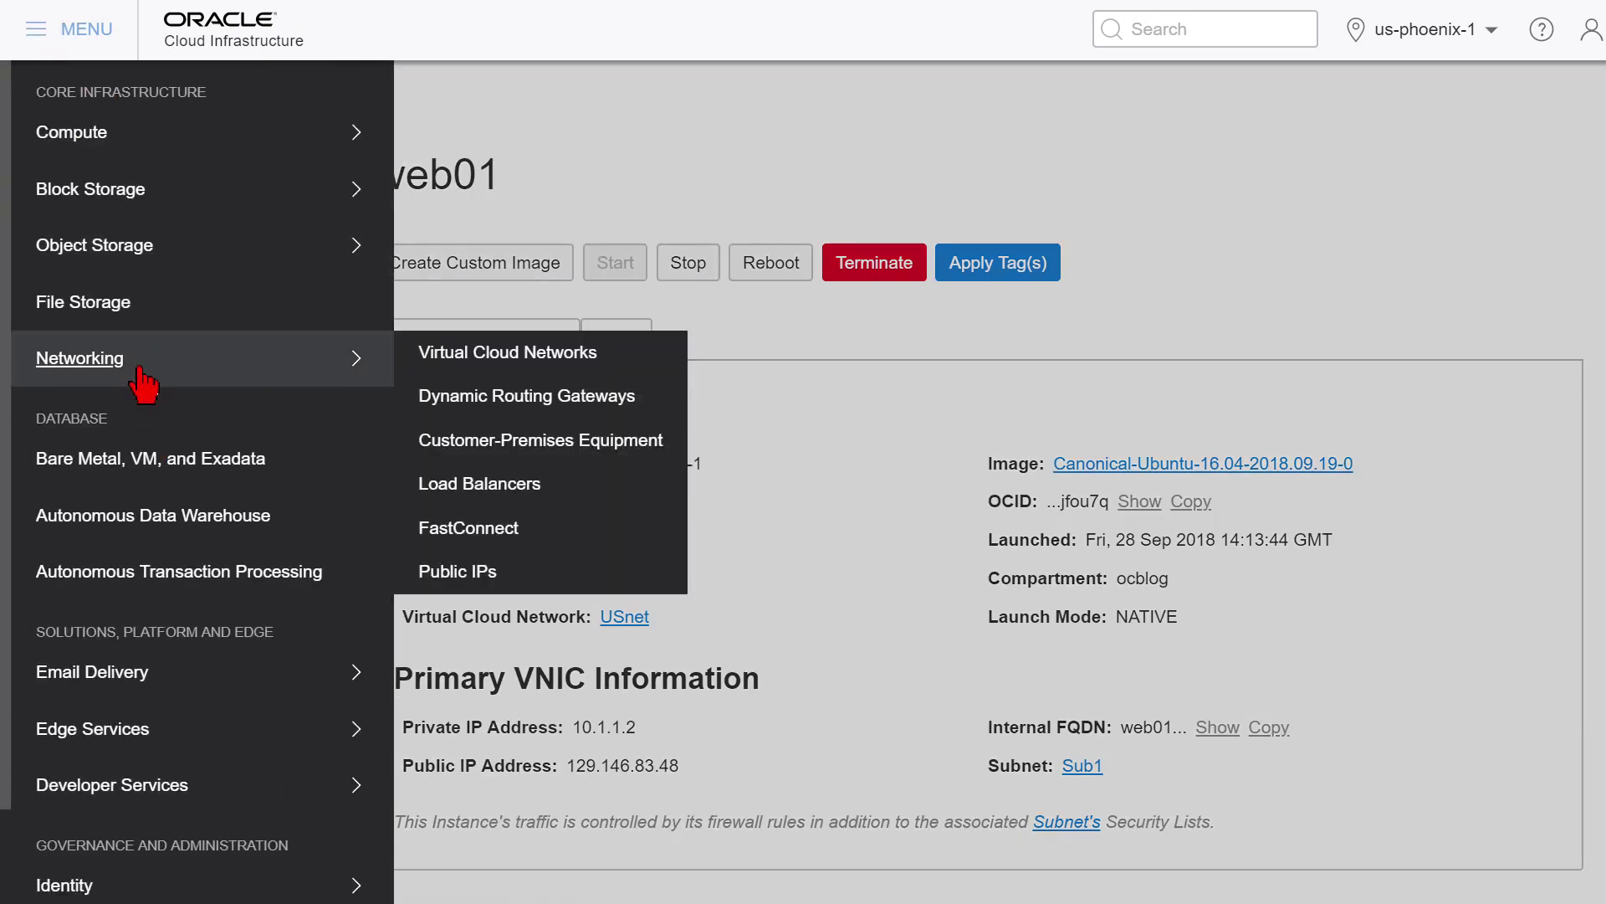
pyautogui.click(409, 348)
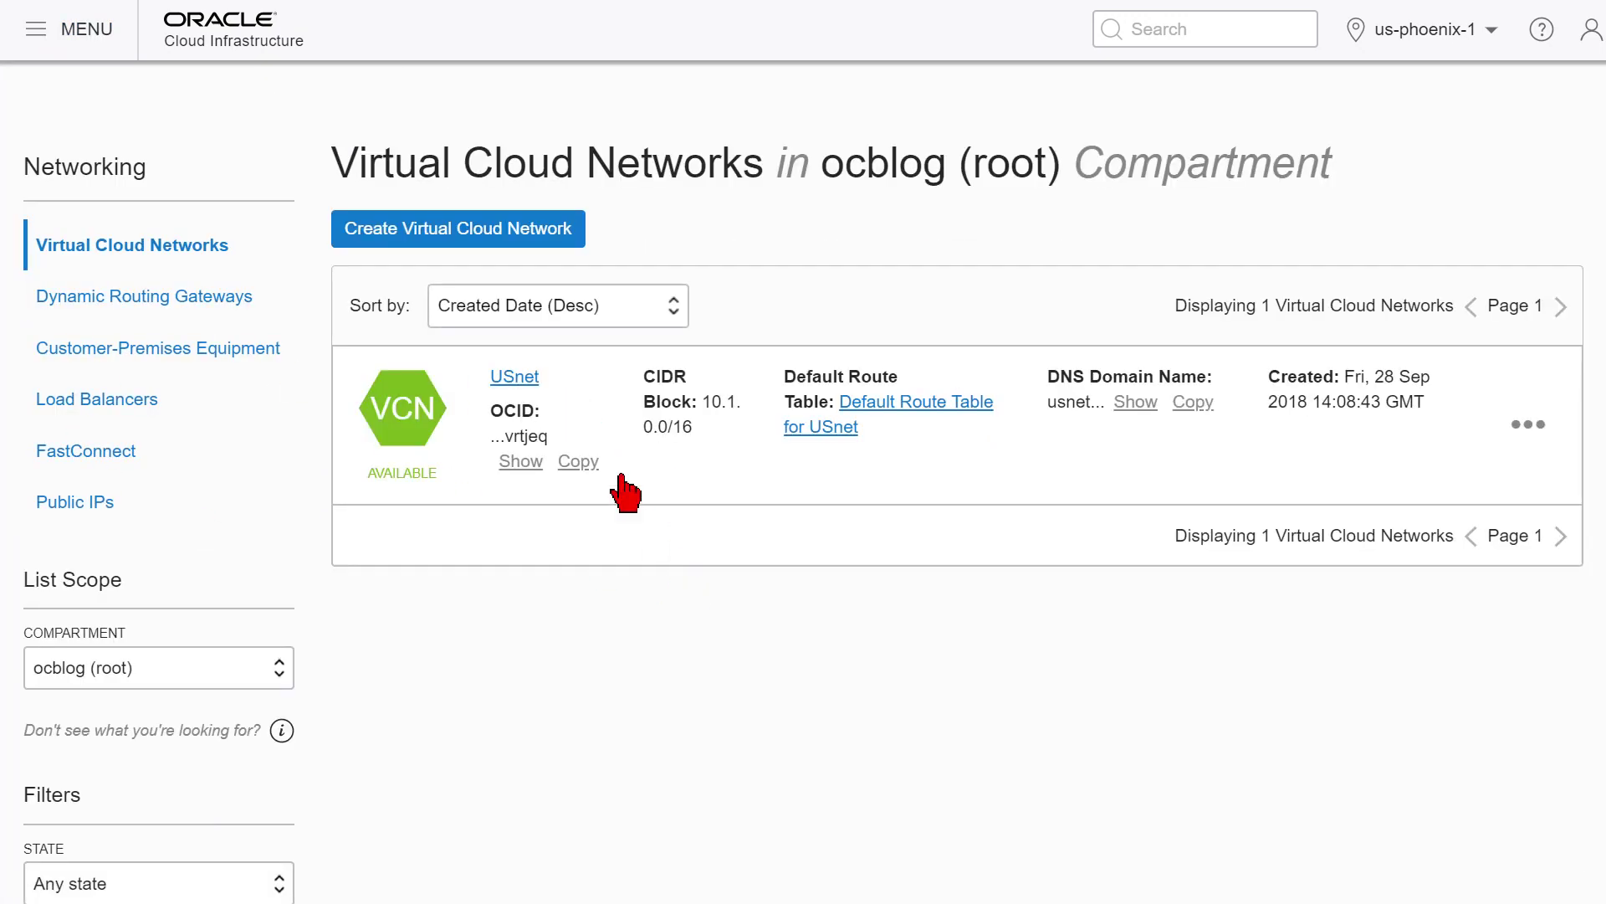
pyautogui.click(514, 377)
pyautogui.click(125, 767)
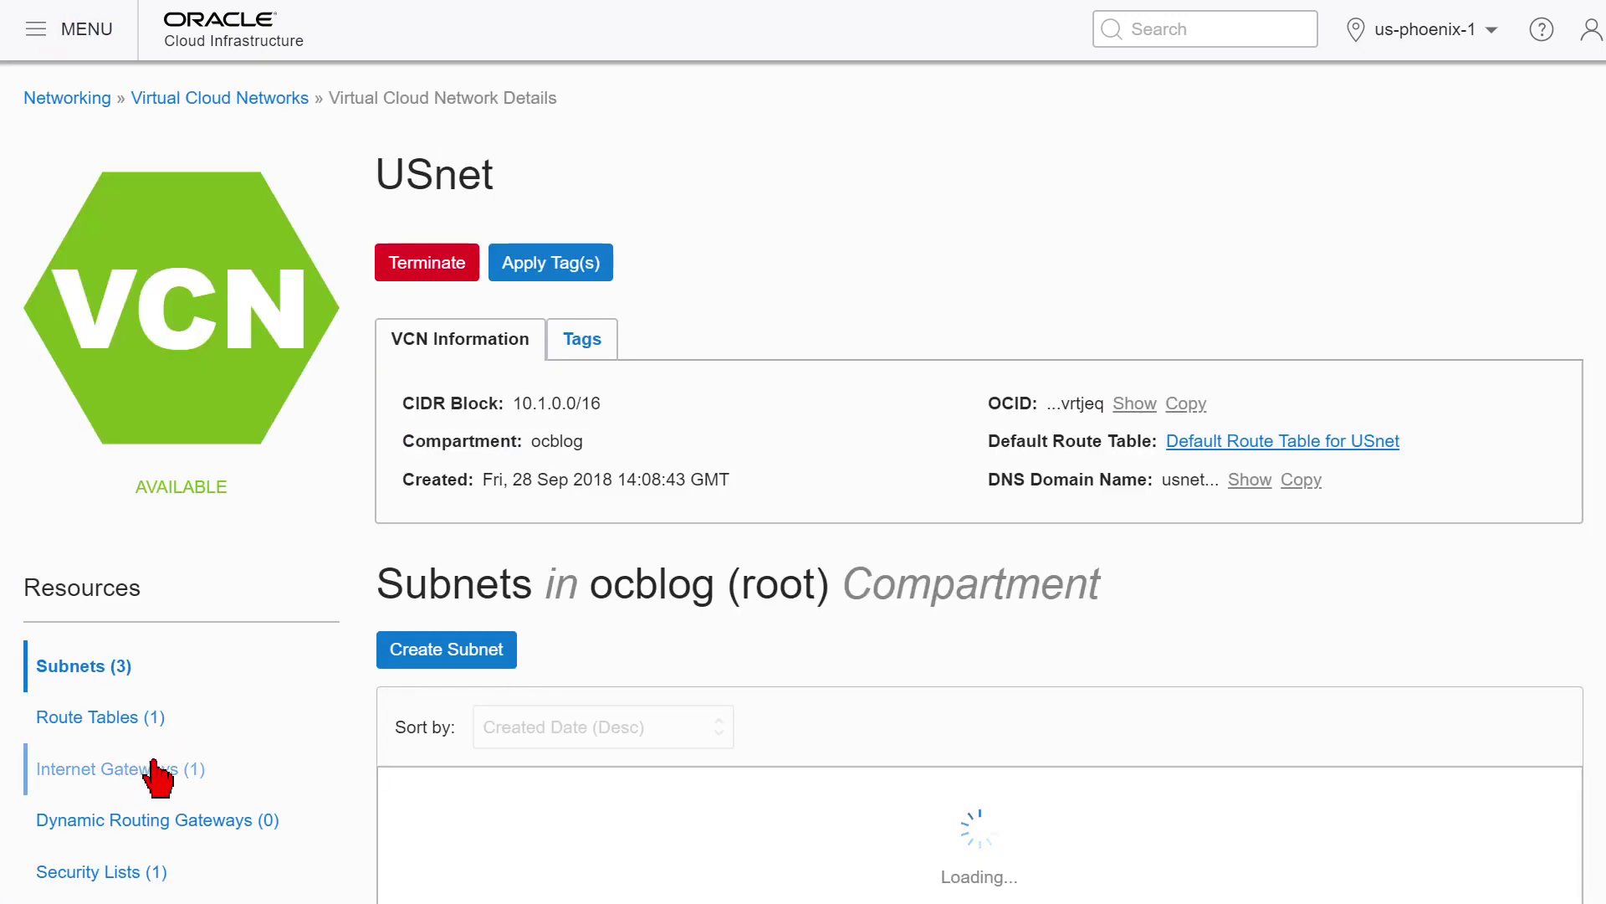
pyautogui.scroll(-5, 887, 711)
pyautogui.scroll(5, 710, 506)
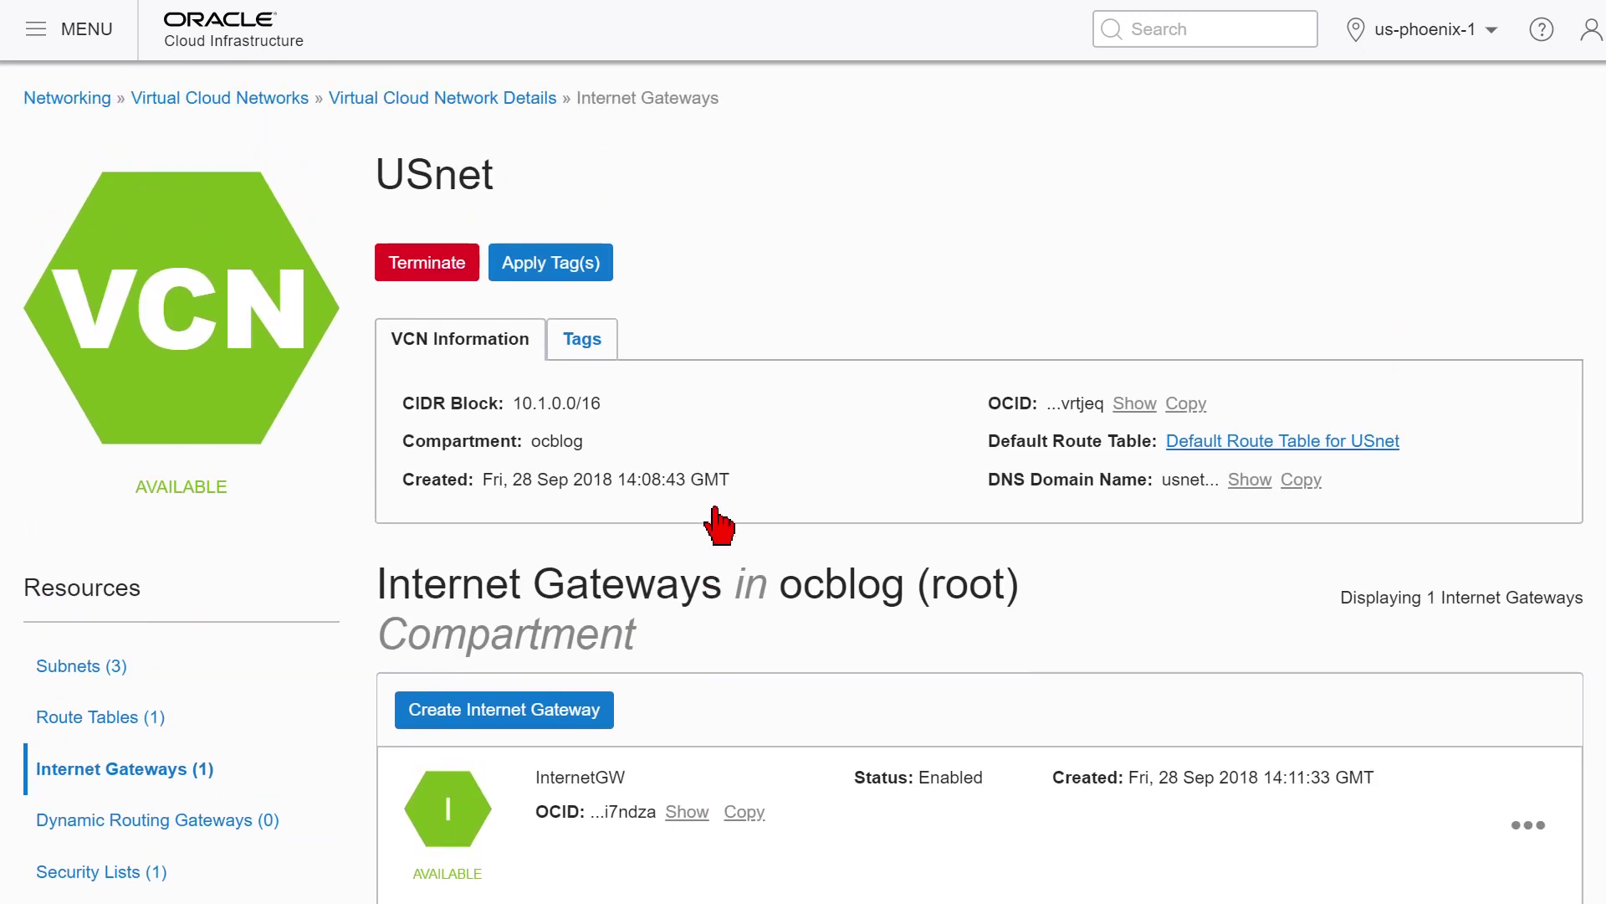
pyautogui.scroll(-3, 711, 506)
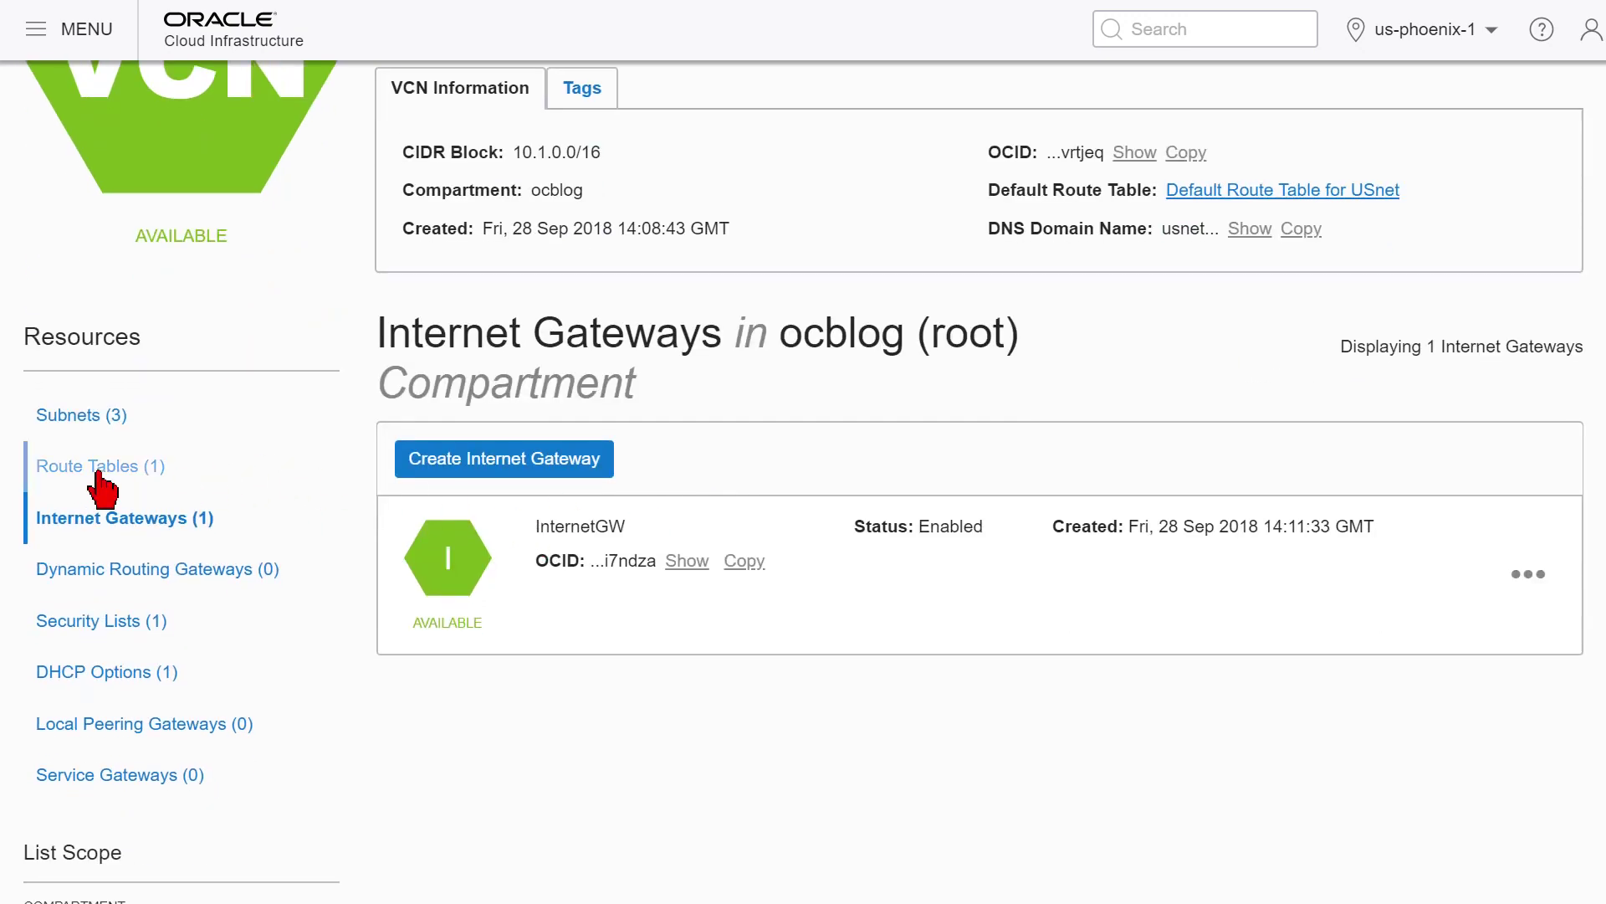
# Open the Default Route Table for USnet from the network's route tables.
pyautogui.click(138, 468)
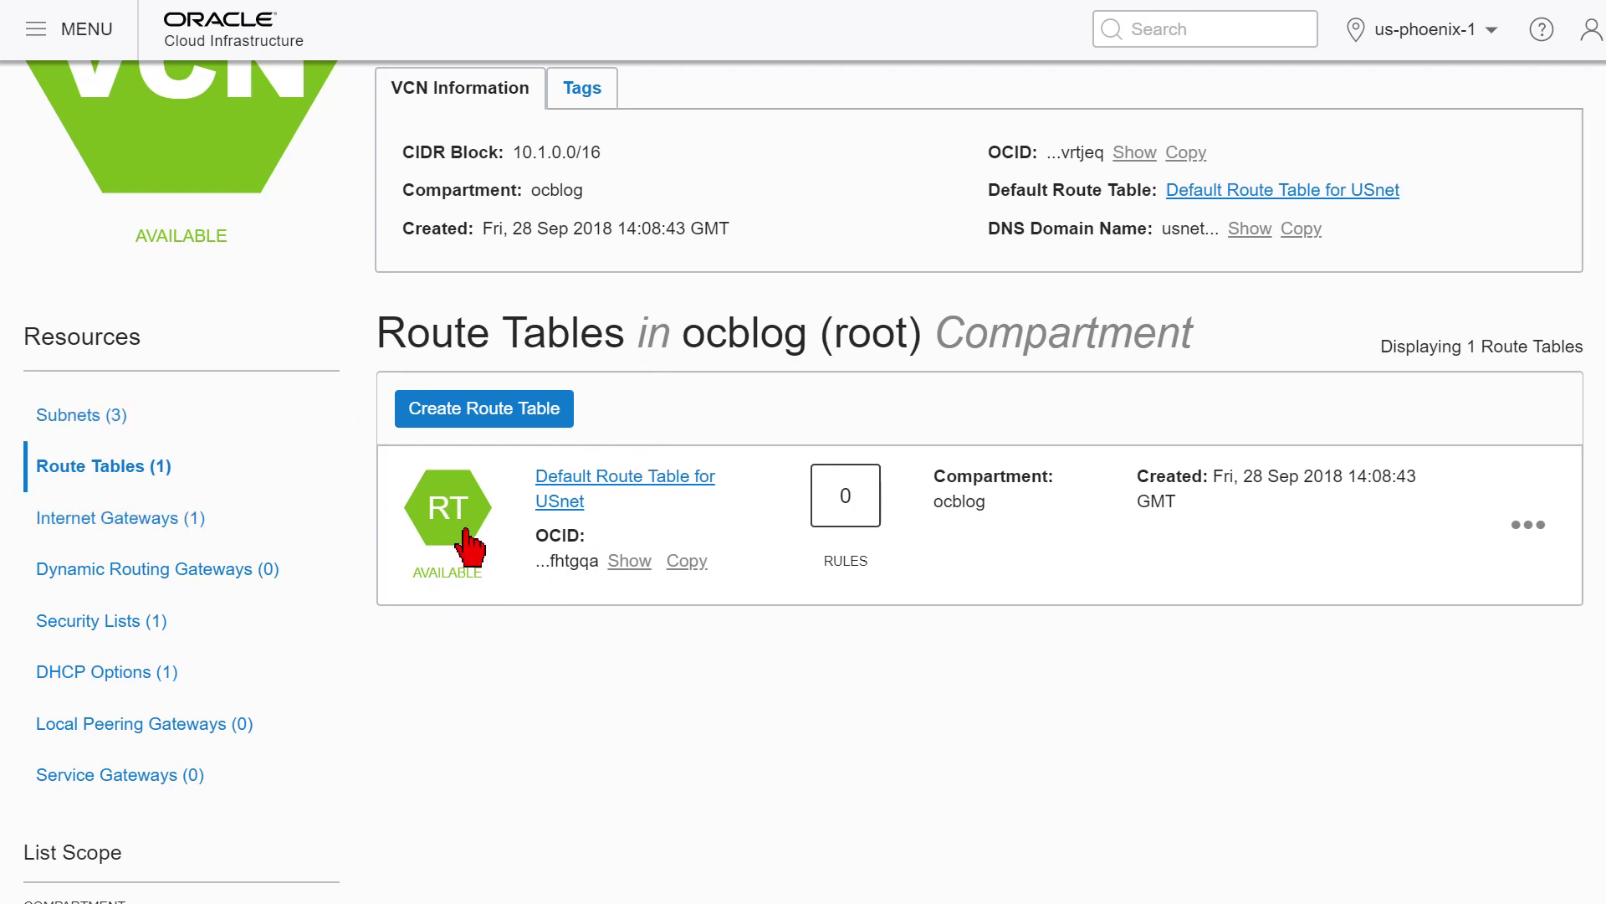
pyautogui.scroll(3, 351, 389)
pyautogui.scroll(-2, 72, 610)
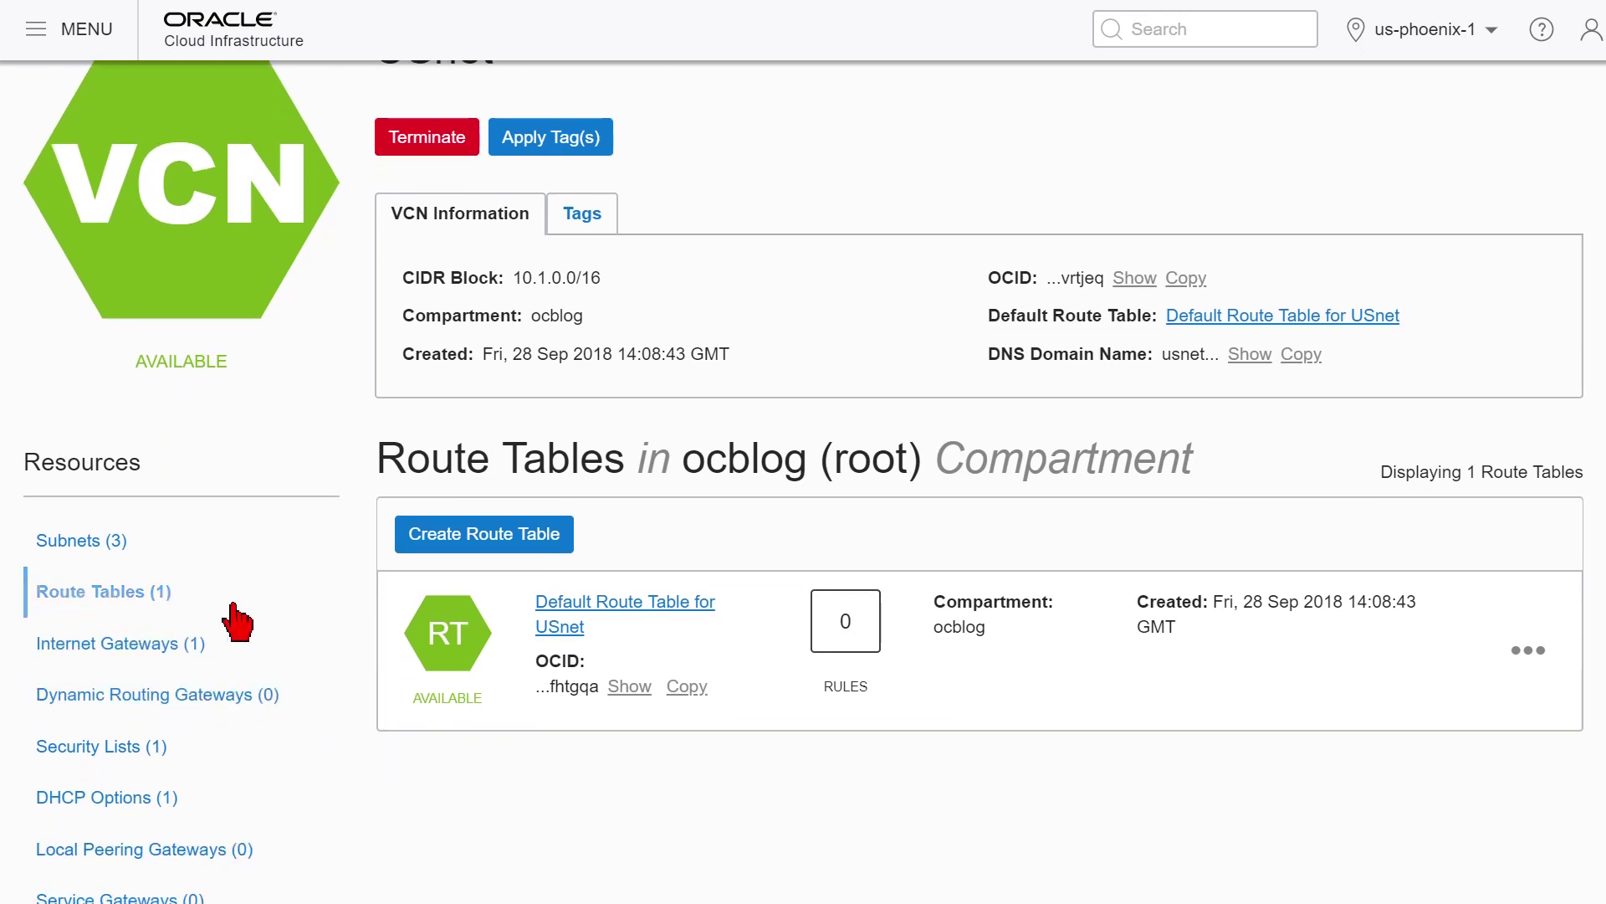
pyautogui.click(623, 619)
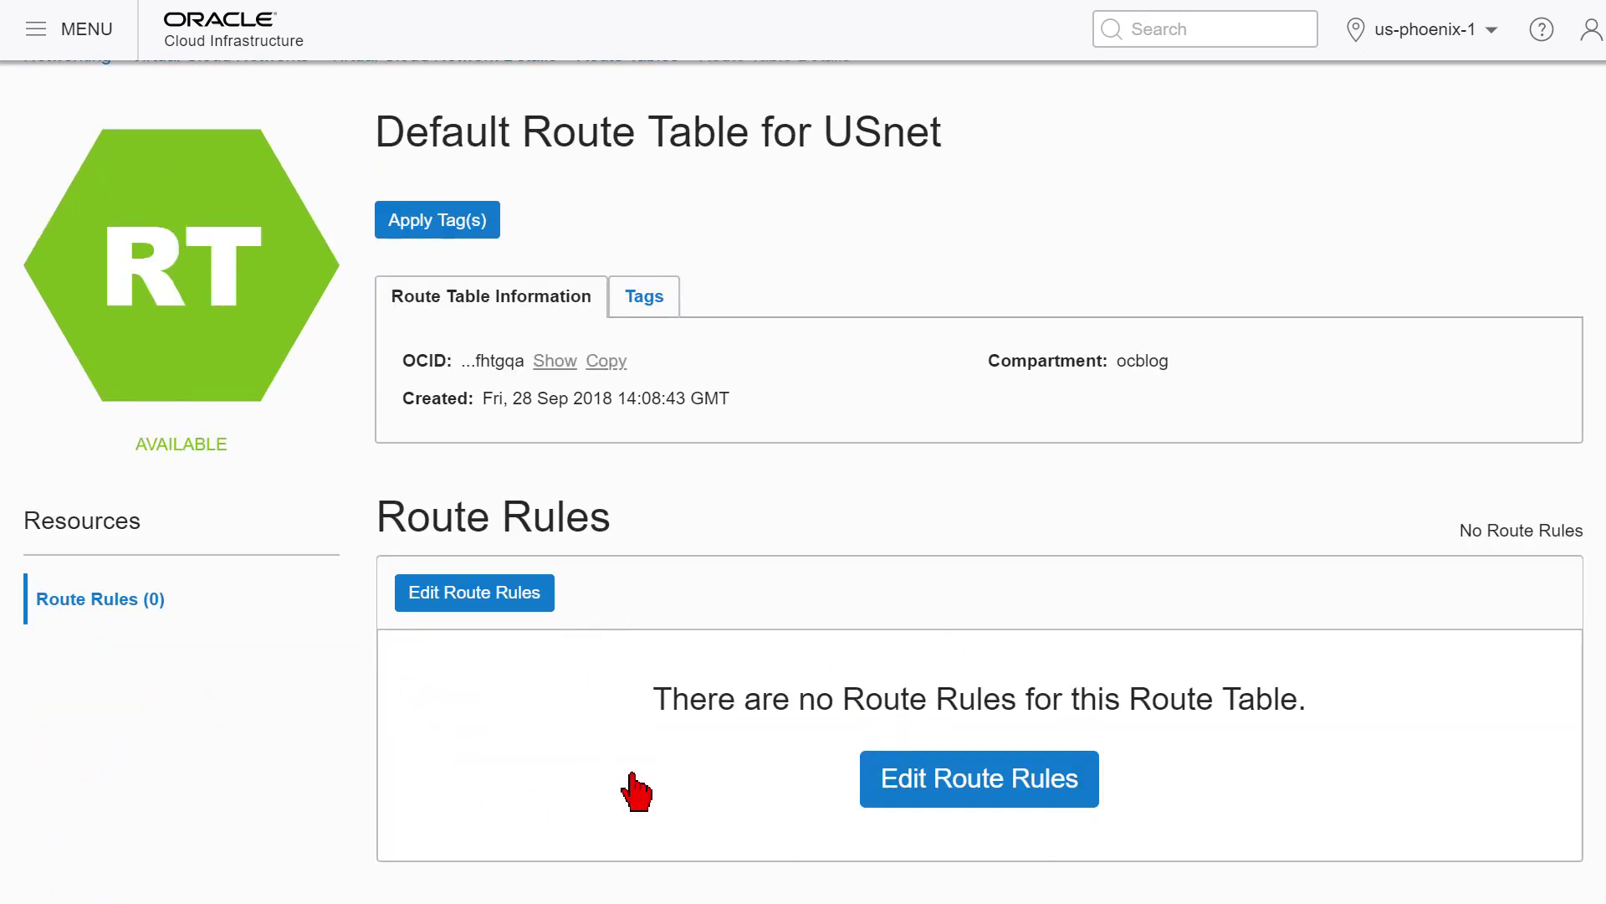
# Add a route rule with target type Internet Gateway, destination CIDR block 0.0.0.0/0 and target InternetGW, and save it.
pyautogui.click(983, 795)
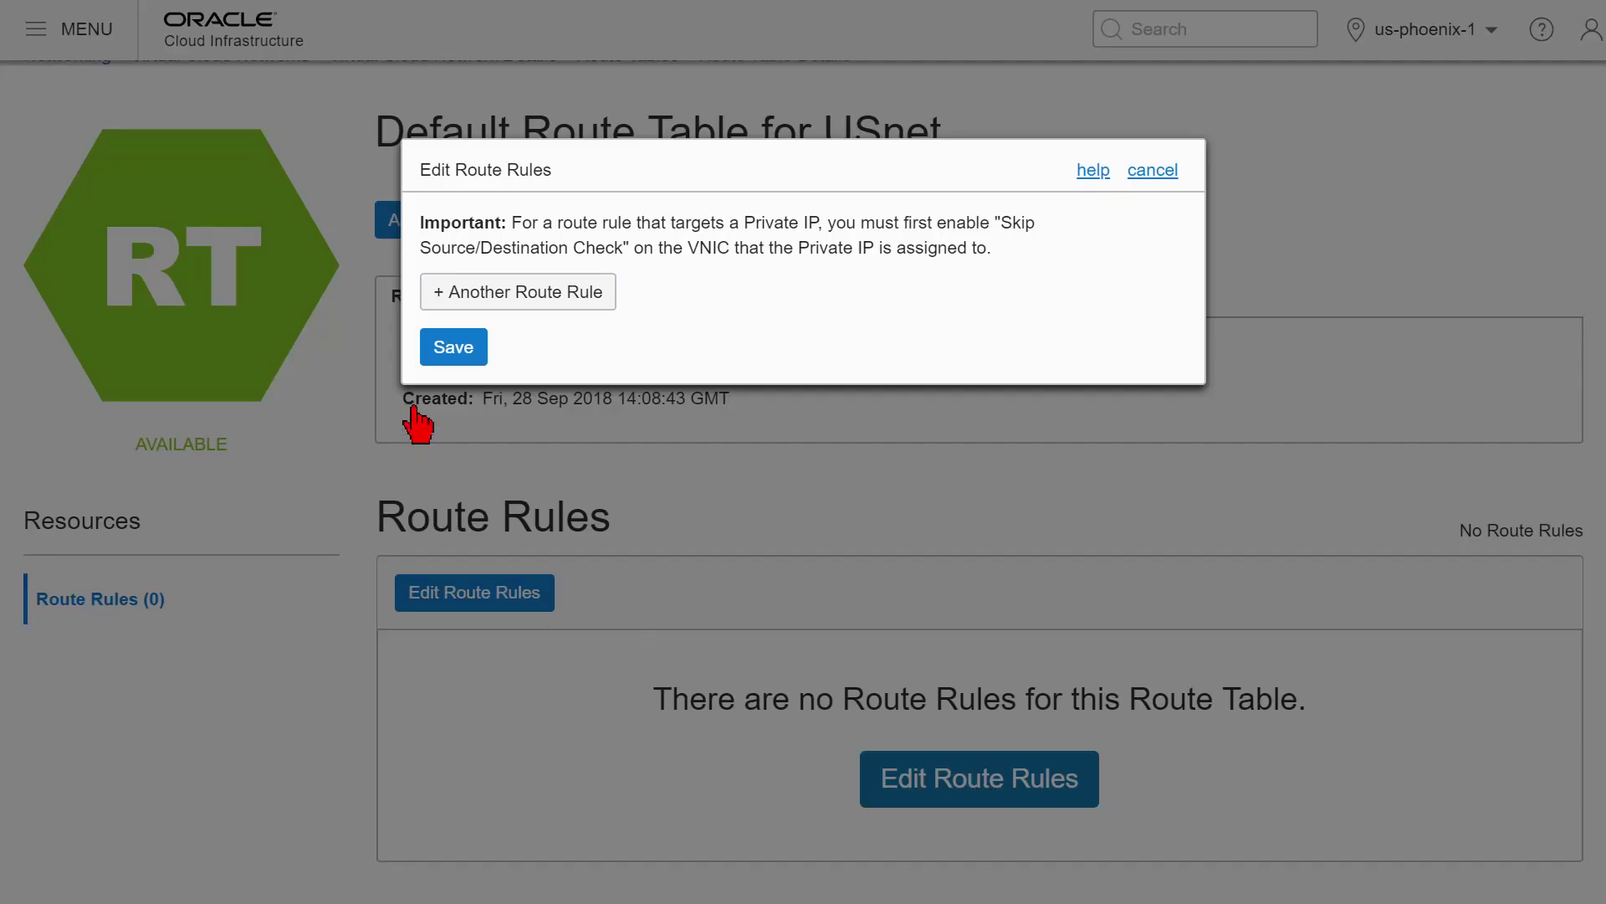
pyautogui.click(477, 316)
pyautogui.click(544, 339)
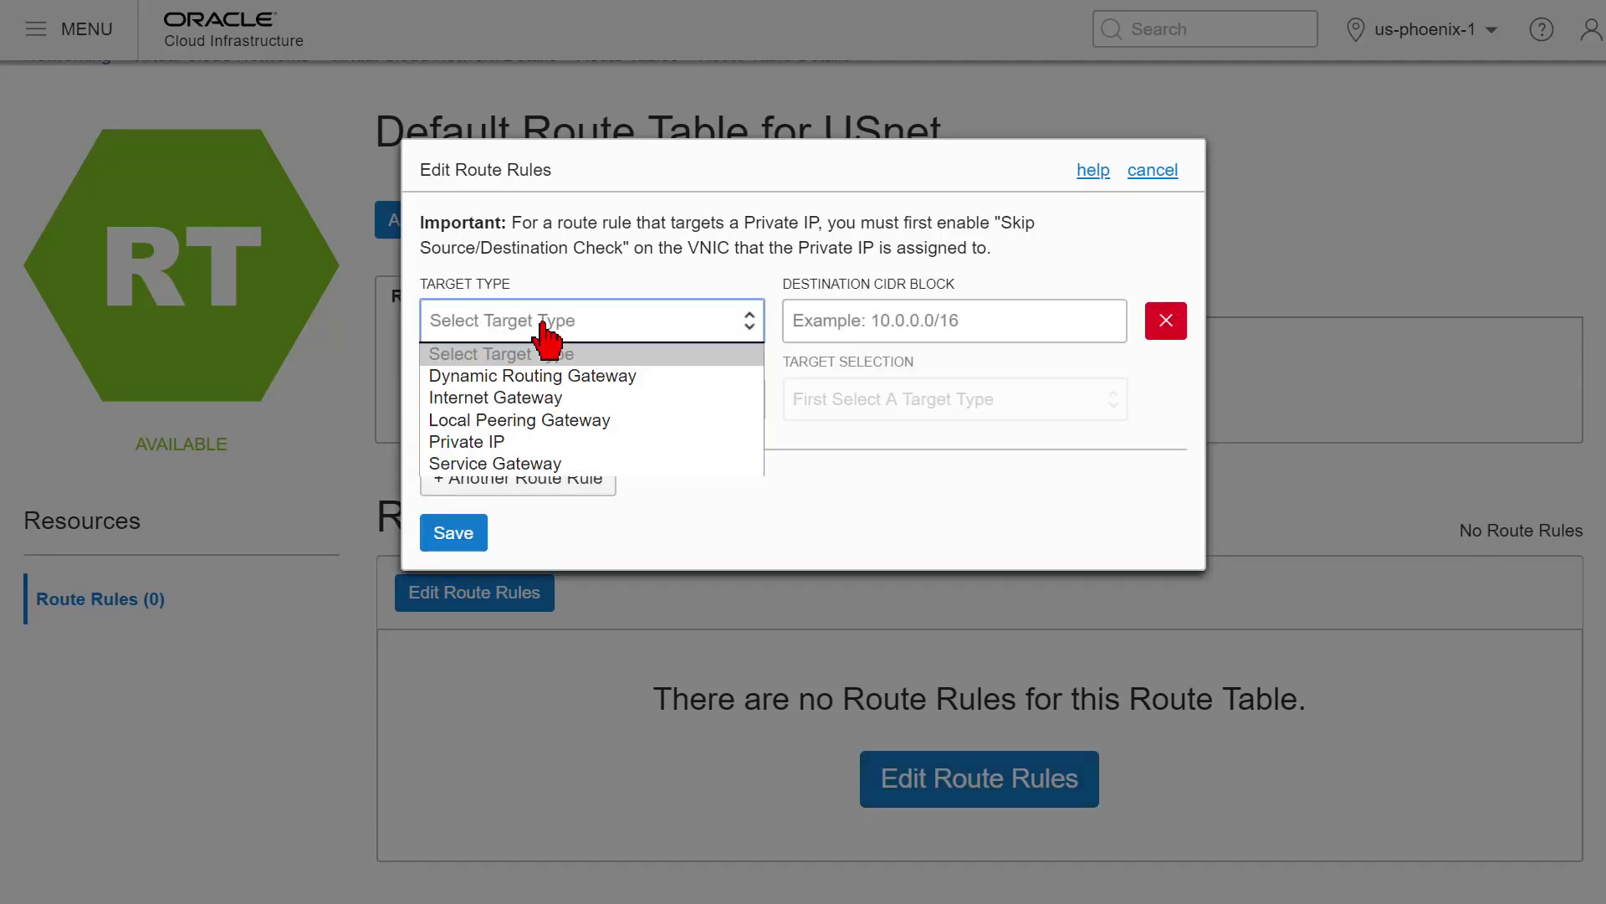
pyautogui.press('Escape')
pyautogui.click(955, 332)
pyautogui.write('0.0.0.0/0')
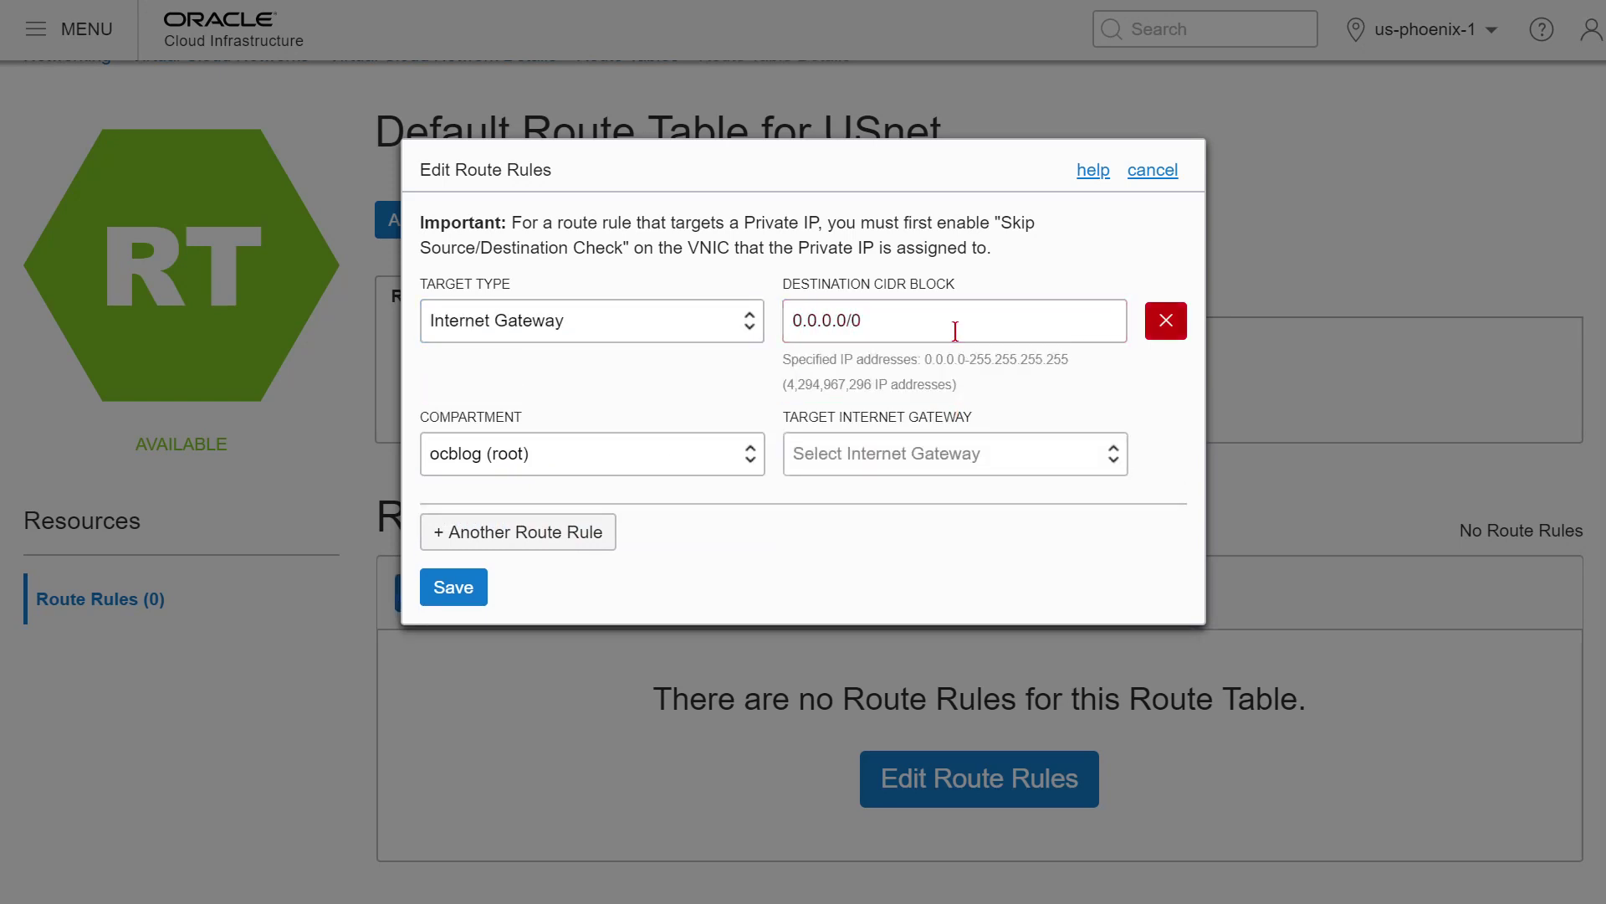
pyautogui.click(849, 460)
pyautogui.click(862, 504)
pyautogui.click(454, 590)
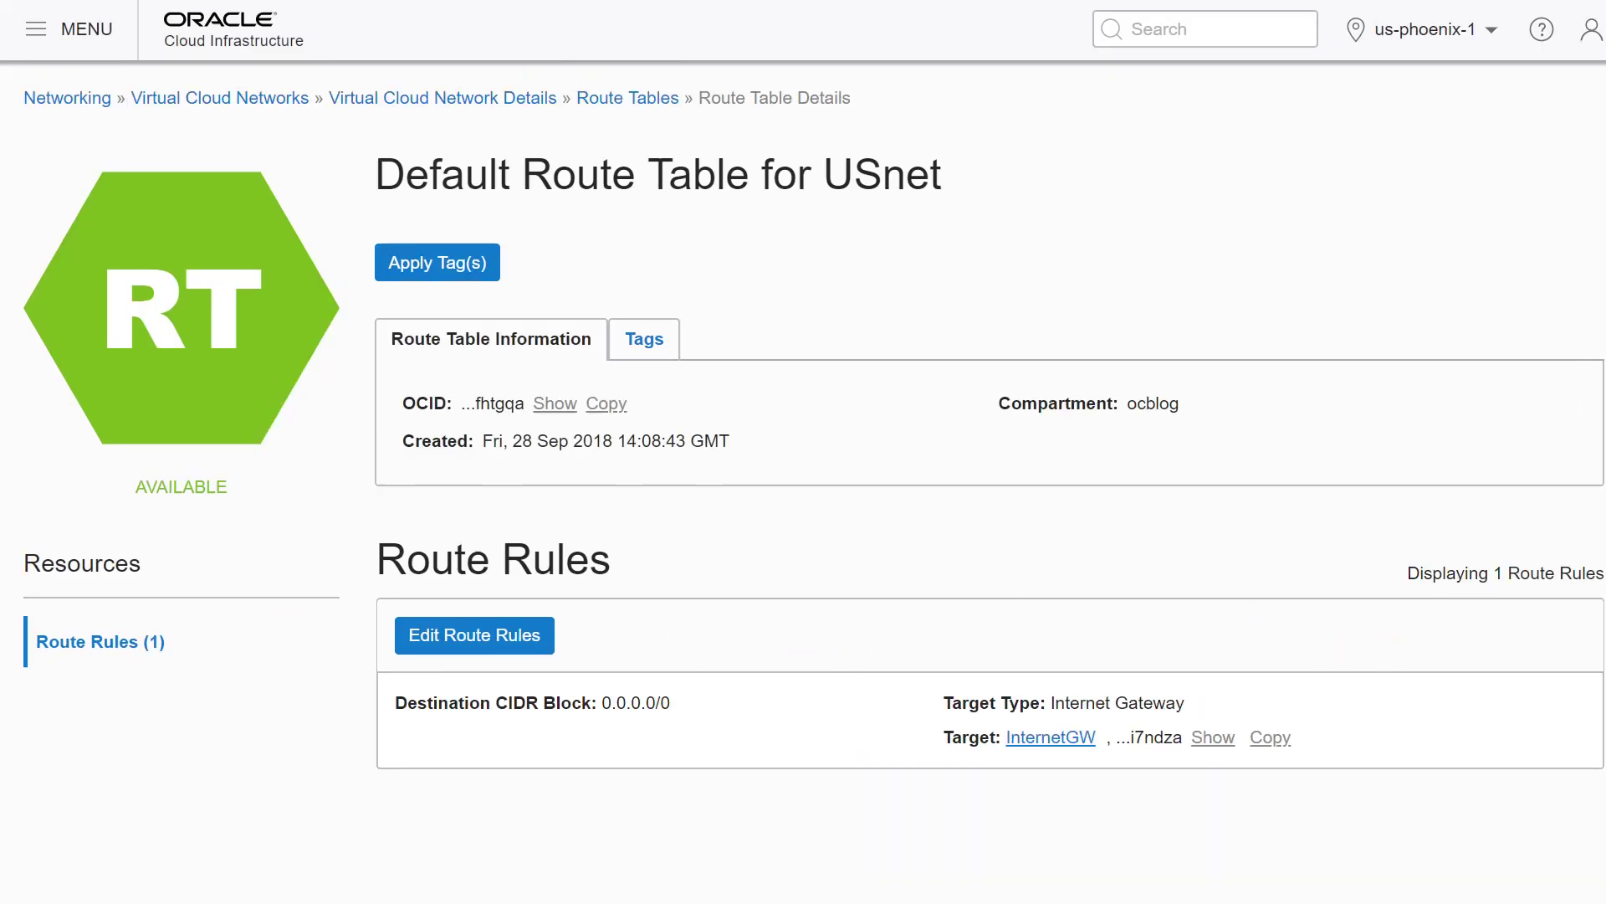
# Switch to Command Prompt, ping web01's public address 129.146.83.48 again, and minimize the window.
pyautogui.hotkey('alt', 'Tab')
pyautogui.moveTo(1134, 378); pyautogui.dragTo(1117, 205)
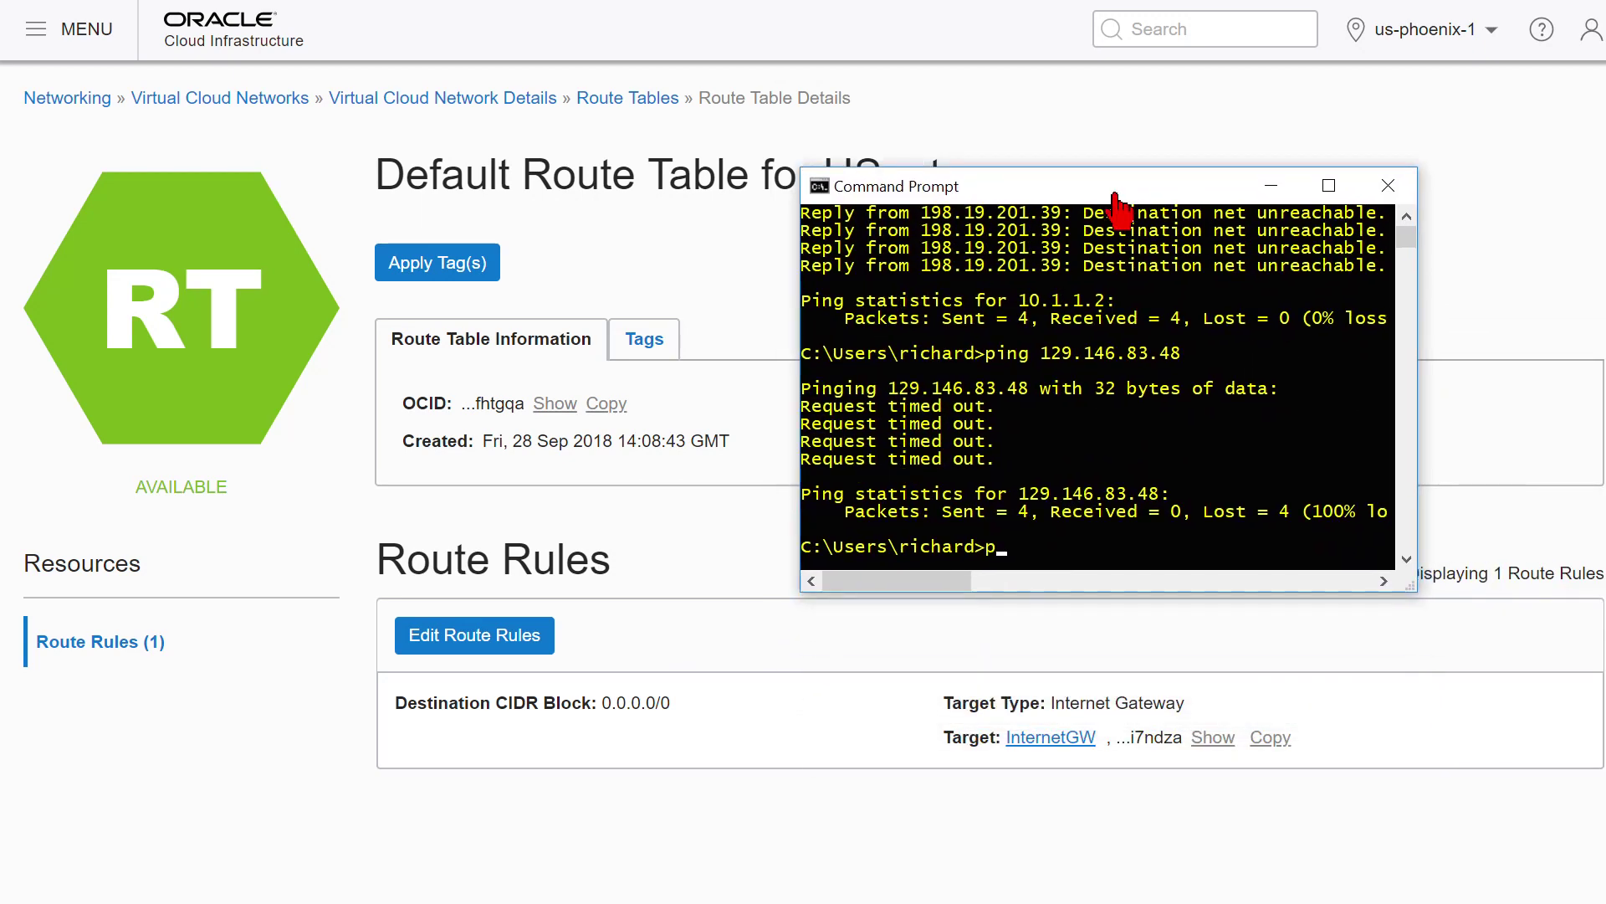
pyautogui.press('Return')
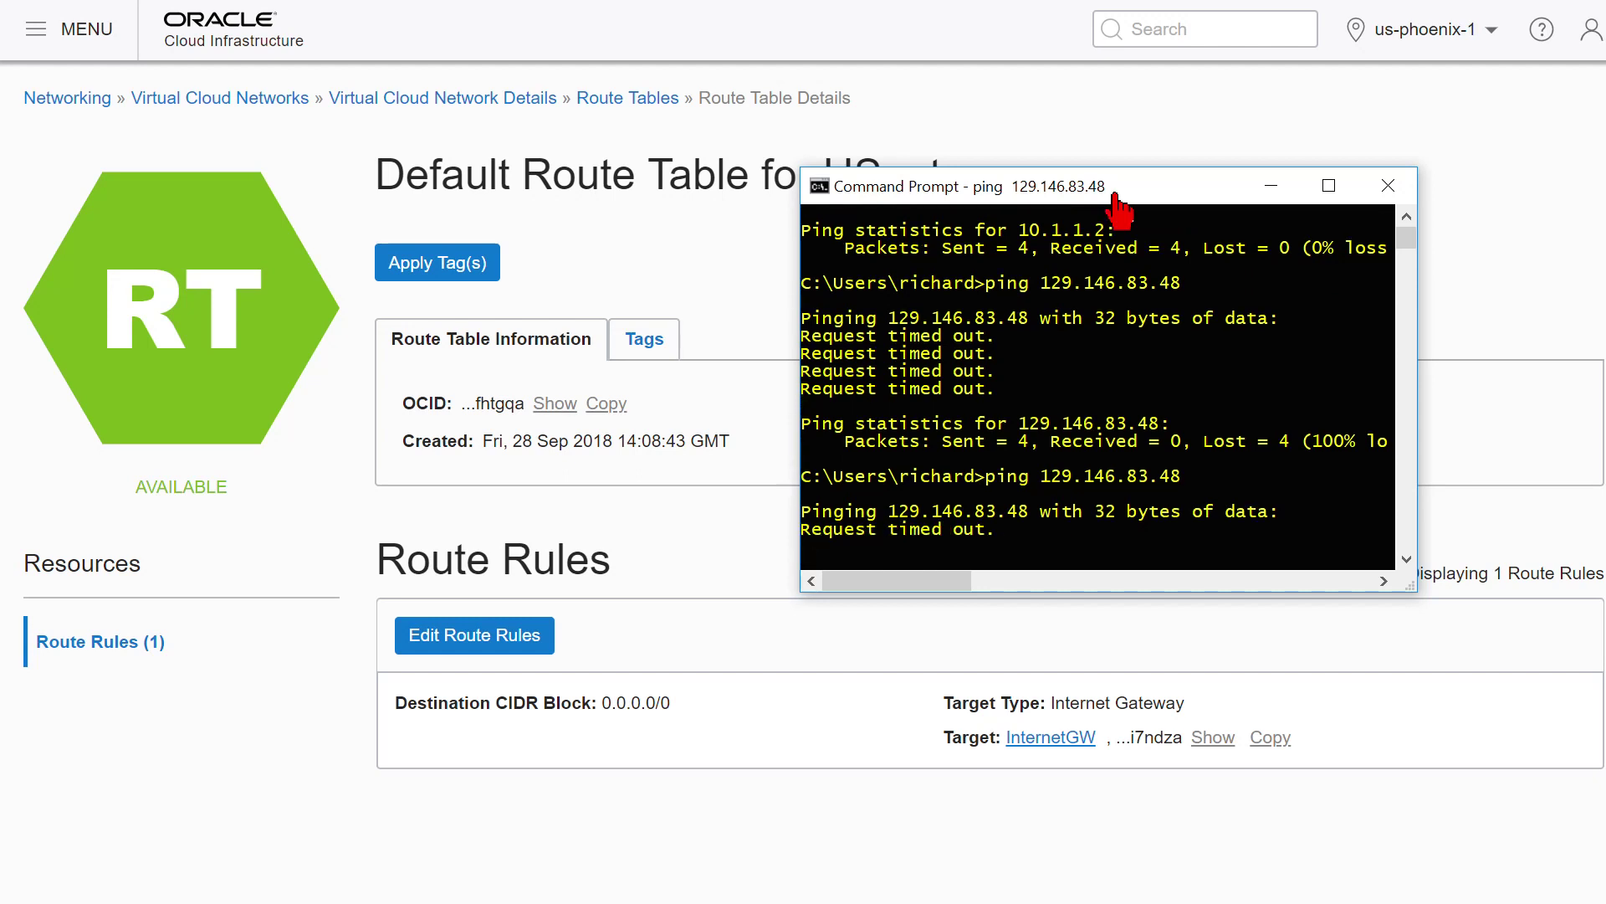
pyautogui.click(1271, 185)
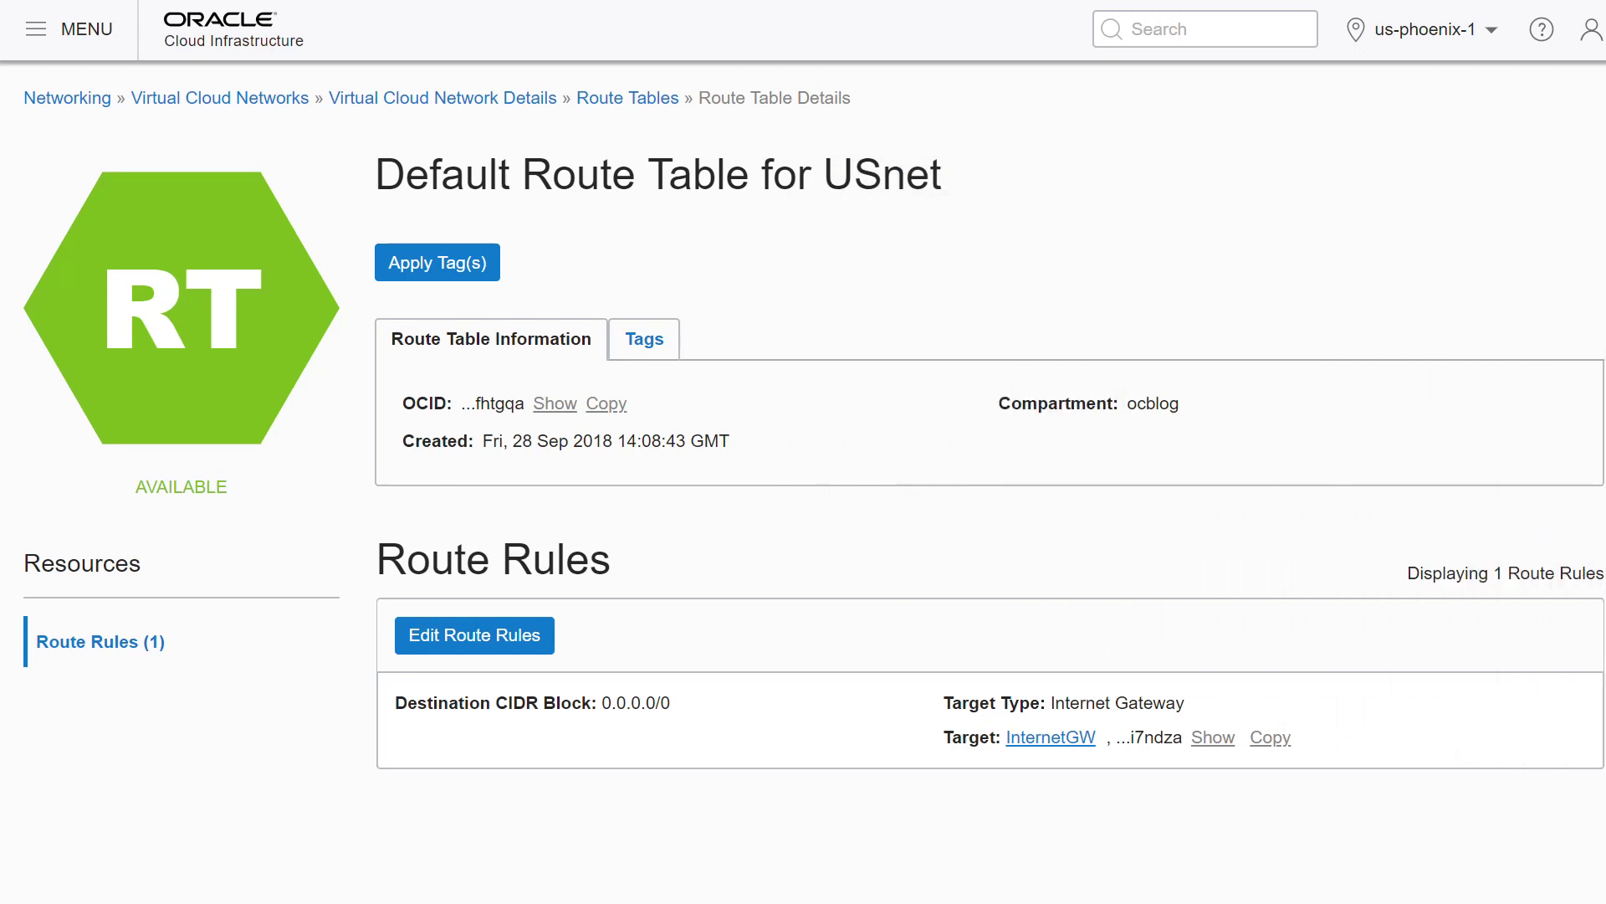
# Open the Default Security List for USnet from the USnet virtual cloud network and examine its ingress rules.
pyautogui.click(266, 102)
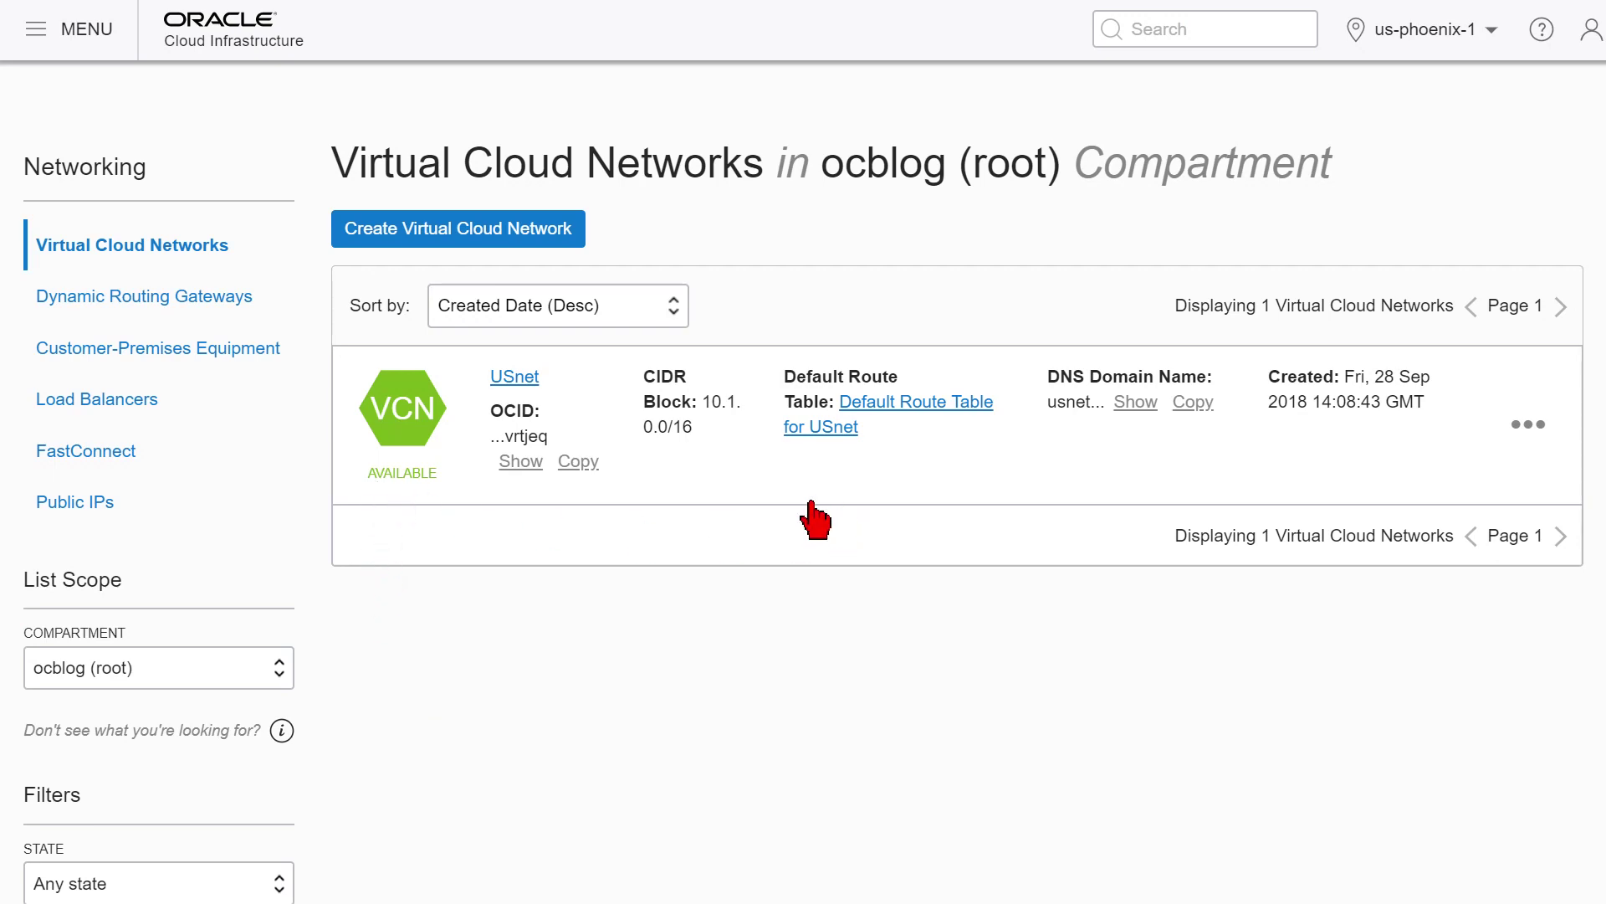
pyautogui.click(537, 384)
pyautogui.scroll(-3, 593, 585)
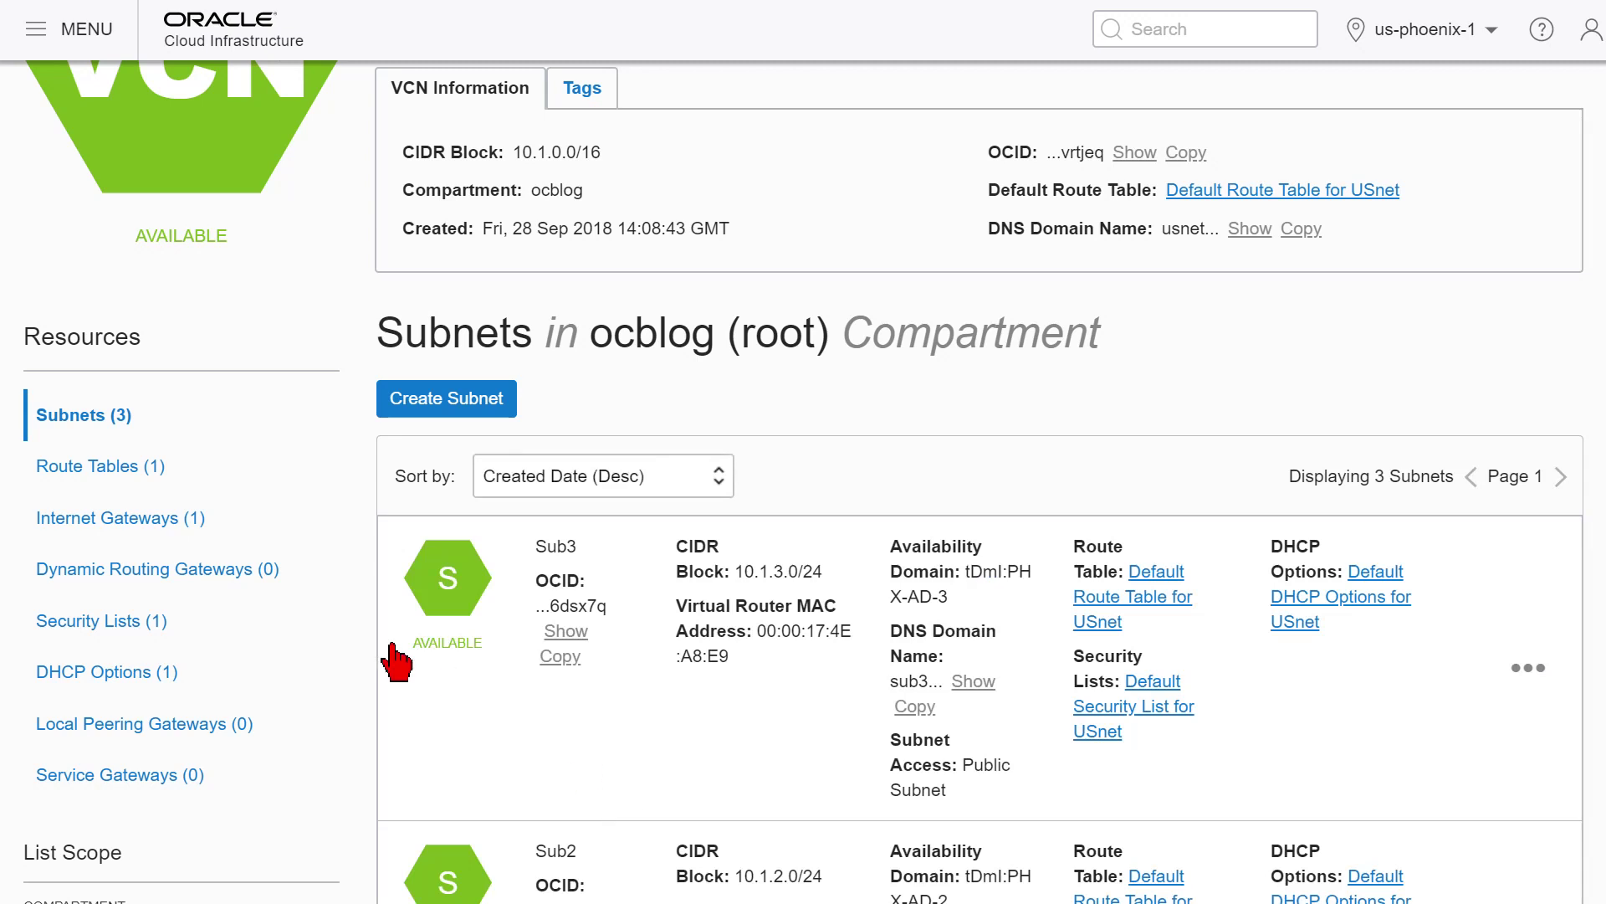
pyautogui.click(105, 621)
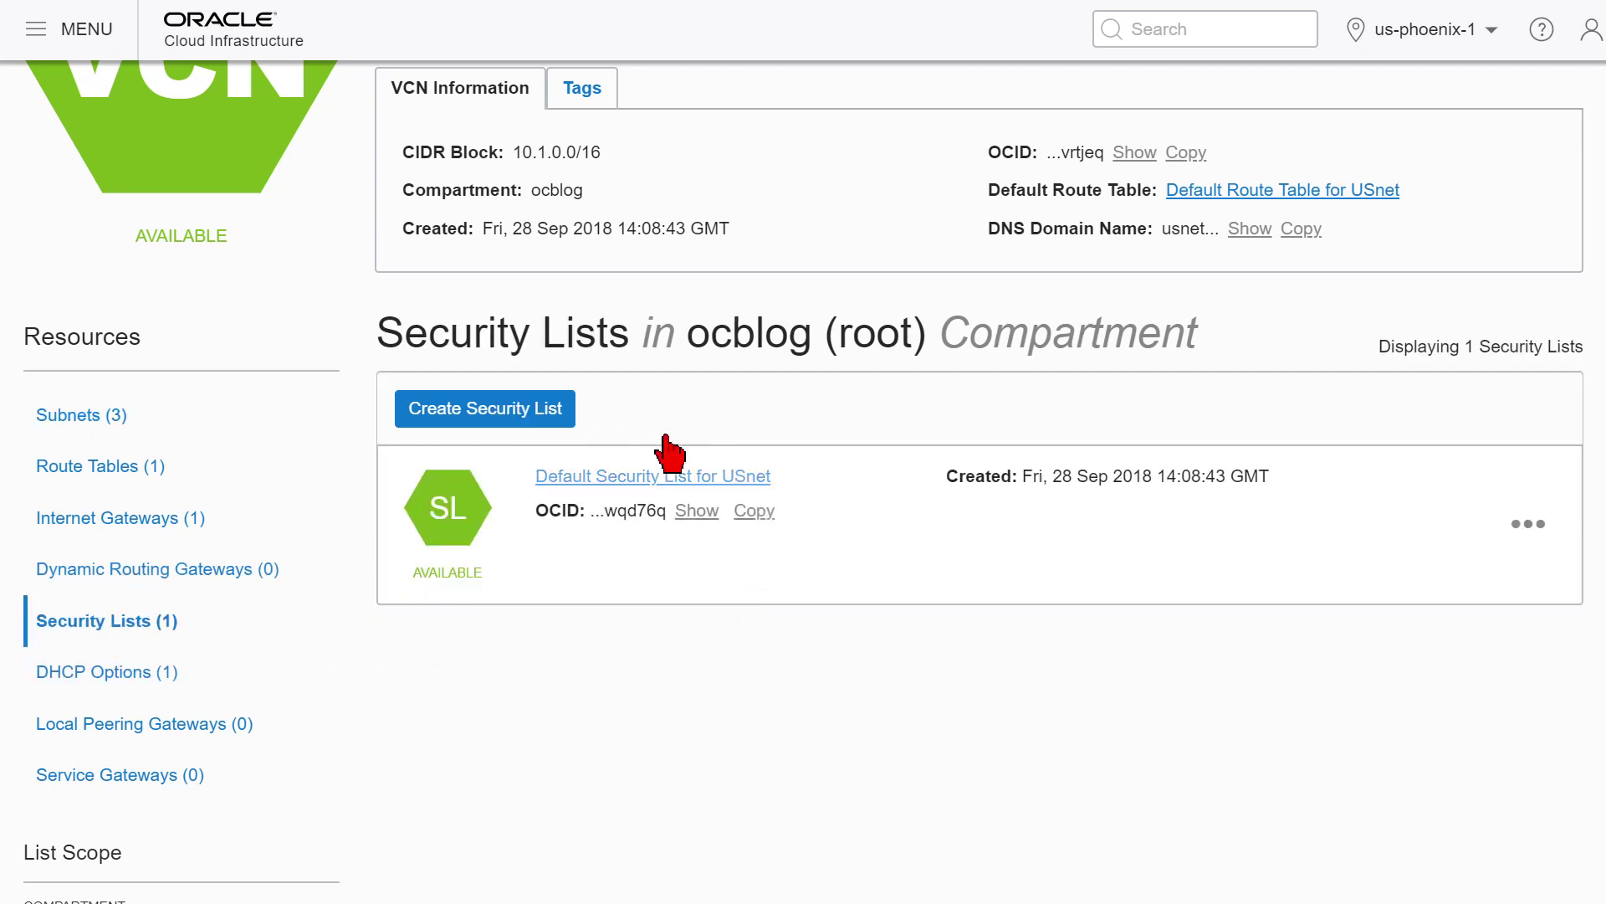
pyautogui.click(653, 477)
pyautogui.scroll(-2, 1003, 721)
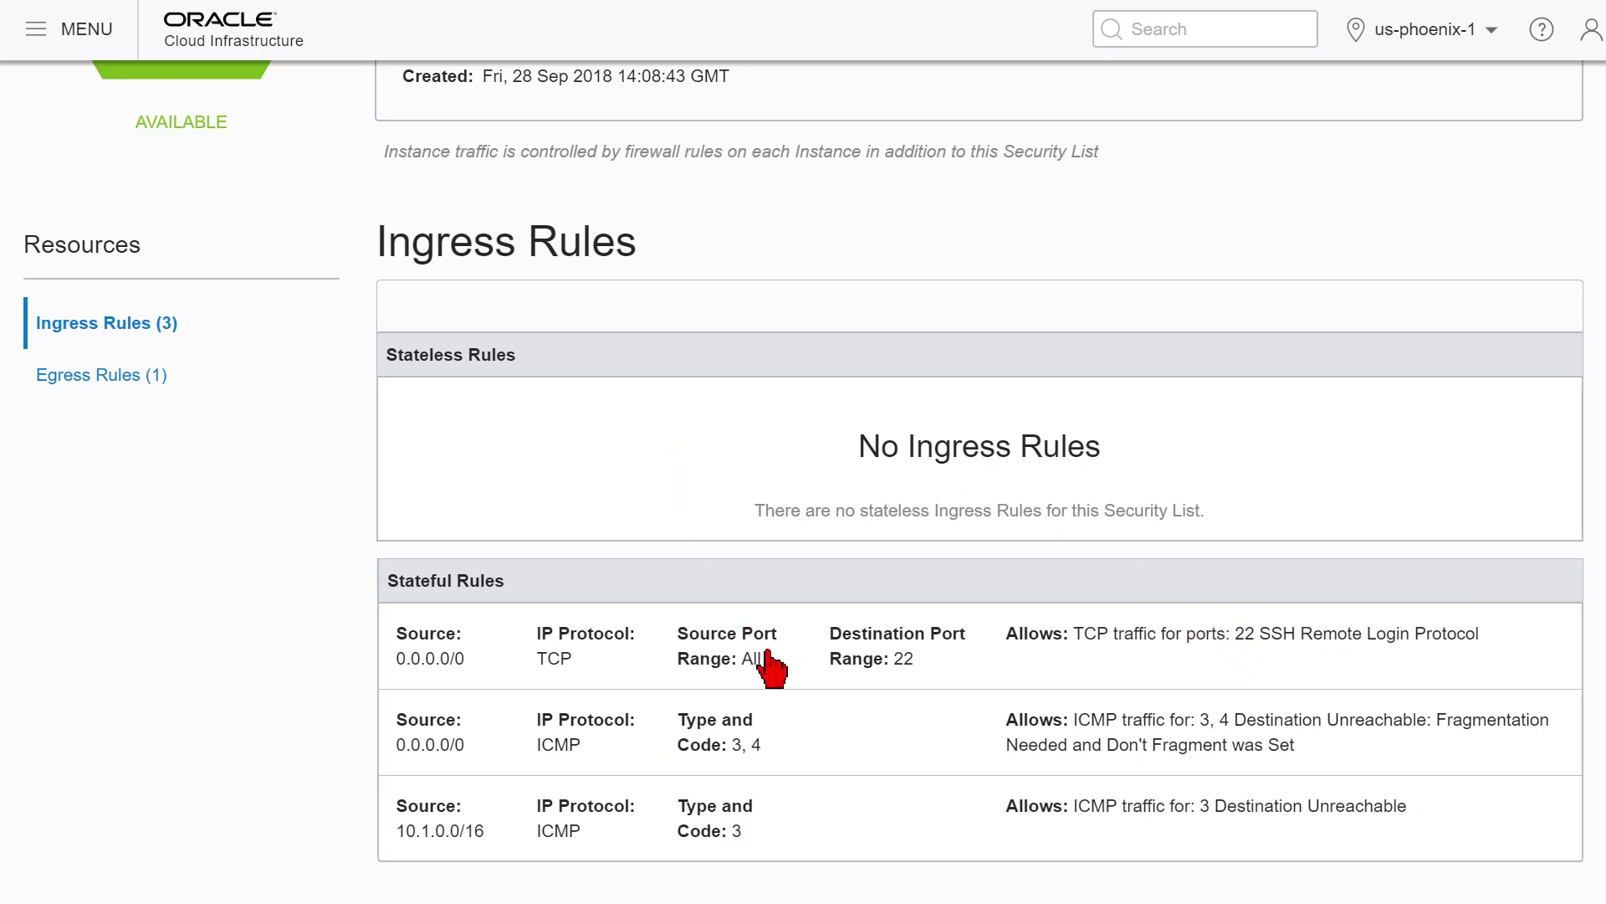
pyautogui.scroll(5, 674, 619)
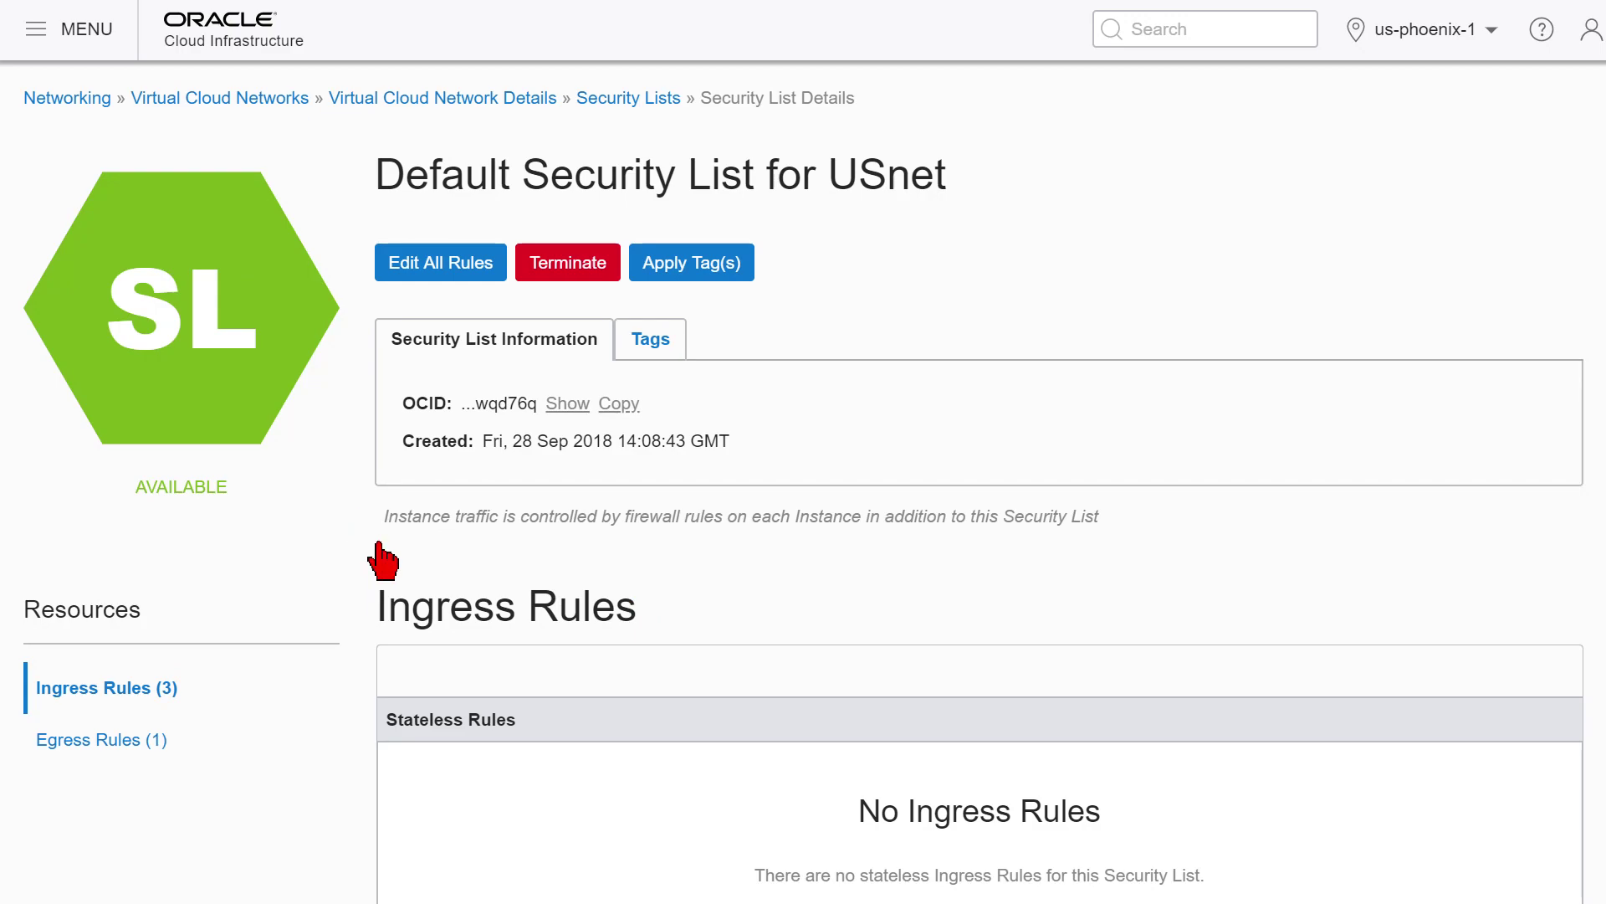
# Edit all rules of the security list and set the ICMP type and code of Ingress Rule 2 to all.
pyautogui.click(435, 262)
pyautogui.scroll(-6, 854, 681)
pyautogui.scroll(-2, 914, 728)
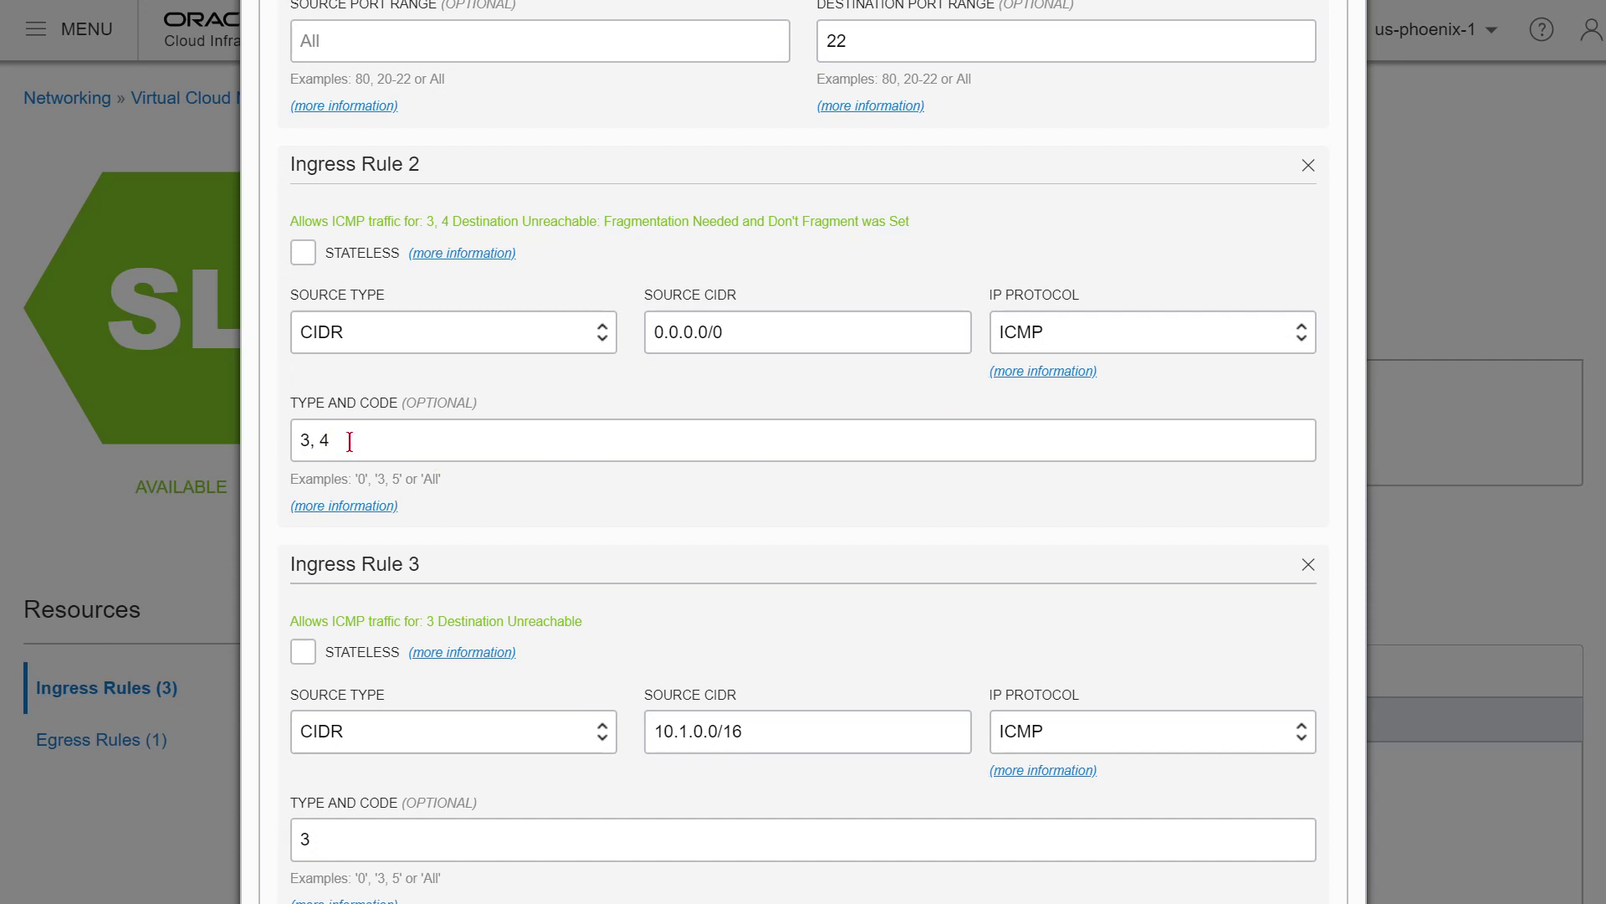
pyautogui.click(412, 455)
pyautogui.hotkey('ctrl', 'a')
pyautogui.write('a')
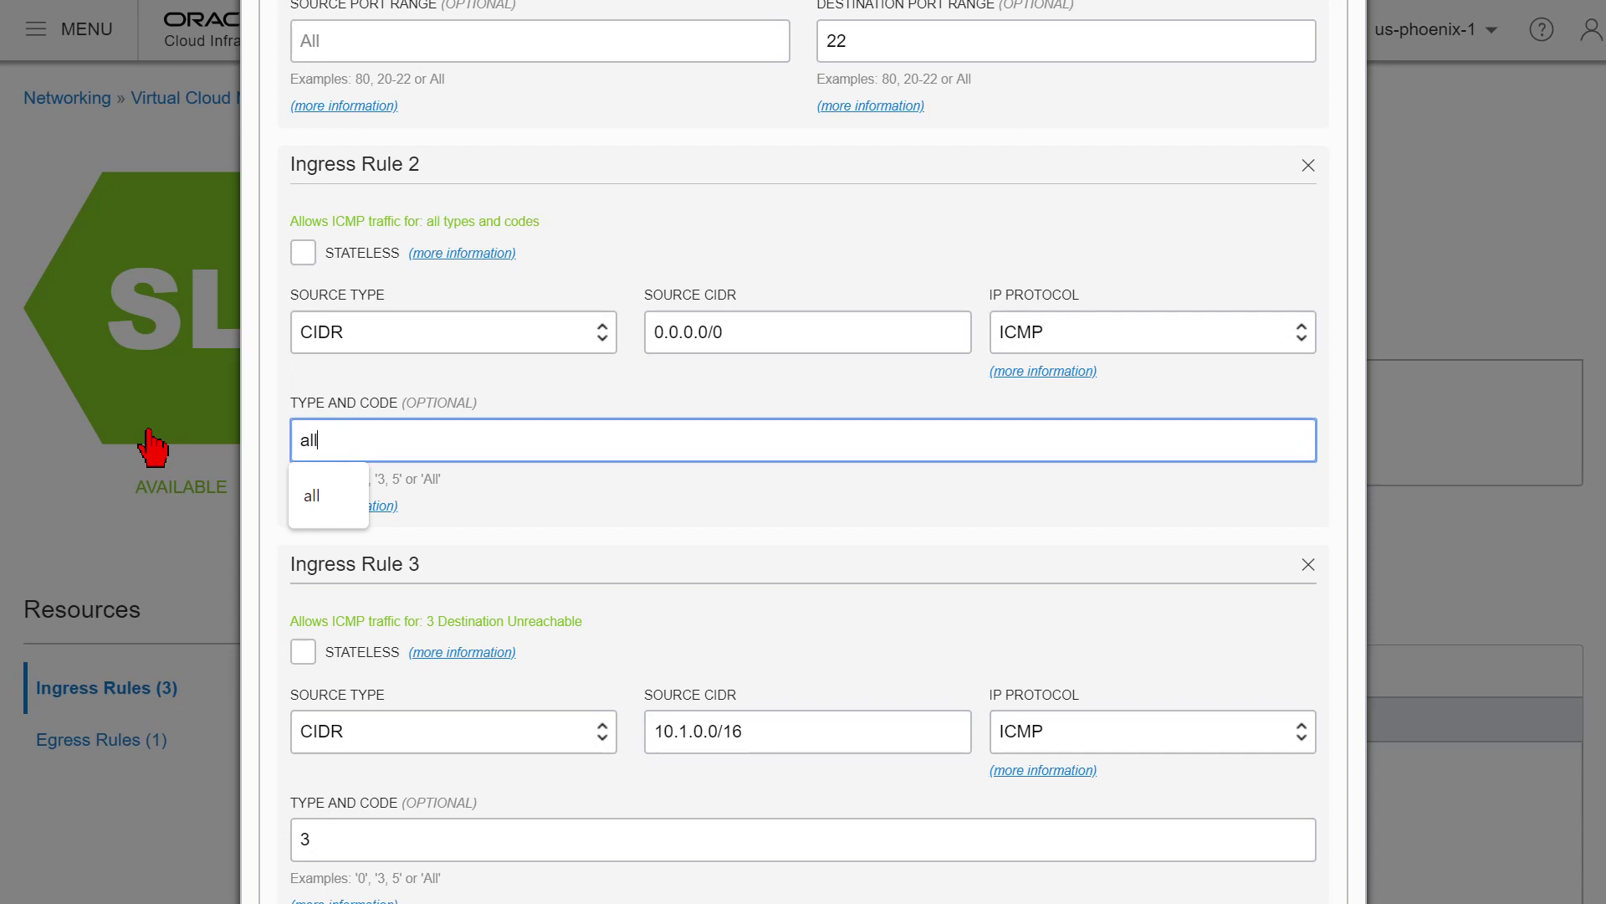
# Set the ICMP type and code of Ingress Rule 3 to all and save the security list rules.
pyautogui.click(328, 847)
pyautogui.hotkey('ctrl', 'a')
pyautogui.write('al')
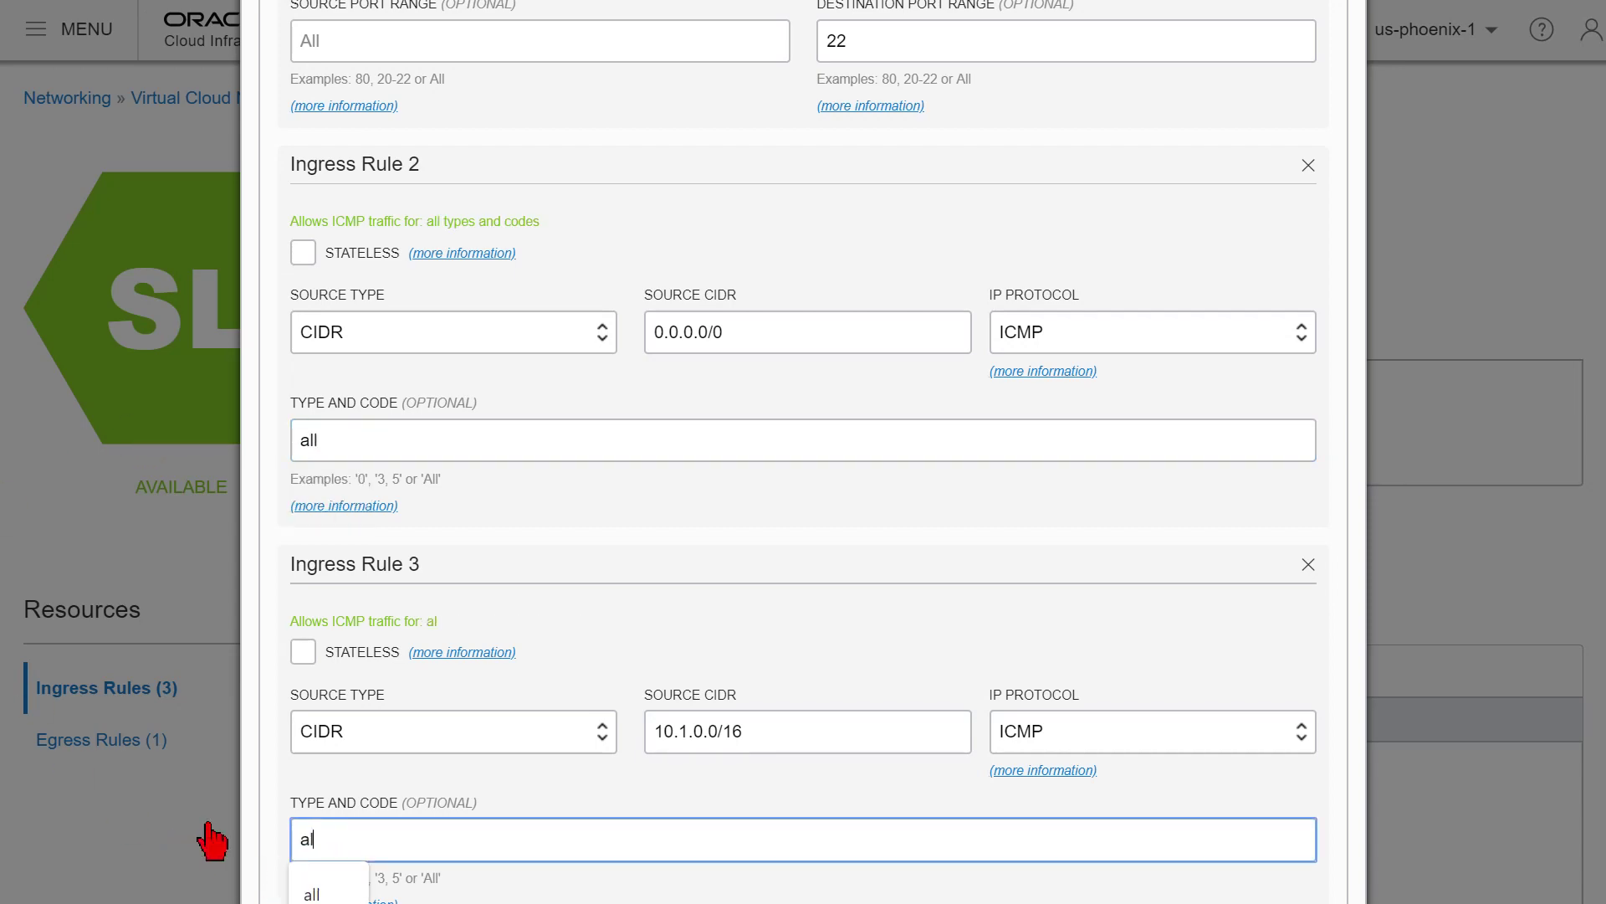
pyautogui.scroll(-8, 485, 592)
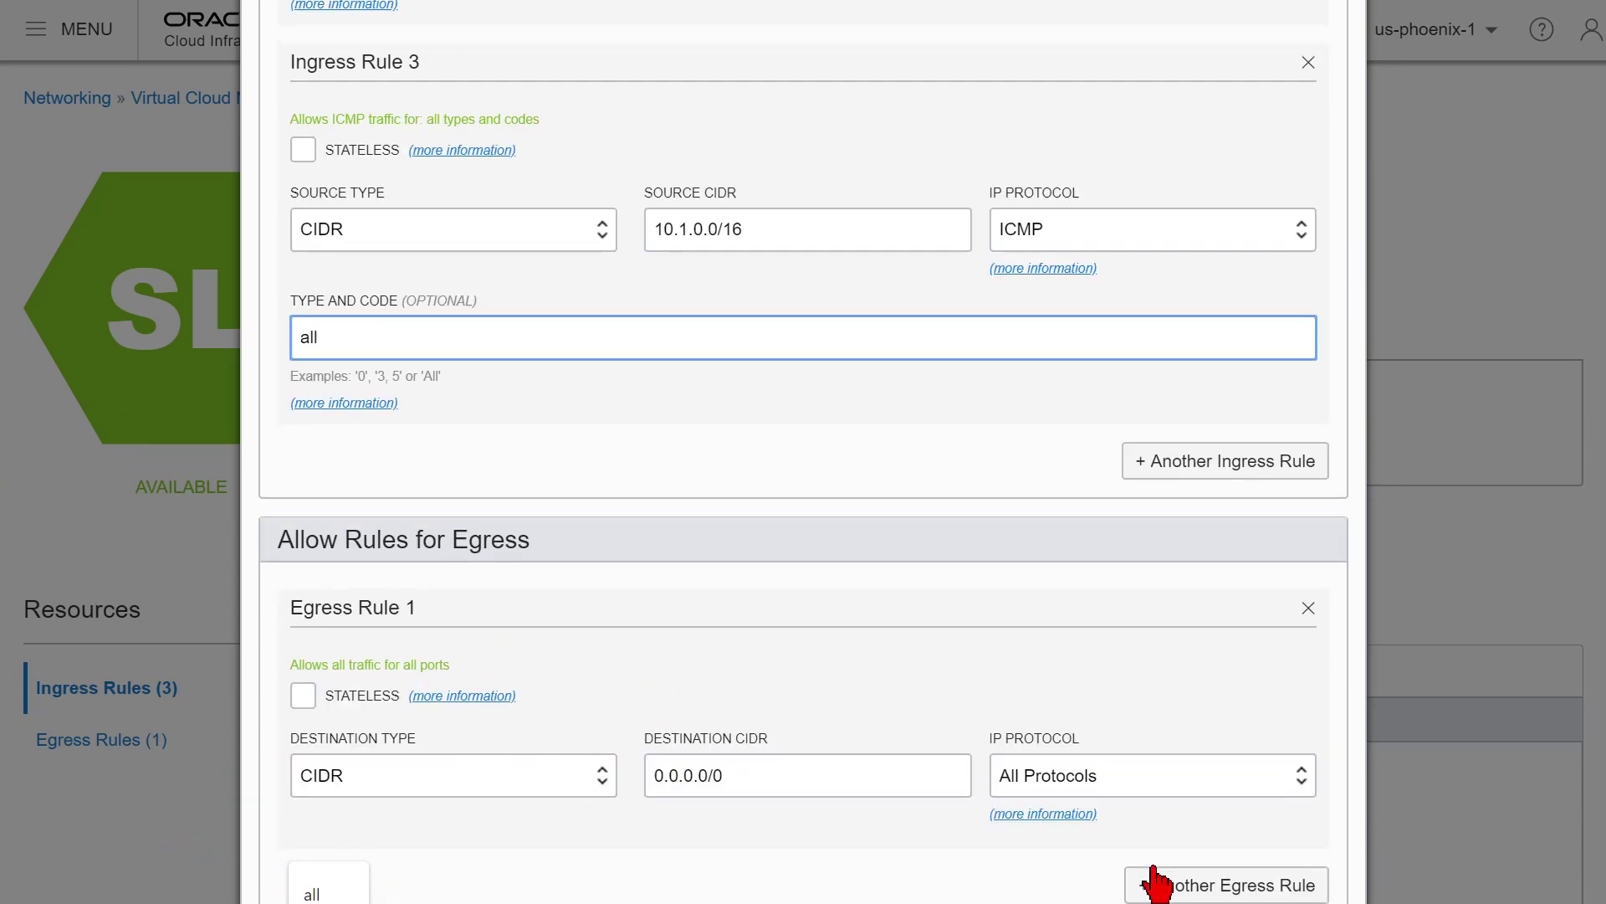
pyautogui.click(376, 776)
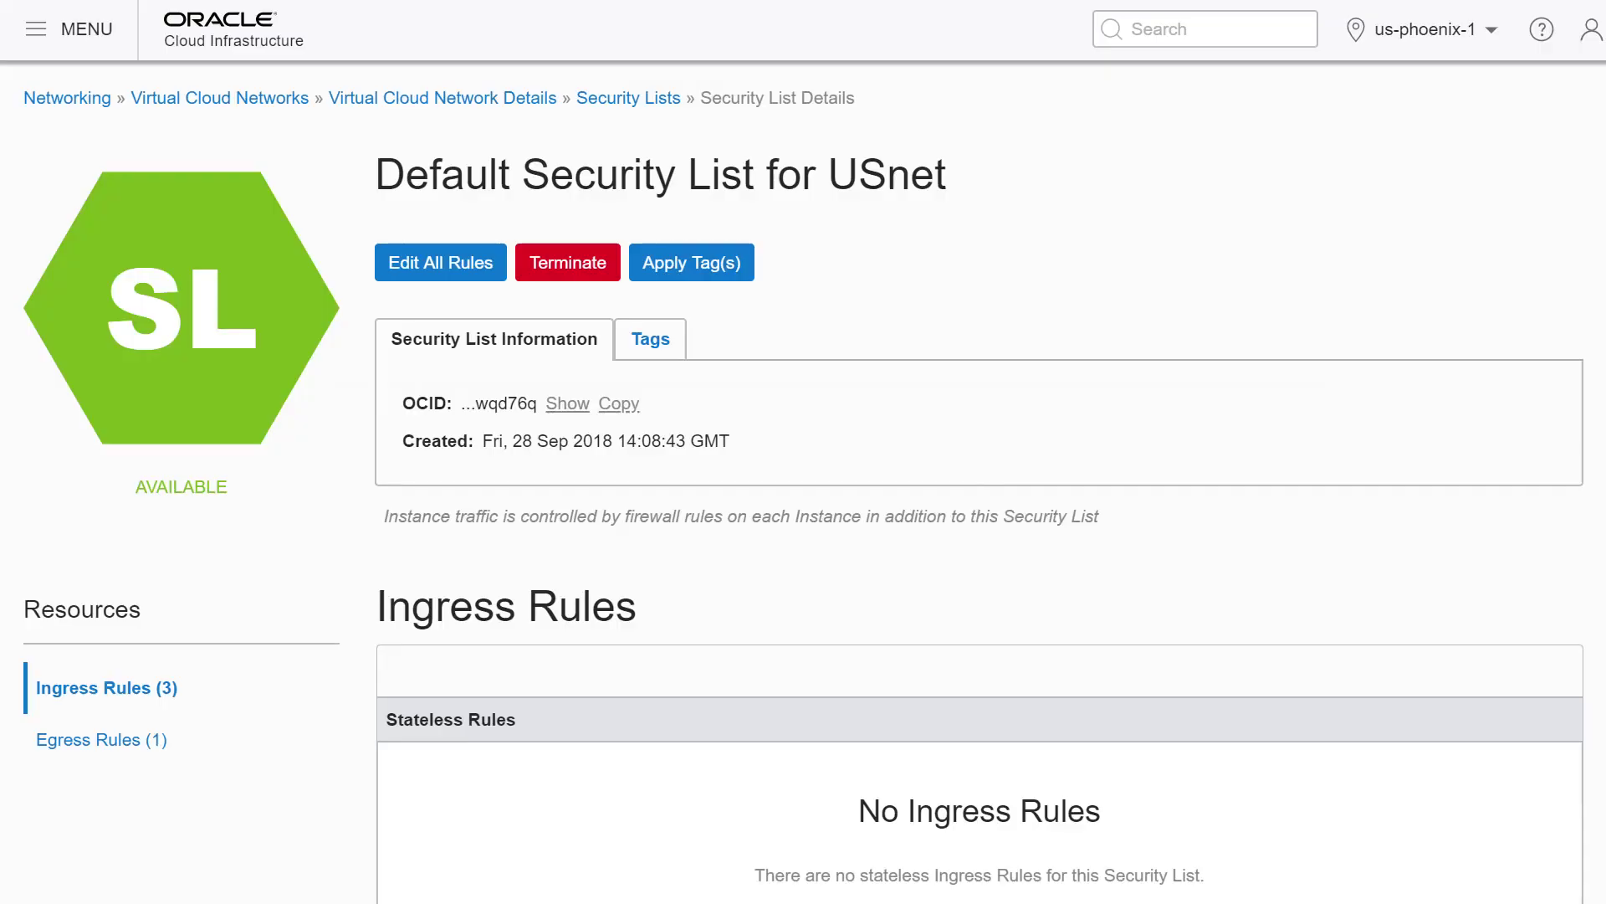
# Switch to Command Prompt, ping 129.146.83.48 twice, and move the window out of the way.
pyautogui.hotkey('alt', 'Tab')
pyautogui.press('Up')
pyautogui.press('Return')
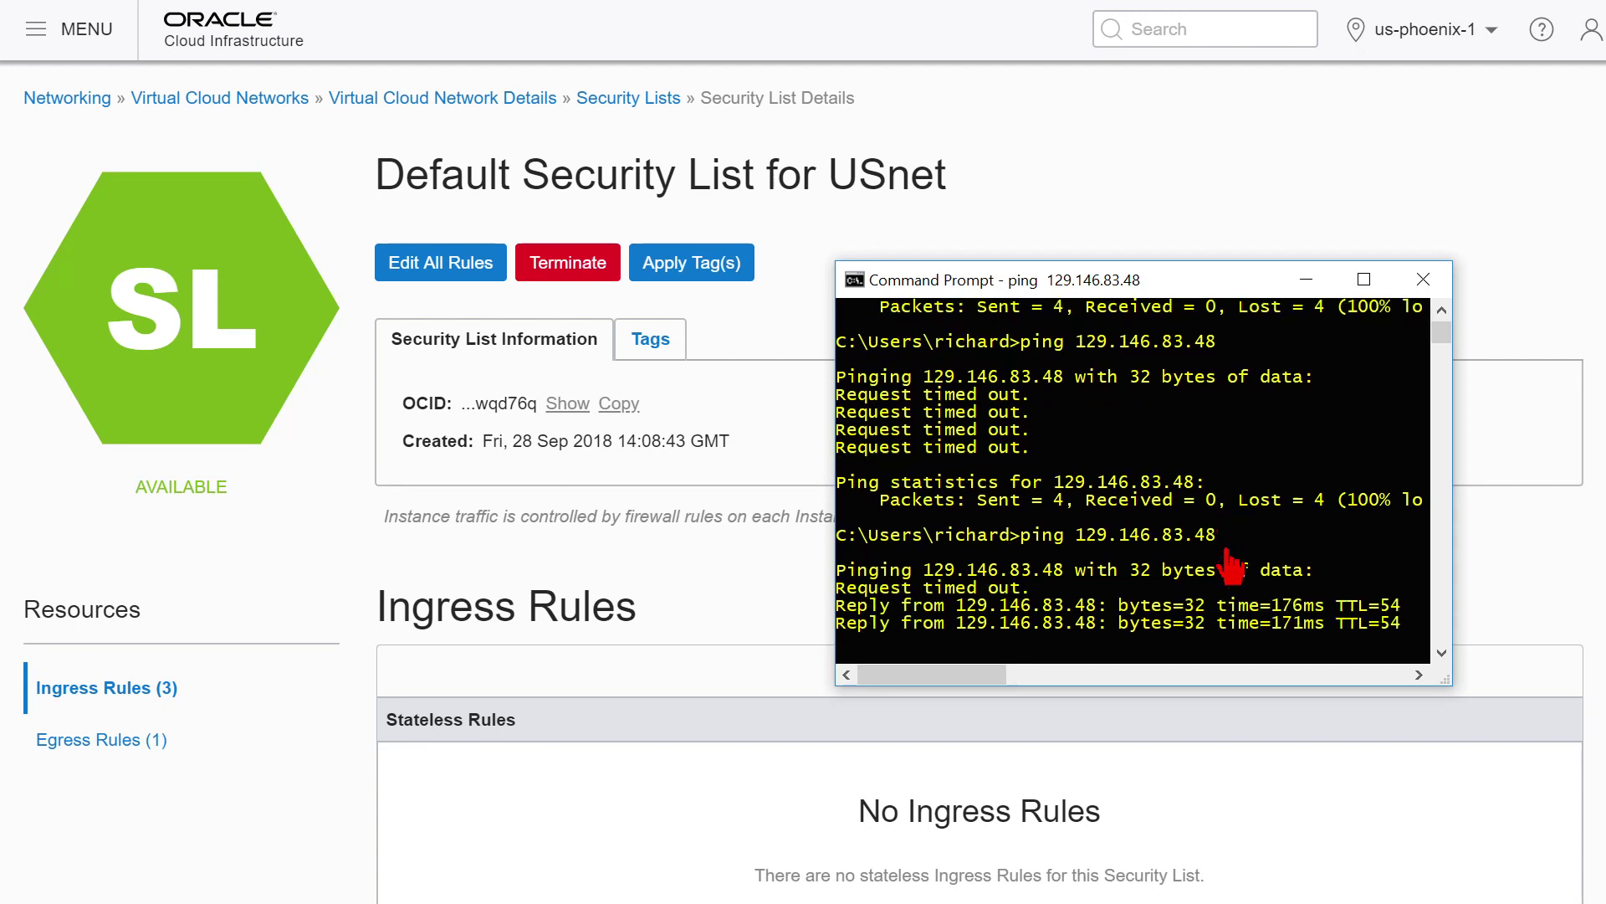
pyautogui.press('Up')
pyautogui.press('Return')
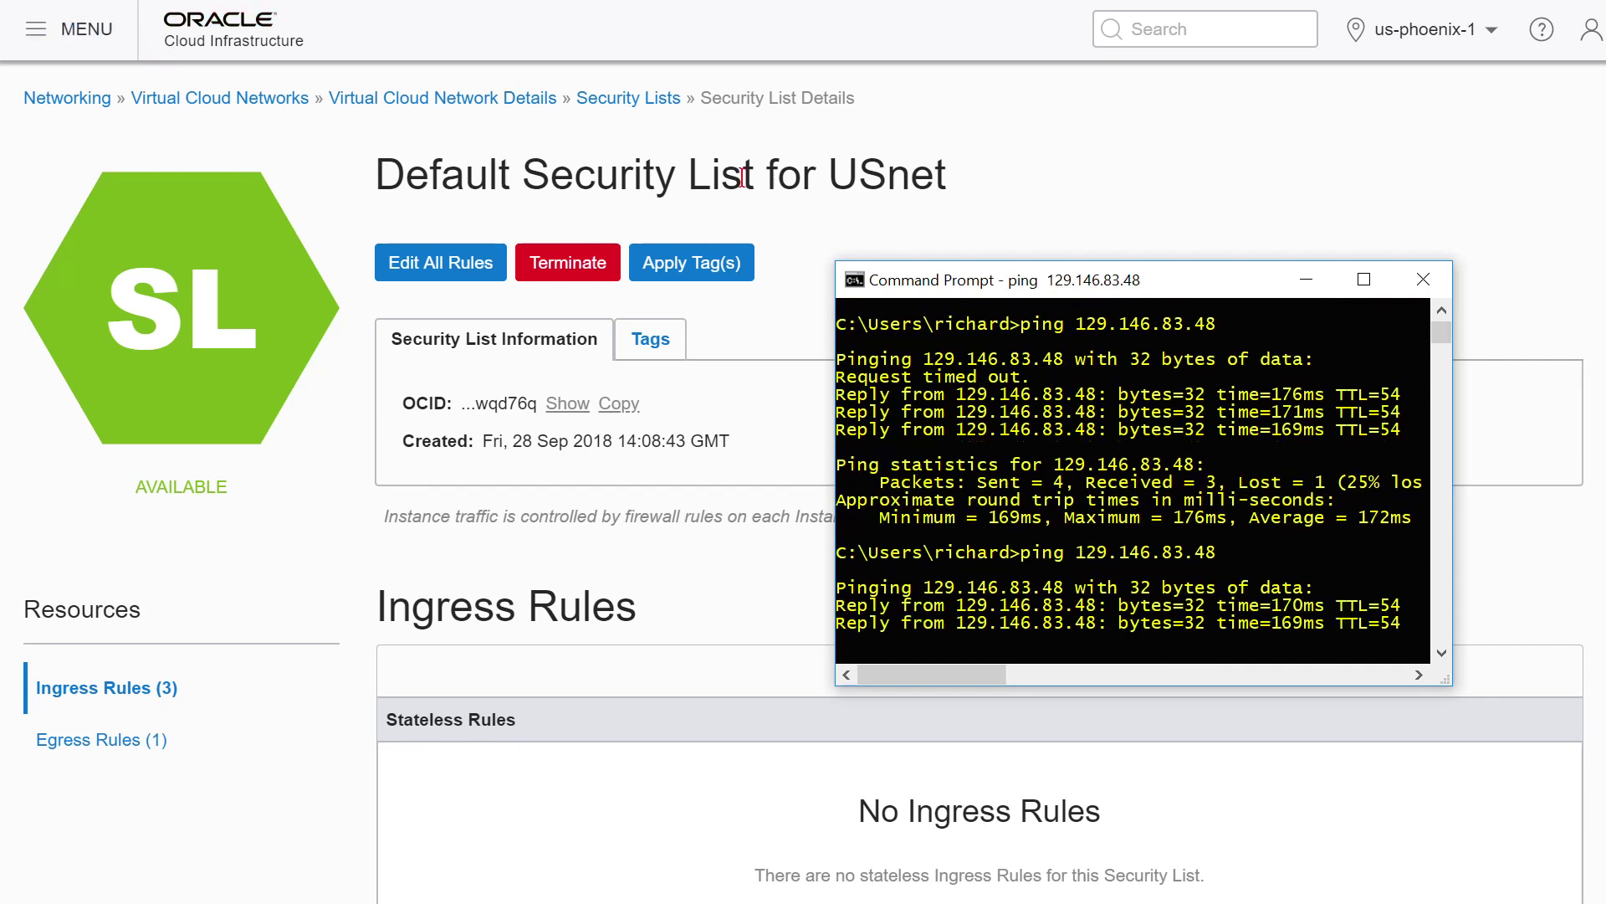
pyautogui.moveTo(1229, 285); pyautogui.dragTo(1605, 351)
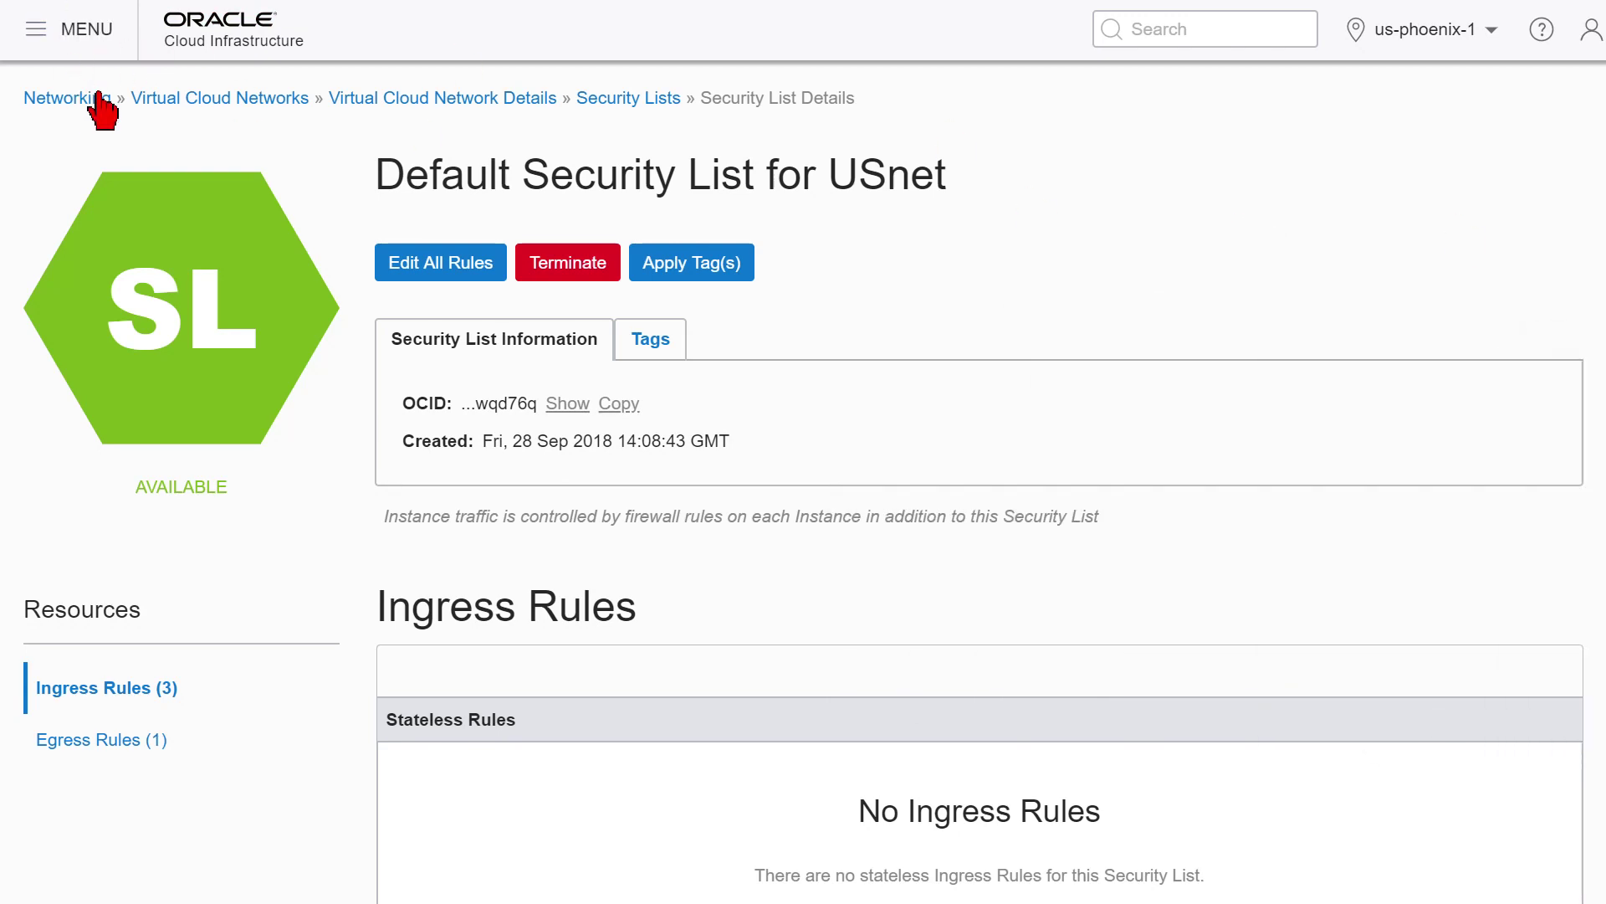
# Open web01's details from the compute instances list.
pyautogui.click(42, 32)
pyautogui.click(83, 136)
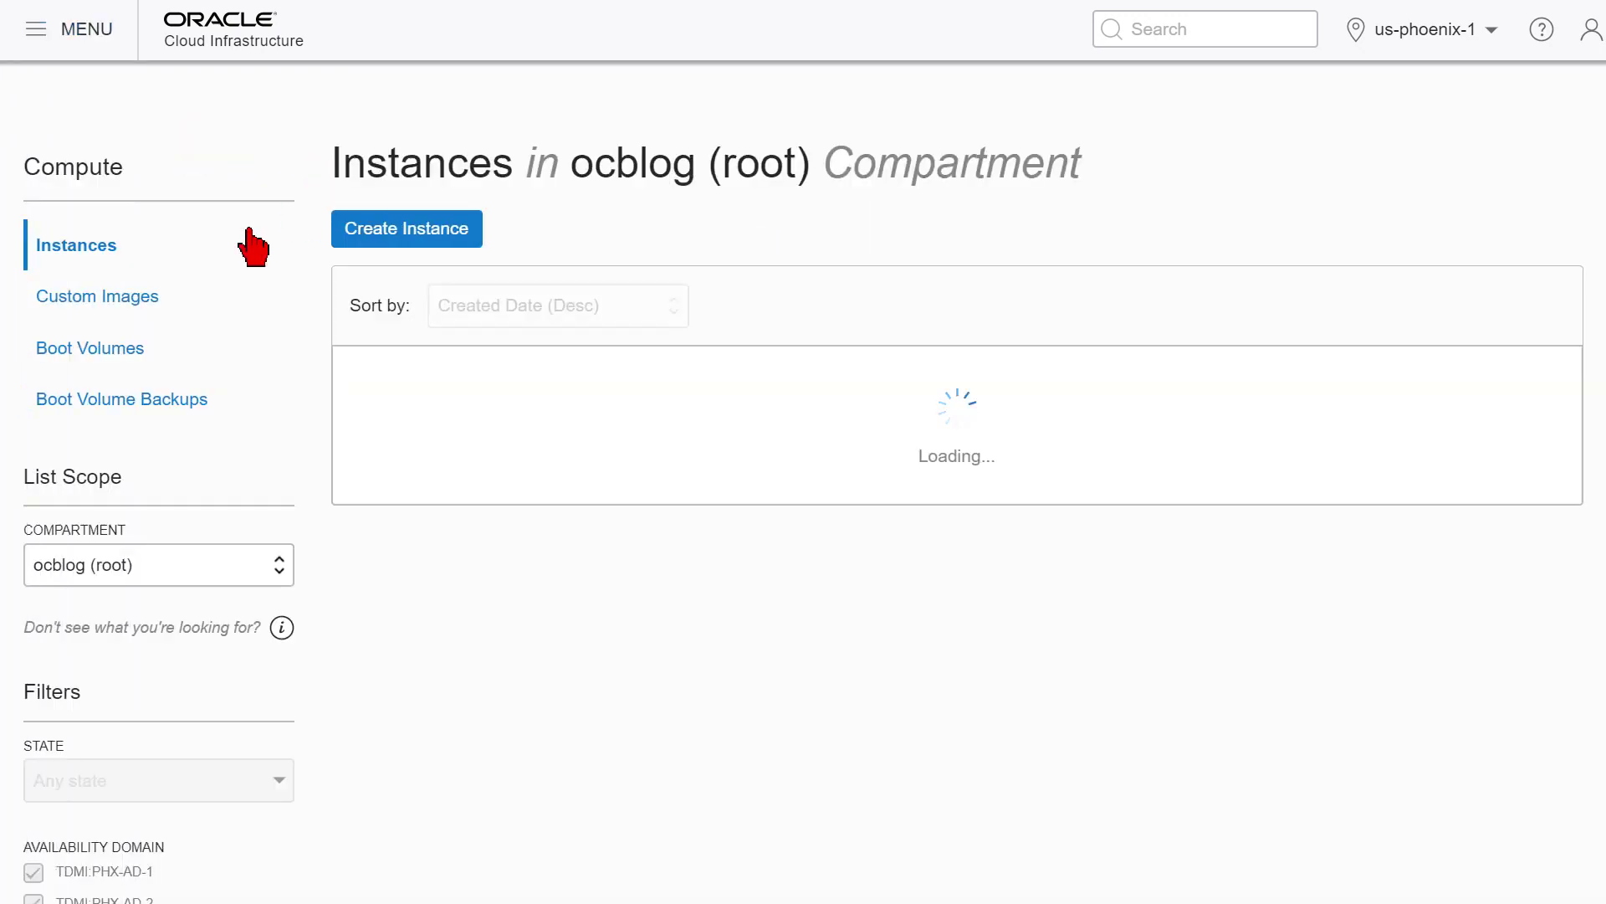
pyautogui.click(527, 555)
# Bring the Command Prompt window back, ping 129.146.83.48 and the private address 10.1.1.2, and move the window aside.
pyautogui.moveTo(1605, 250); pyautogui.dragTo(1029, 224)
pyautogui.press('Up')
pyautogui.press('Return')
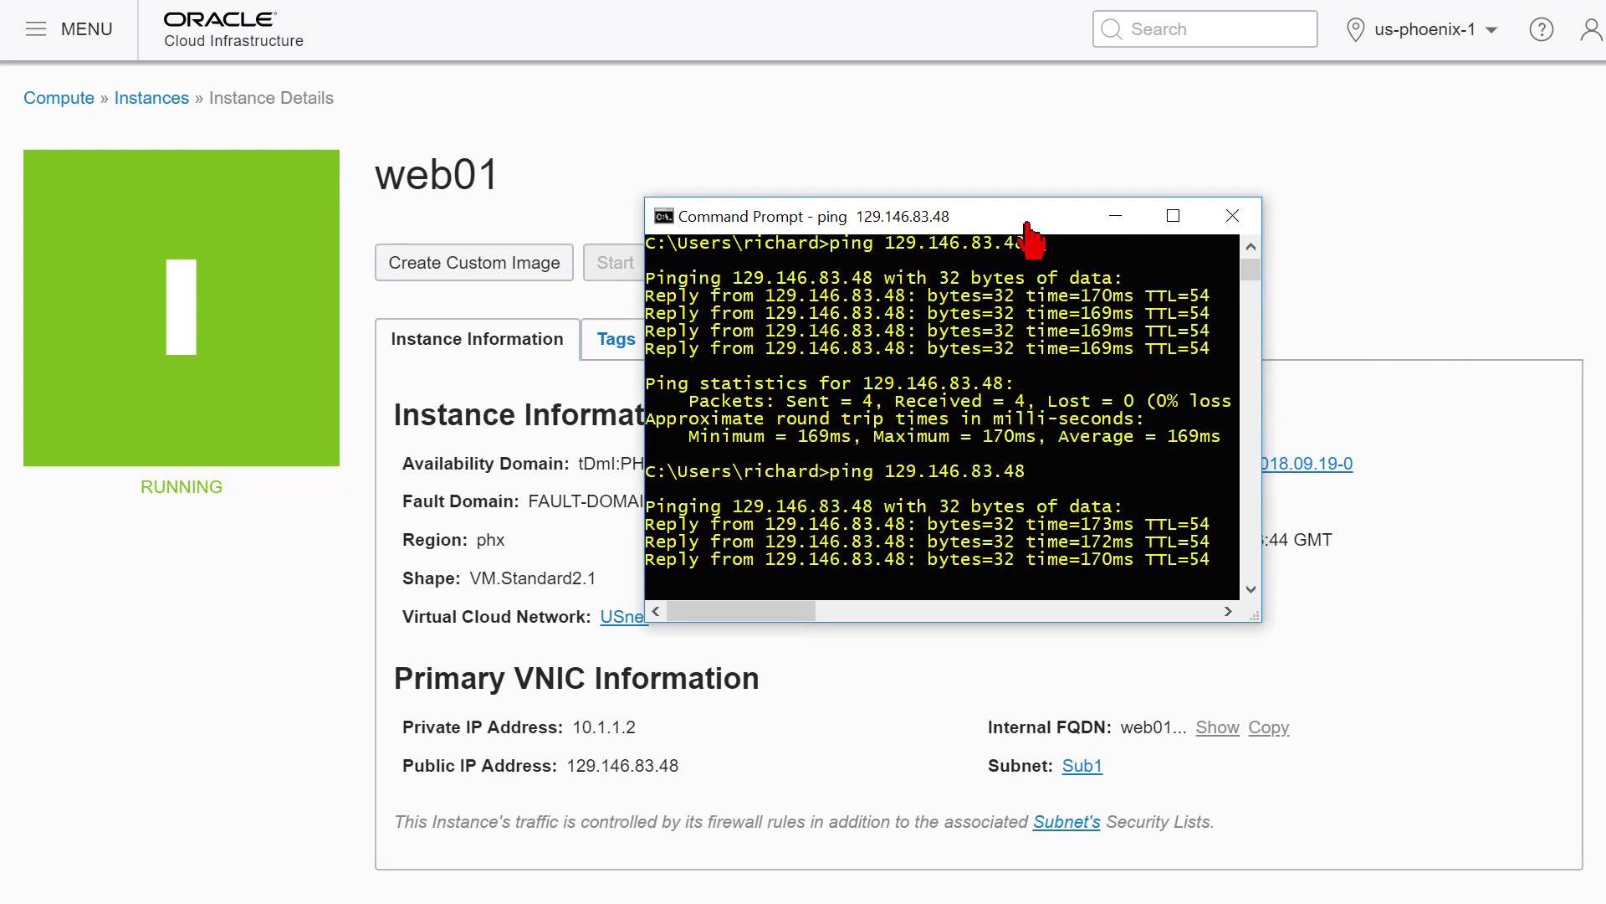
pyautogui.press('Return')
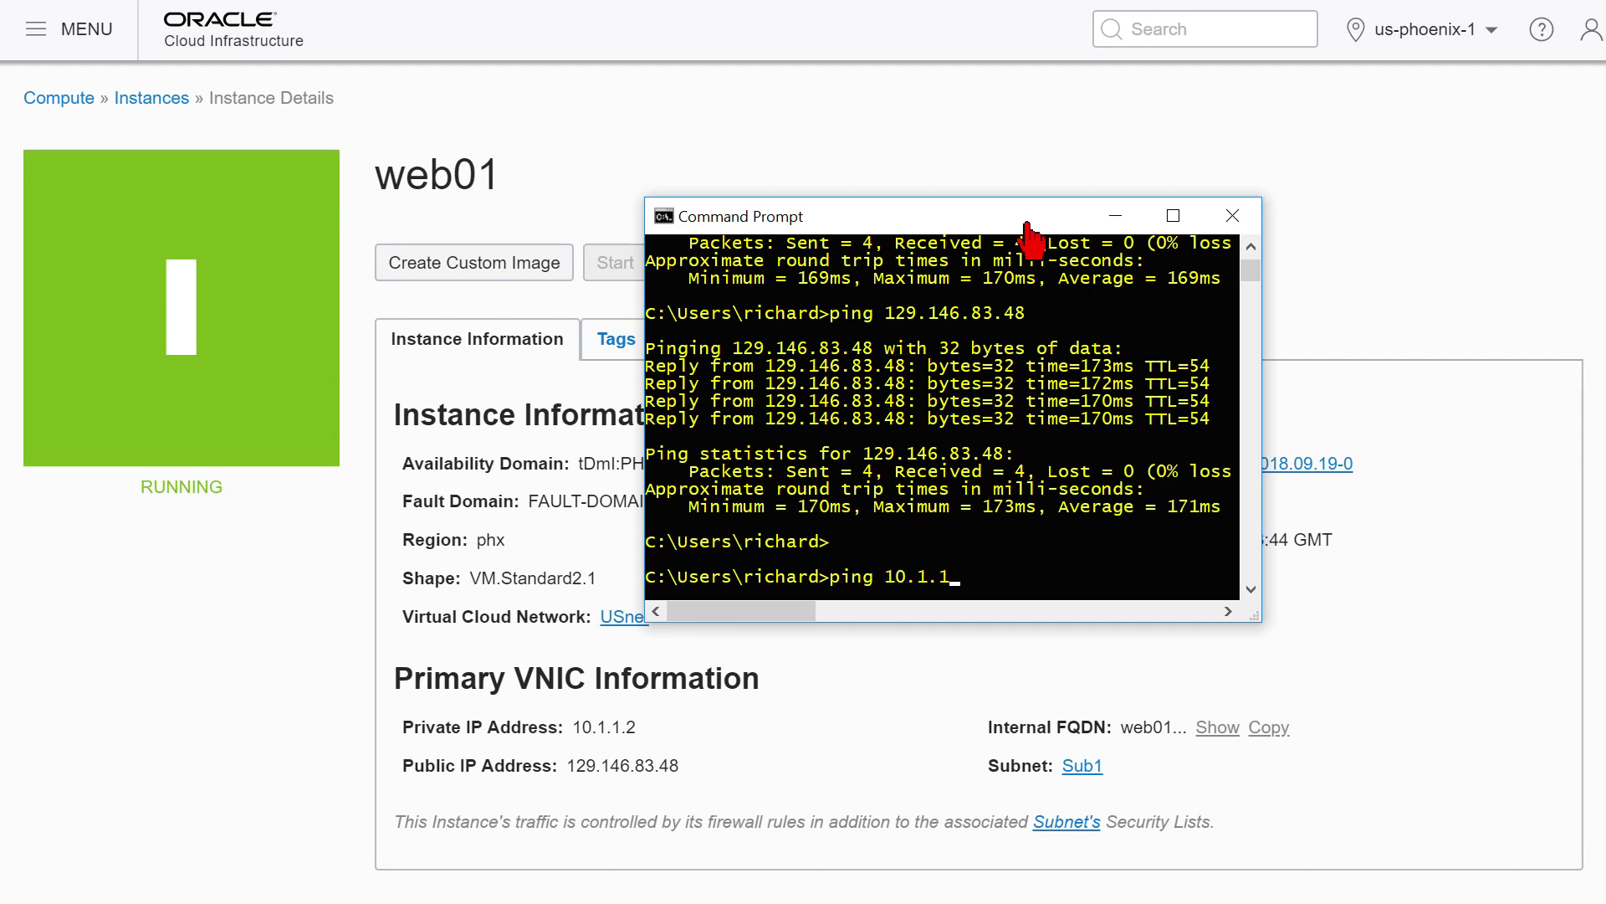
pyautogui.write('ping 10.1.1.2')
pyautogui.press('Return')
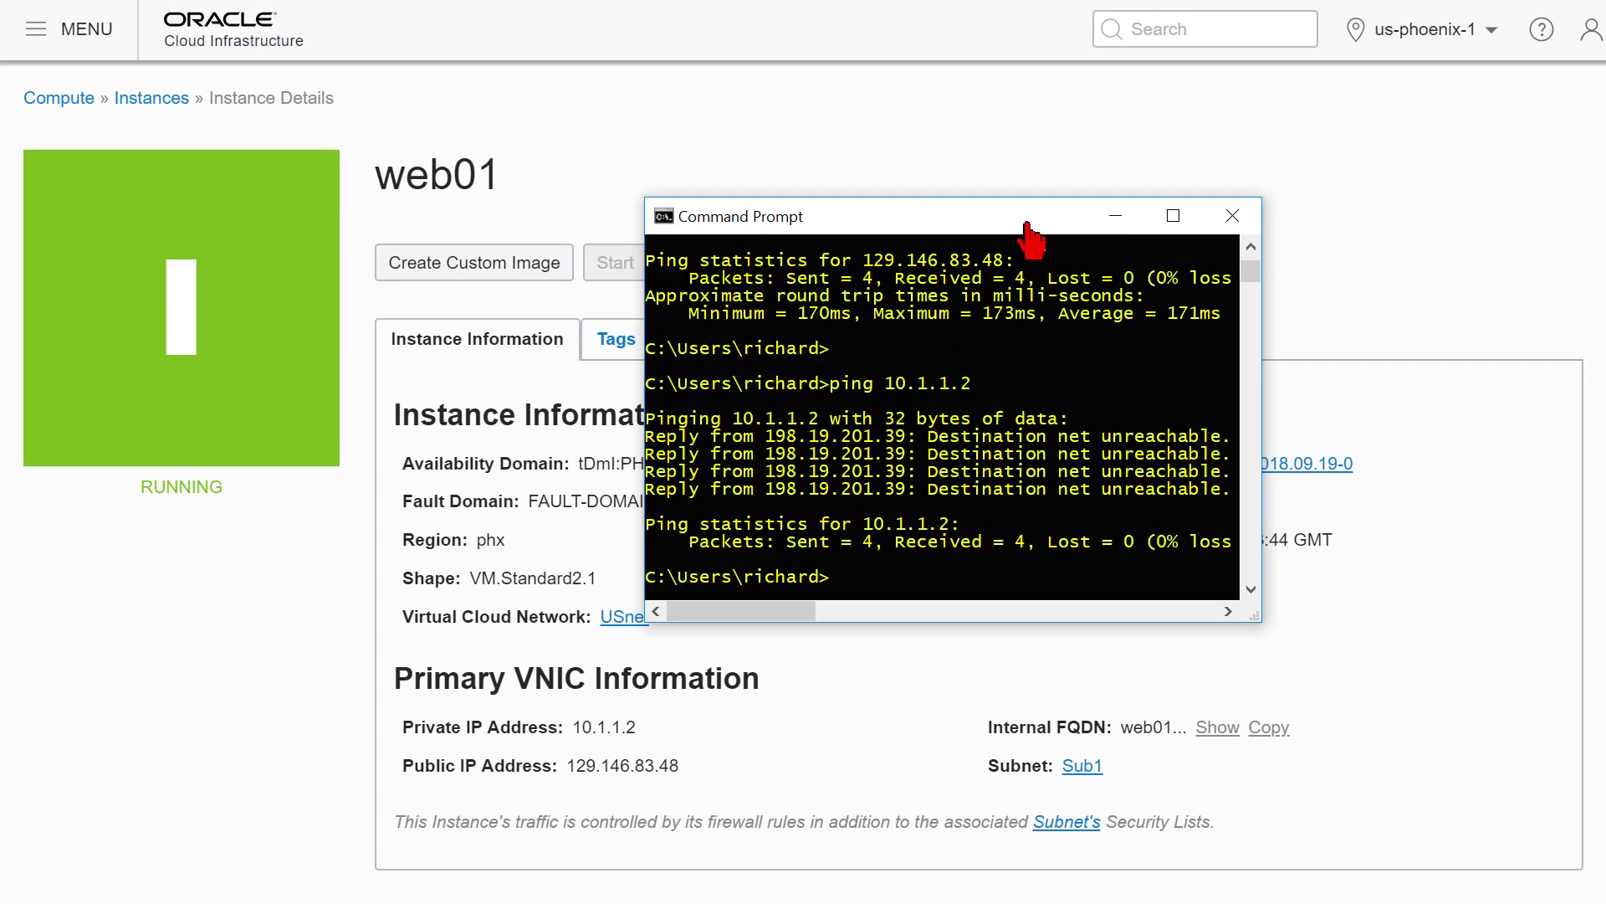
pyautogui.moveTo(1004, 243); pyautogui.dragTo(1605, 318)
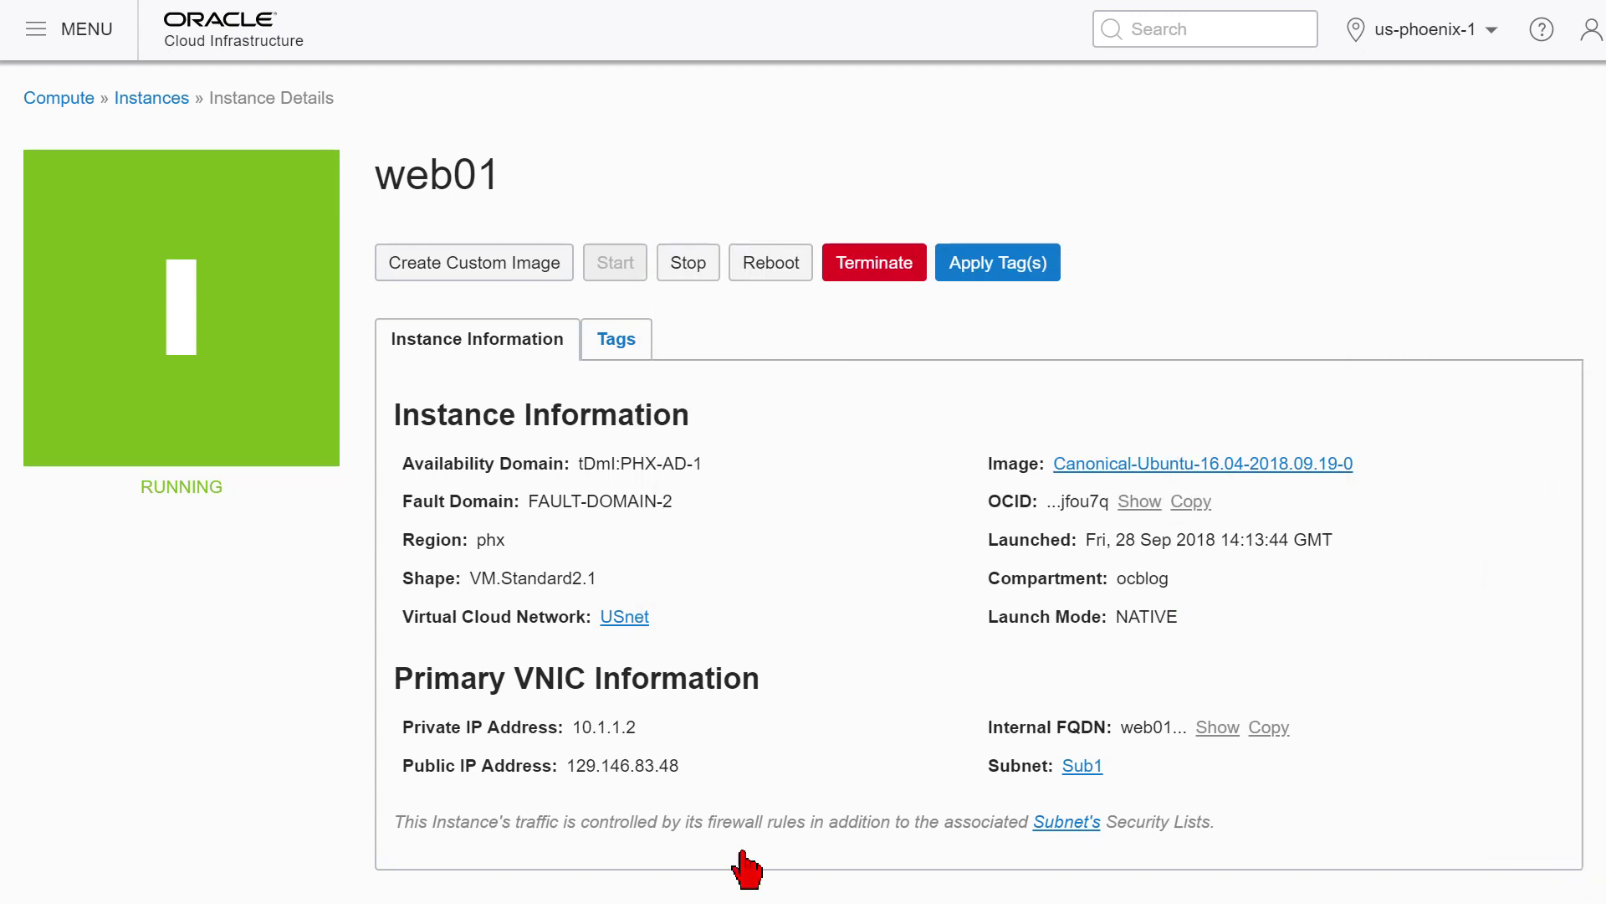
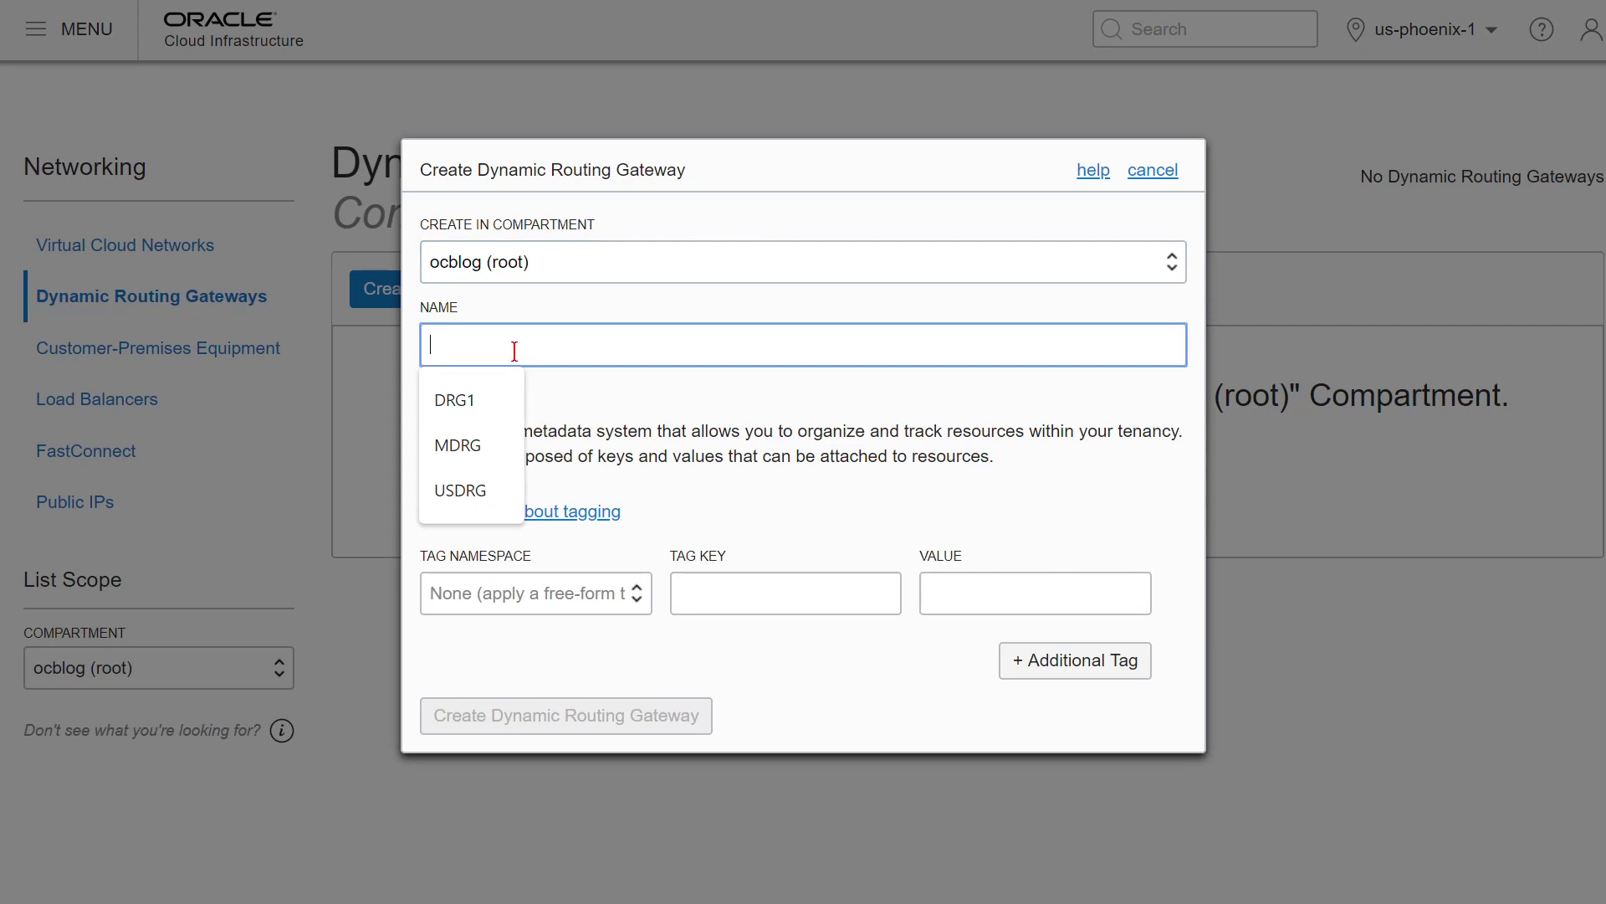
# Name the dynamic routing gateway GateRouter and create it in the ocblog (root) compartment.
pyautogui.write('Gate')
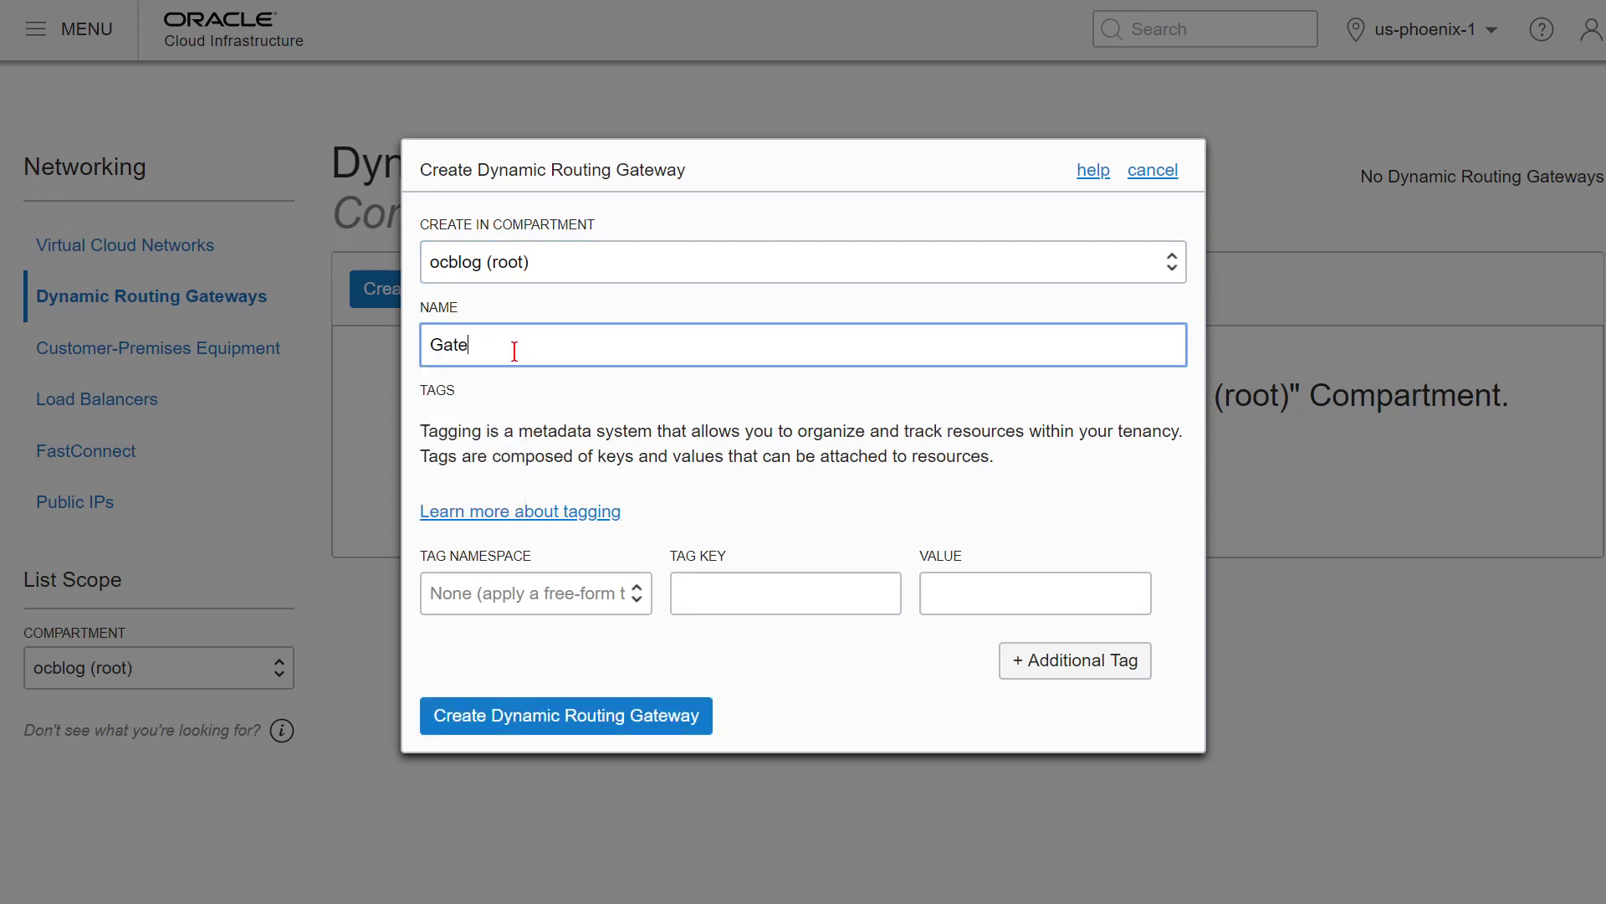
pyautogui.write('Router')
pyautogui.click(576, 717)
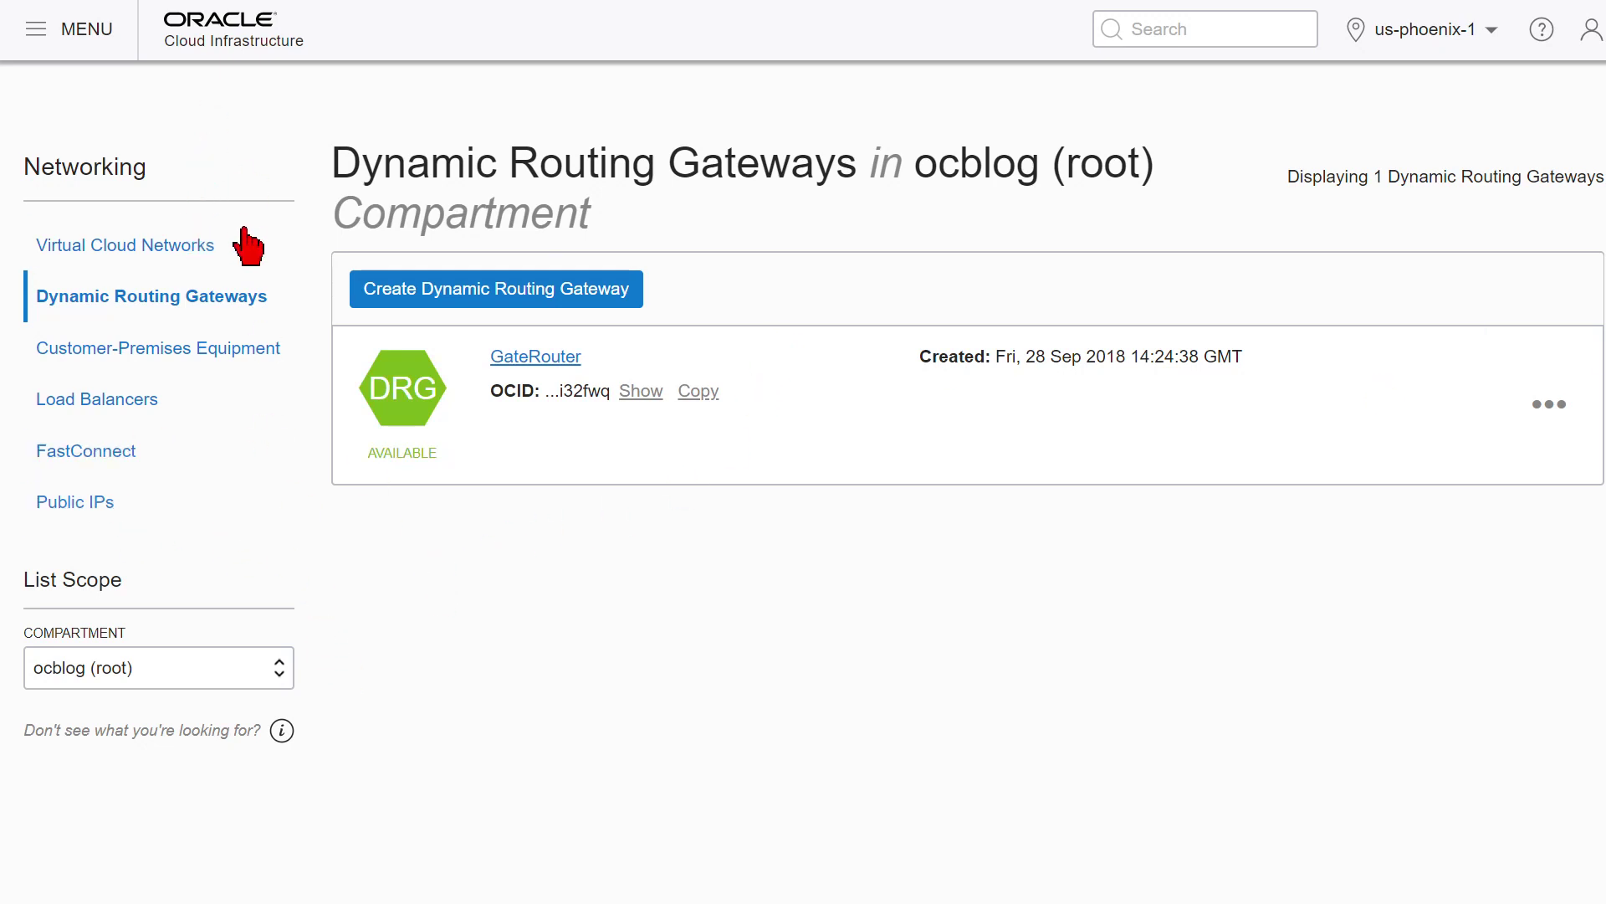
# Attach the GateRouter dynamic routing gateway to the USnet virtual cloud network and open the gateway's details.
pyautogui.click(142, 246)
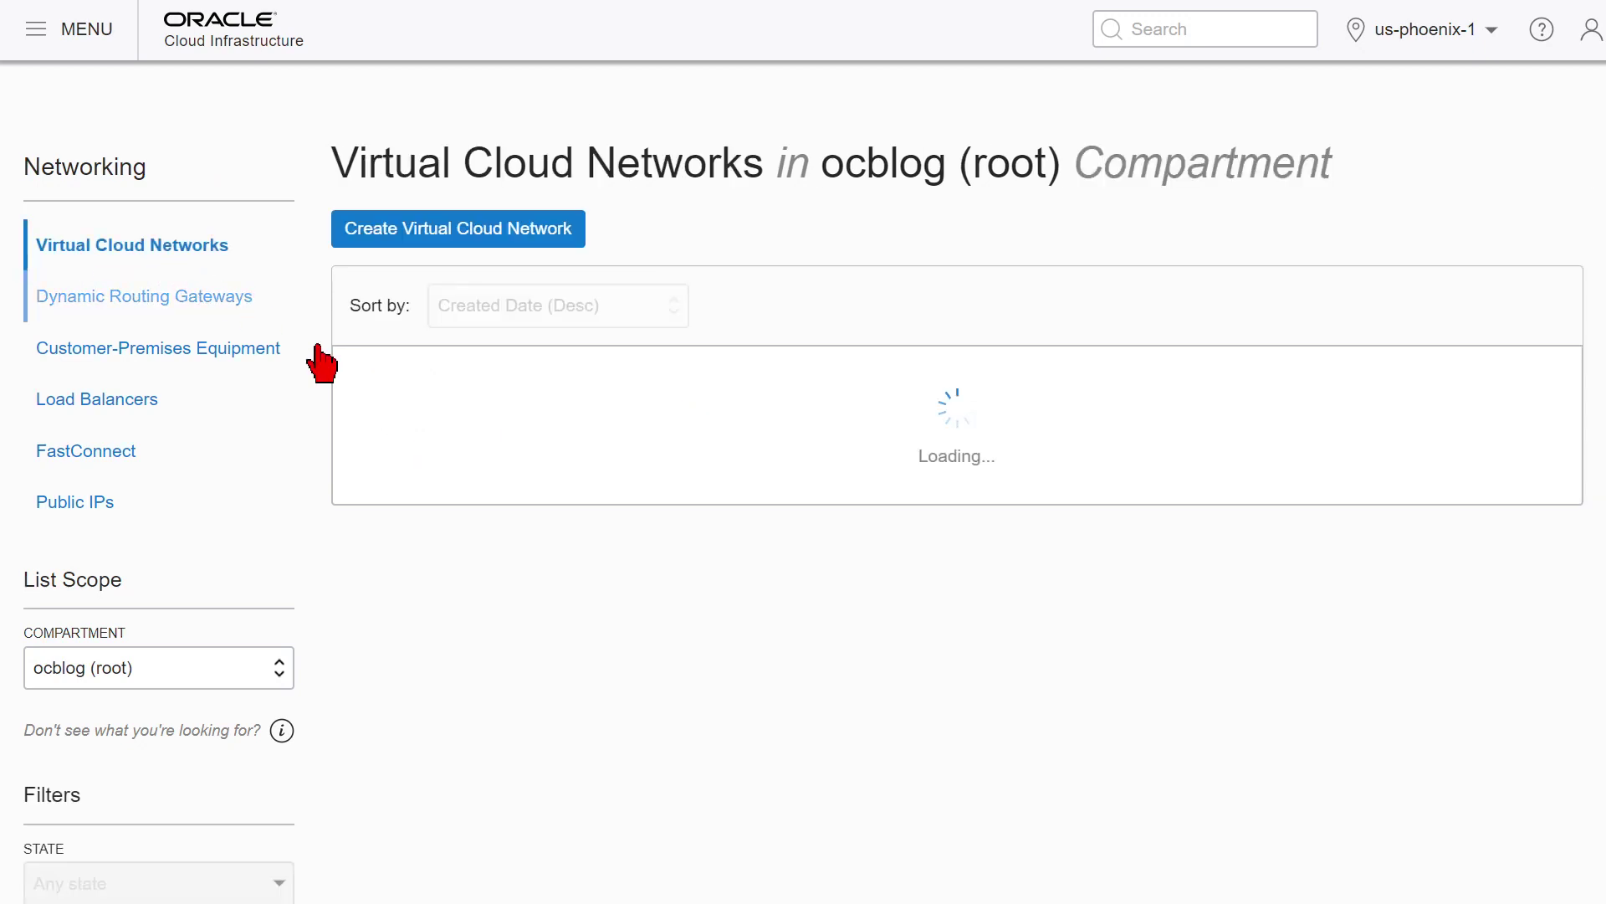
pyautogui.click(514, 373)
pyautogui.scroll(-7, 697, 601)
pyautogui.click(142, 199)
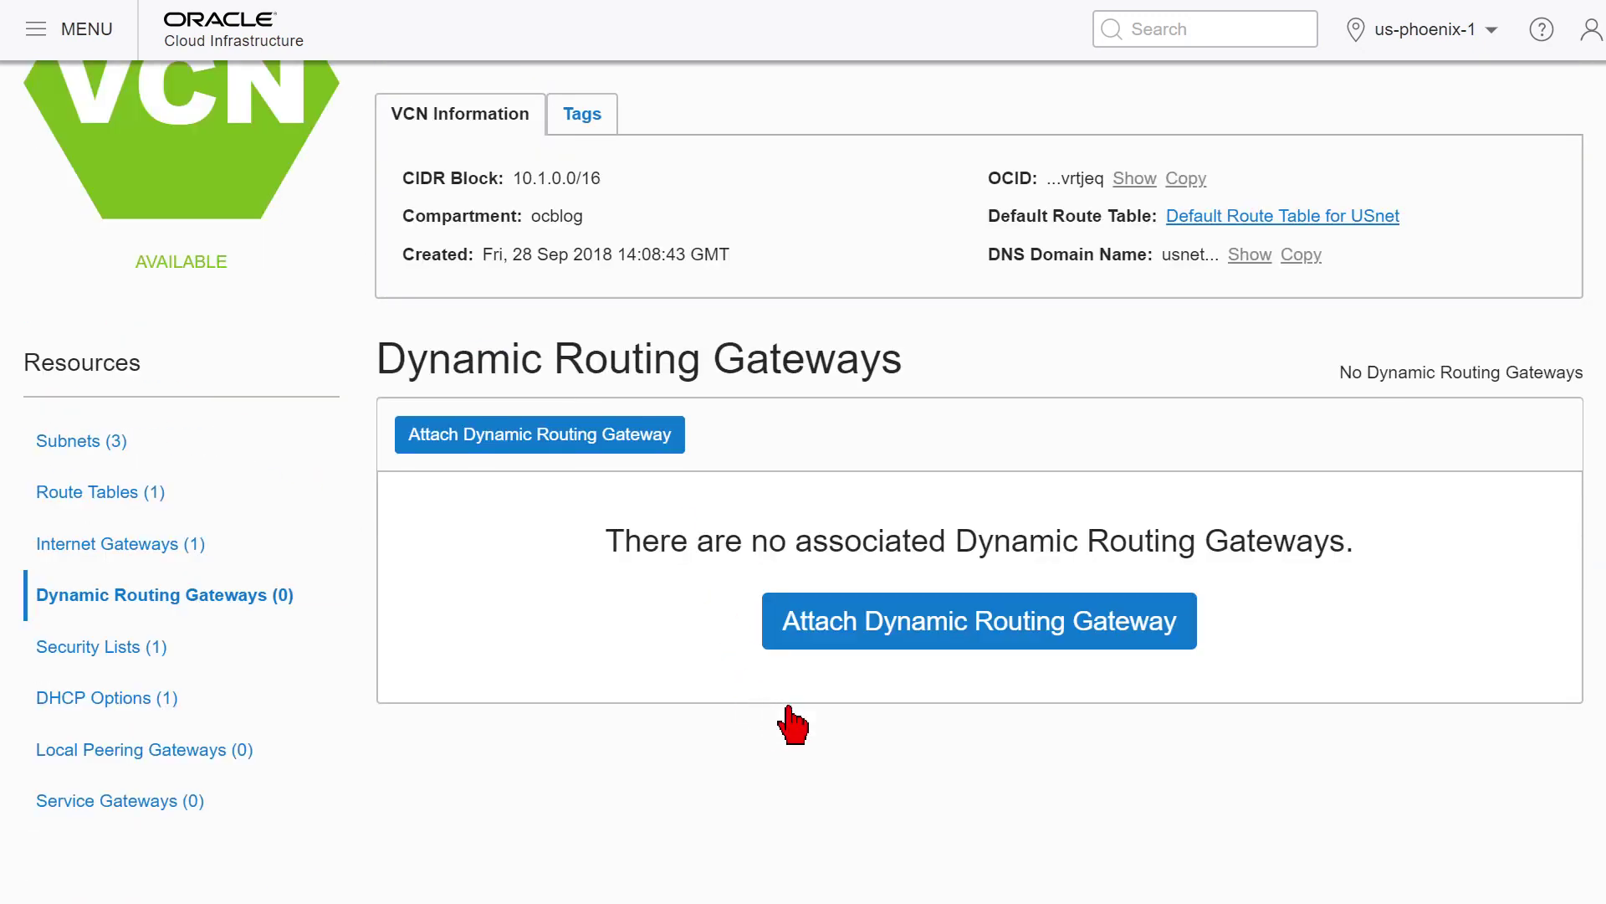
pyautogui.click(1047, 632)
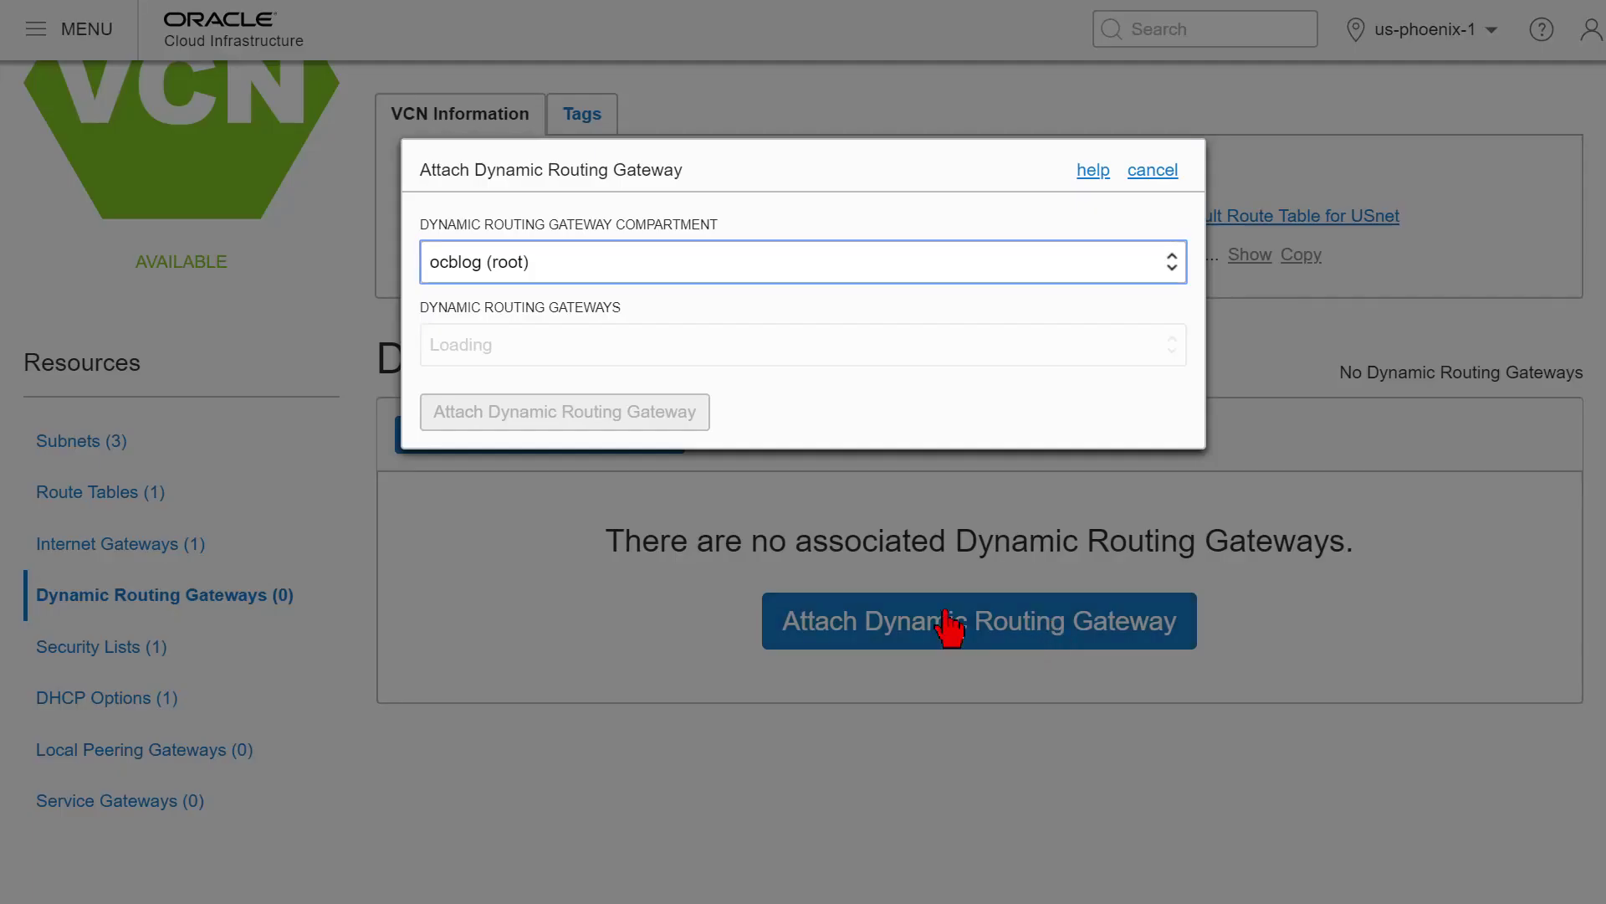
pyautogui.click(491, 341)
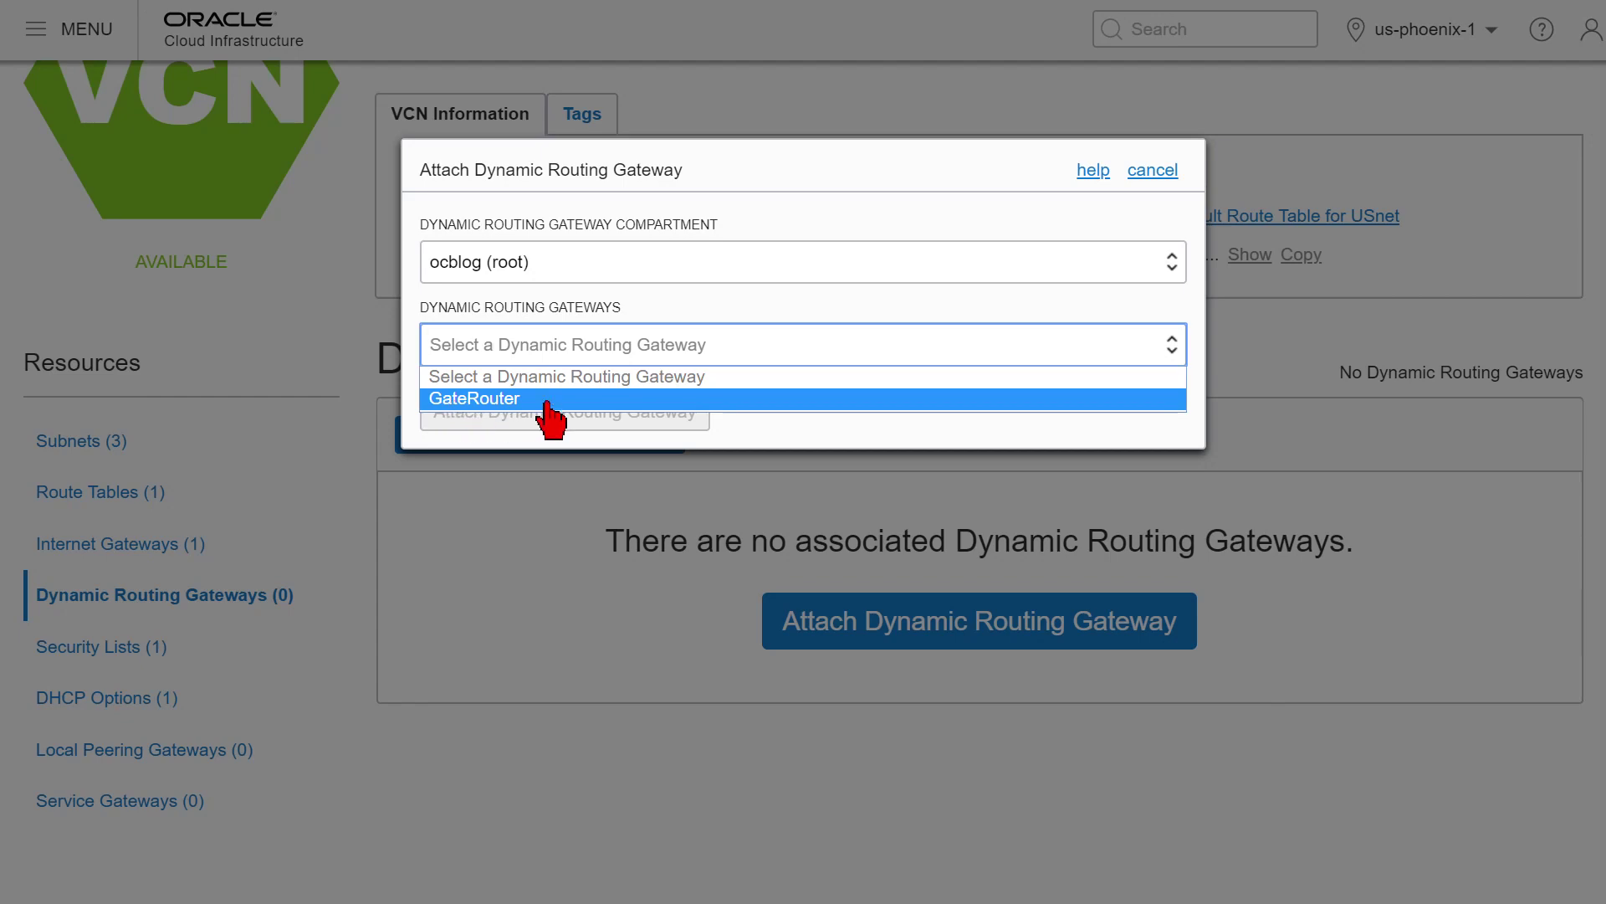
pyautogui.click(502, 400)
pyautogui.click(527, 421)
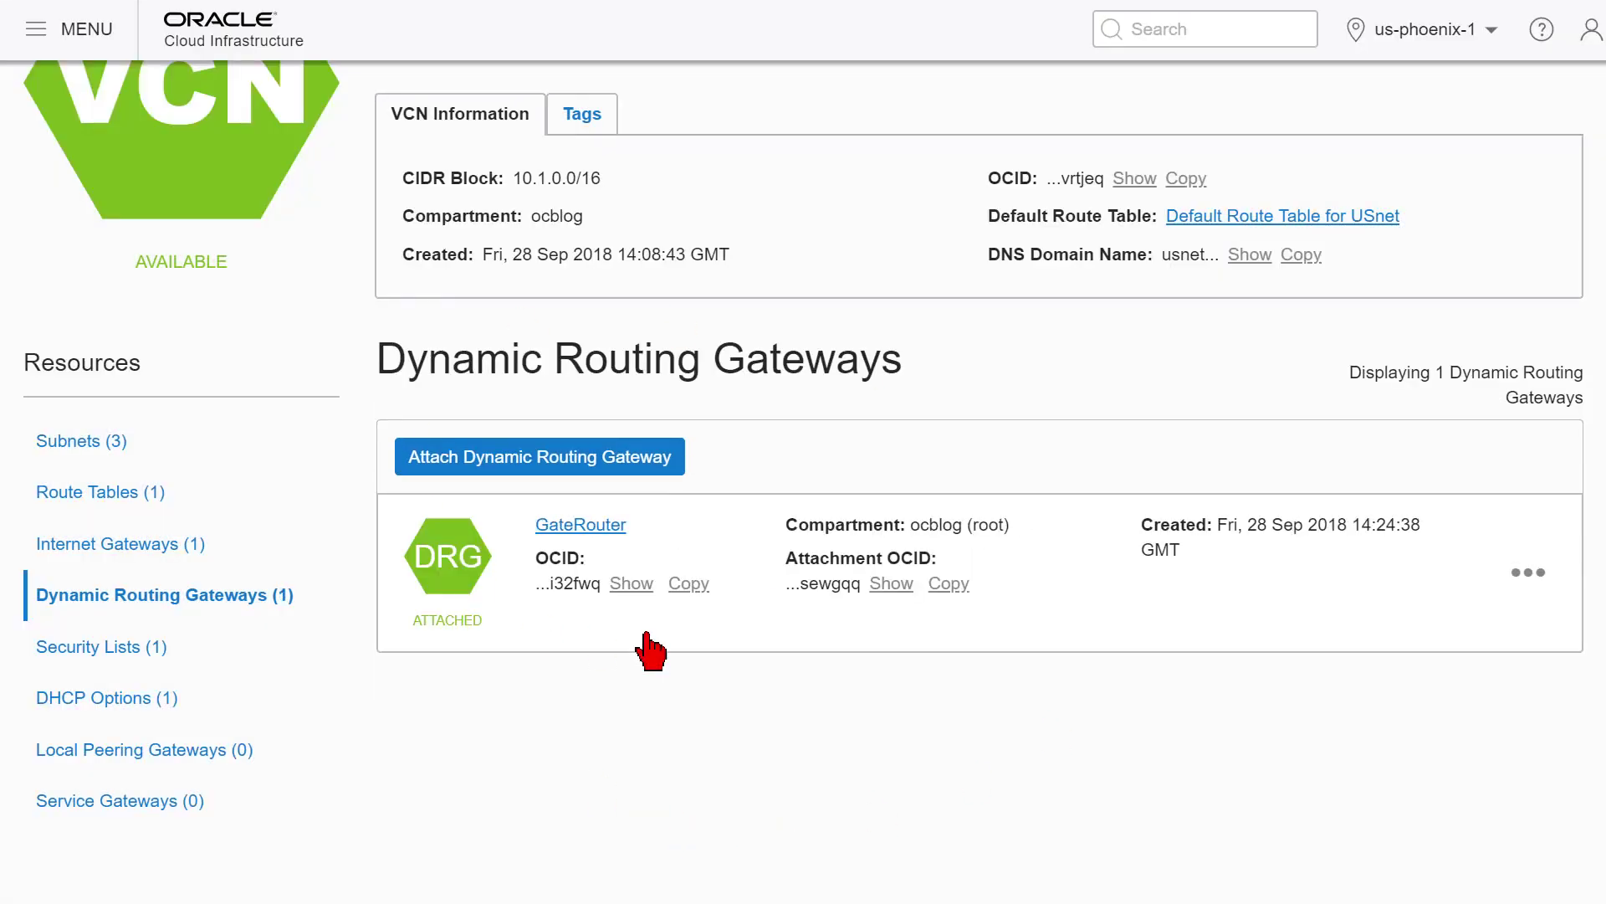
pyautogui.scroll(1, 600, 644)
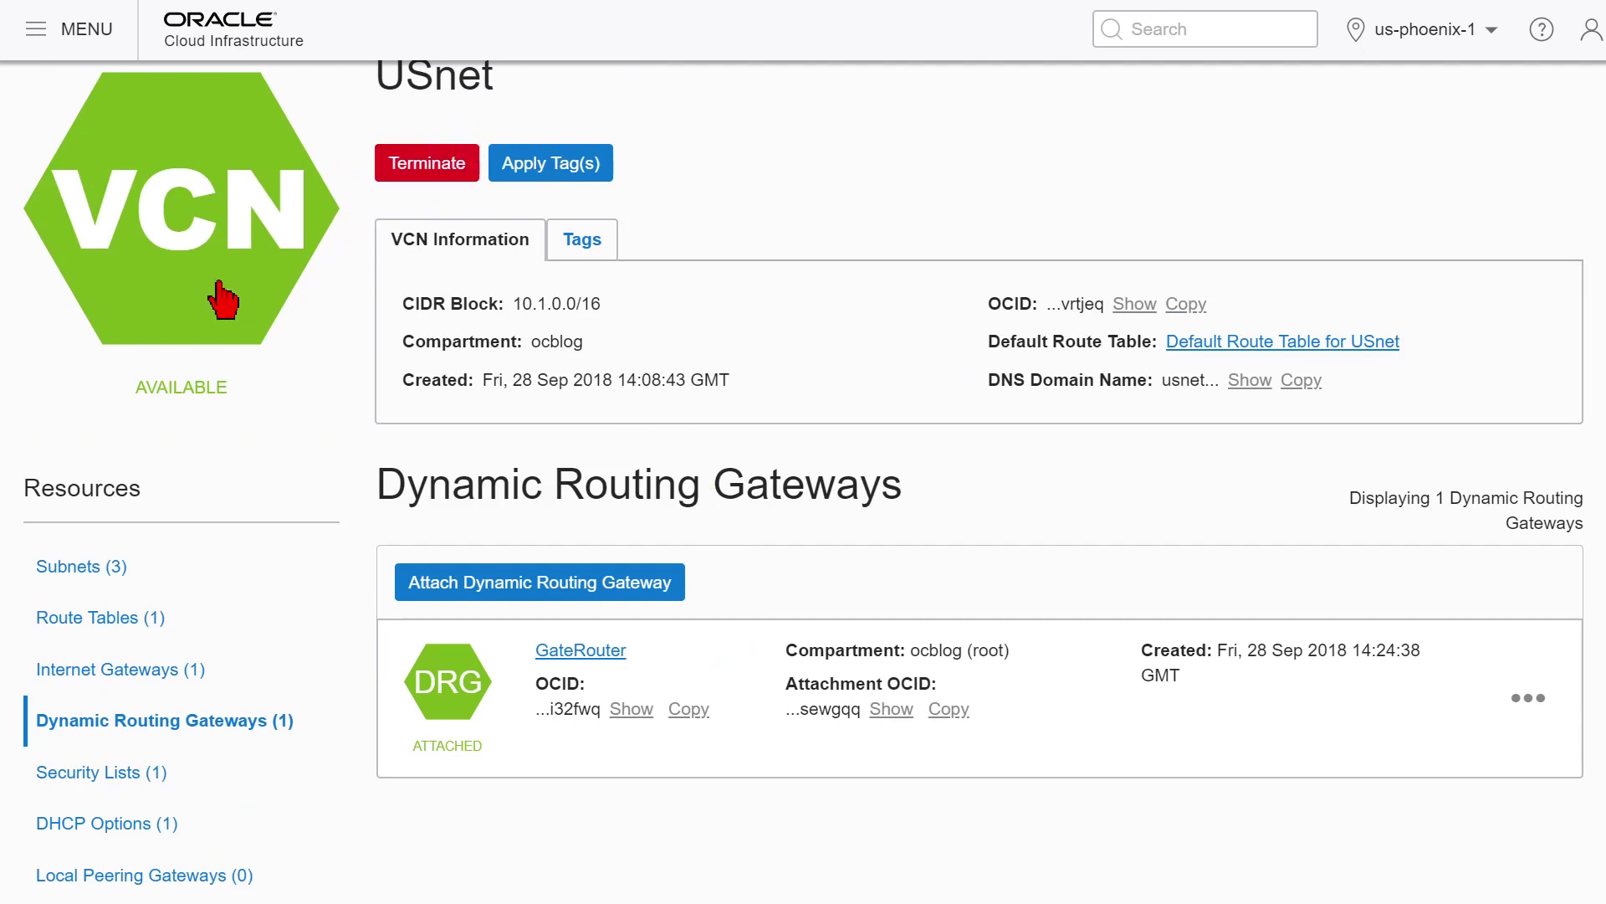
pyautogui.click(601, 656)
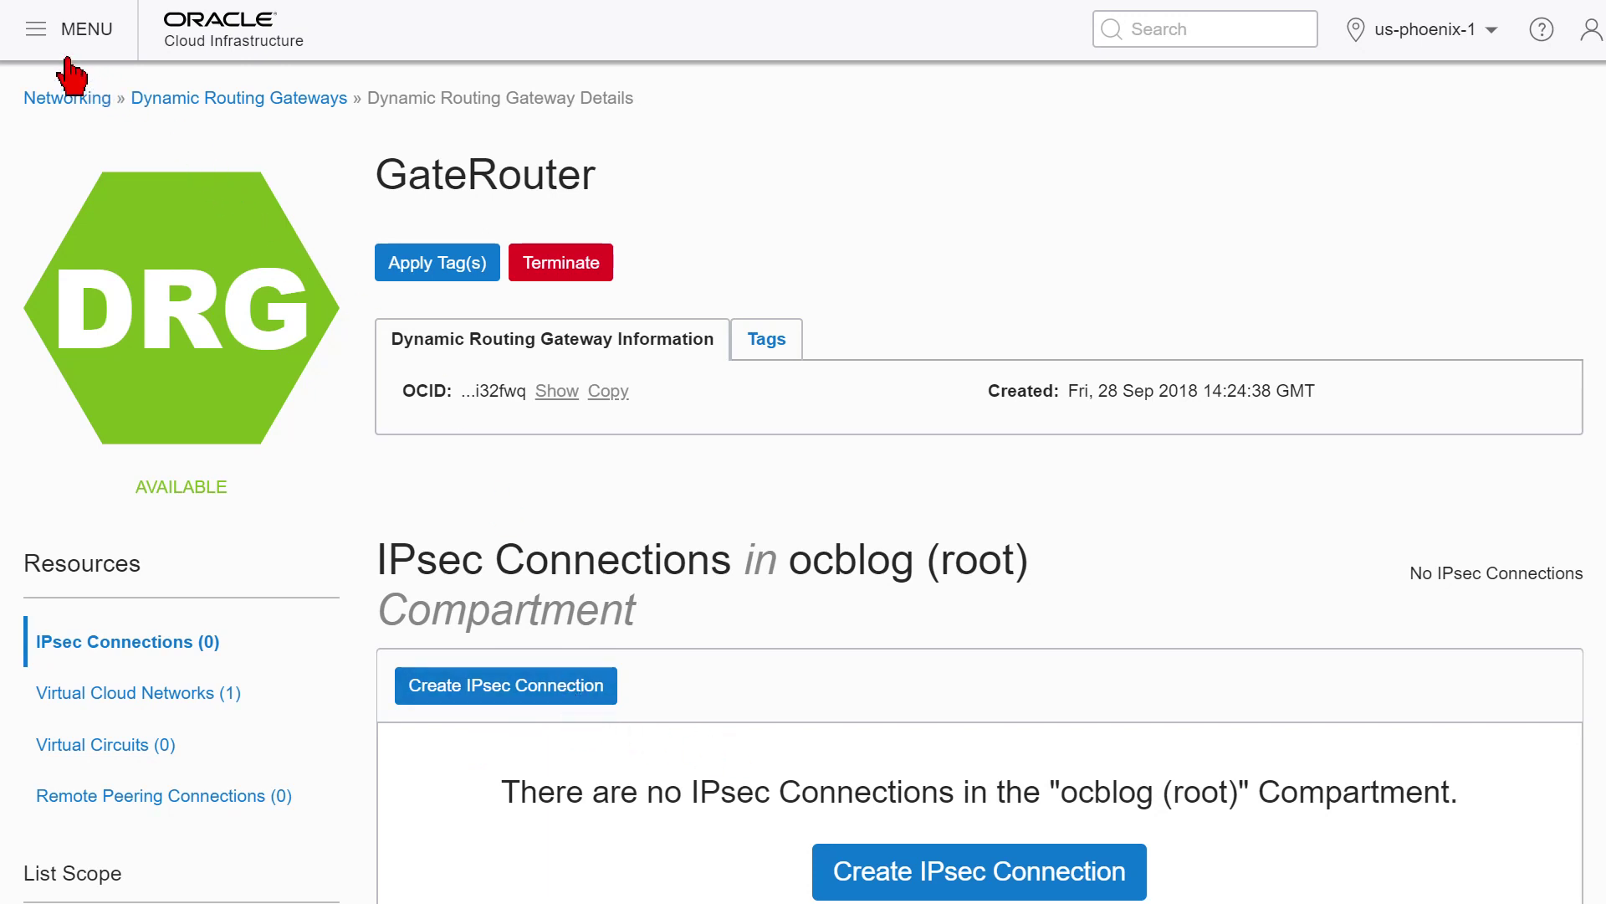
# Create a customer-premises equipment entry named OnprivePFsense with IP address 213.125.235.14 in the ocblog (root) compartment.
pyautogui.click(74, 99)
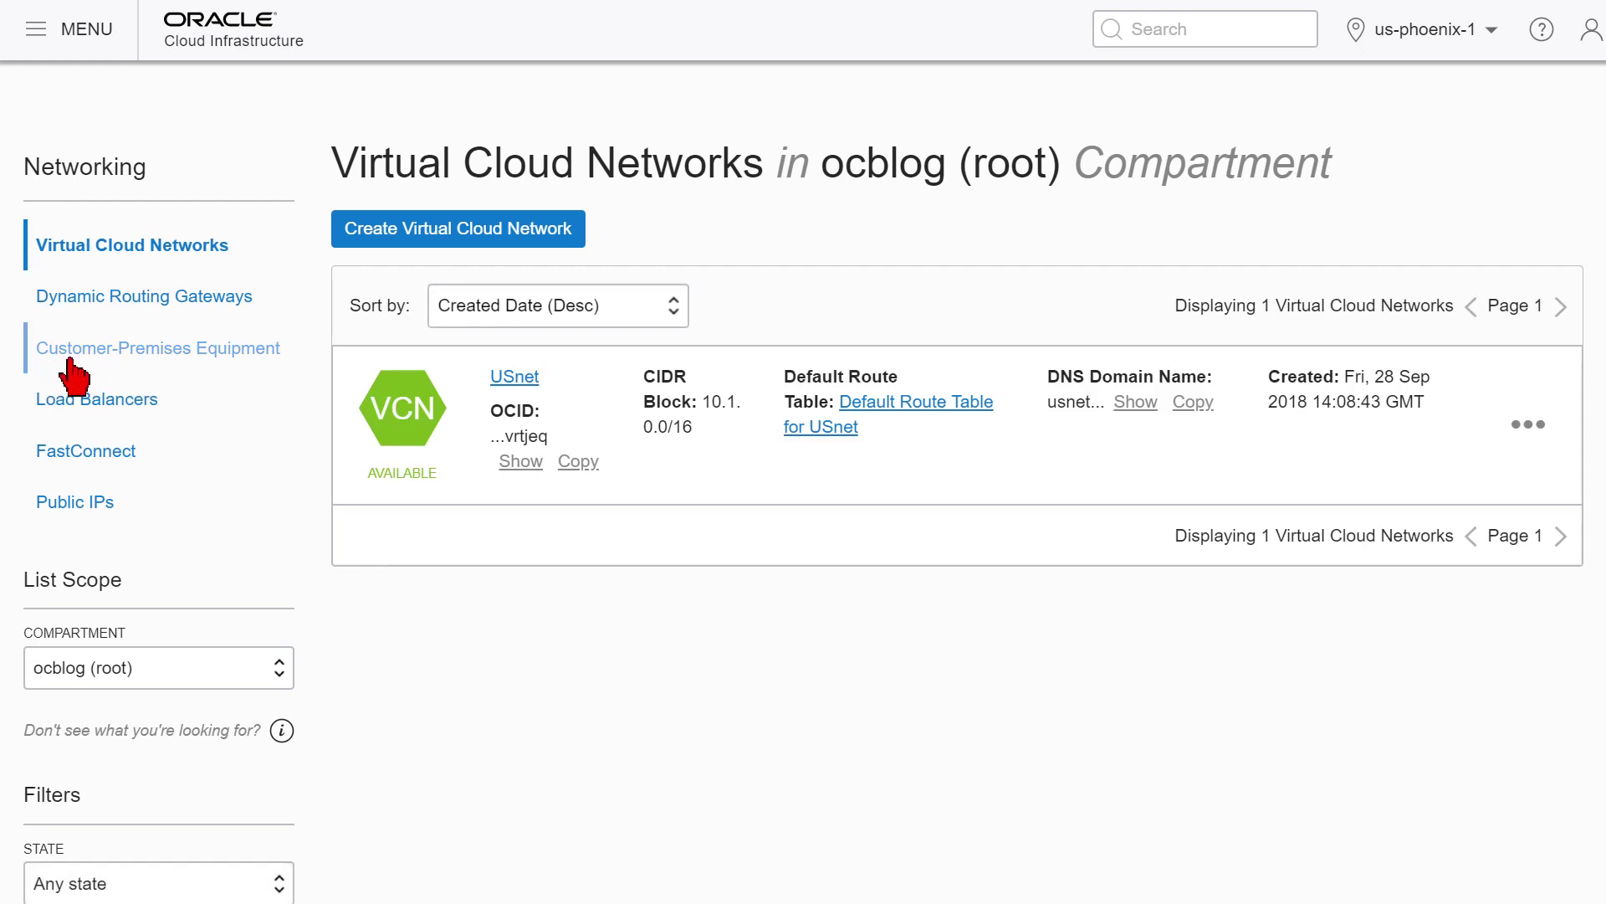
pyautogui.click(188, 371)
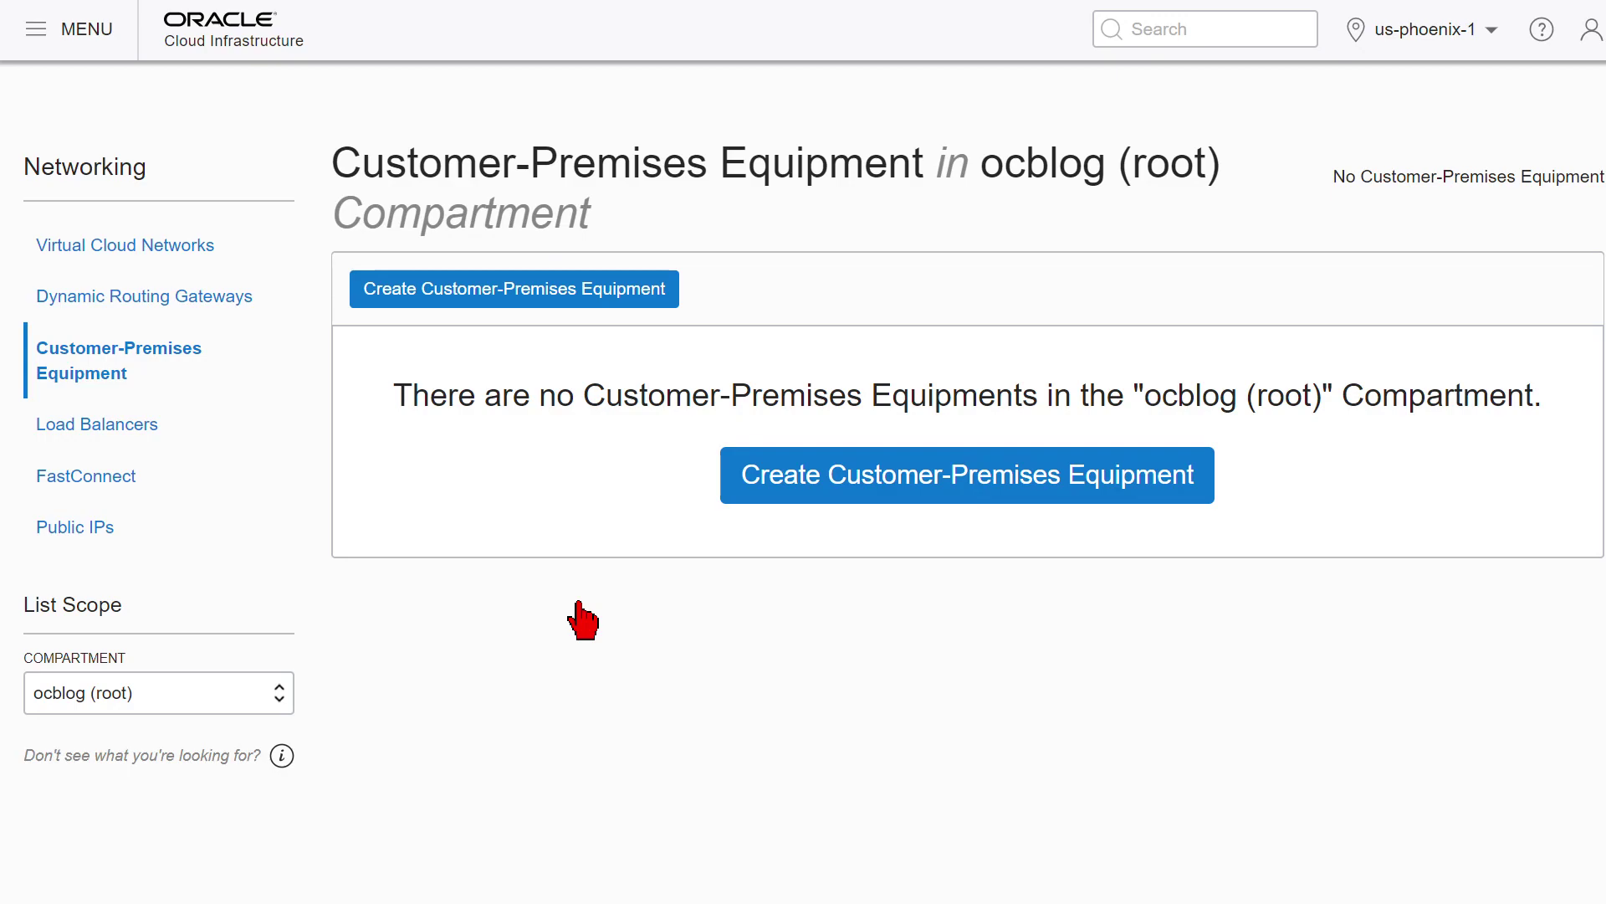
pyautogui.click(926, 490)
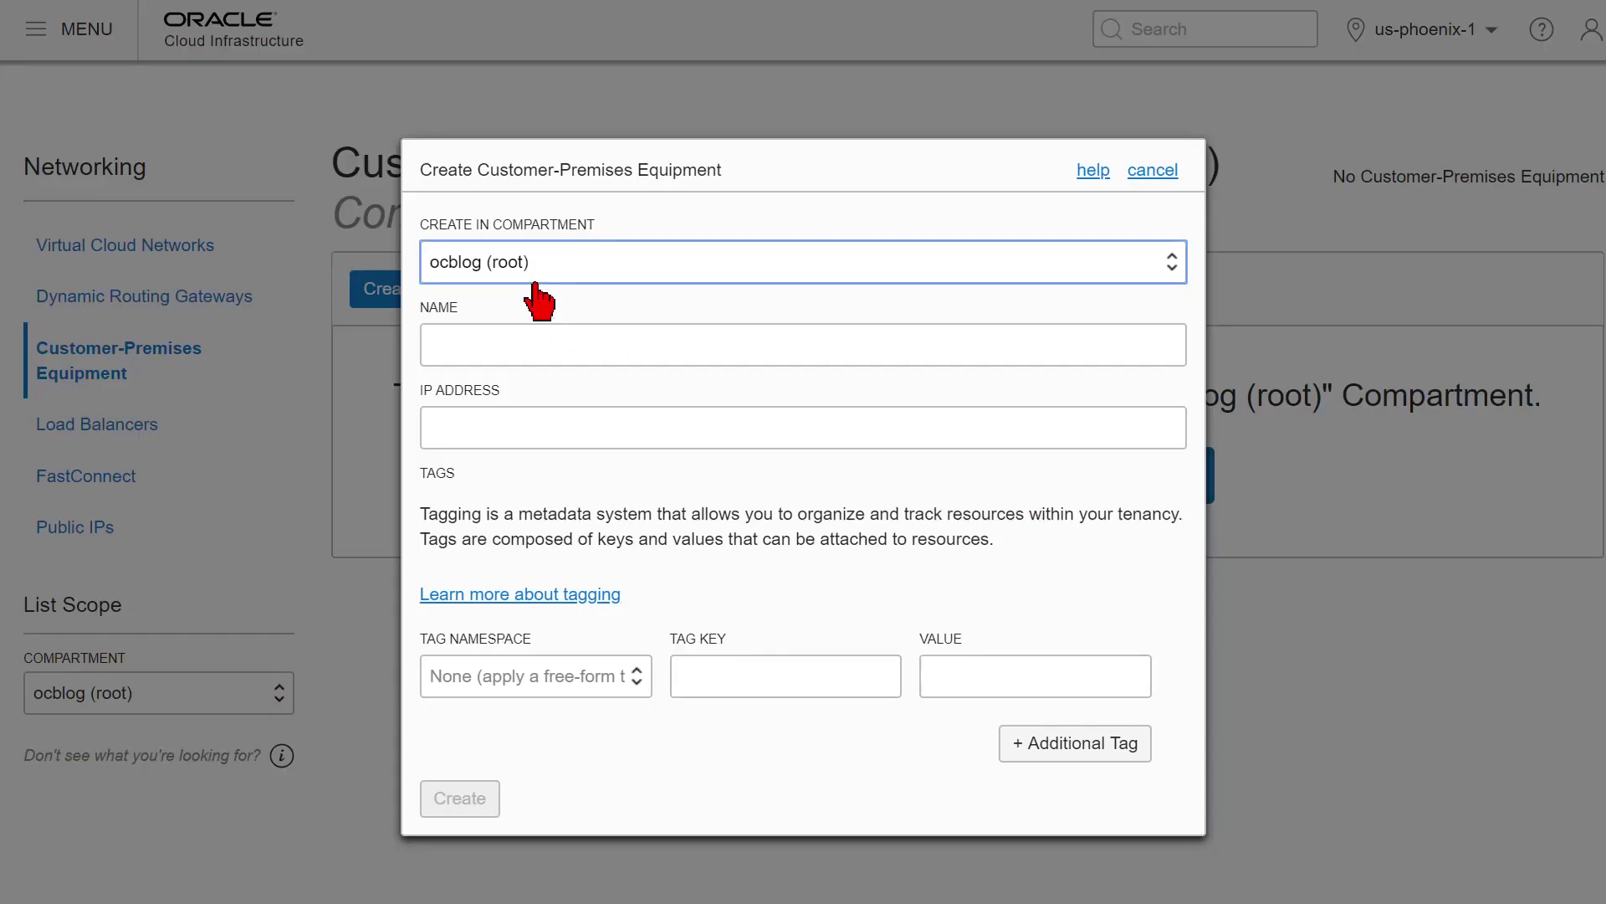
pyautogui.click(492, 356)
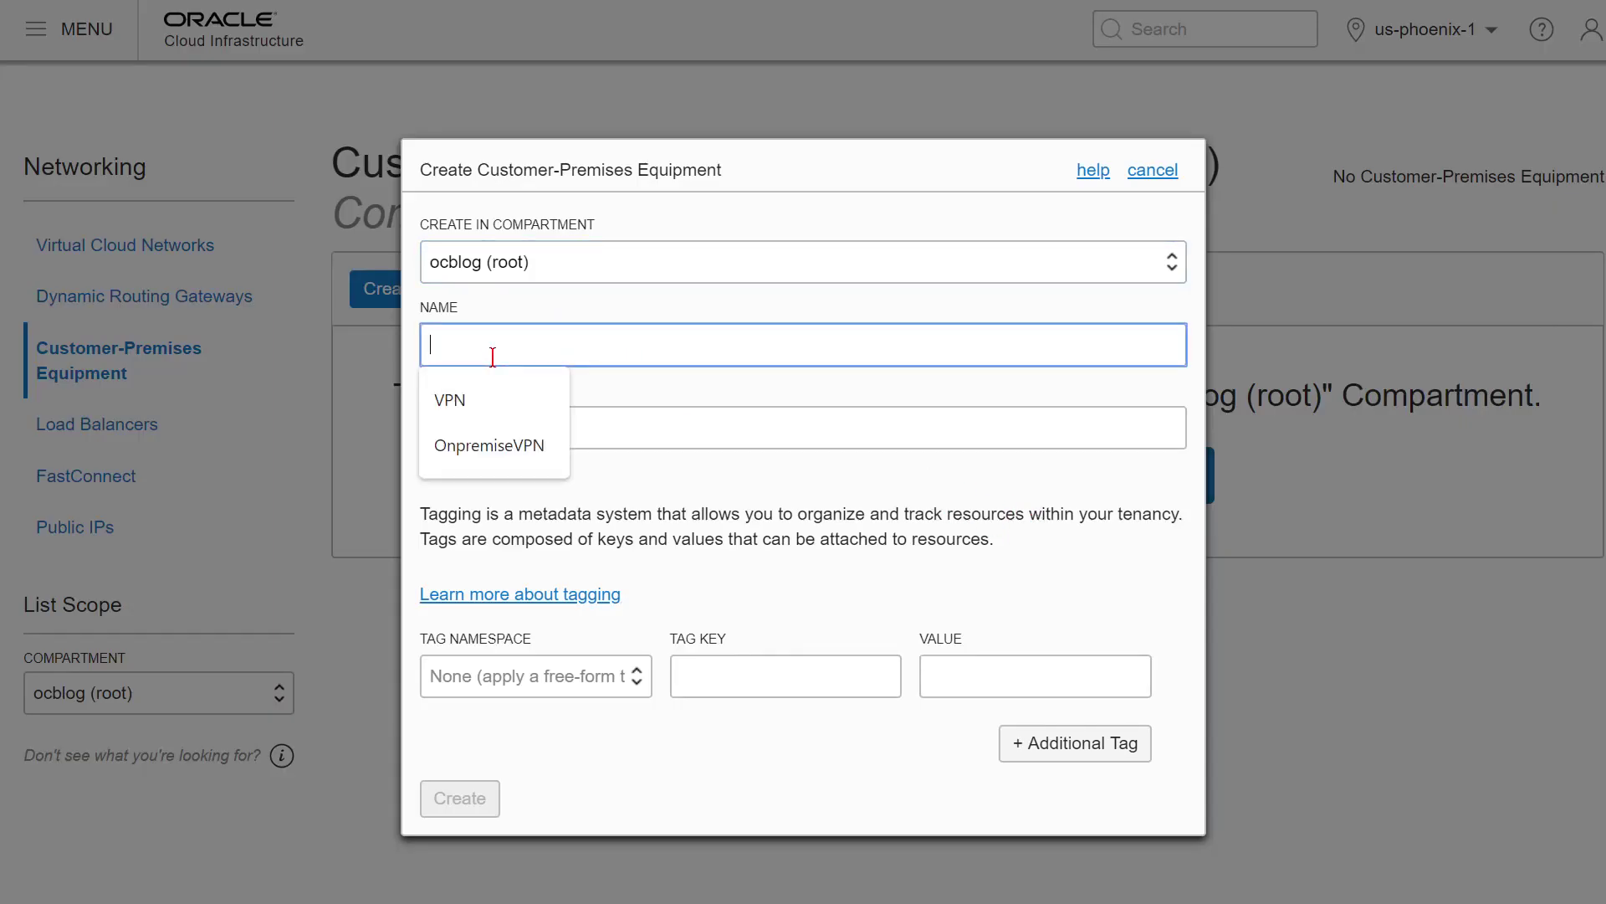
pyautogui.write('Onprive')
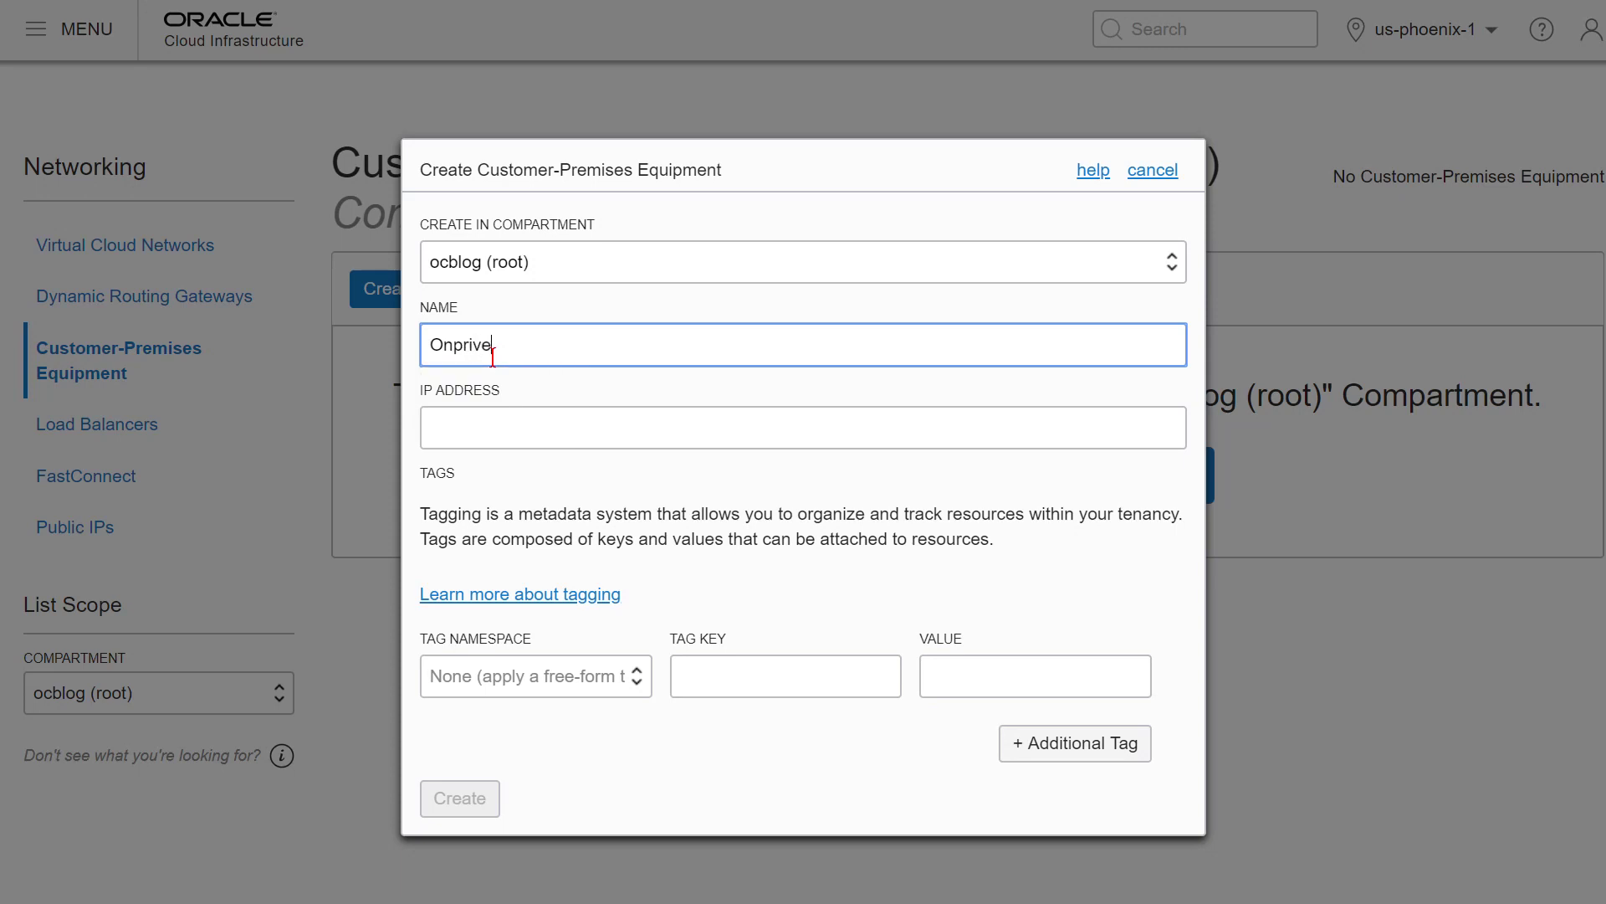
pyautogui.write('PFsend')
pyautogui.press('BackSpace')
pyautogui.press('BackSpace')
pyautogui.write('se')
pyautogui.click(540, 440)
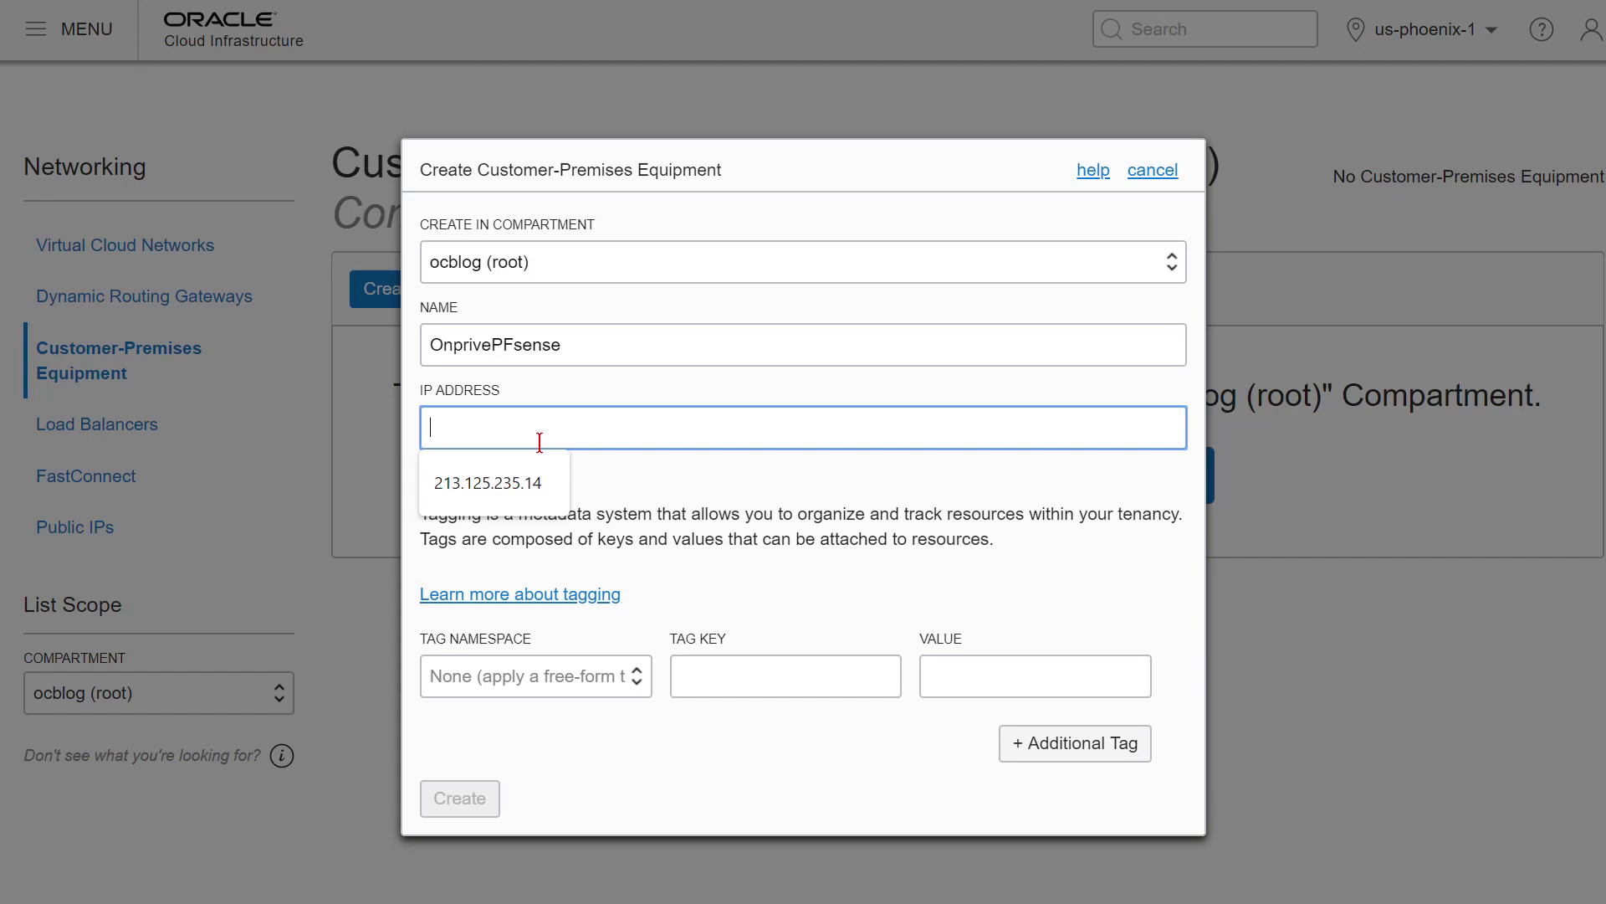
pyautogui.click(493, 483)
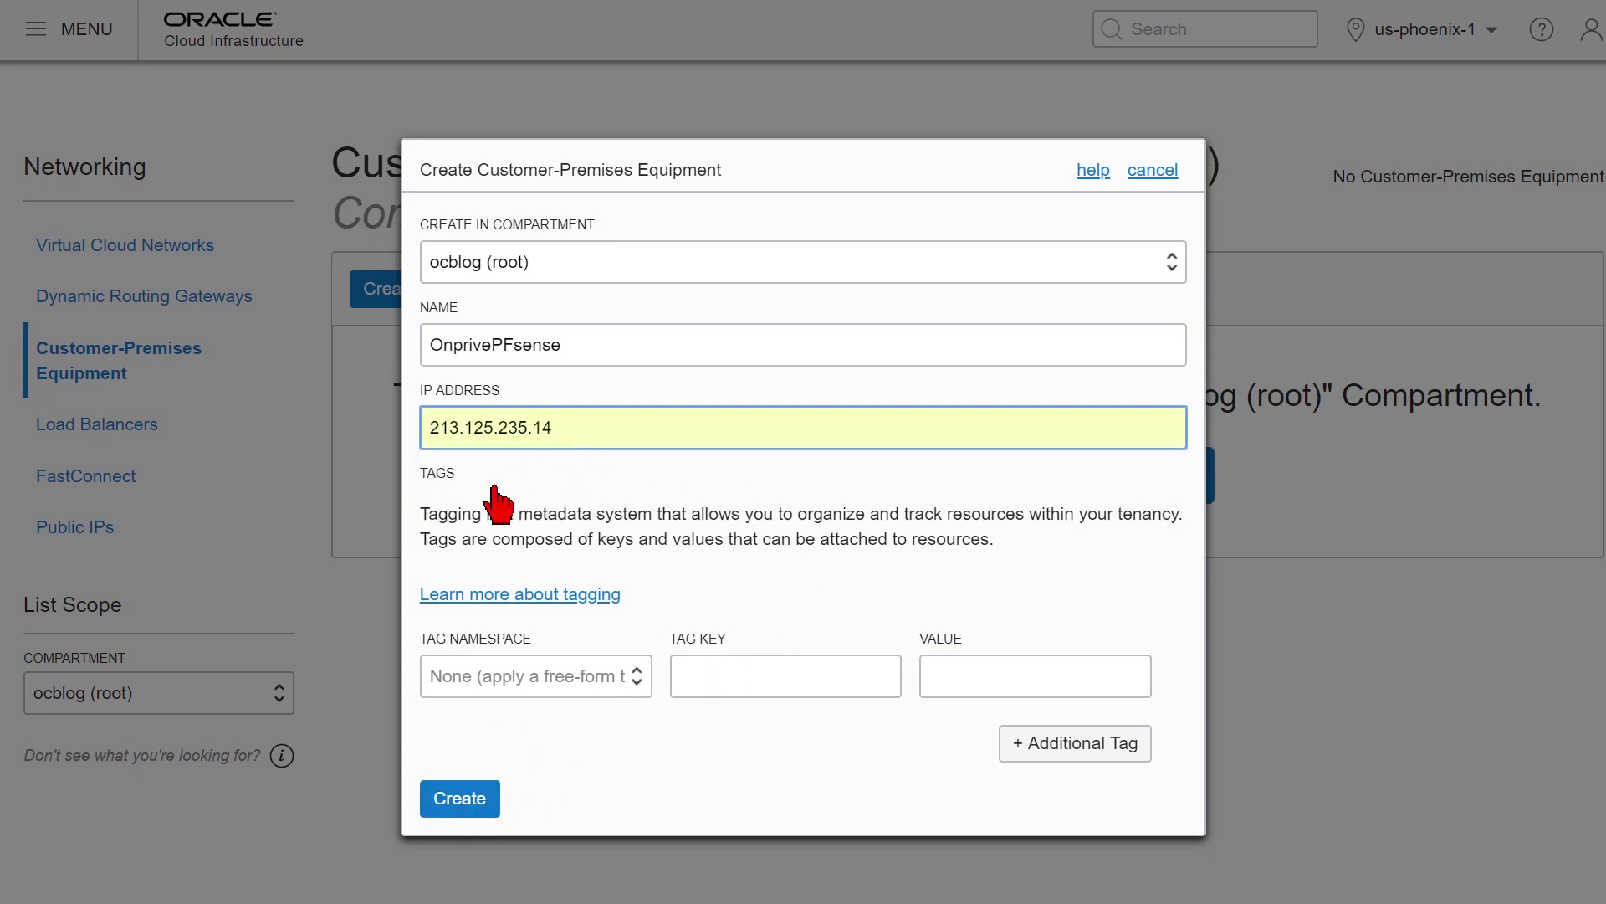
pyautogui.click(465, 801)
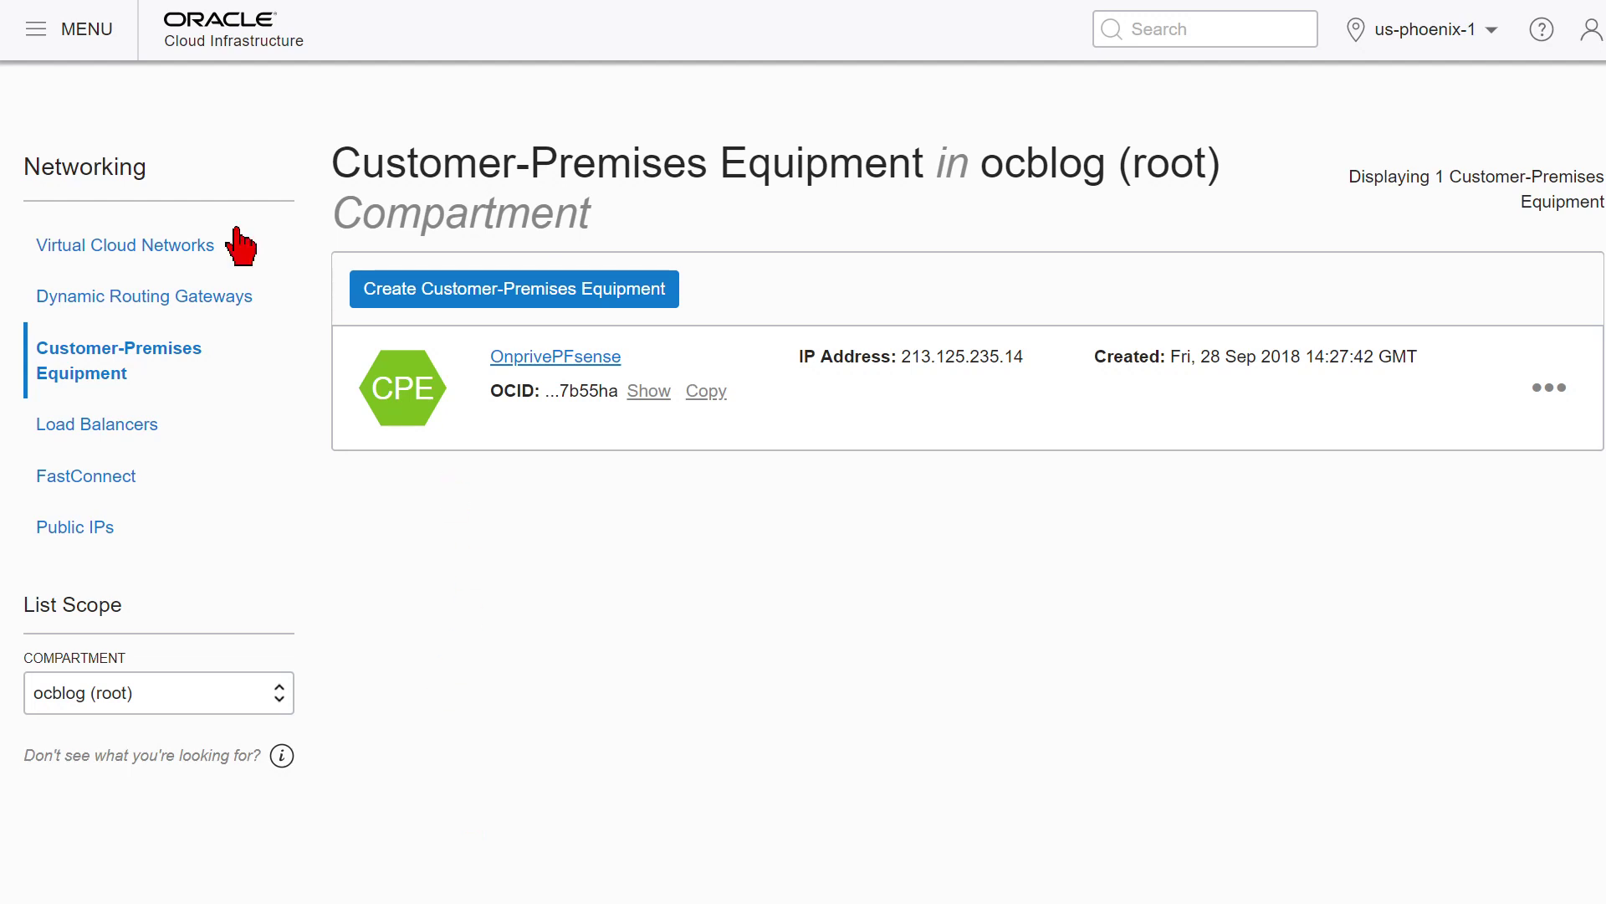
# Start a new IPsec connection on the GateRouter gateway and name it OnpremVPN.
pyautogui.click(174, 303)
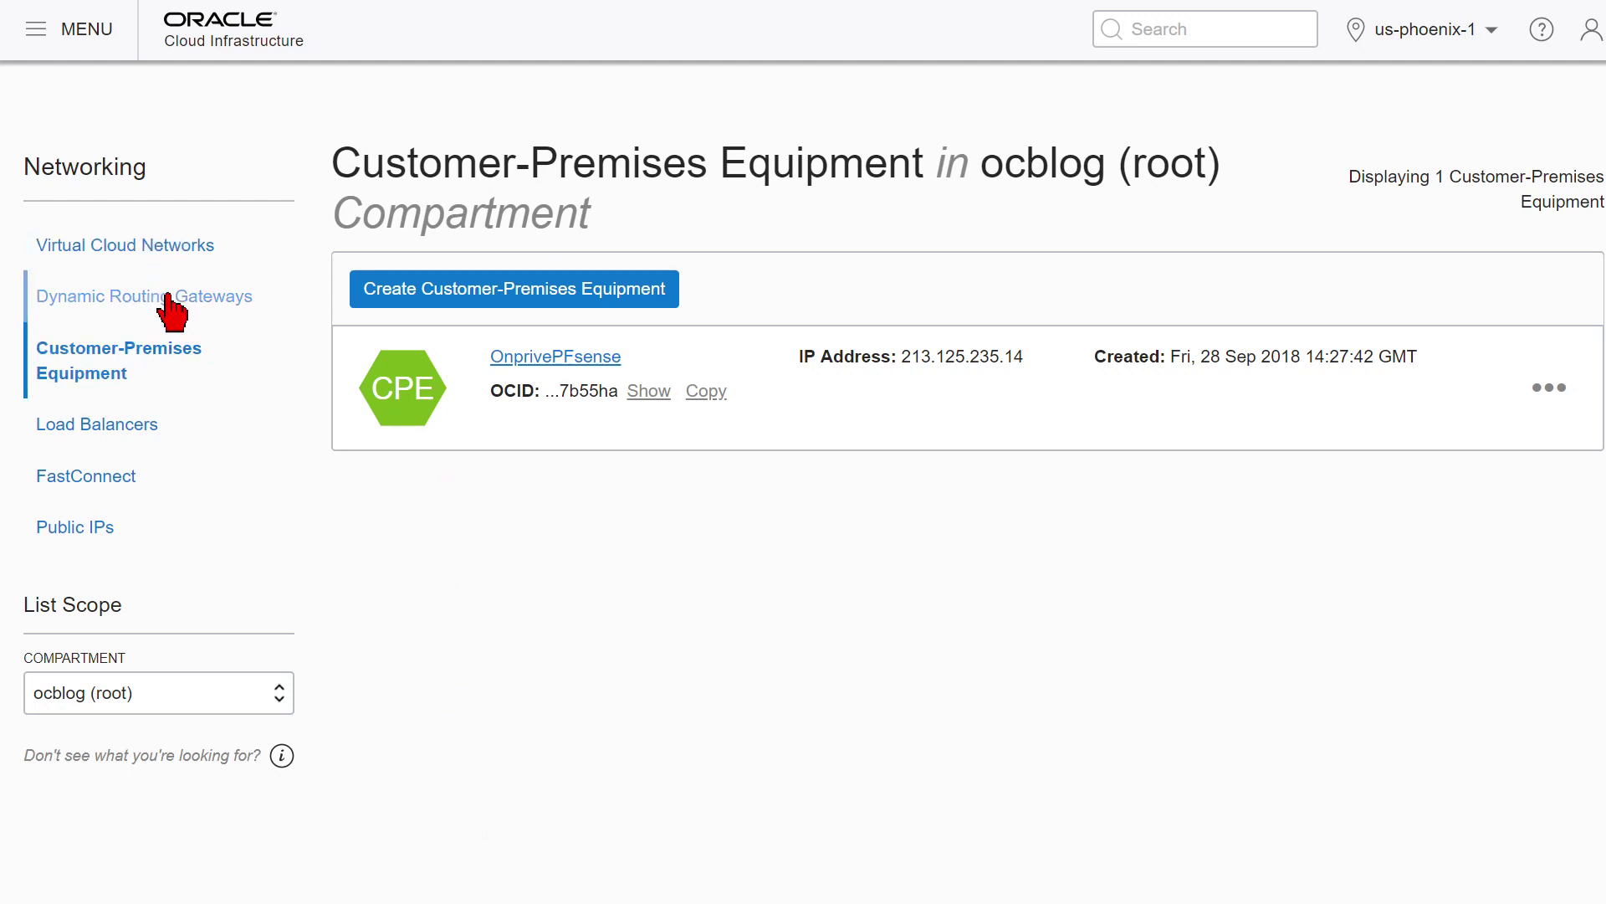
pyautogui.click(534, 358)
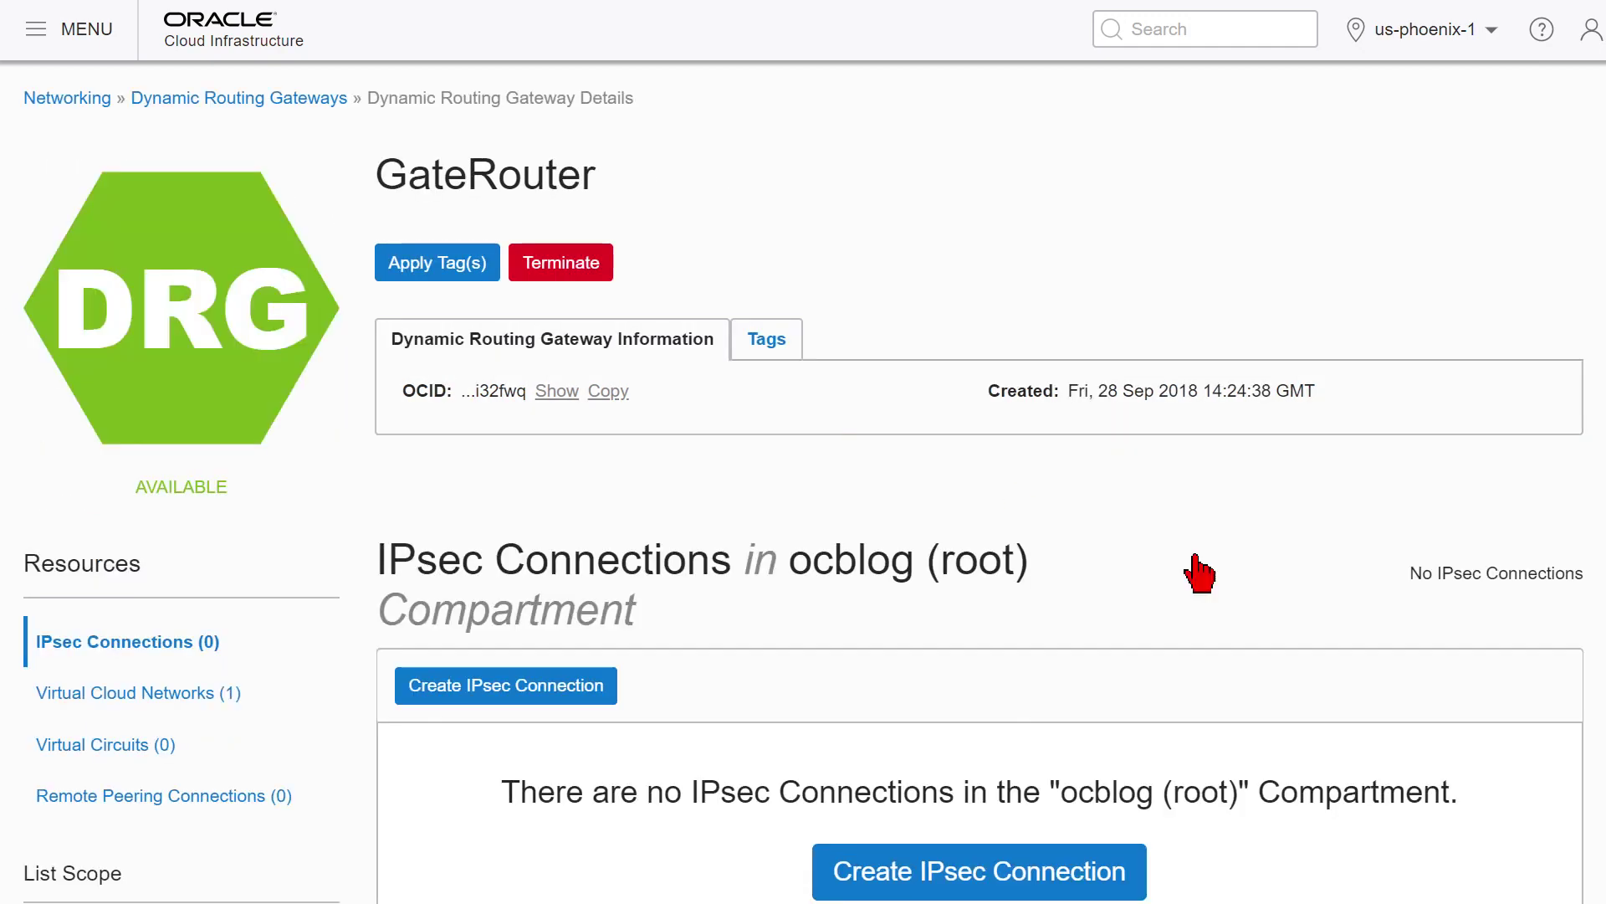
pyautogui.scroll(-3, 489, 464)
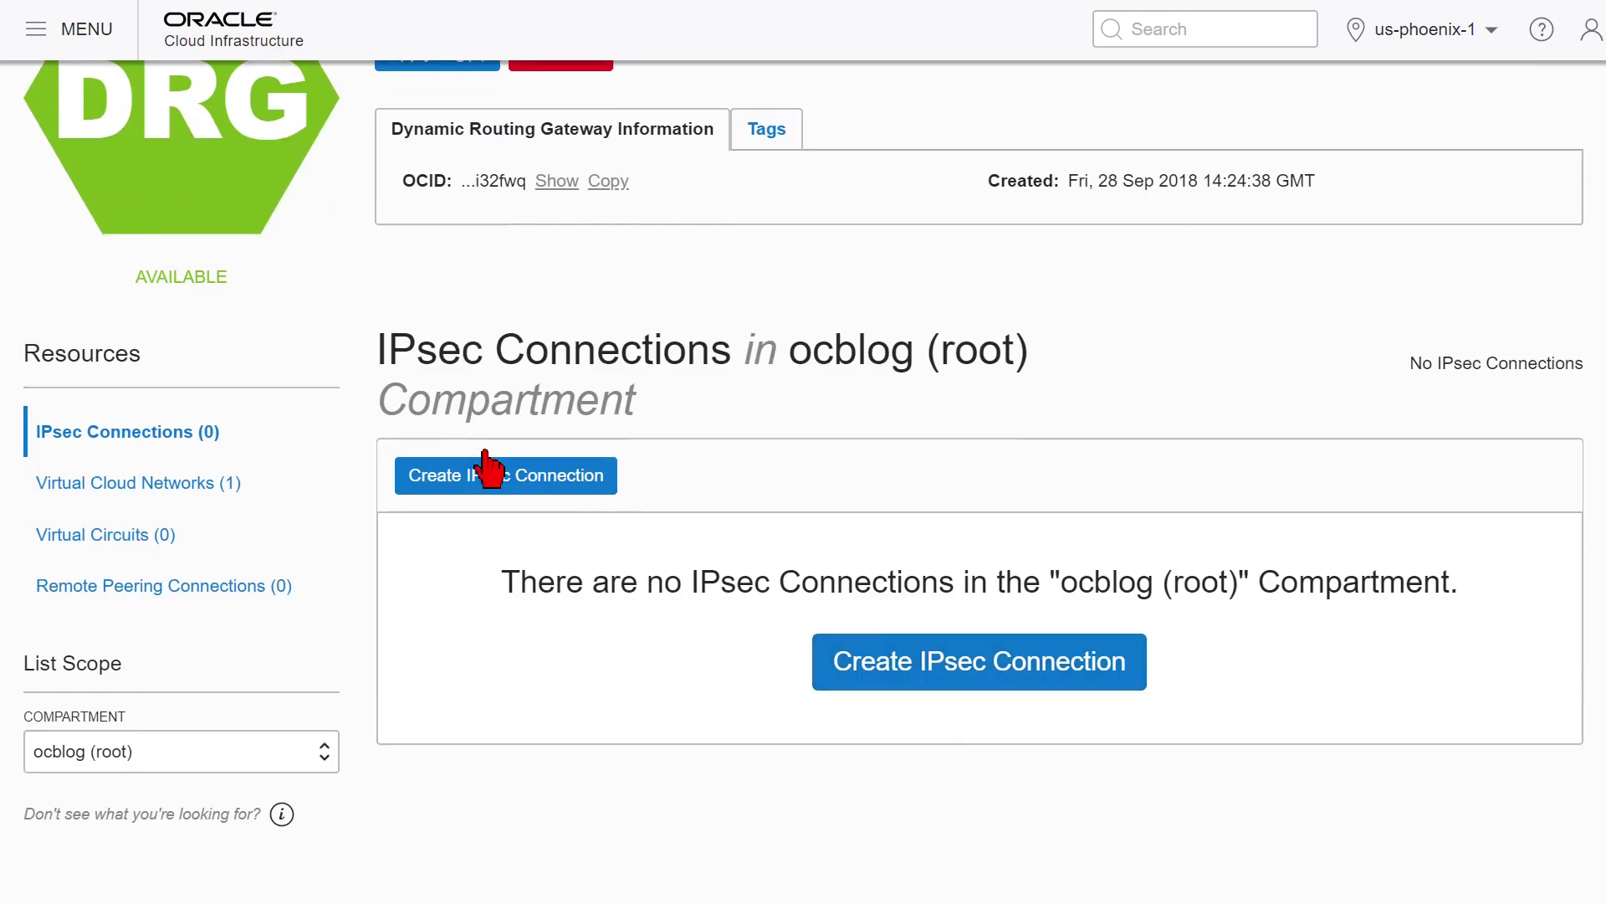
pyautogui.click(576, 485)
pyautogui.click(518, 355)
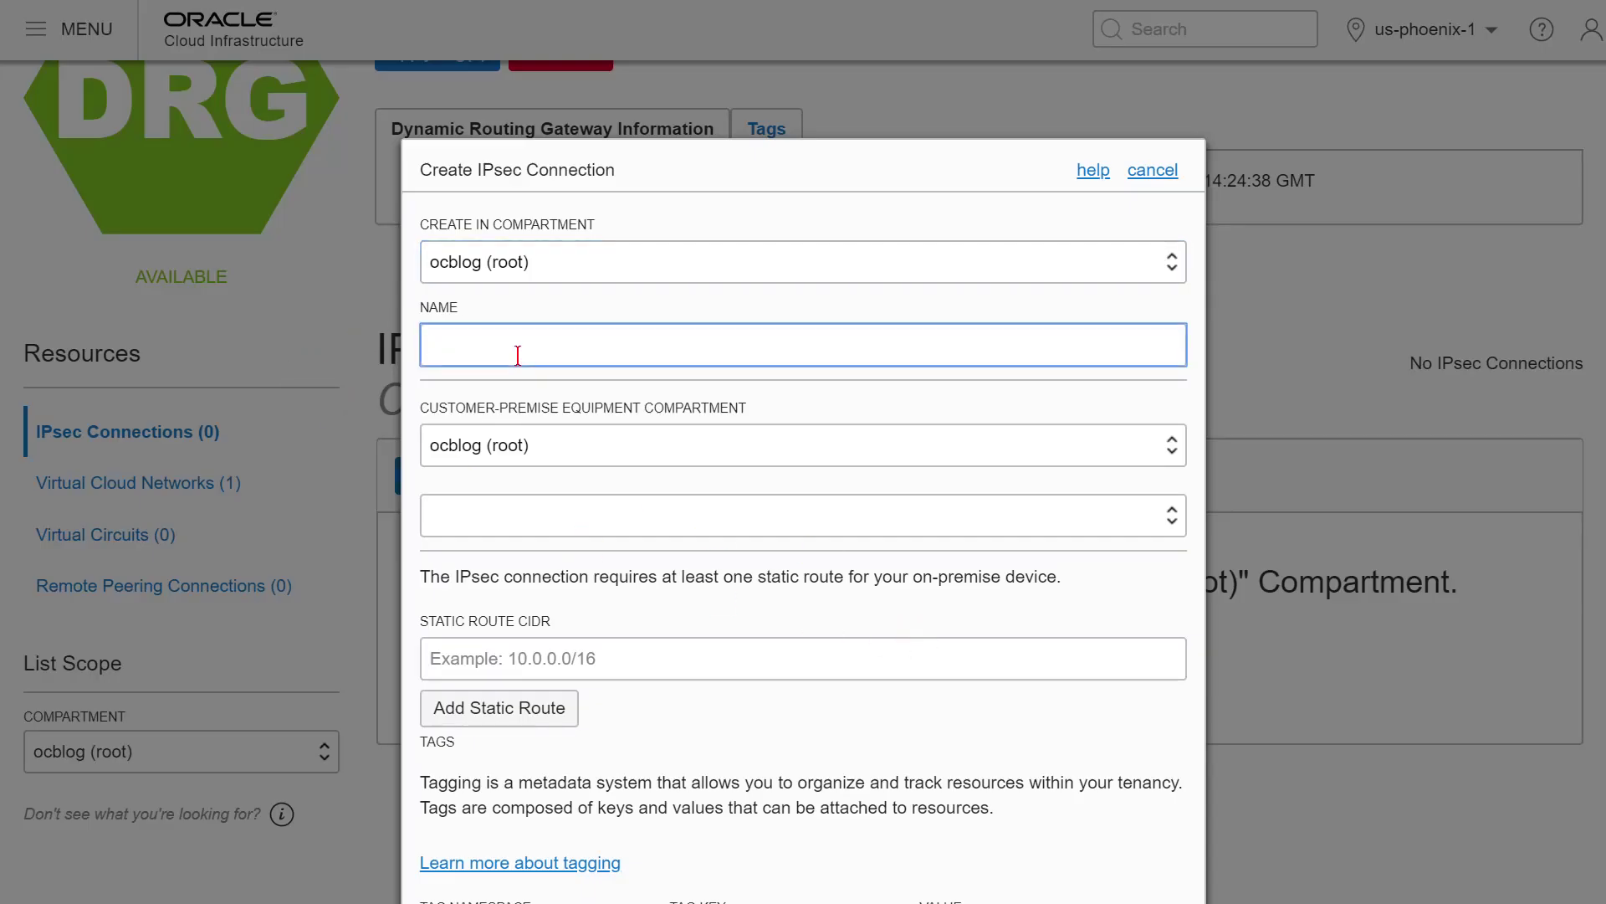
pyautogui.write('Onsp')
pyautogui.write('pro')
pyautogui.write('m')
pyautogui.press('BackSpace')
pyautogui.press('BackSpace')
pyautogui.write('emVPB')
pyautogui.press('BackSpace')
pyautogui.write('N')
# Select OnprivePFsense as the customer-premises equipment, set the static route CIDR to 192.168.1.0/24, and create the IPsec connection.
pyautogui.click(477, 527)
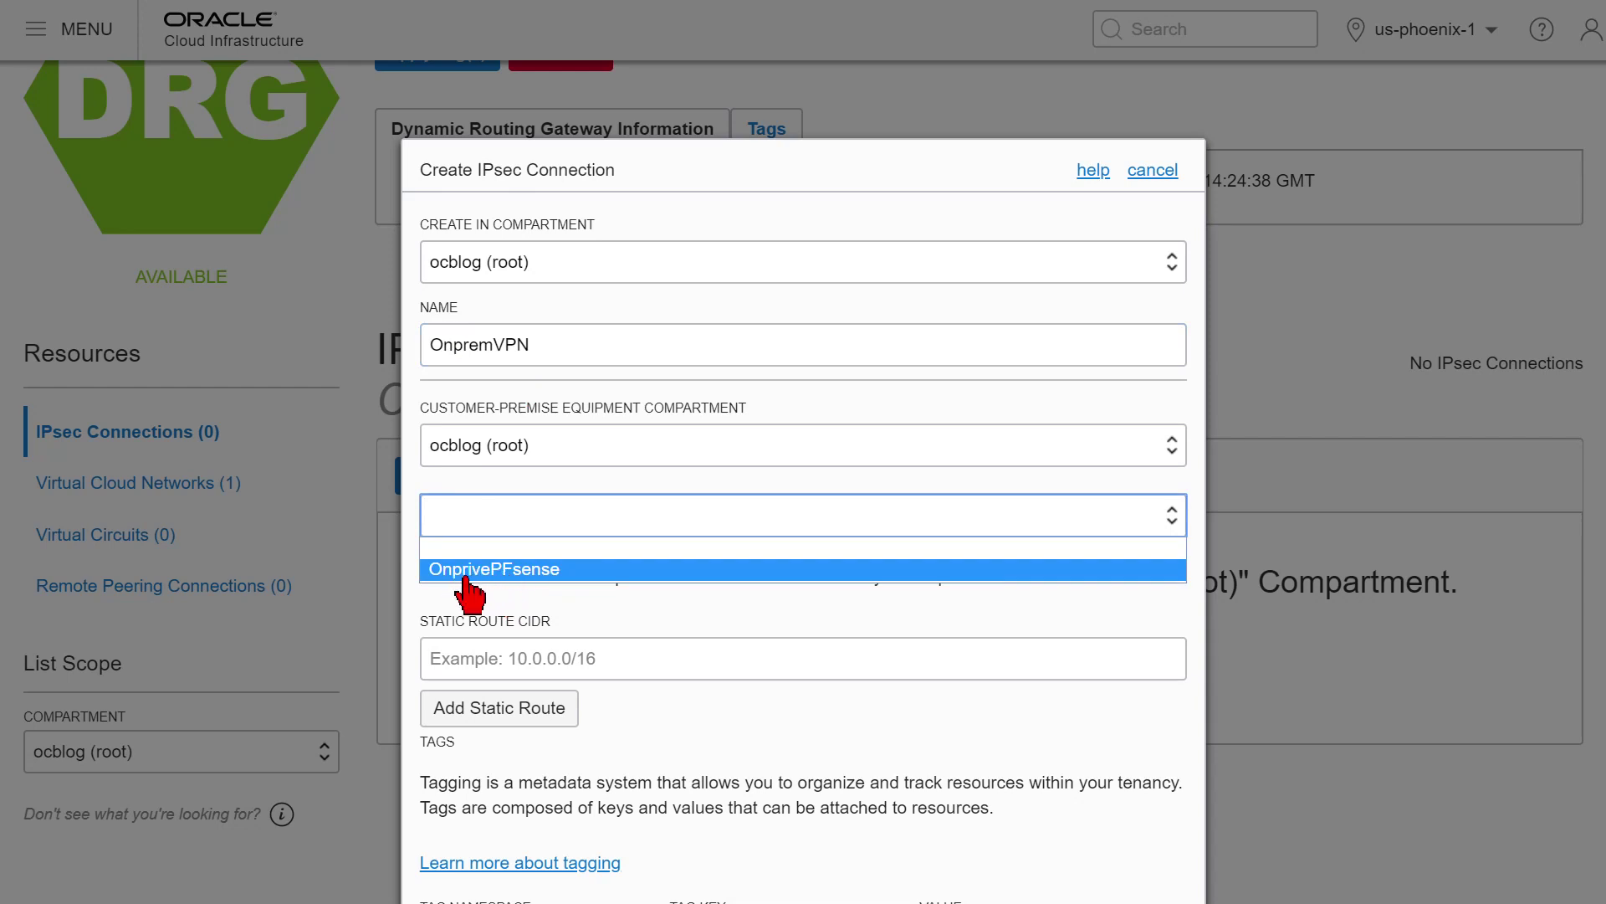
pyautogui.click(468, 578)
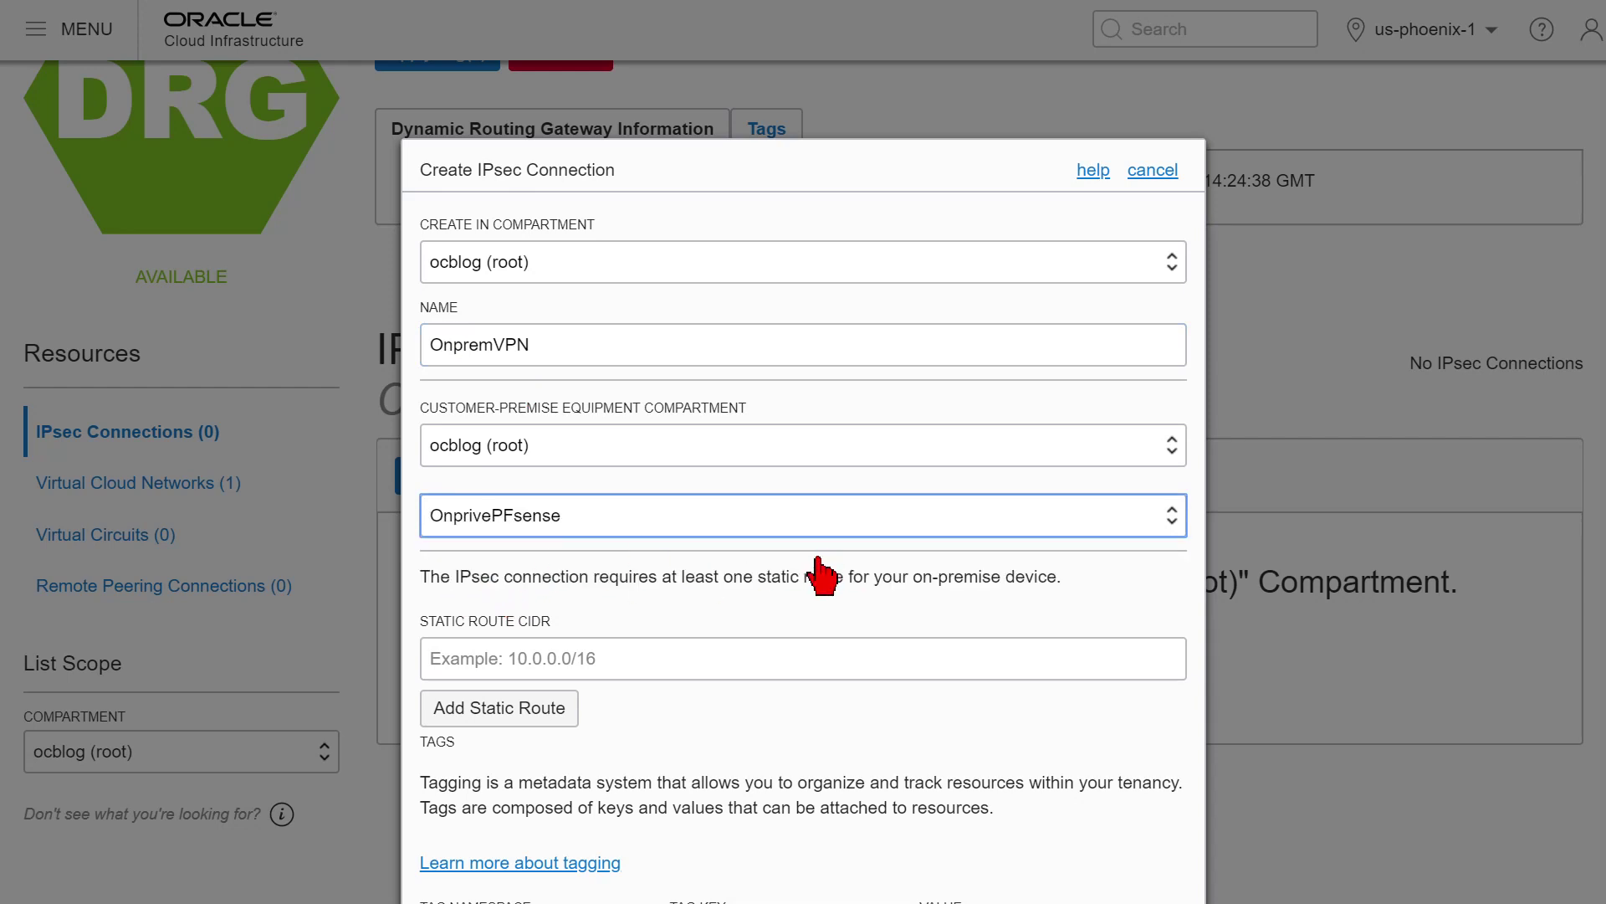
pyautogui.click(623, 659)
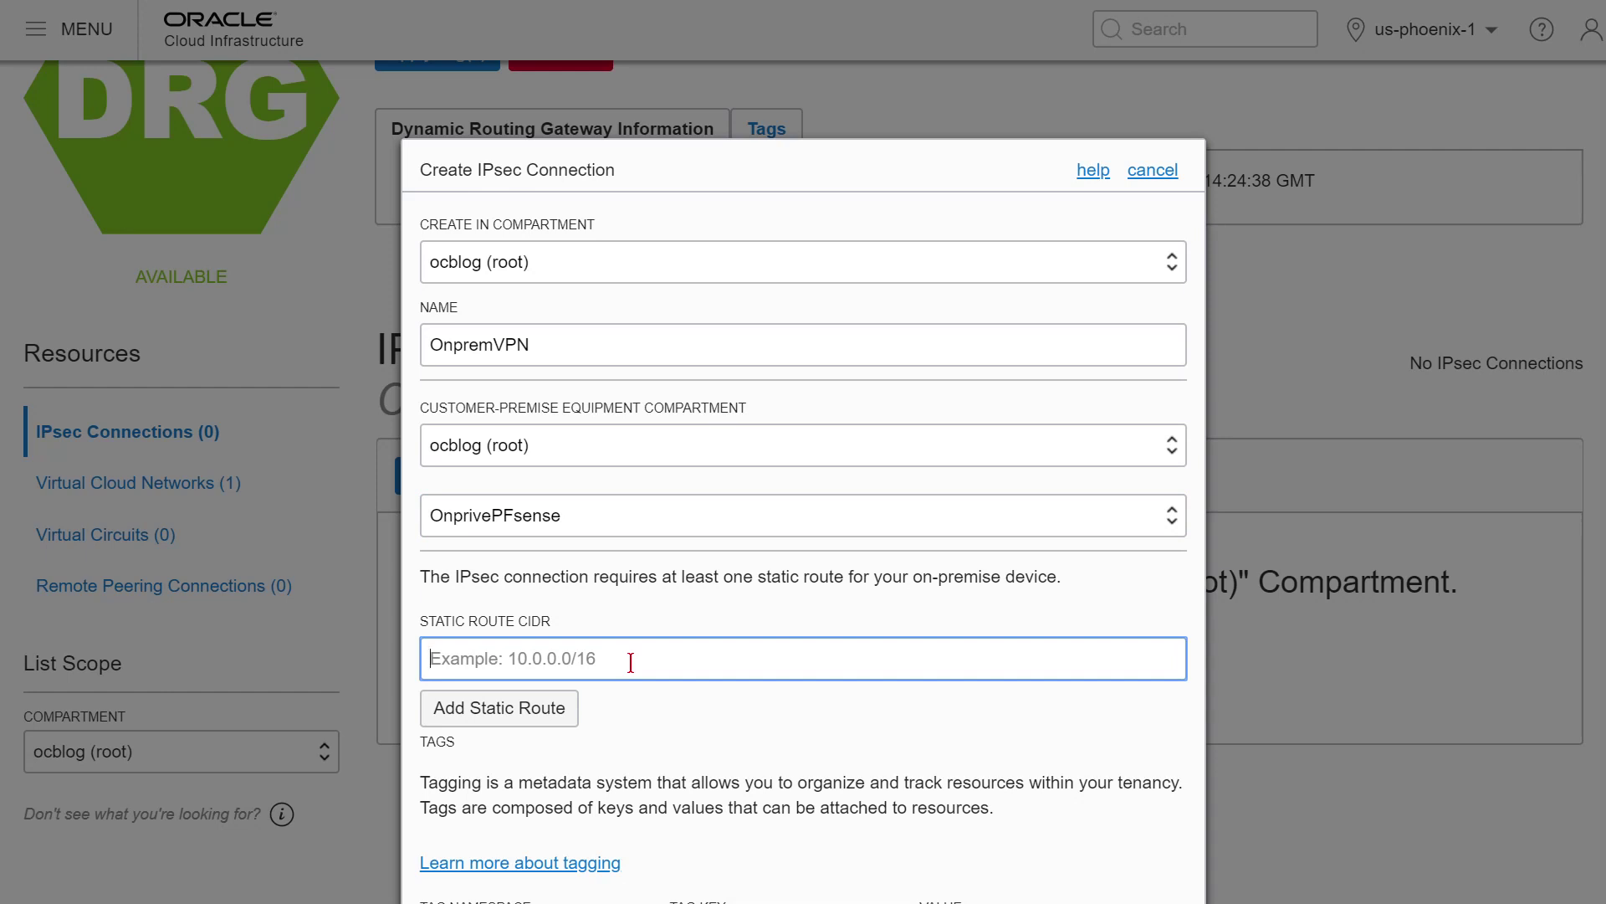
pyautogui.write('192.168')
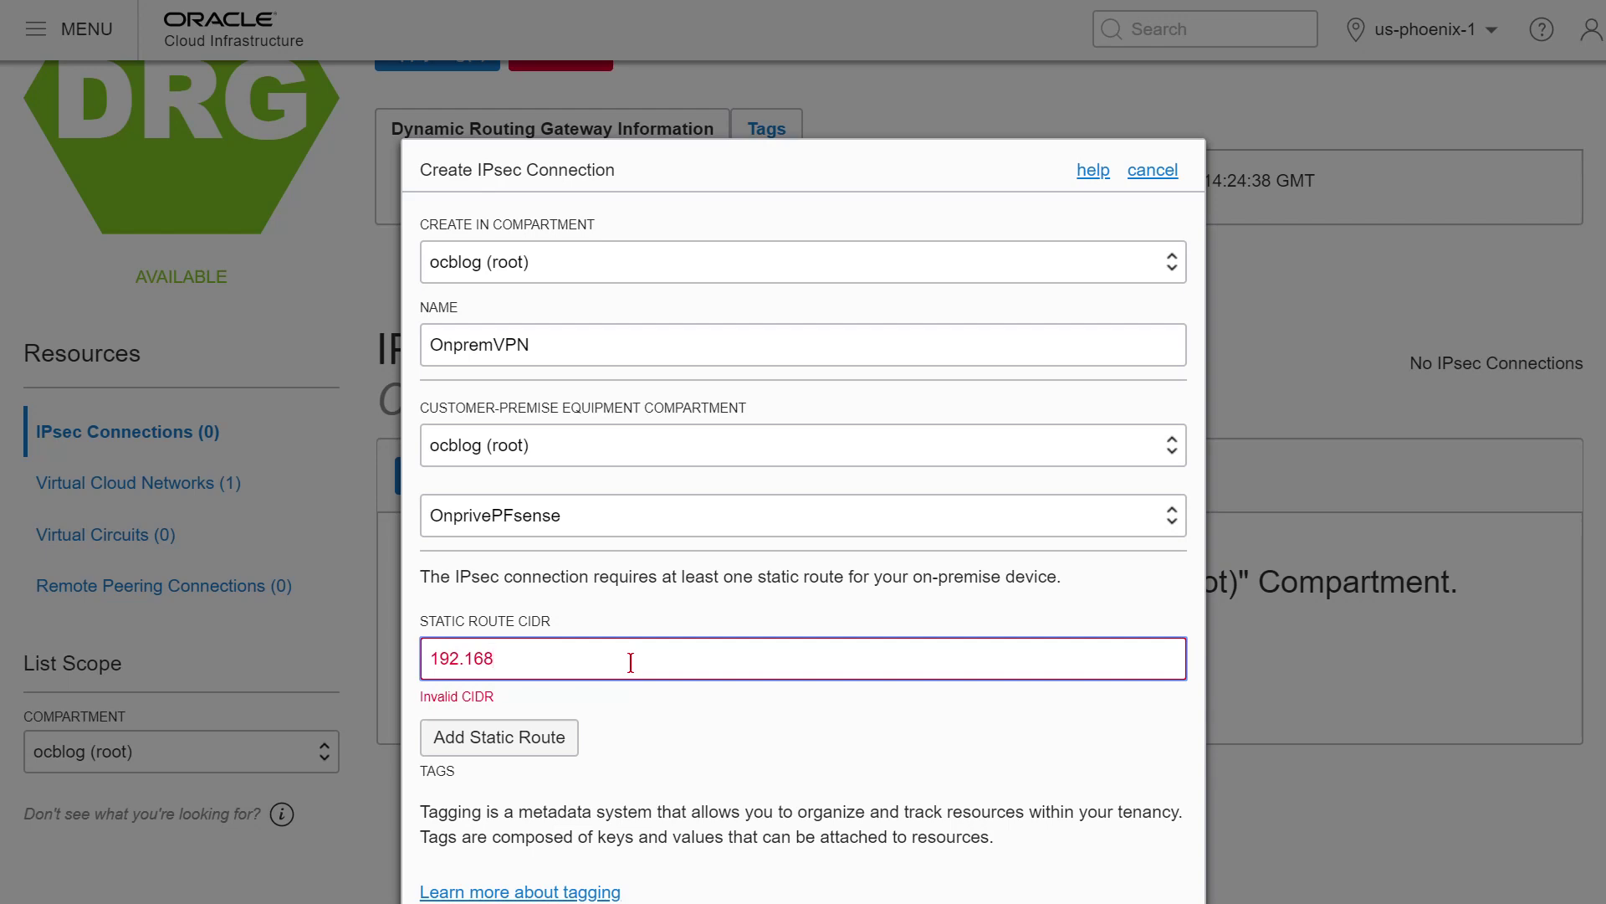
pyautogui.write('.1.0/24')
pyautogui.scroll(-4, 631, 661)
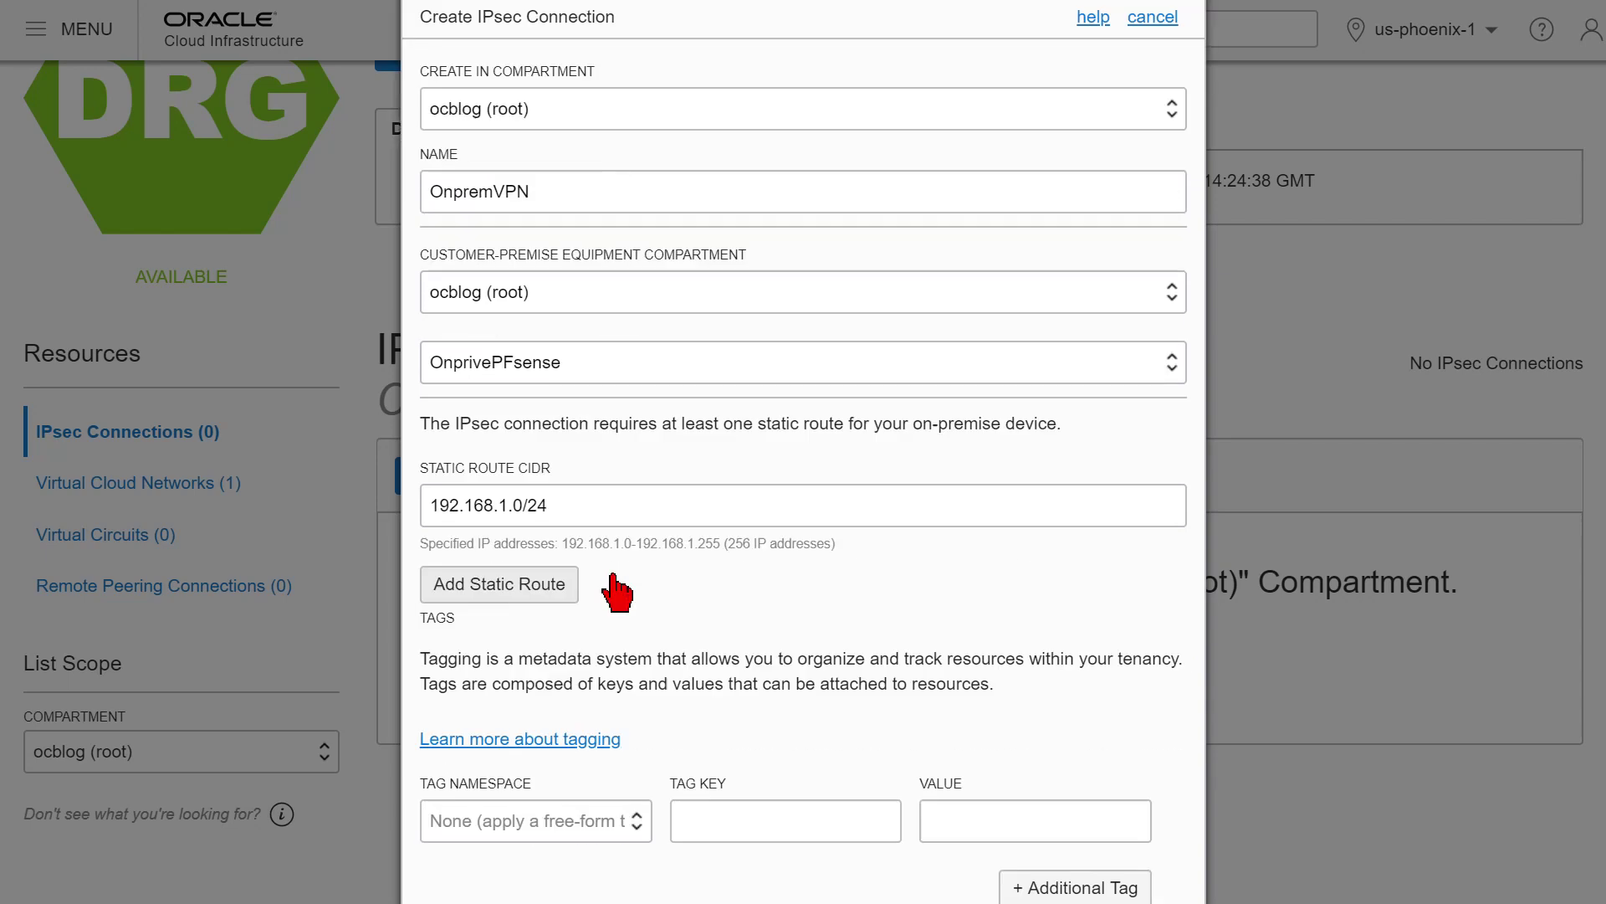
pyautogui.click(549, 764)
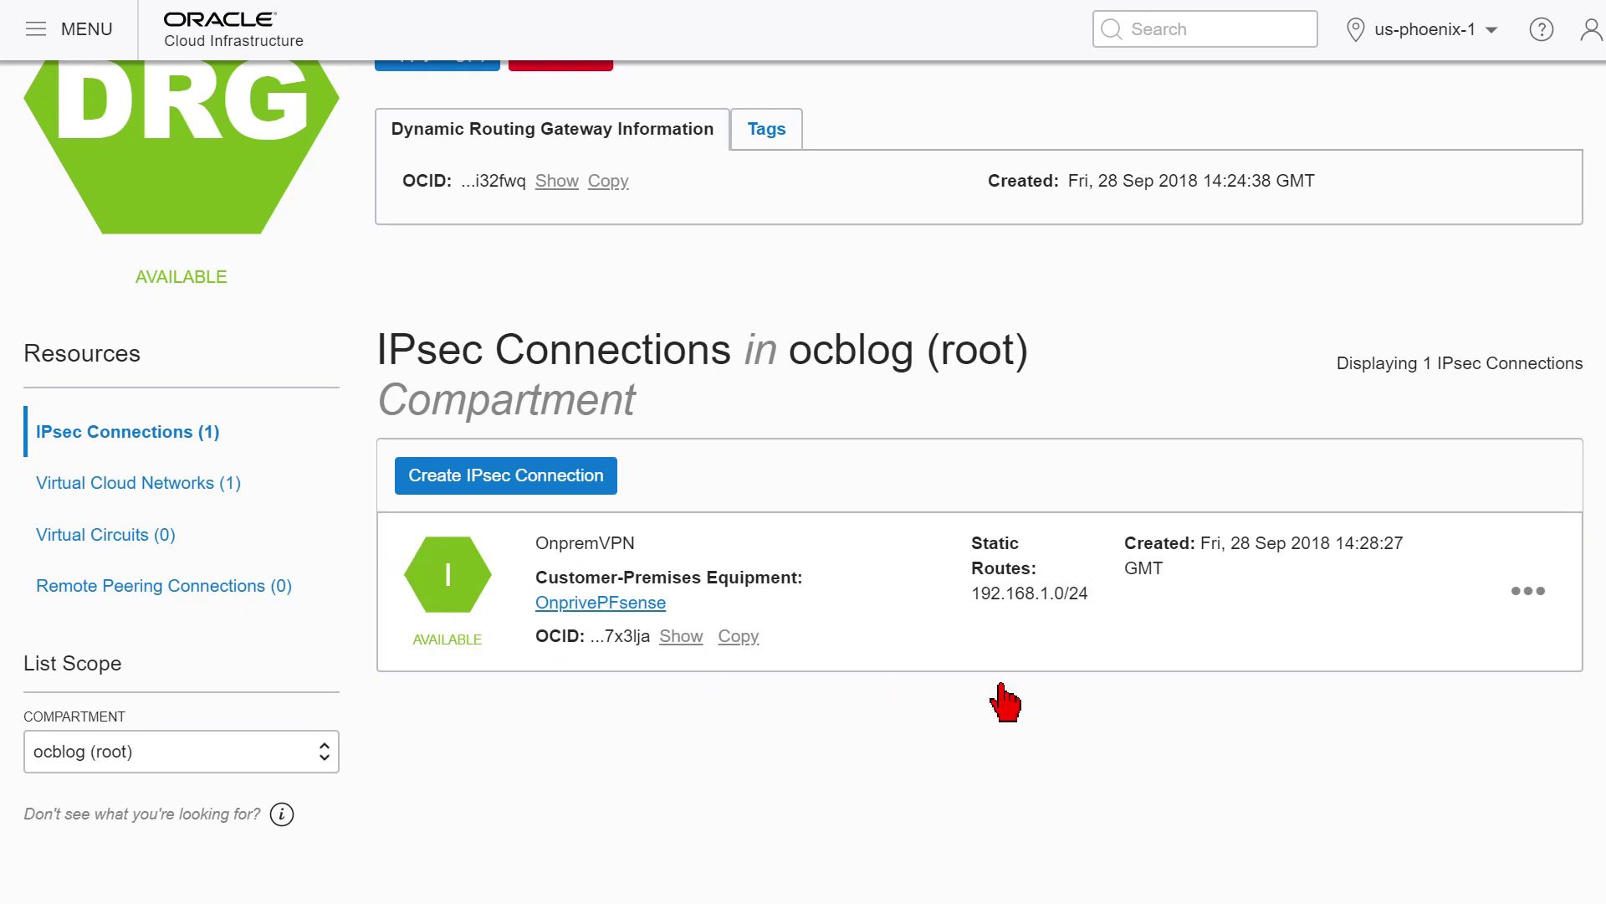
# Open OnpremVPN's tunnel information and examine both tunnels' IP addresses and the first tunnel's shared secret.
pyautogui.click(1528, 591)
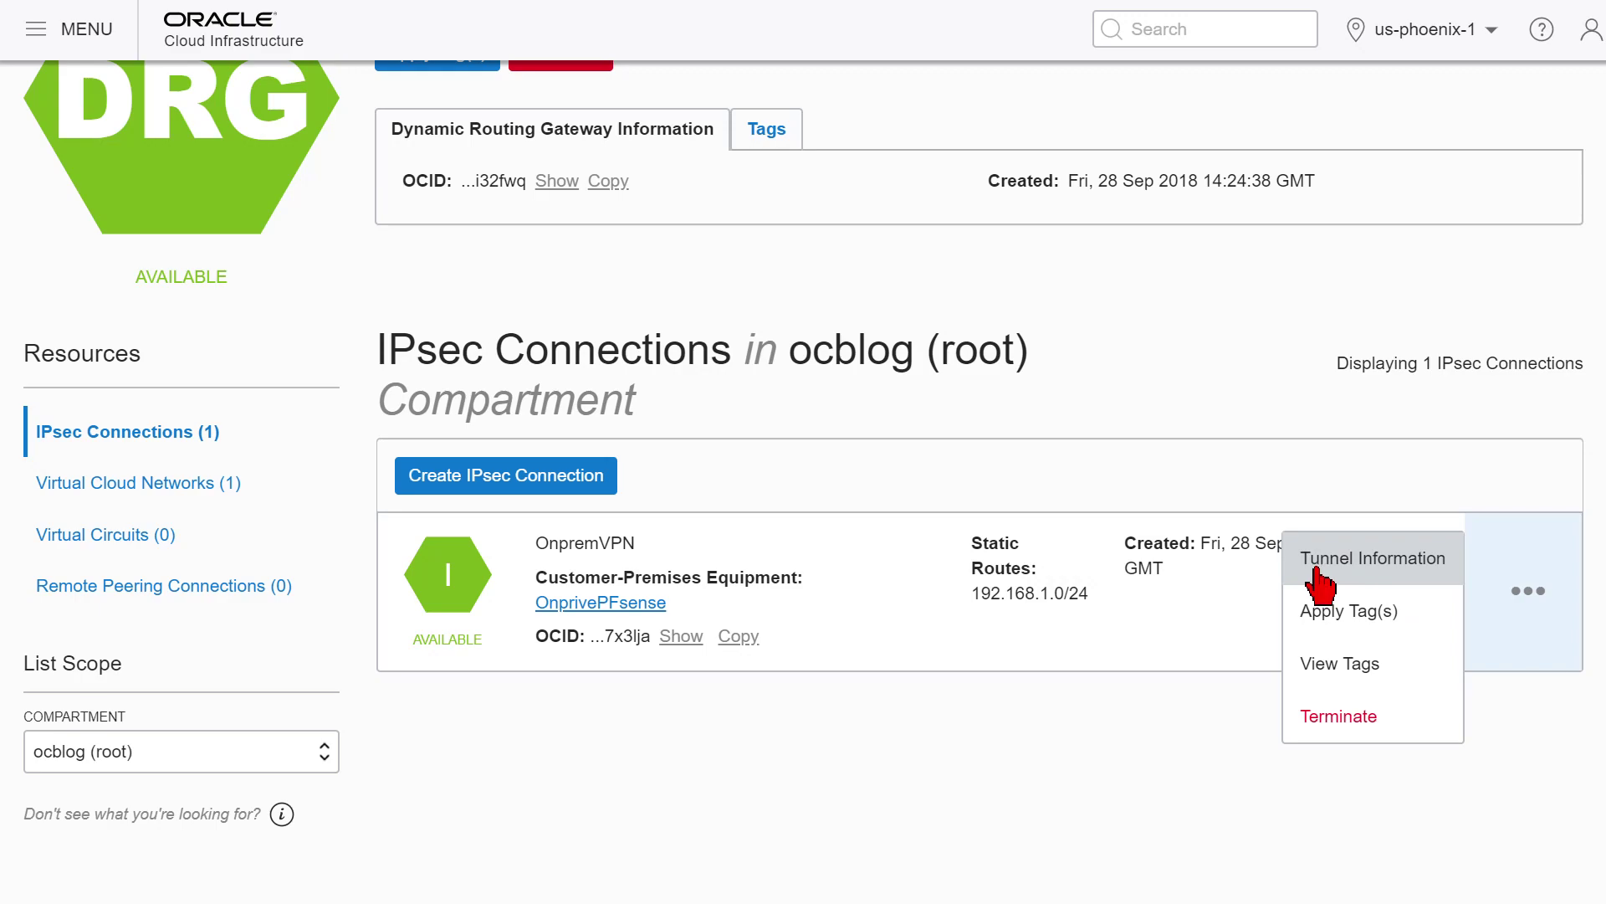
pyautogui.click(1364, 576)
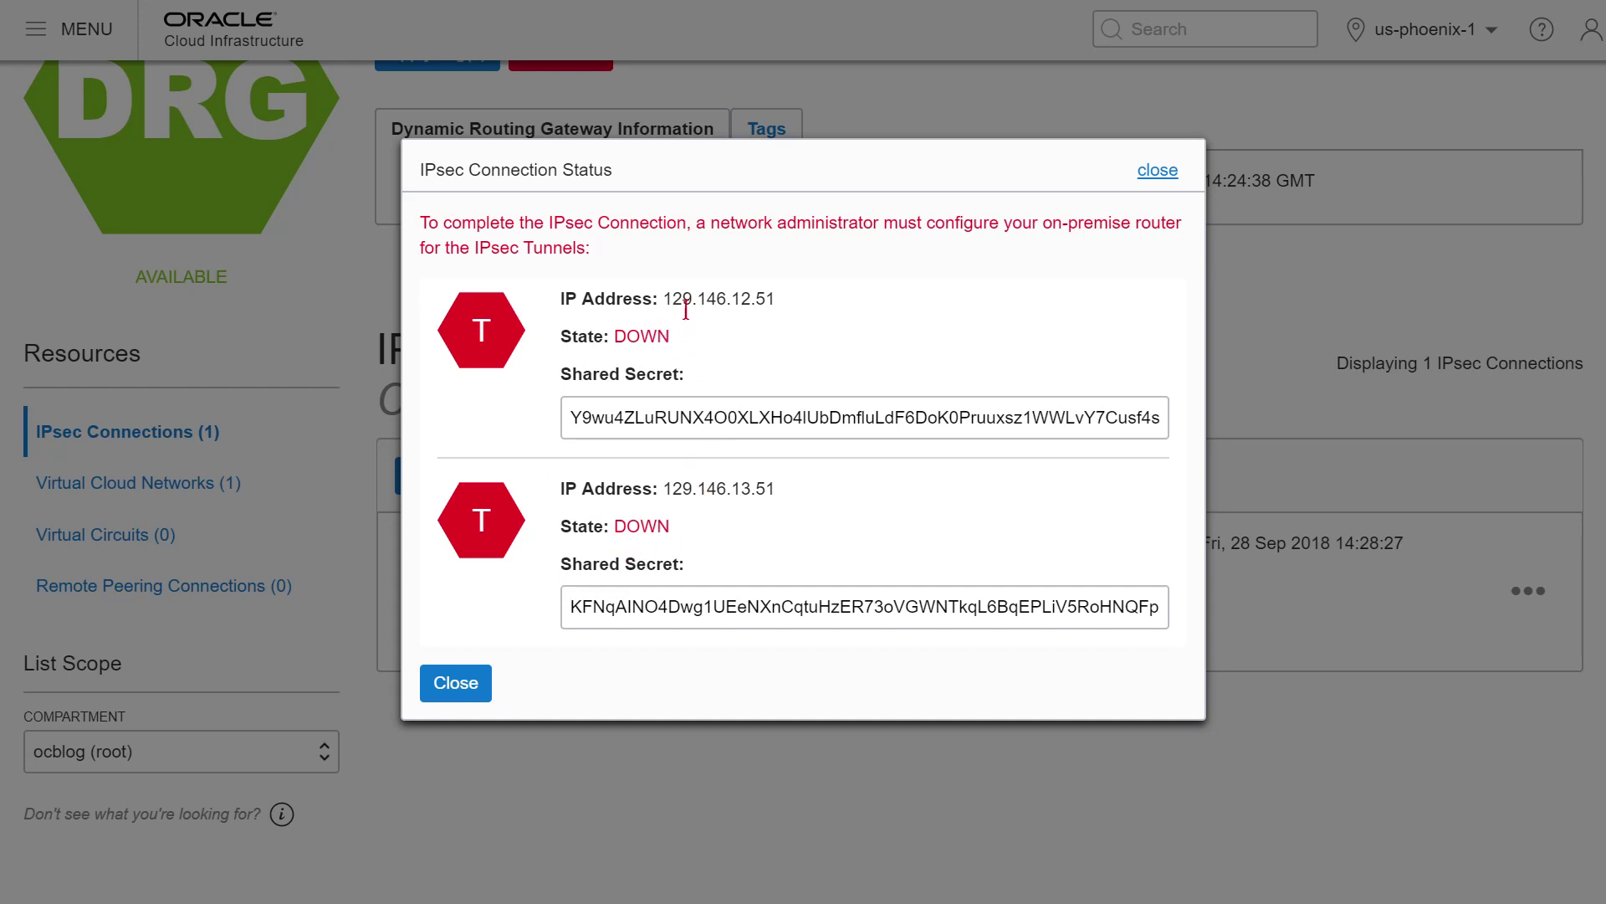
pyautogui.moveTo(560, 299); pyautogui.dragTo(787, 301)
pyautogui.moveTo(624, 493); pyautogui.dragTo(777, 500)
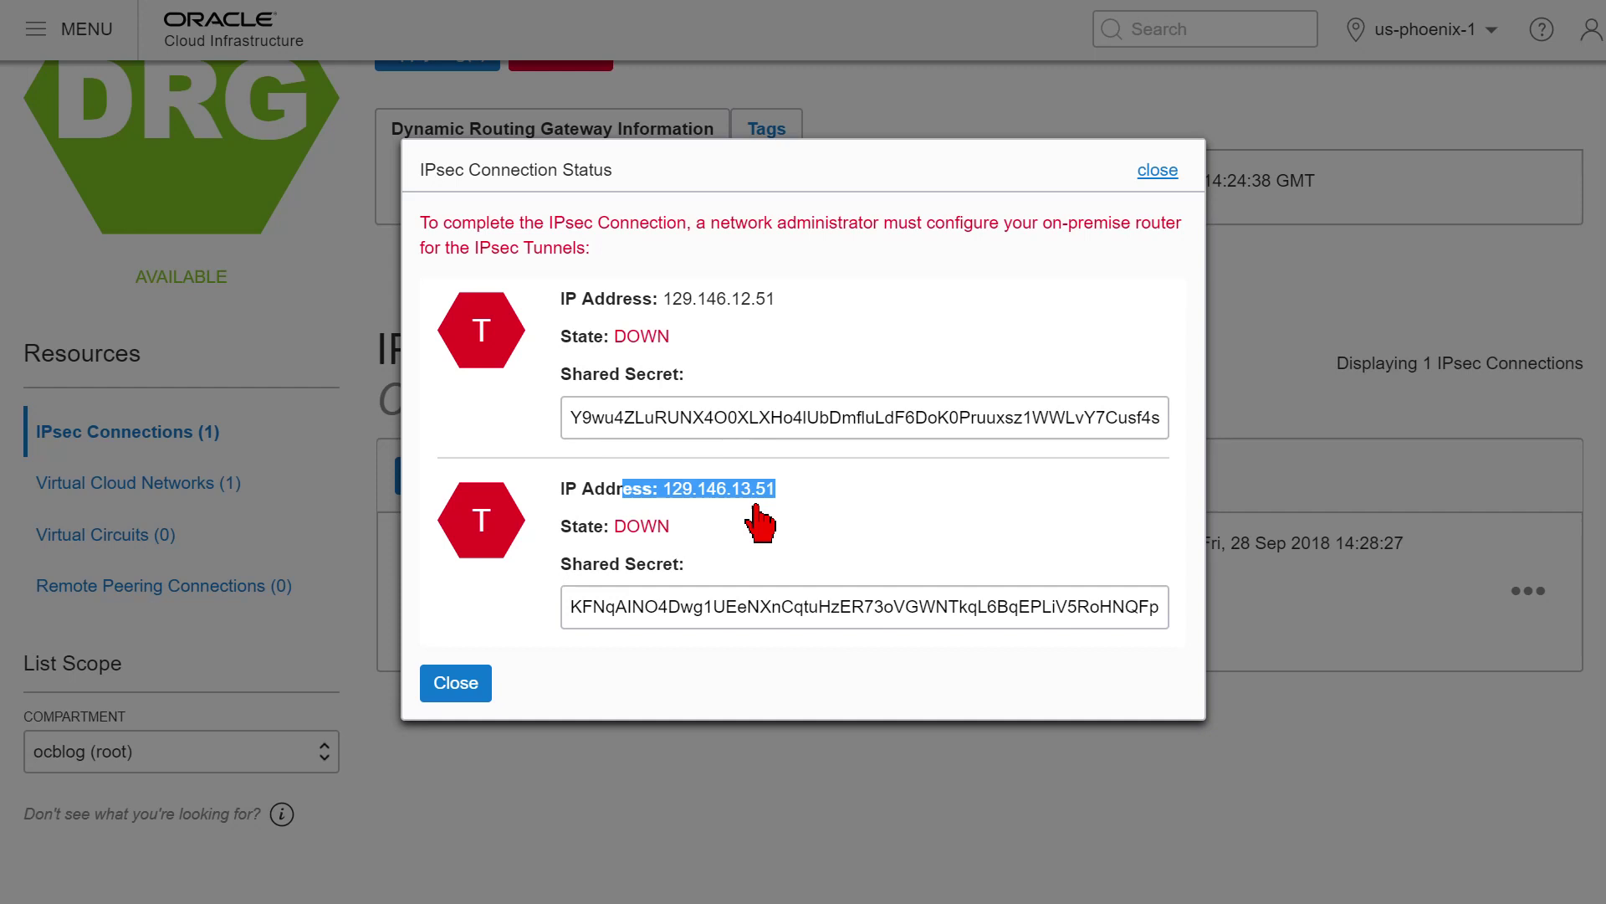
pyautogui.doubleClick(597, 421)
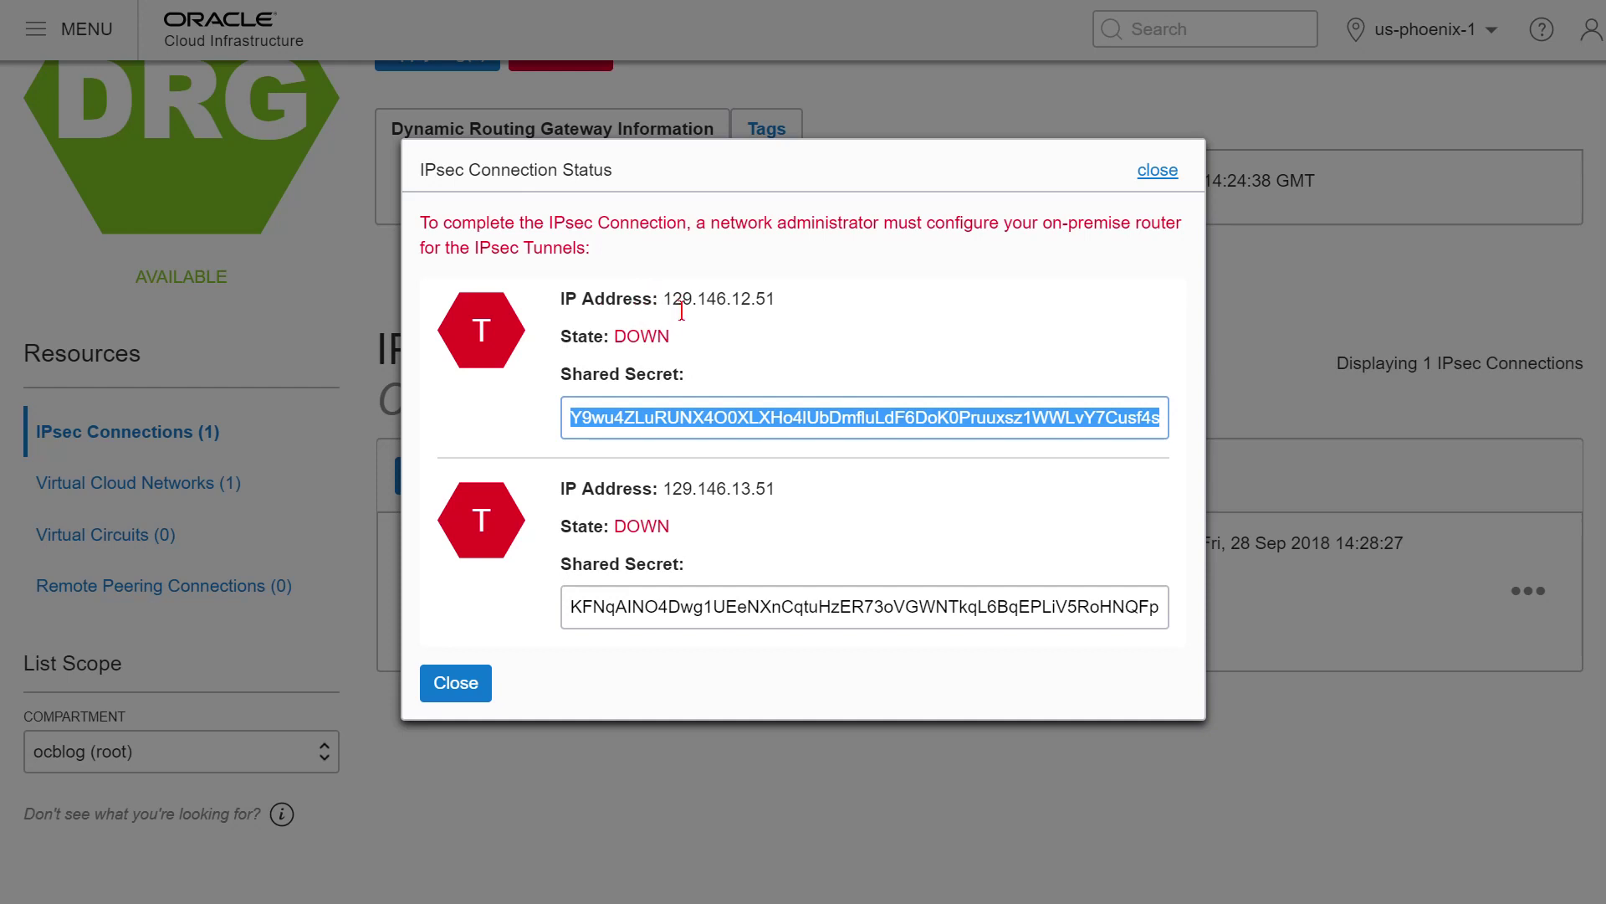
pyautogui.moveTo(644, 303)
pyautogui.mouseDown()
pyautogui.moveTo(717, 312)
pyautogui.moveTo(663, 311)
pyautogui.mouseUp()
pyautogui.click(758, 314)
pyautogui.click(792, 295)
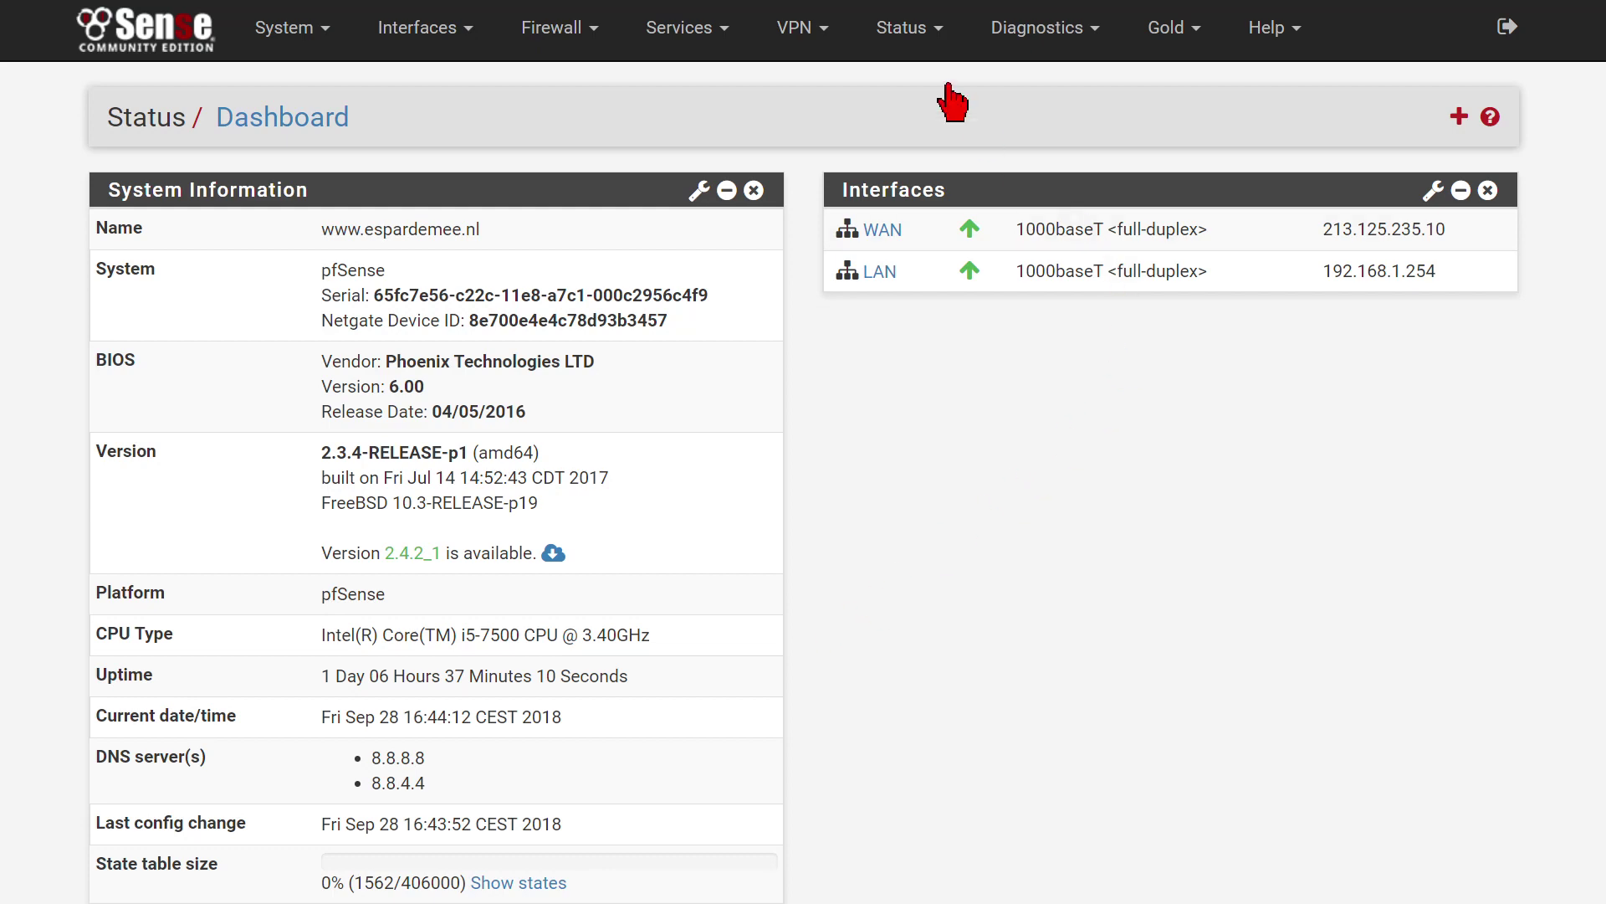
# Switch to pfSense, view the IPsec status overview, and open the list of configured IPsec tunnels.
pyautogui.click(904, 31)
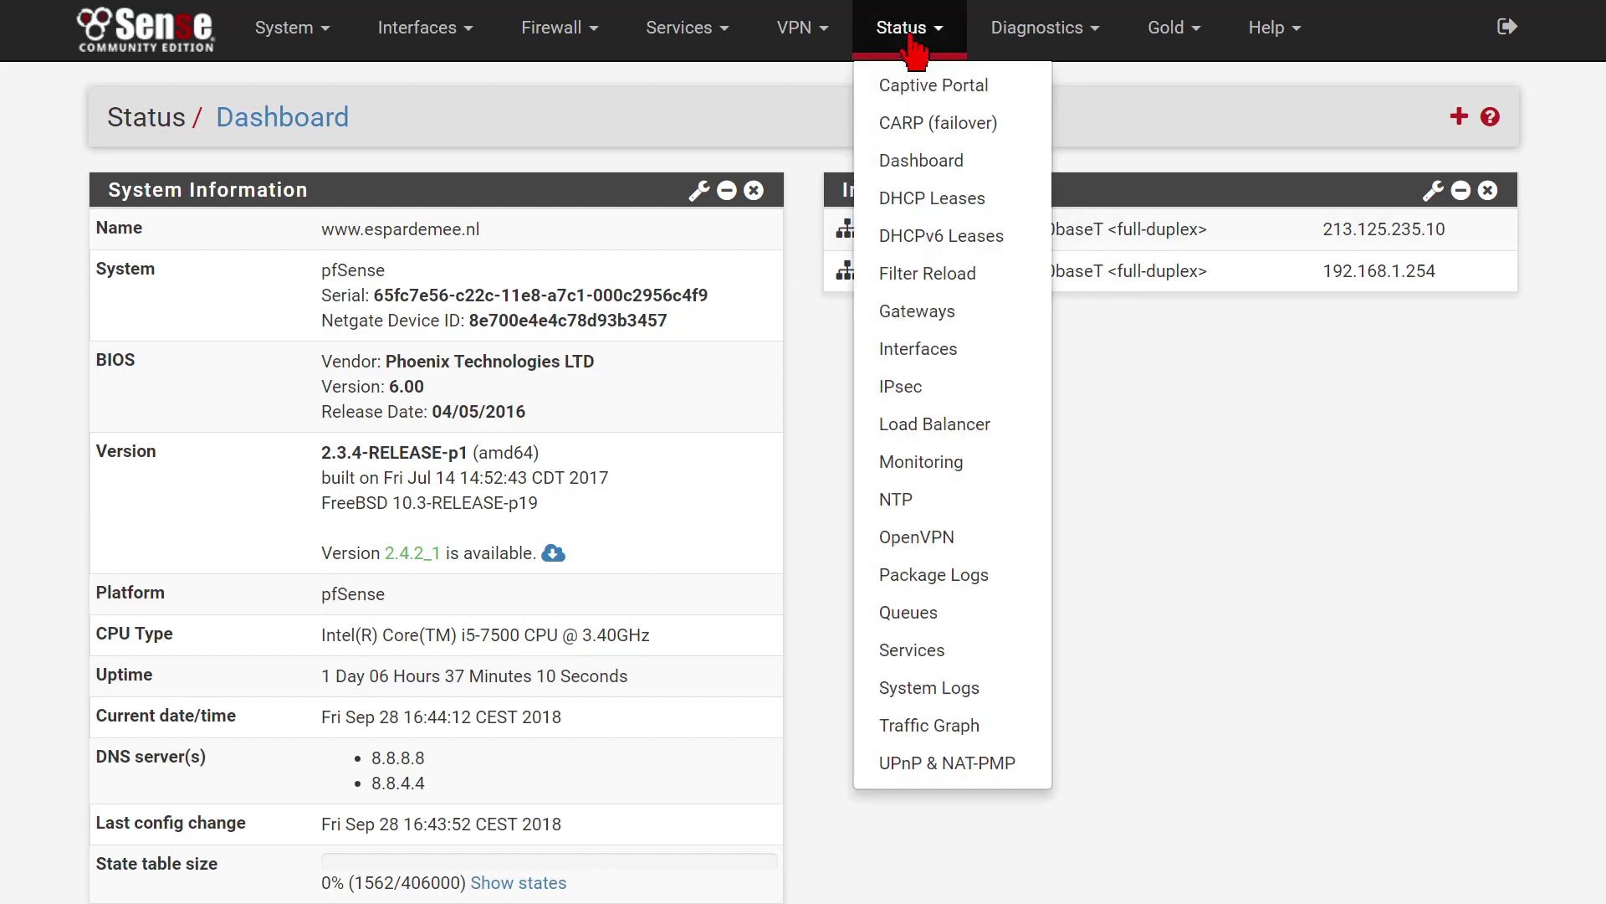
pyautogui.click(948, 389)
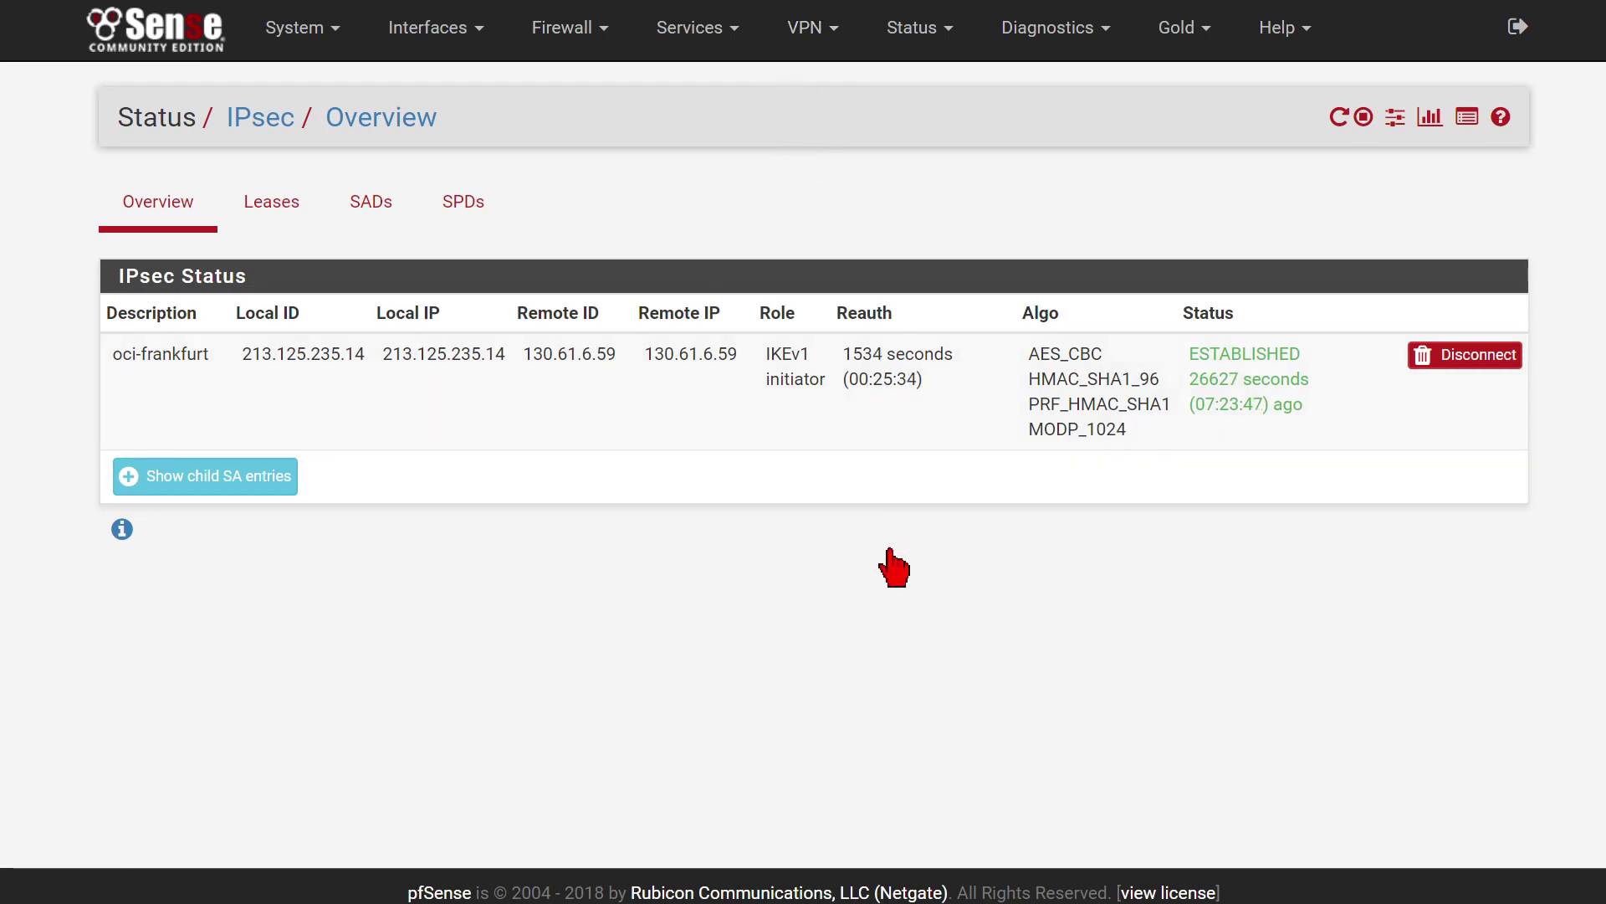
pyautogui.click(807, 33)
pyautogui.click(806, 88)
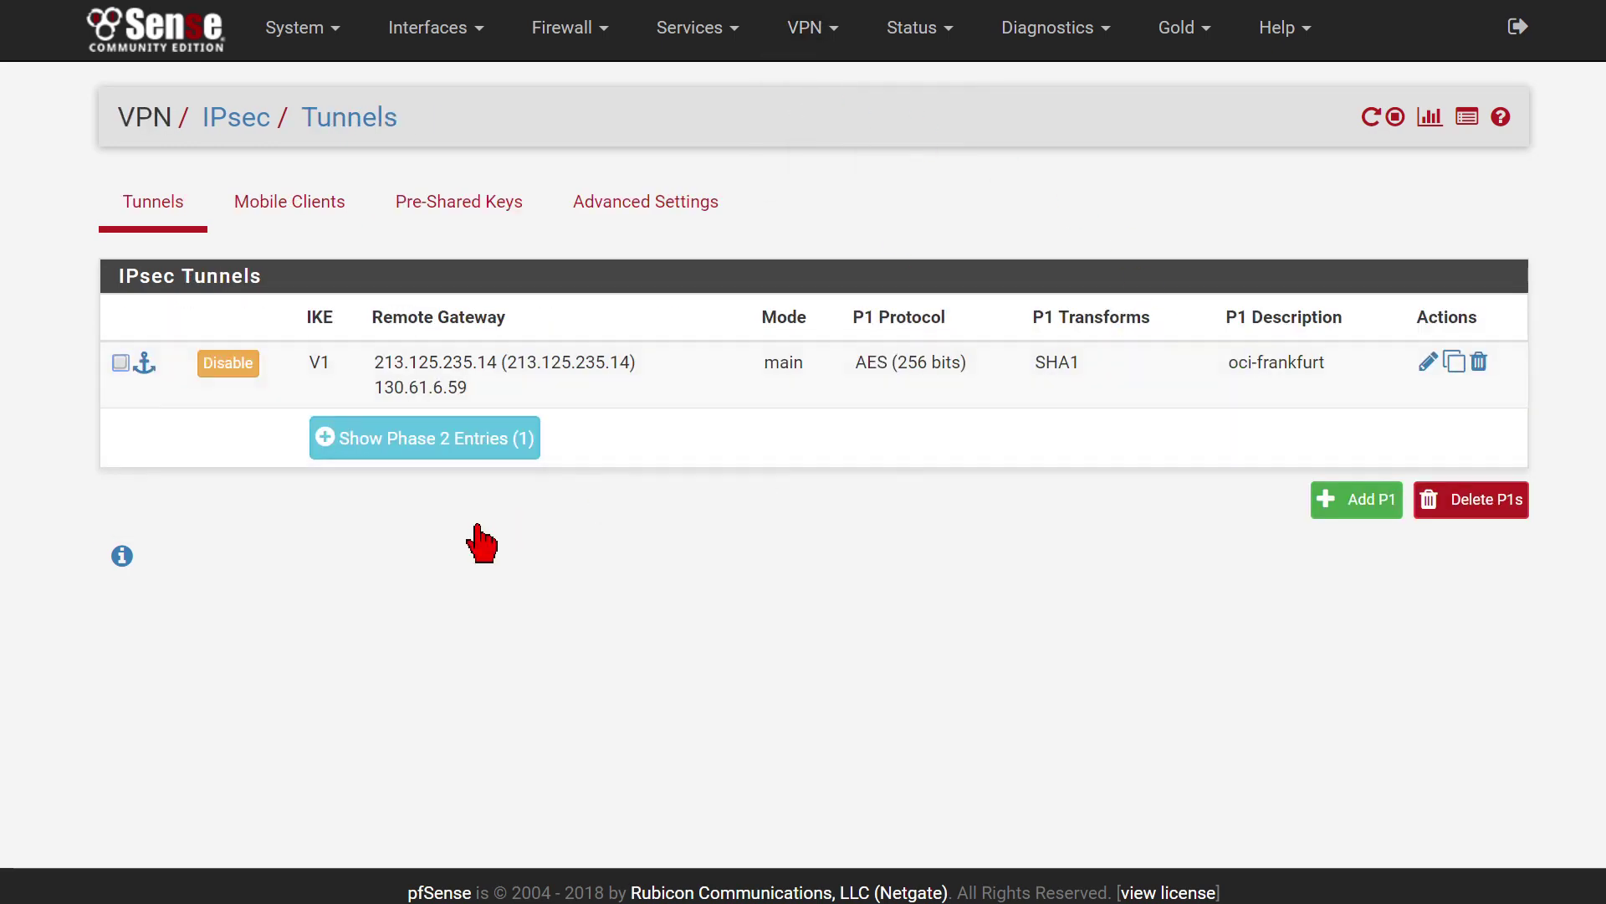
# Add a new IPsec phase 1 entry and set its interface to 213.125.235.14.
pyautogui.click(1361, 506)
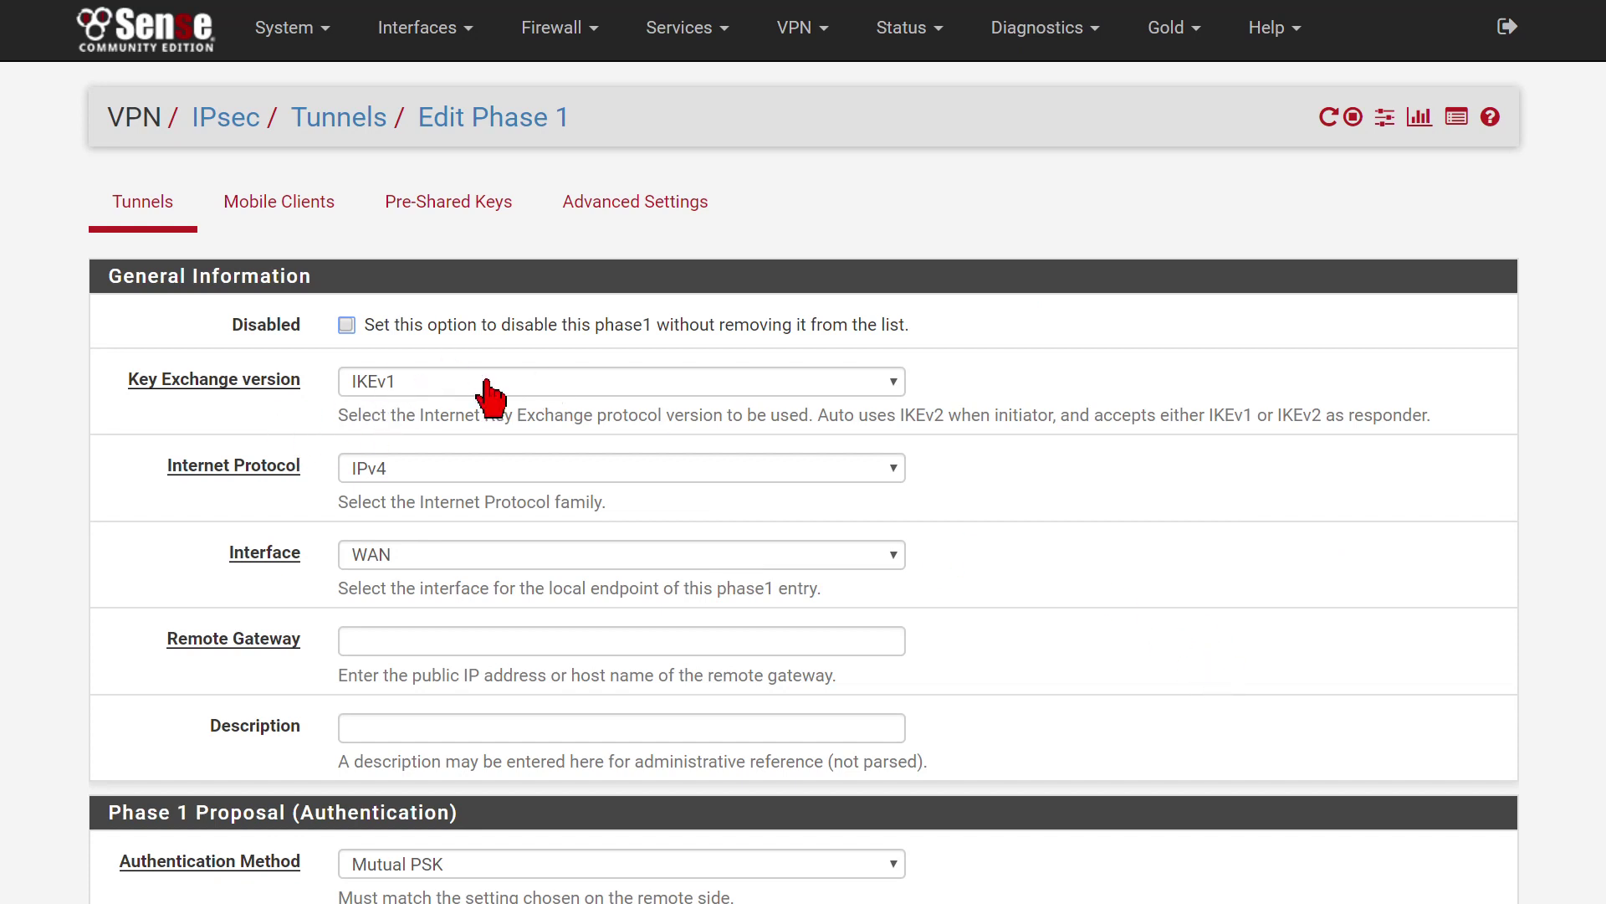
pyautogui.scroll(-1, 1196, 632)
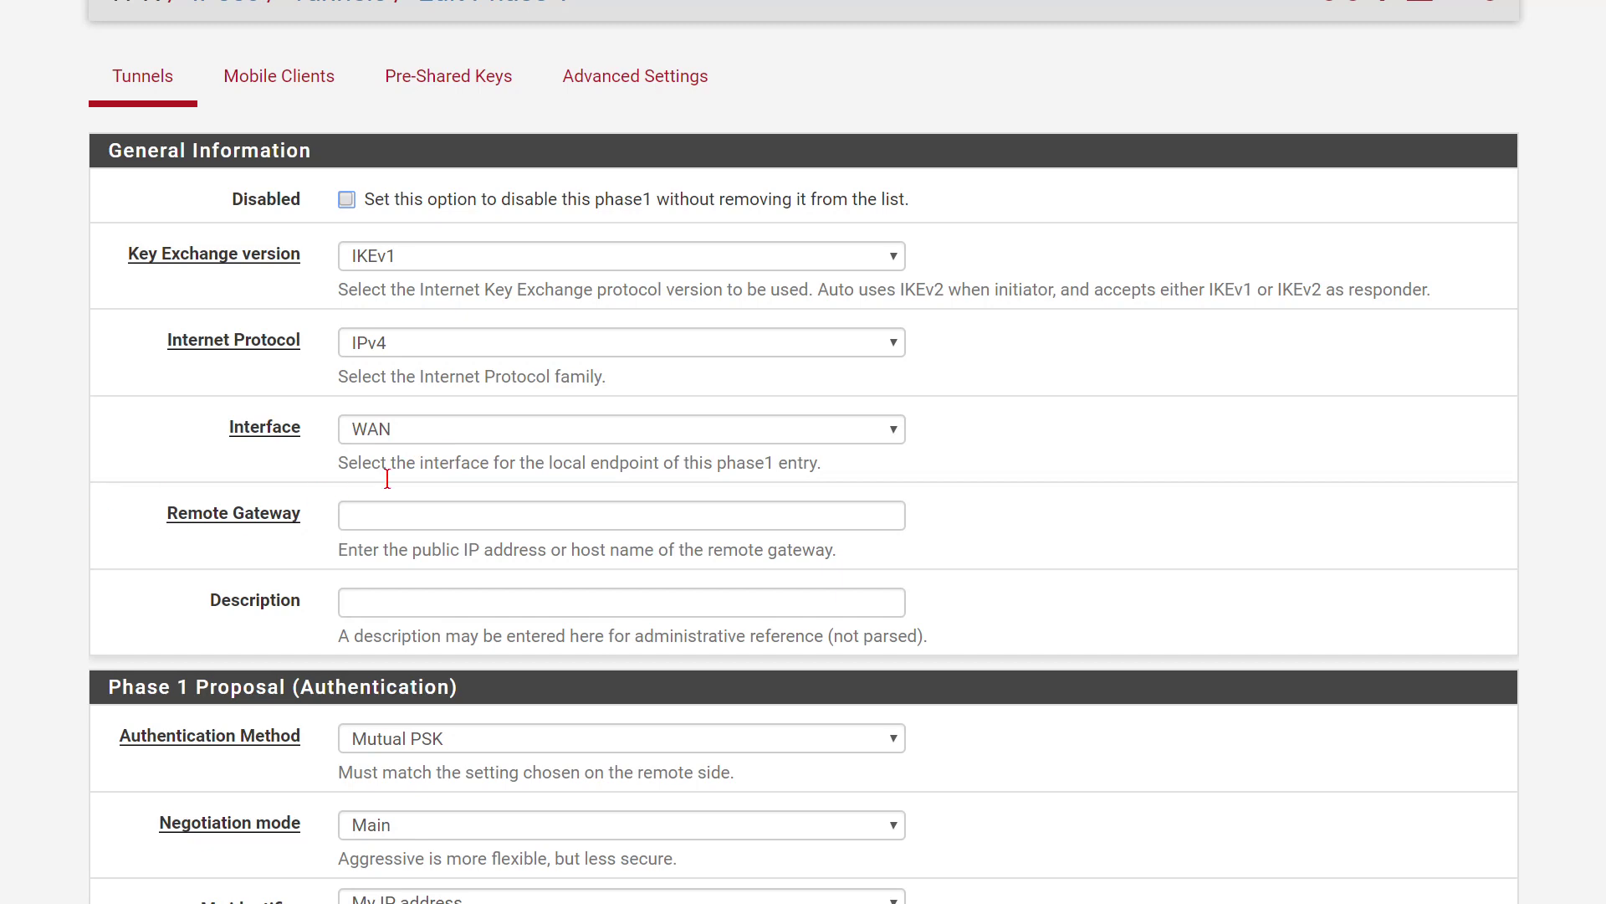
pyautogui.click(416, 435)
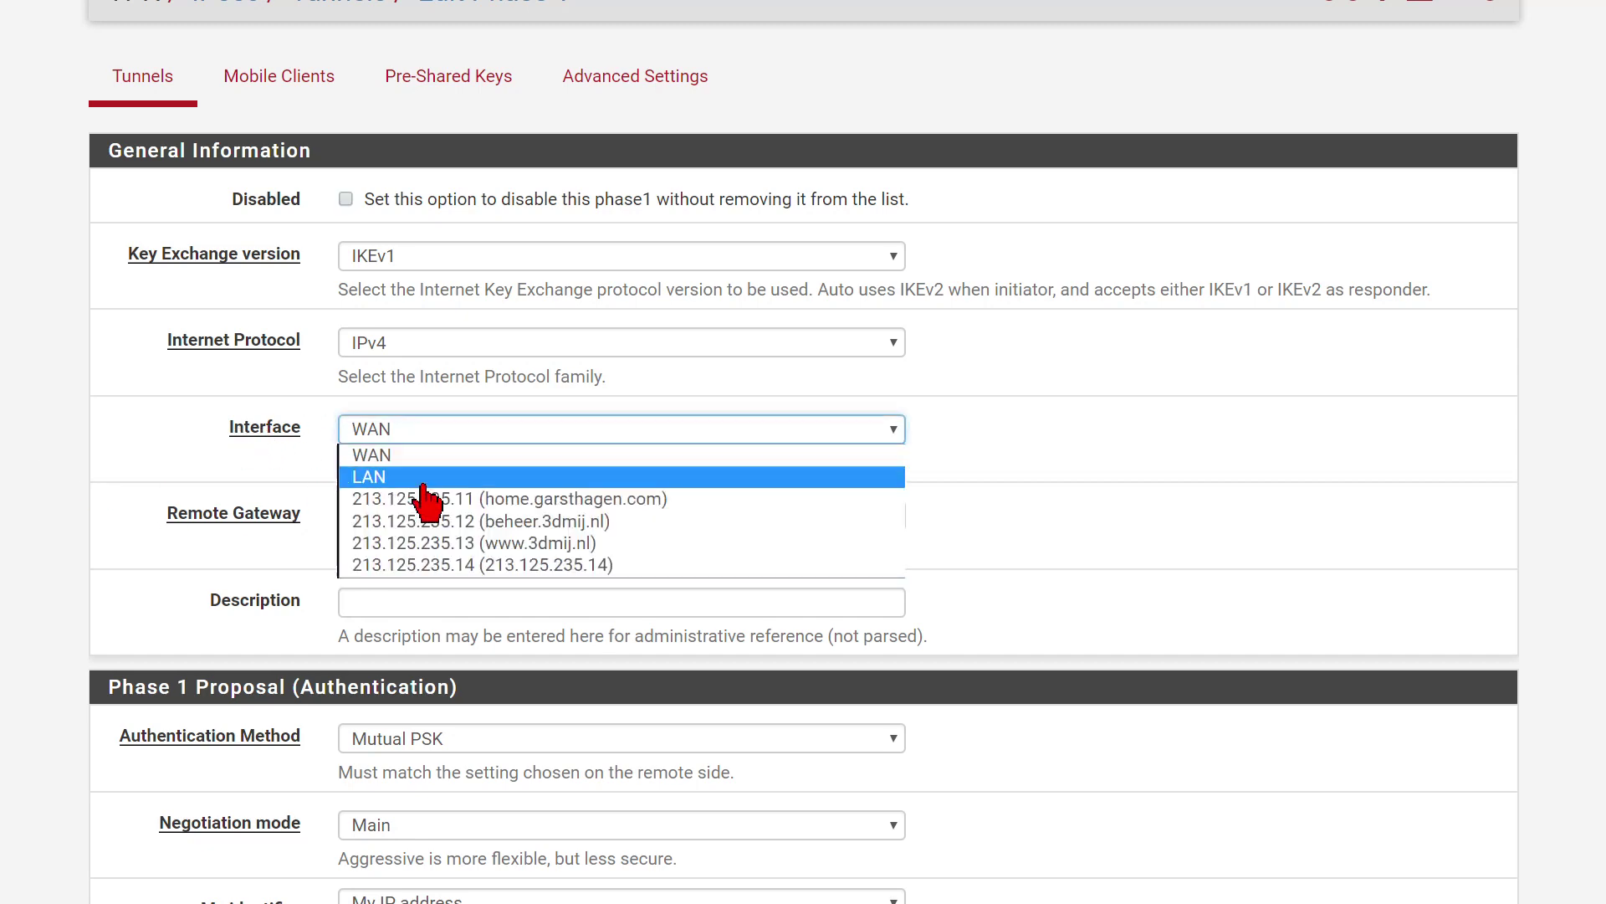
pyautogui.click(481, 567)
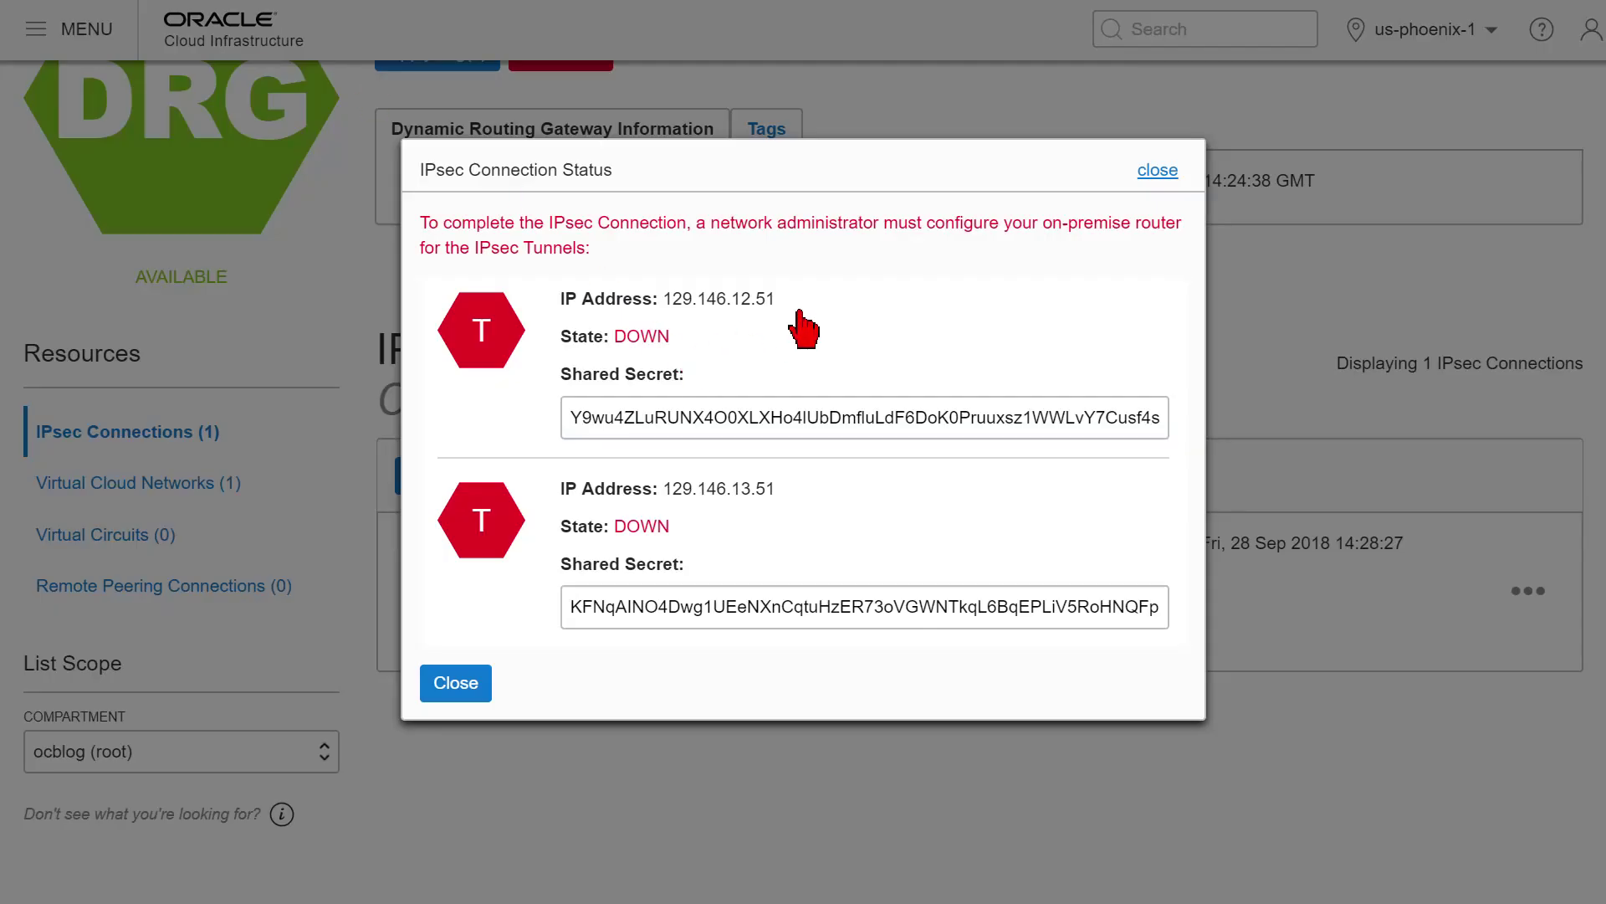
# Copy the first tunnel's IP address, 129.146.12.51, from Oracle's IPsec connection status into the pfSense phase 1 remote gateway.
pyautogui.moveTo(782, 299); pyautogui.dragTo(683, 320)
pyautogui.hotkey('ctrl', 'c')
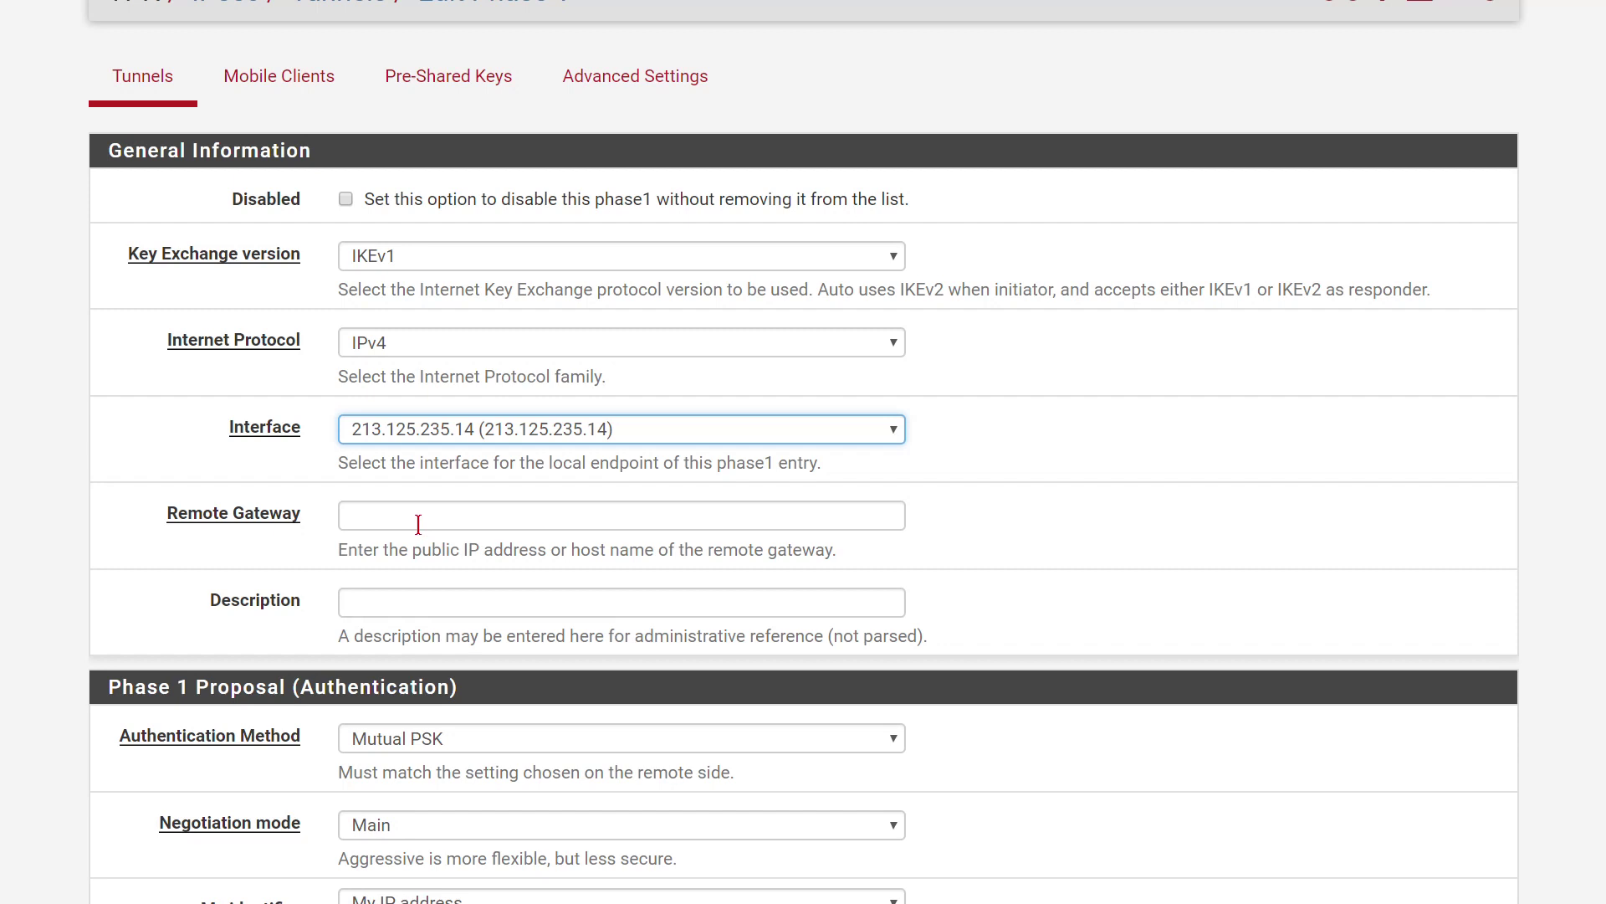
pyautogui.click(418, 516)
pyautogui.hotkey('ctrl', 'v')
pyautogui.click(295, 611)
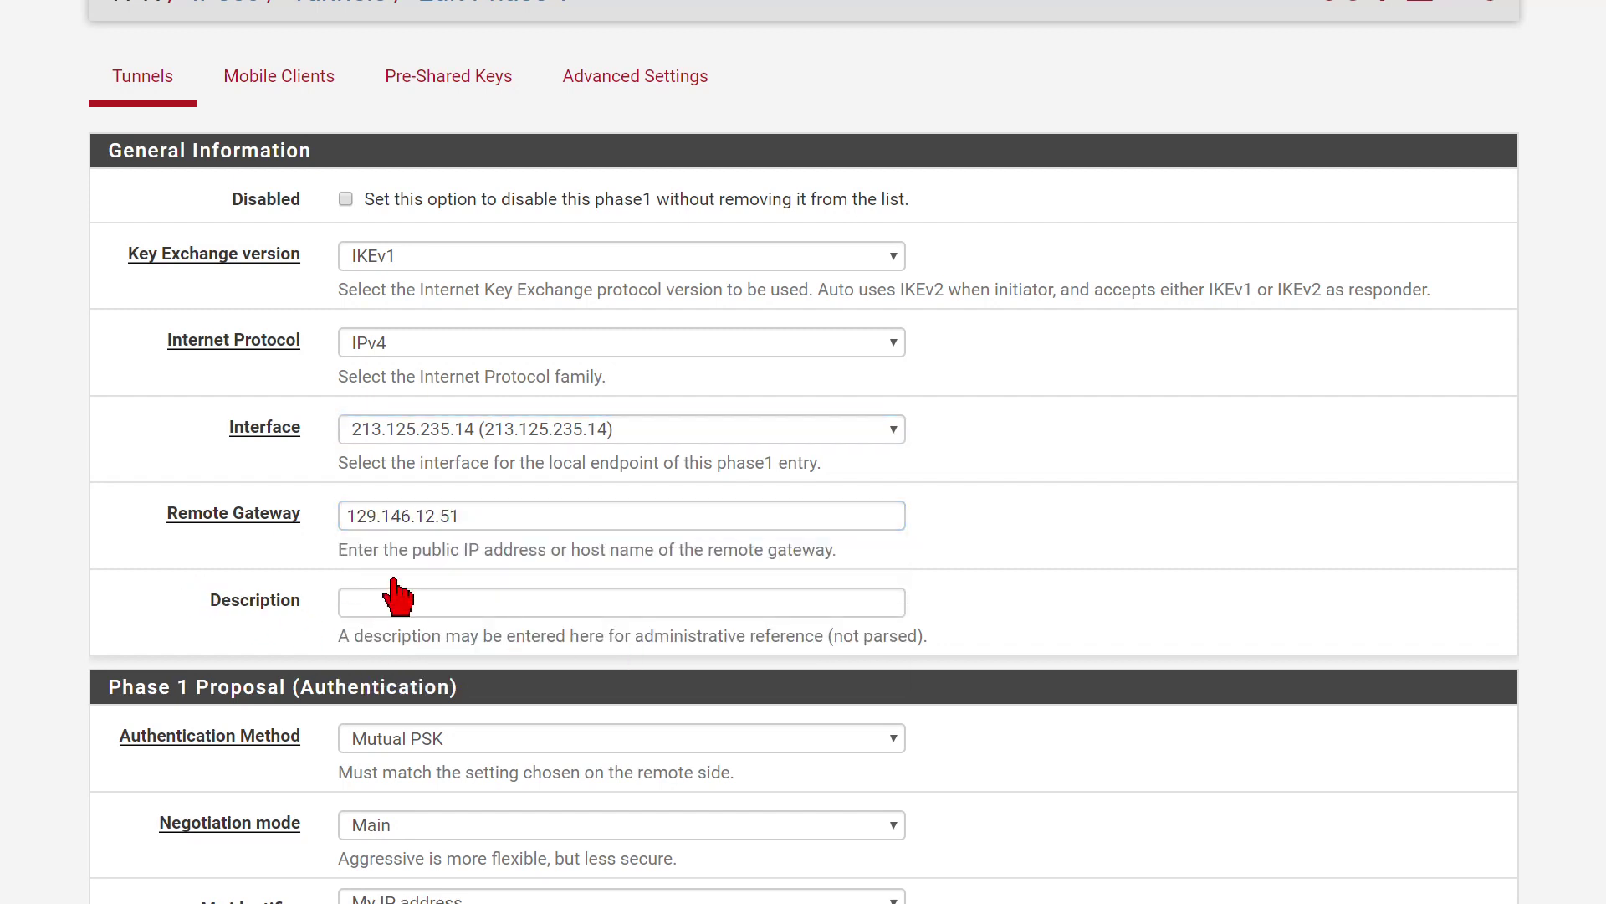
# Set the phase 1 entry's description to OCI-Phoenix.
pyautogui.click(419, 616)
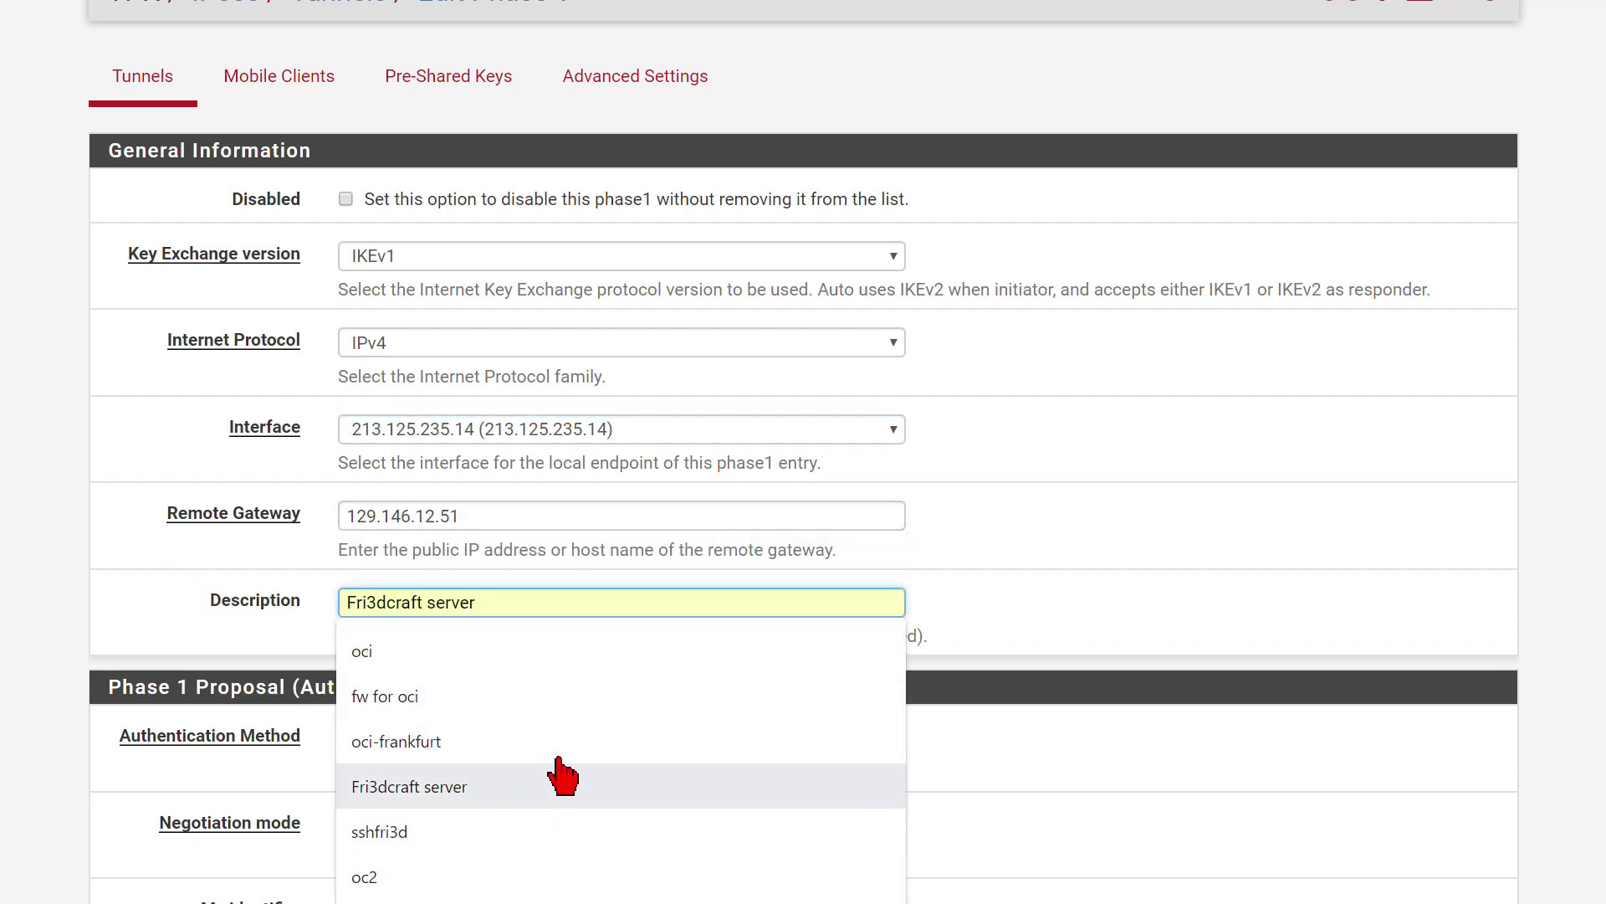
pyautogui.write('oci-')
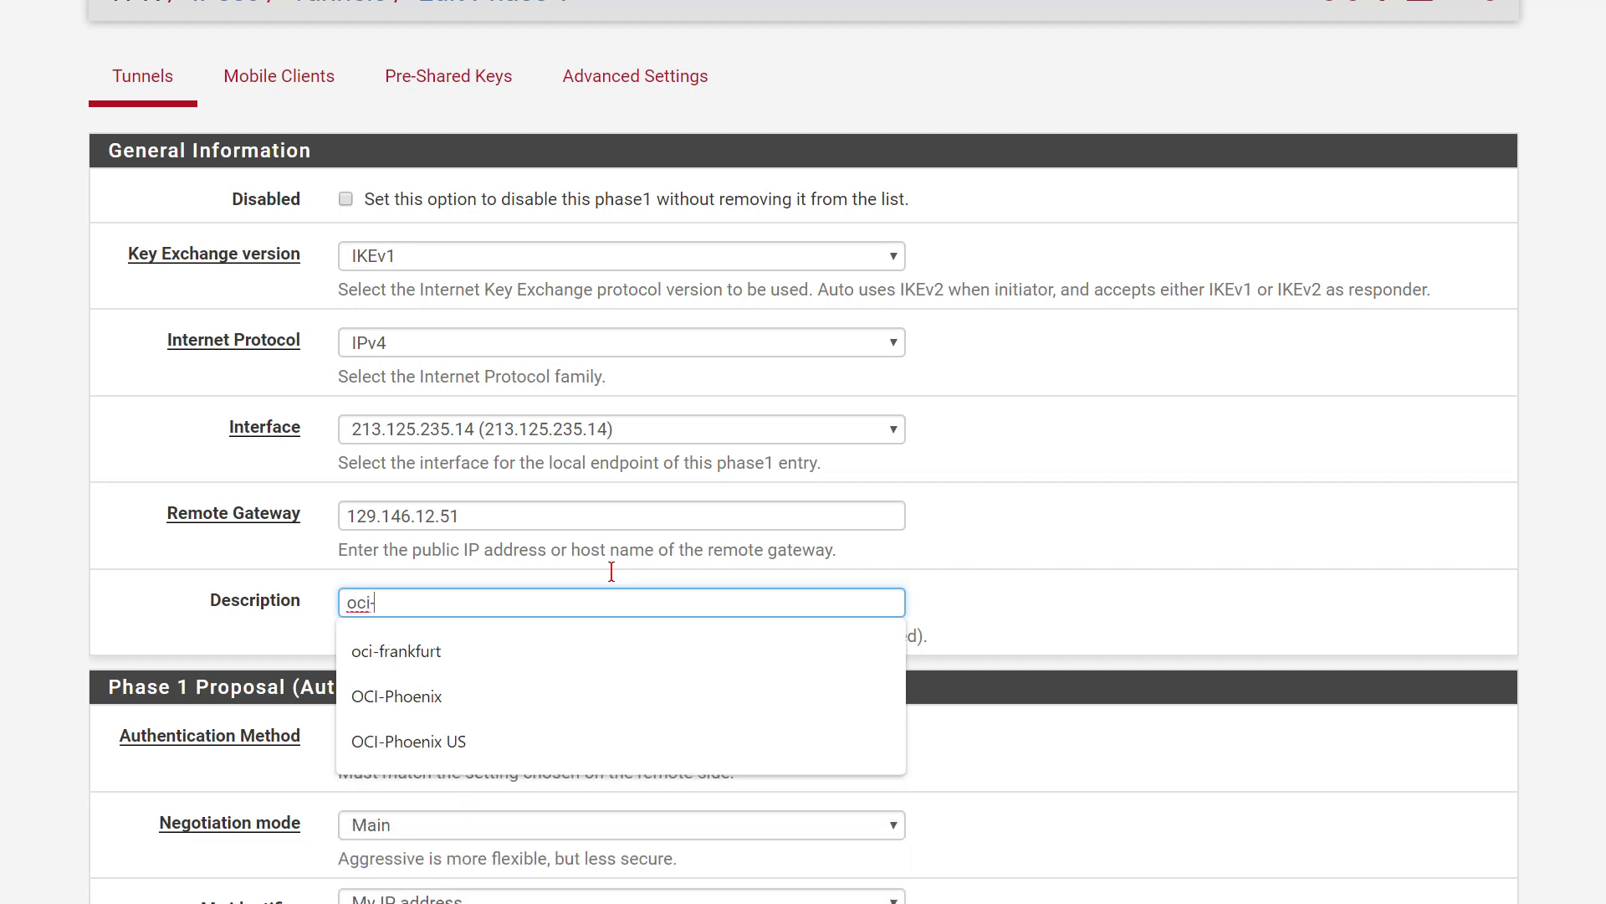
pyautogui.press('Down')
pyautogui.press('Down')
pyautogui.press('Return')
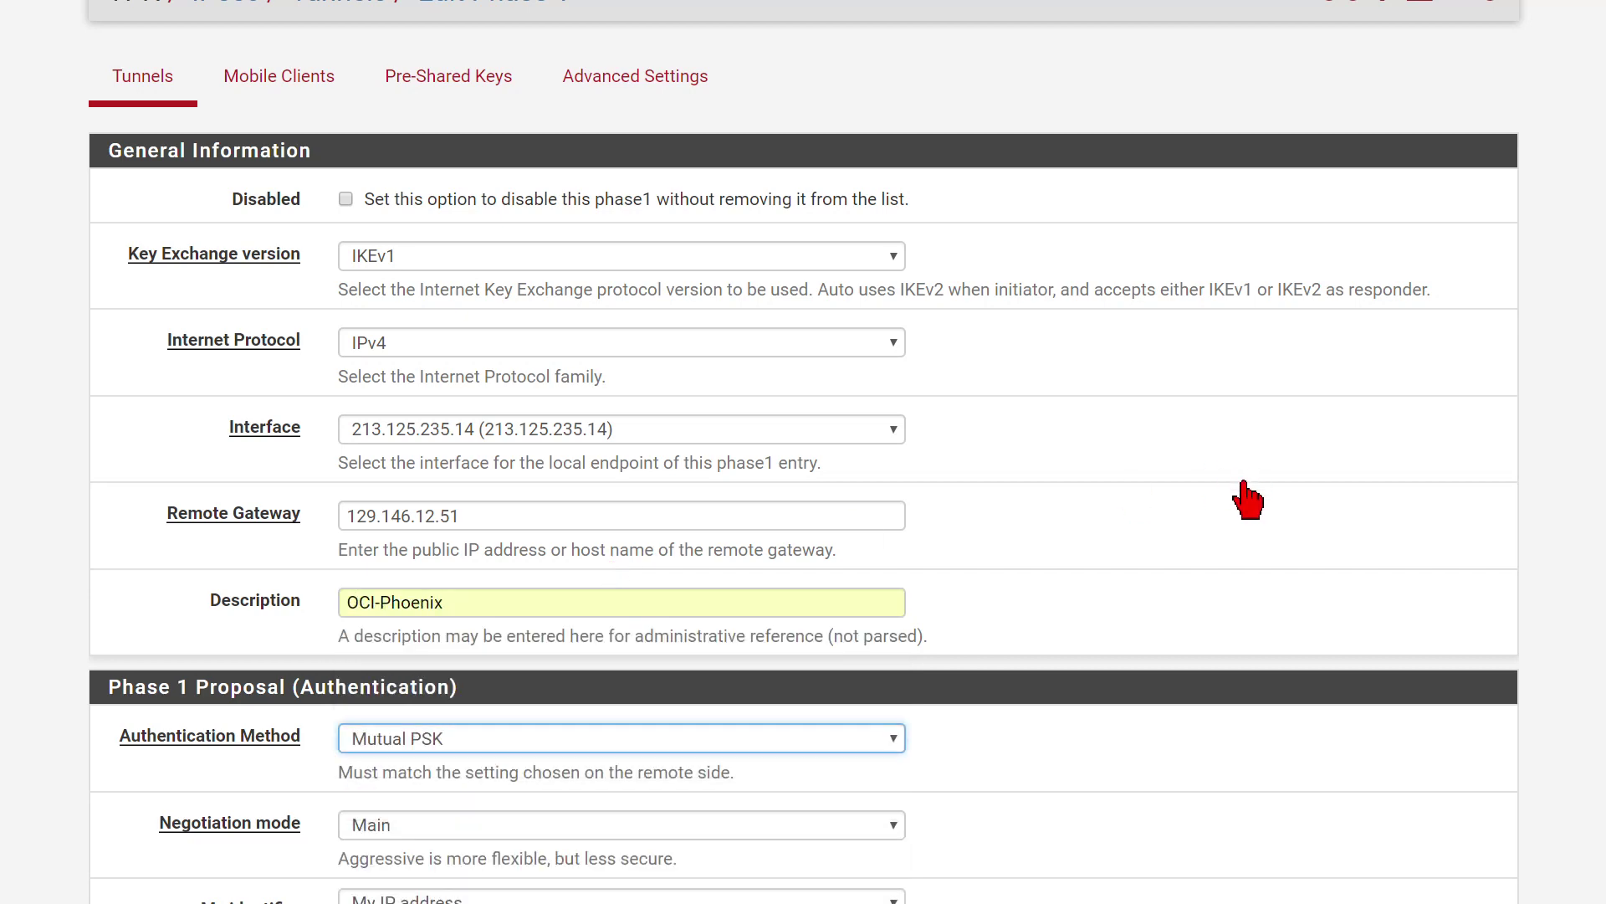
# Set the phase 1 local identifier (My identifier) to IP address 213.125.235.14.
pyautogui.scroll(-1, 1215, 567)
pyautogui.scroll(-4, 1210, 554)
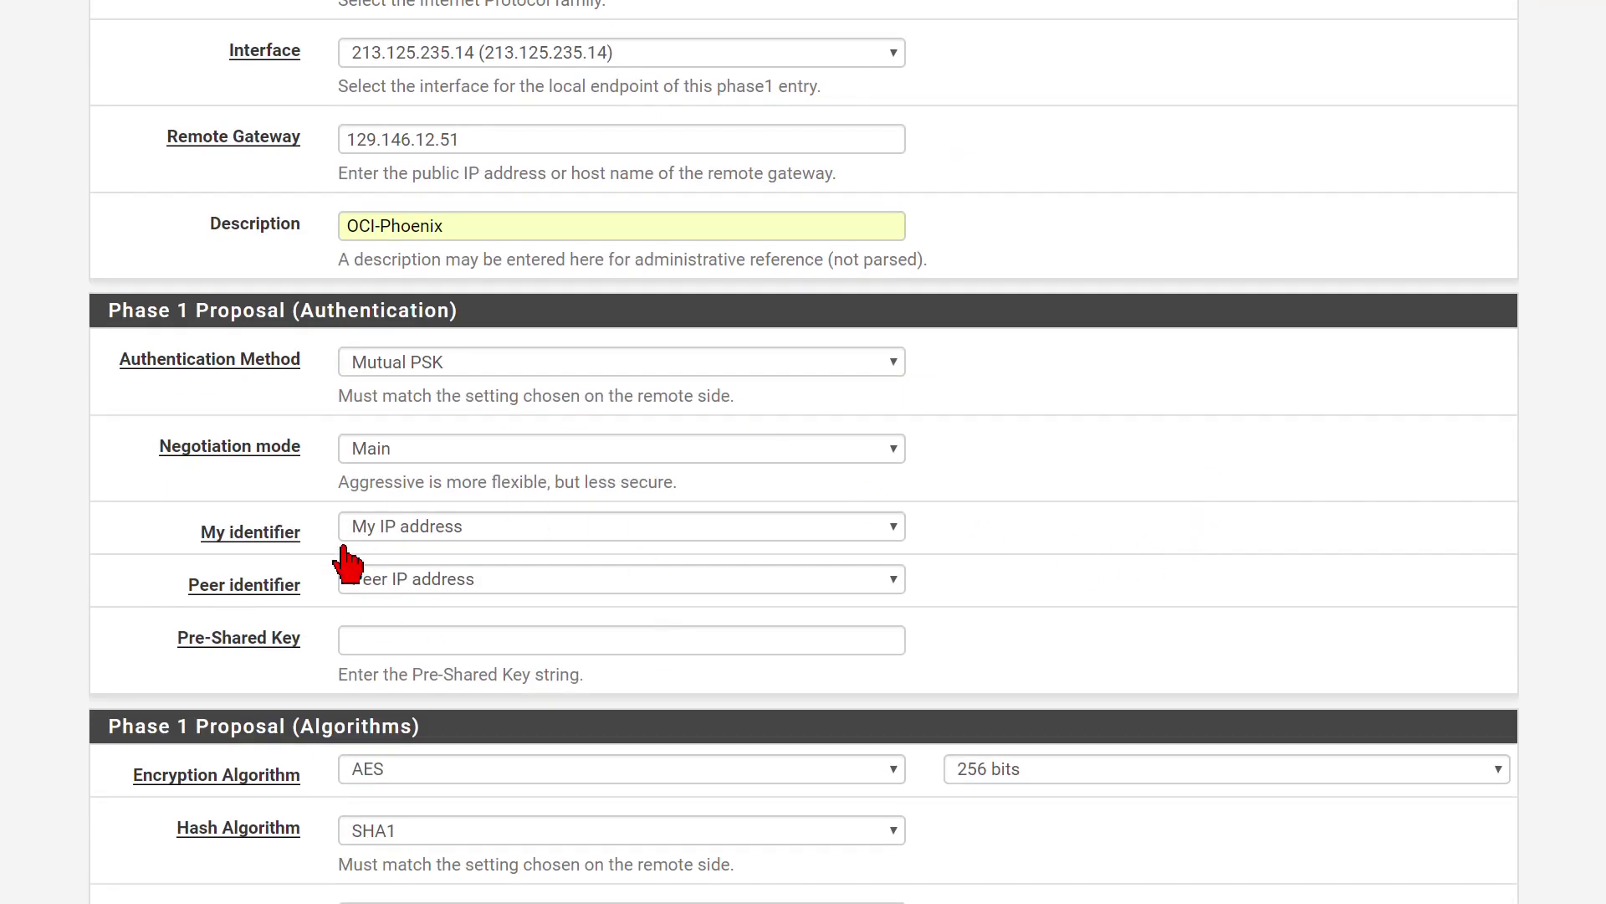
pyautogui.click(410, 529)
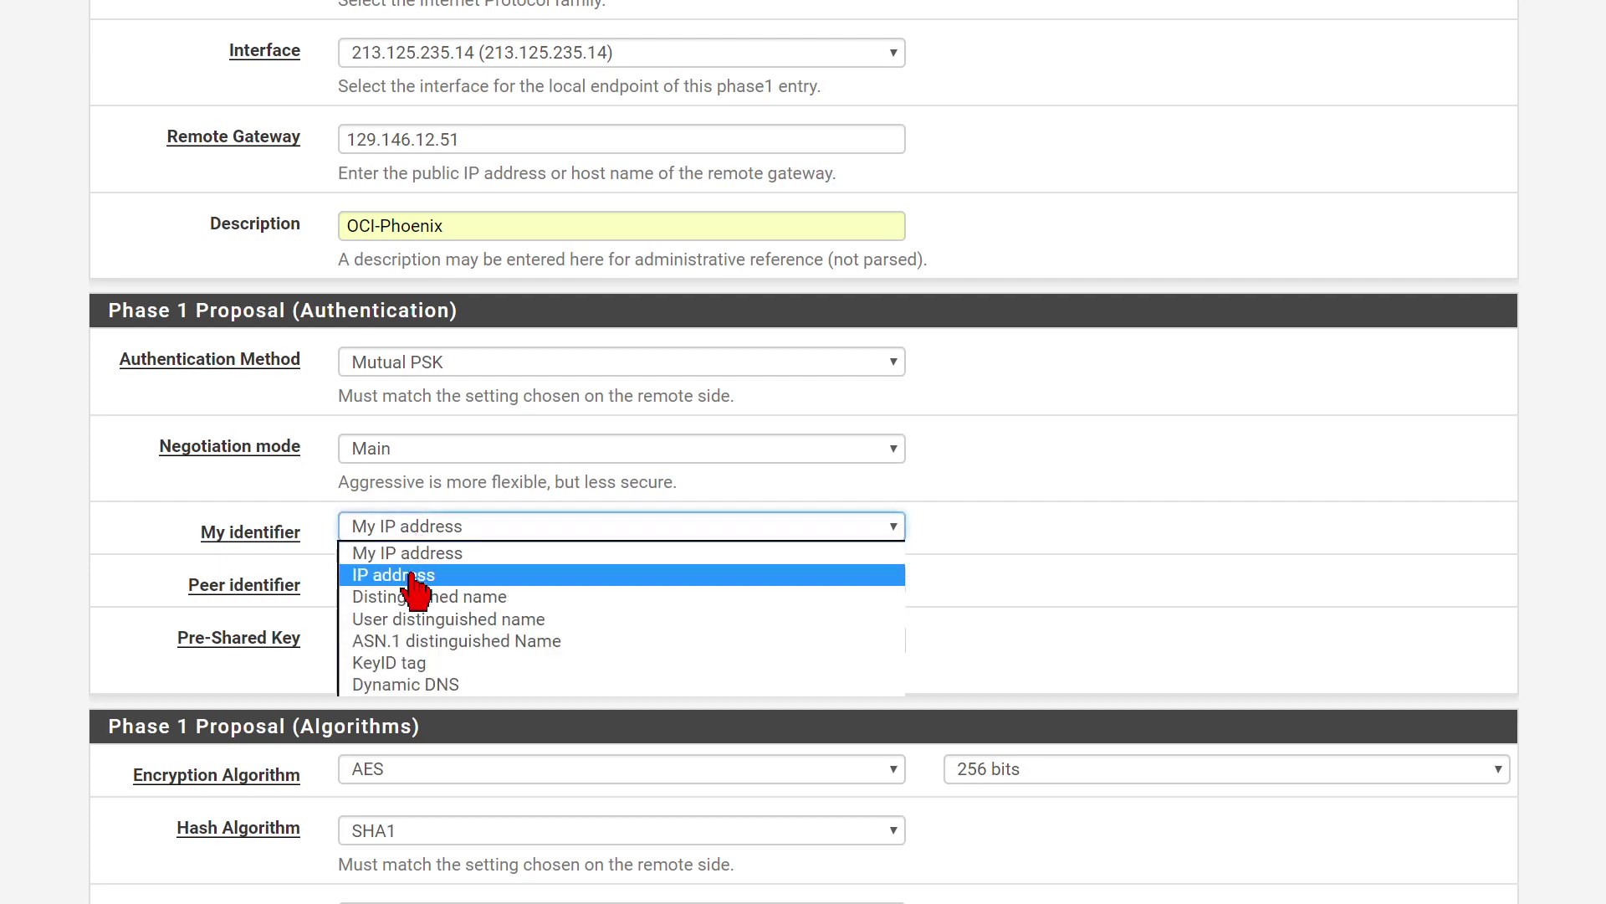
pyautogui.click(413, 569)
pyautogui.click(1041, 531)
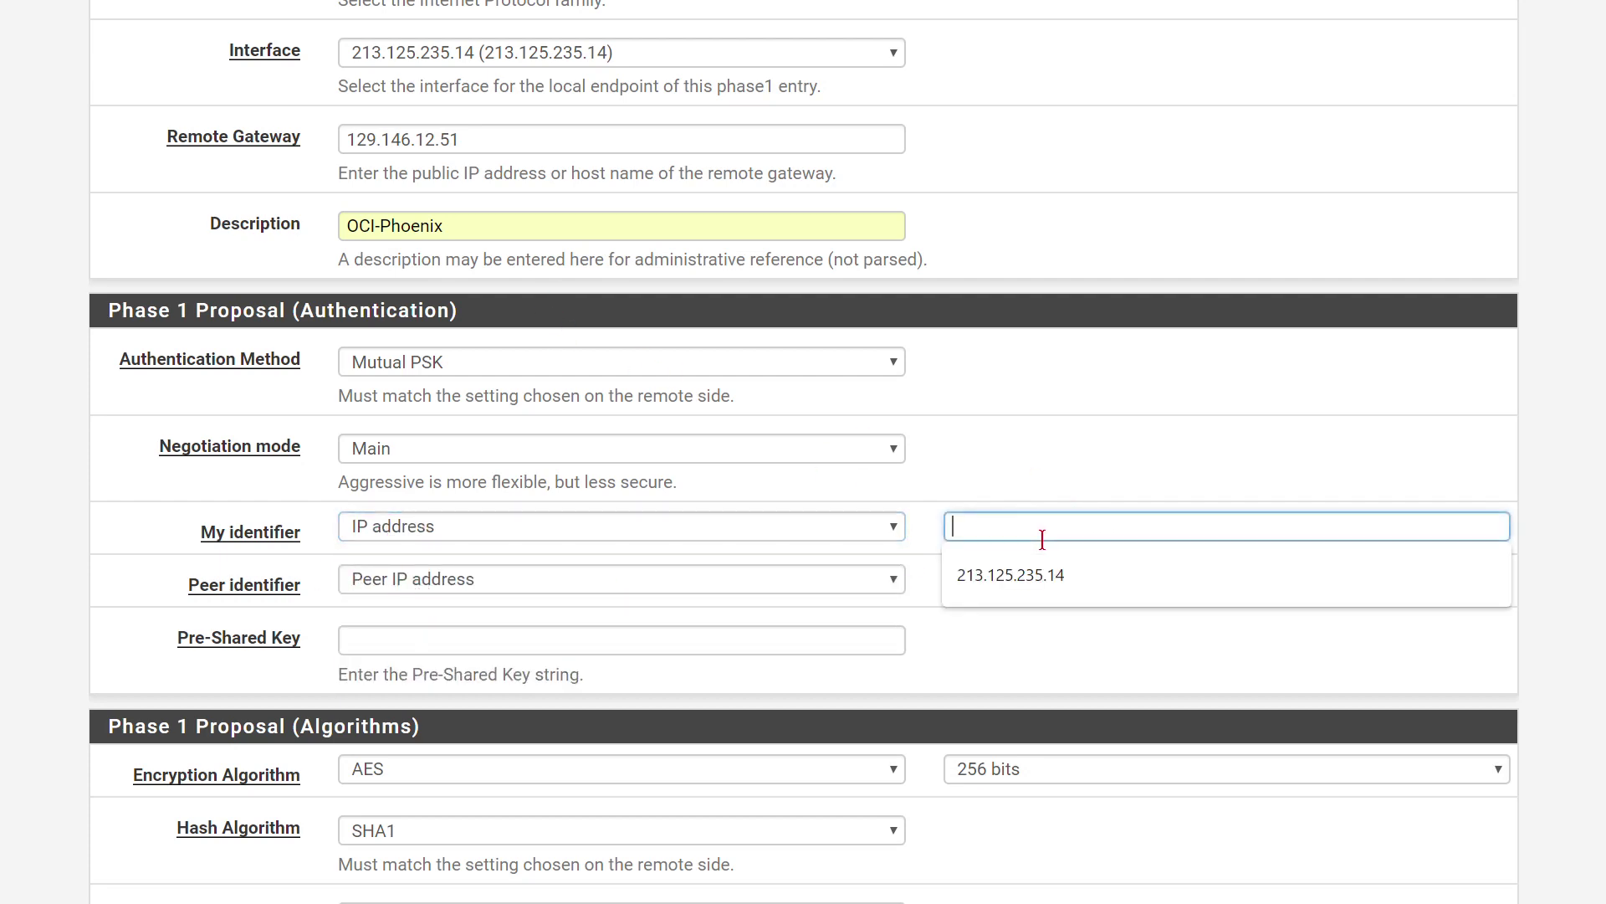
pyautogui.click(1015, 578)
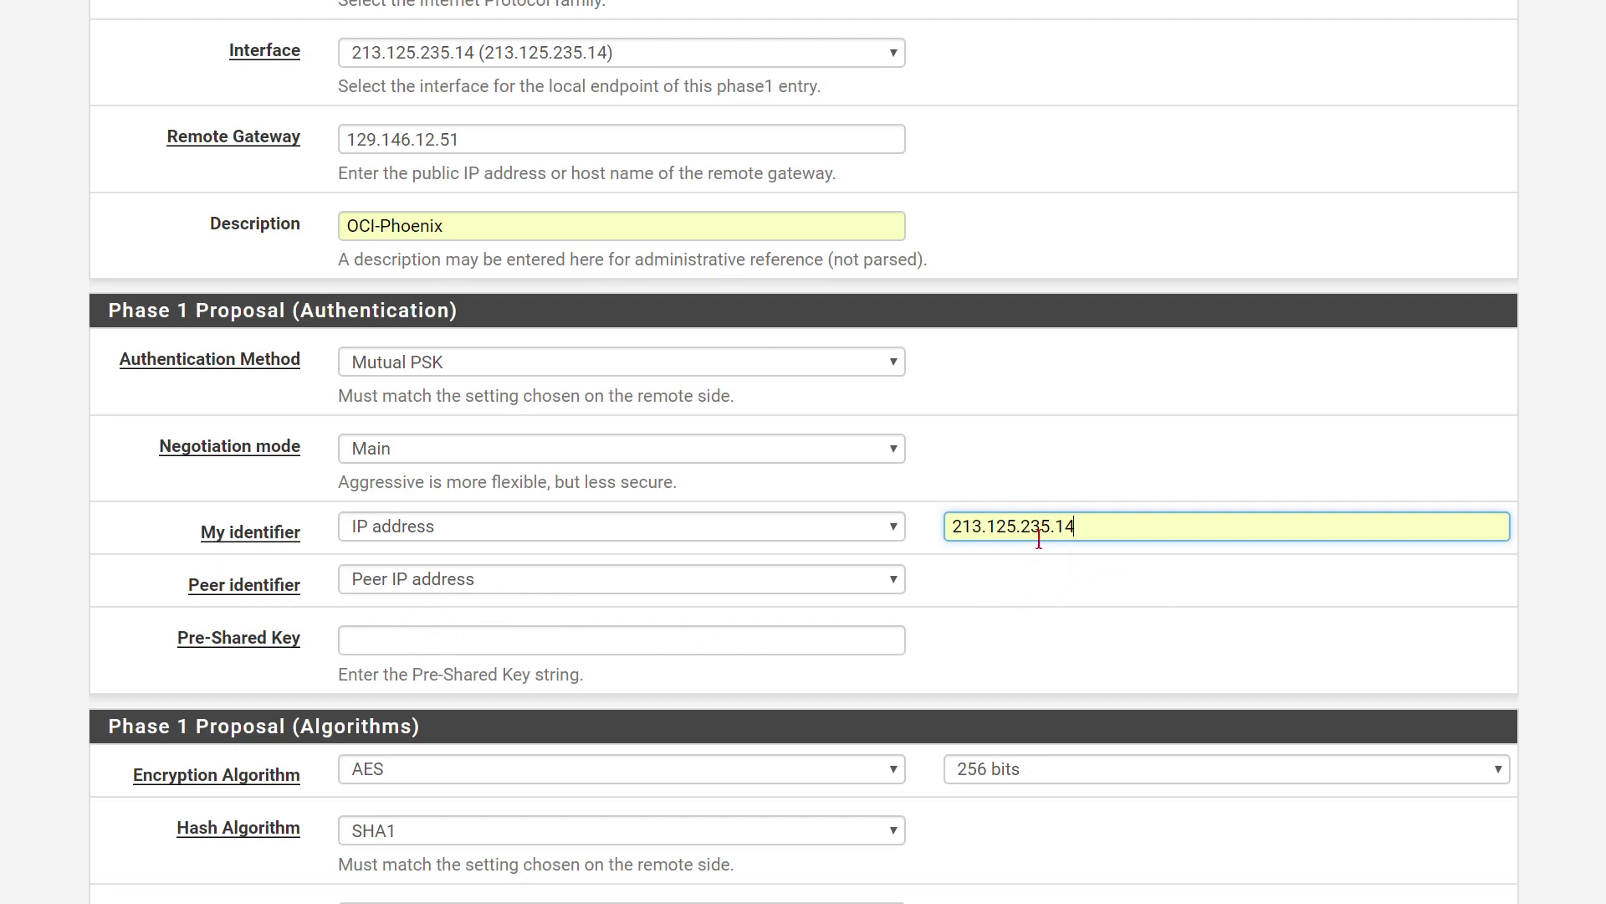
# Set the phase 1 peer identifier to IP address 129.146.12.51.
pyautogui.click(428, 595)
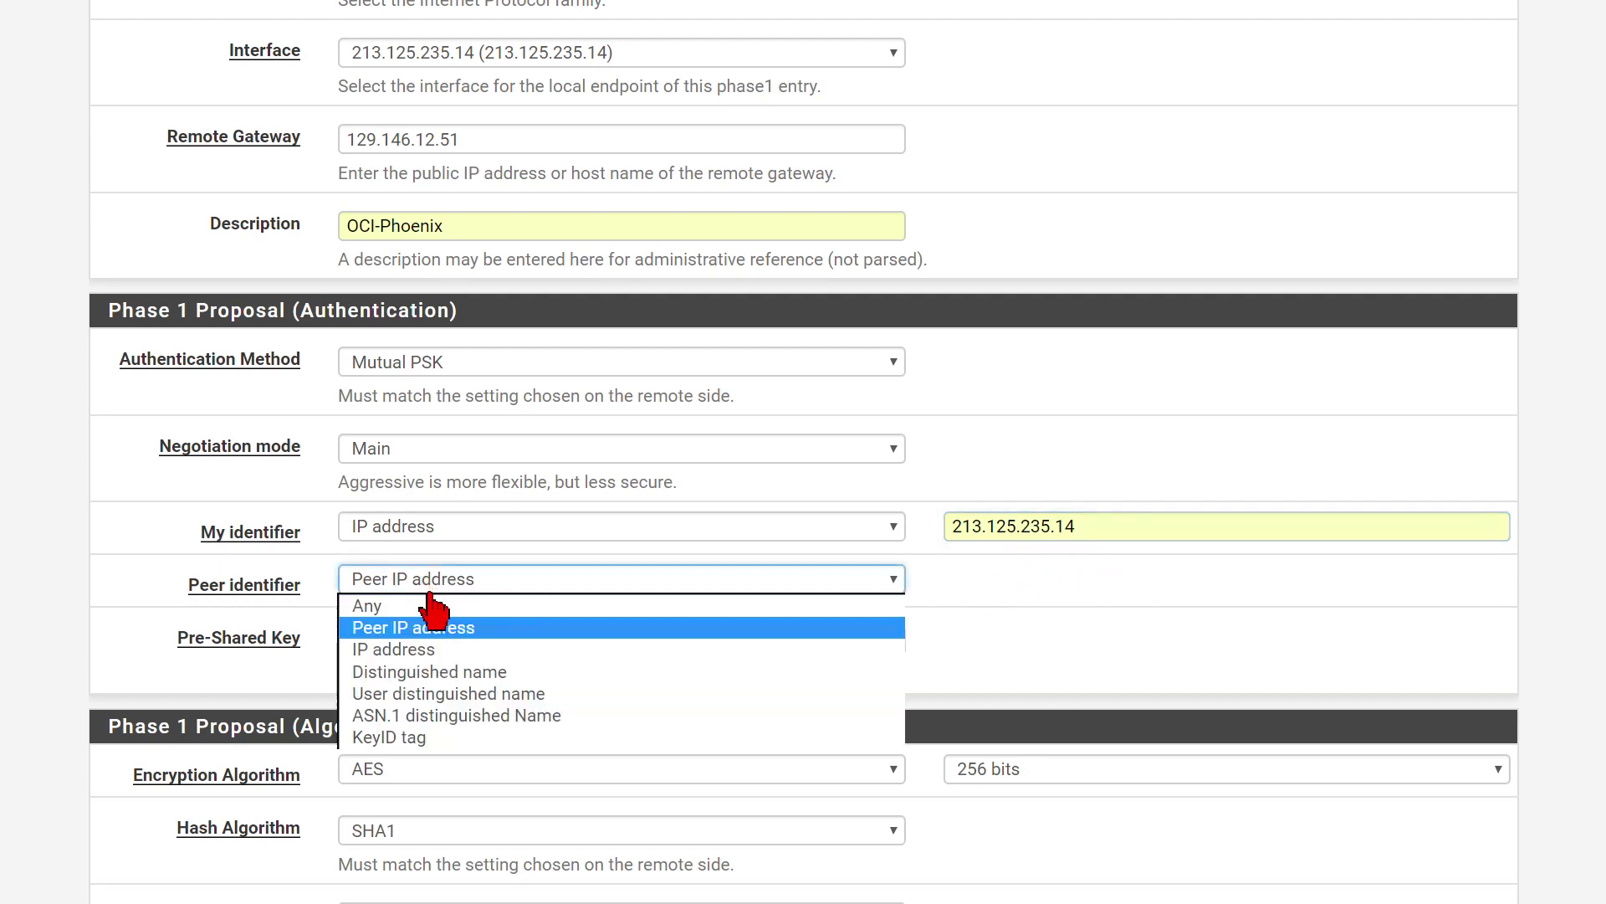
pyautogui.click(440, 625)
pyautogui.click(502, 154)
pyautogui.doubleClick(502, 155)
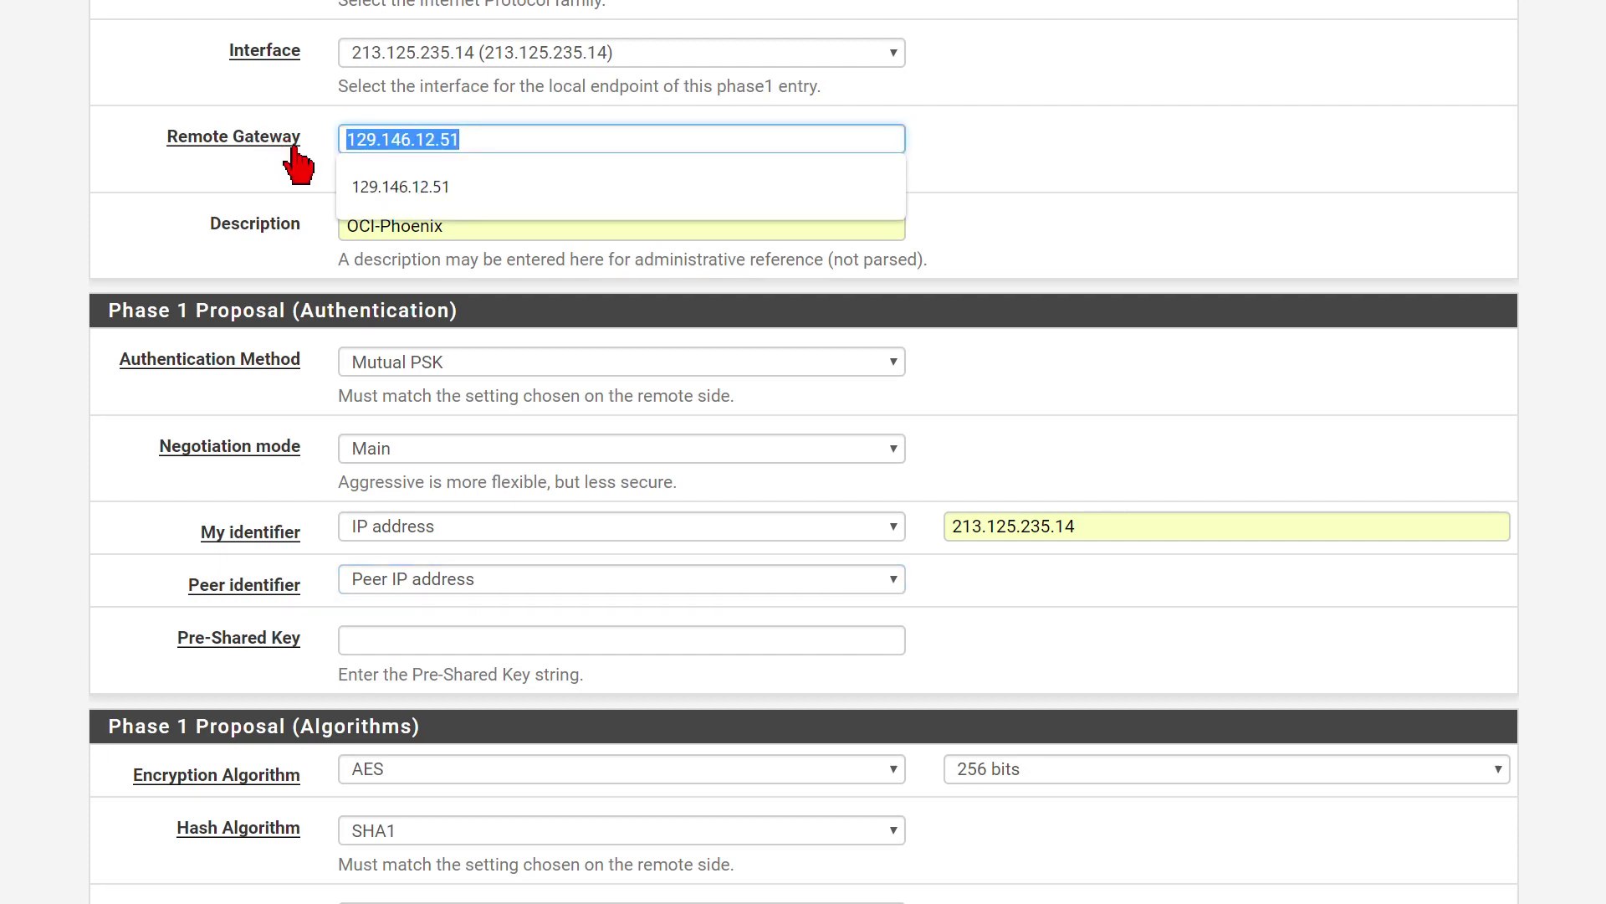
pyautogui.click(753, 585)
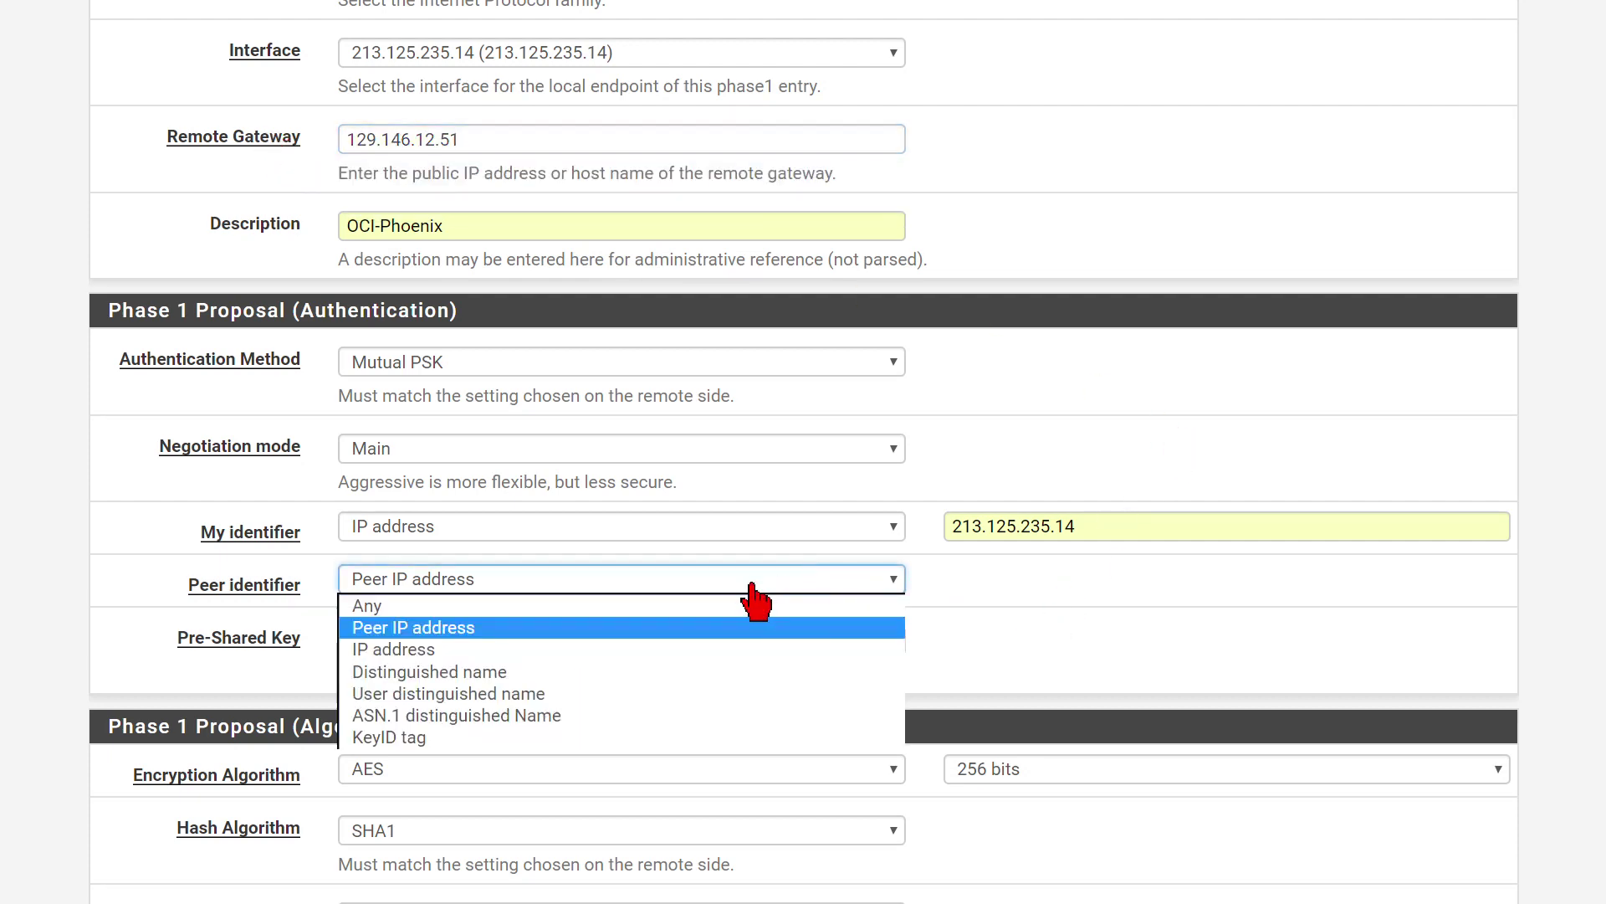
pyautogui.click(532, 650)
pyautogui.click(1005, 594)
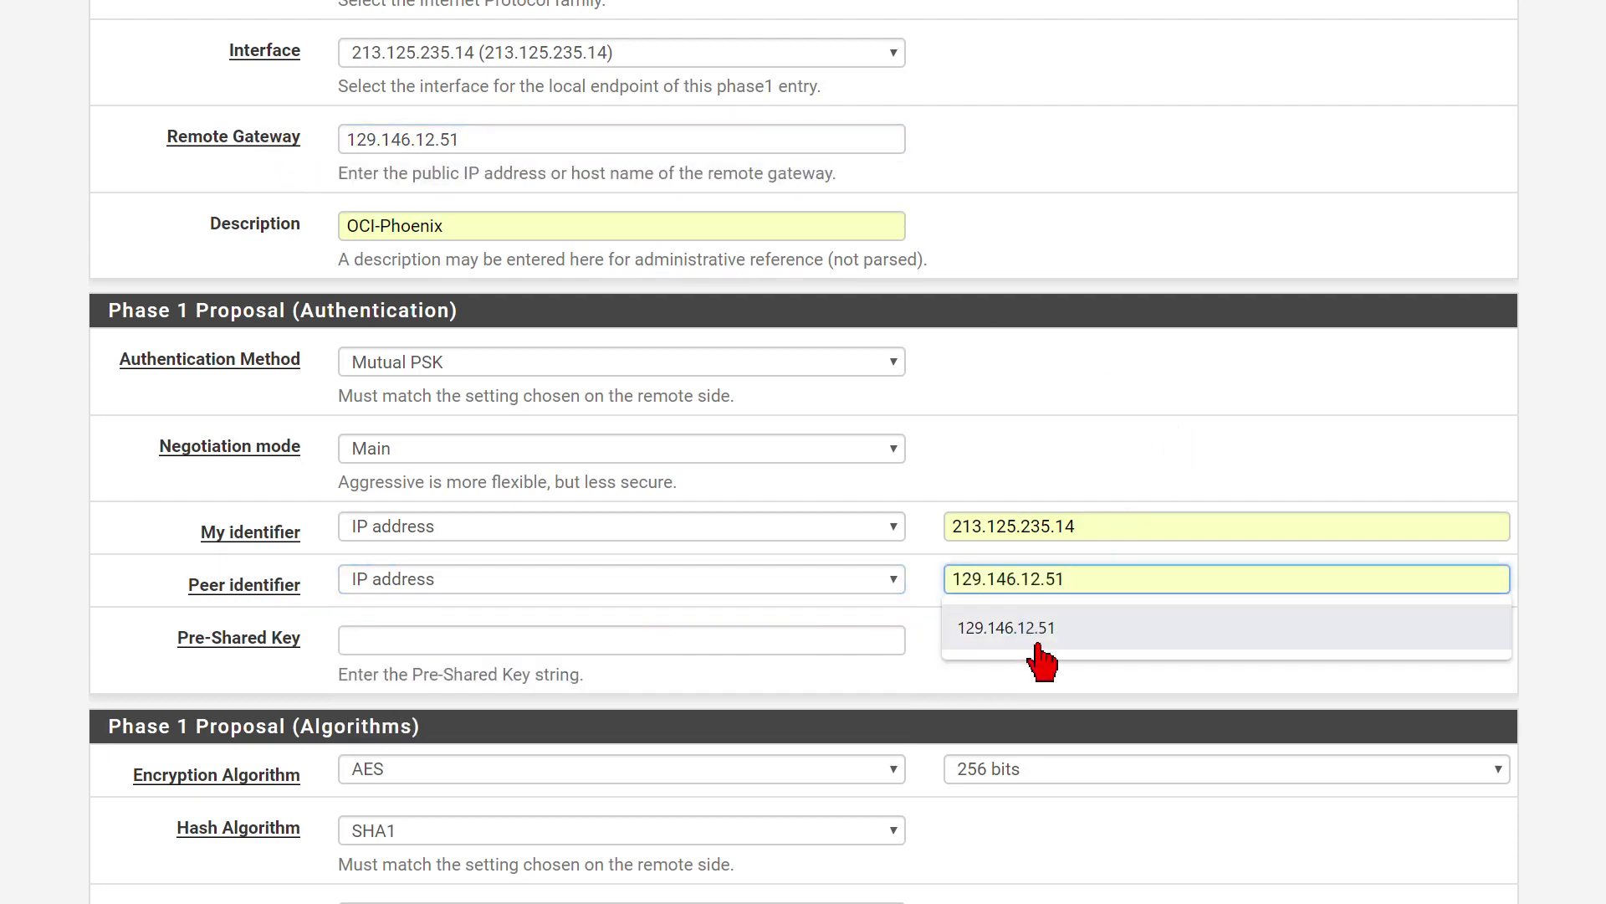
pyautogui.click(1062, 635)
# Copy the first tunnel's shared secret from Oracle's IPsec connection status into the phase 1 Pre-Shared Key field in pfSense.
pyautogui.scroll(-3, 824, 766)
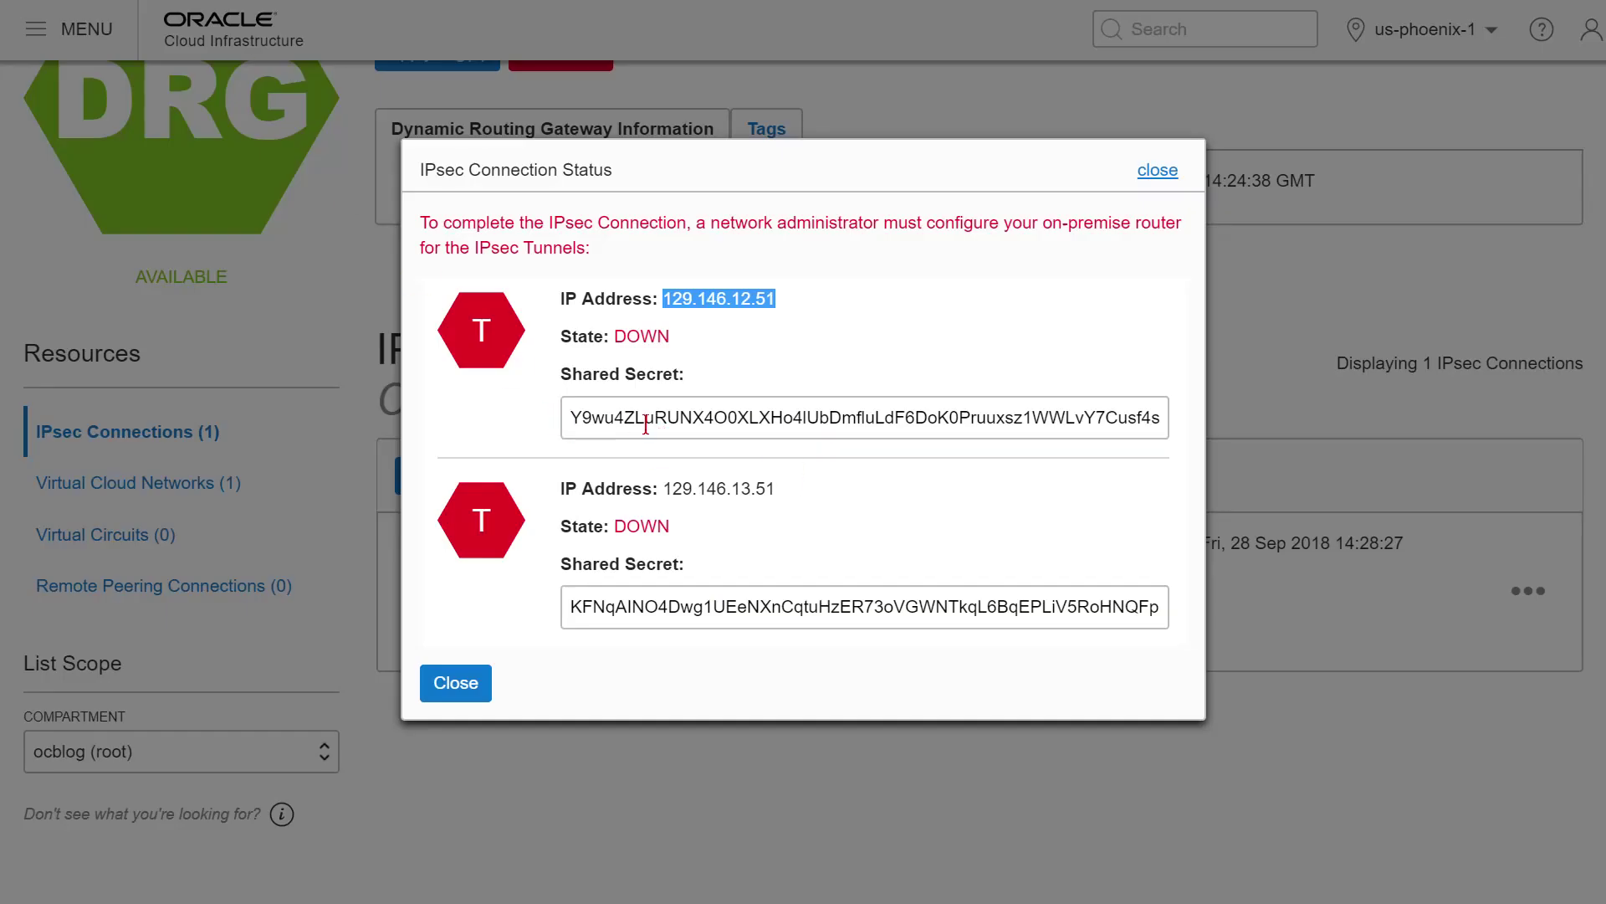
pyautogui.click(645, 425)
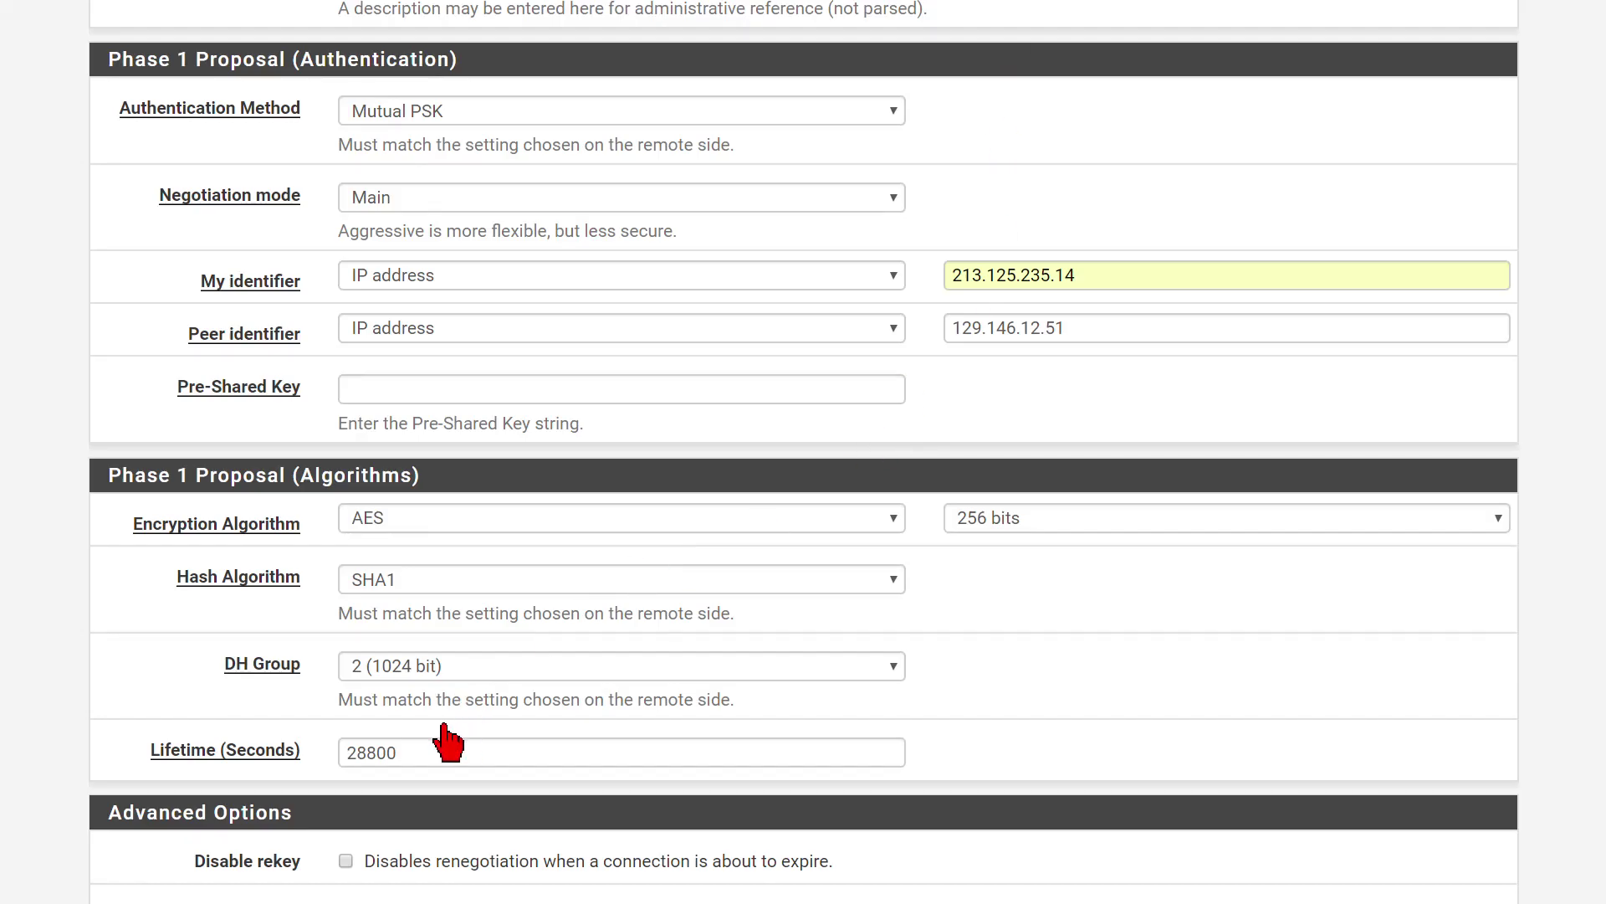
pyautogui.click(407, 408)
pyautogui.hotkey('ctrl', 'v')
pyautogui.press('Tab')
# Review the phase 1 algorithm and advanced settings, then save the entry and apply the IPsec tunnel changes.
pyautogui.scroll(-3, 1029, 663)
pyautogui.scroll(4, 781, 455)
pyautogui.scroll(-6, 742, 459)
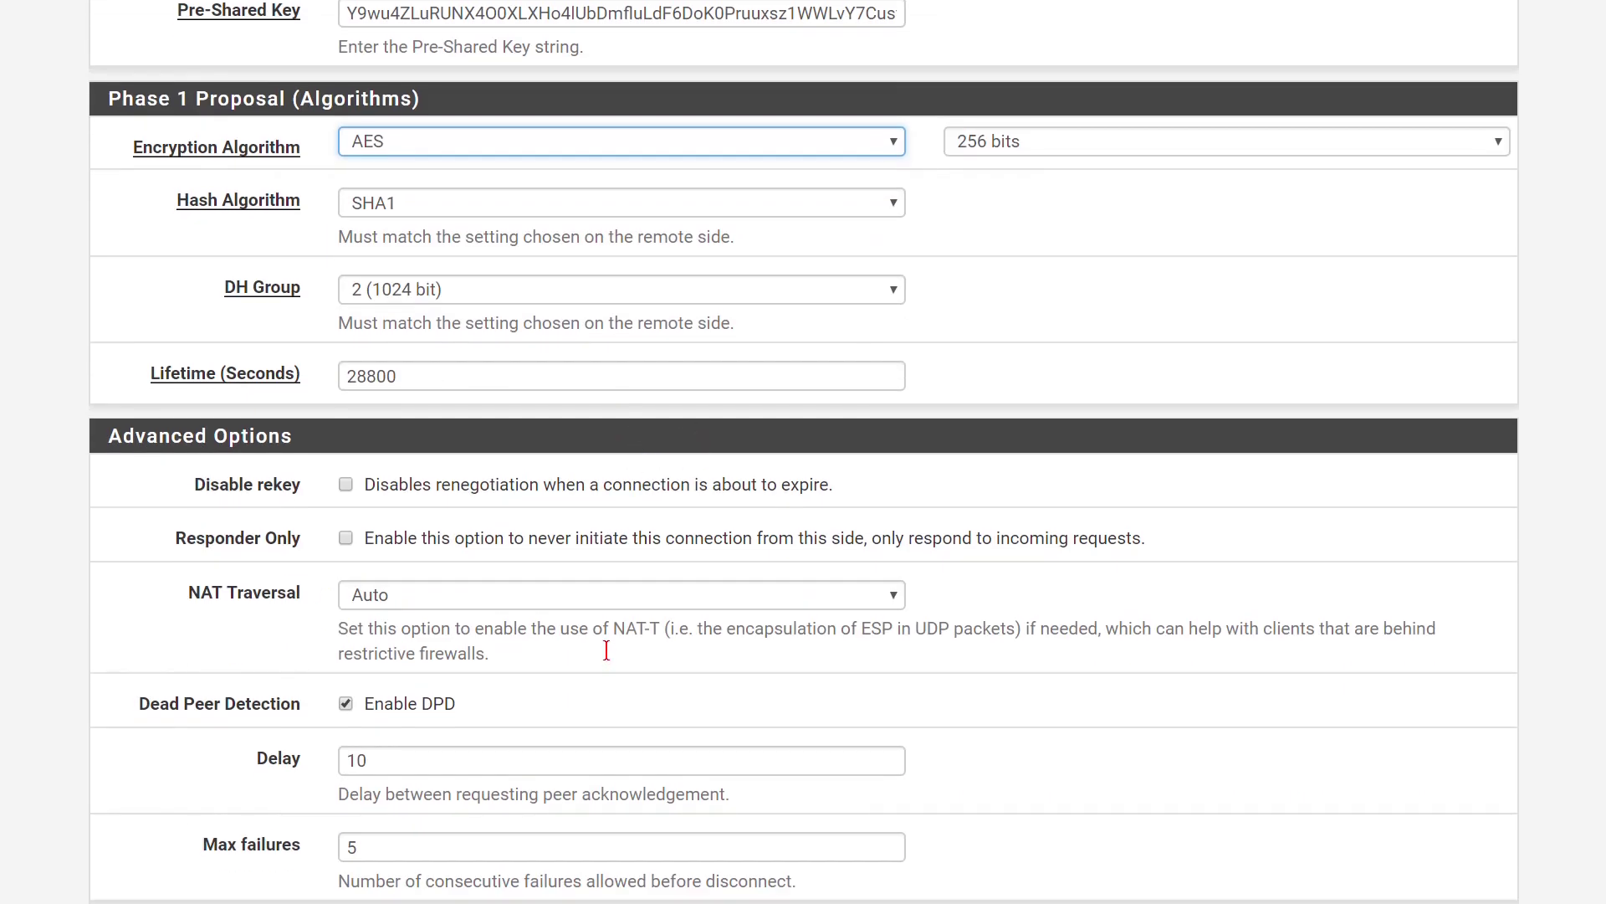
pyautogui.scroll(3, 209, 414)
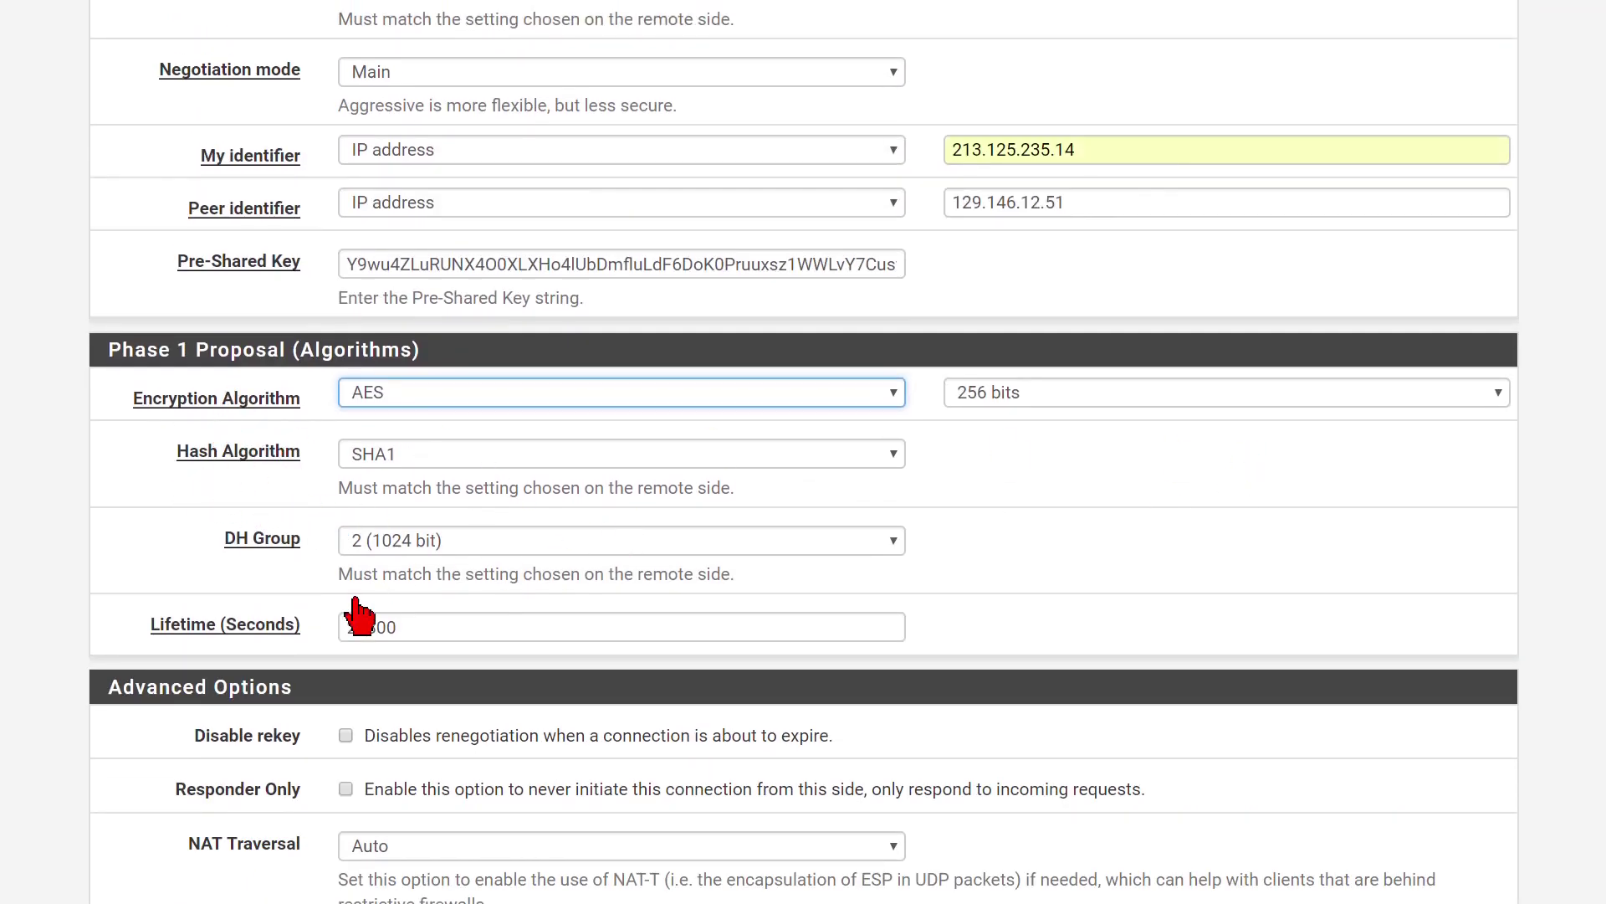
pyautogui.scroll(-3, 460, 586)
pyautogui.scroll(-2, 483, 646)
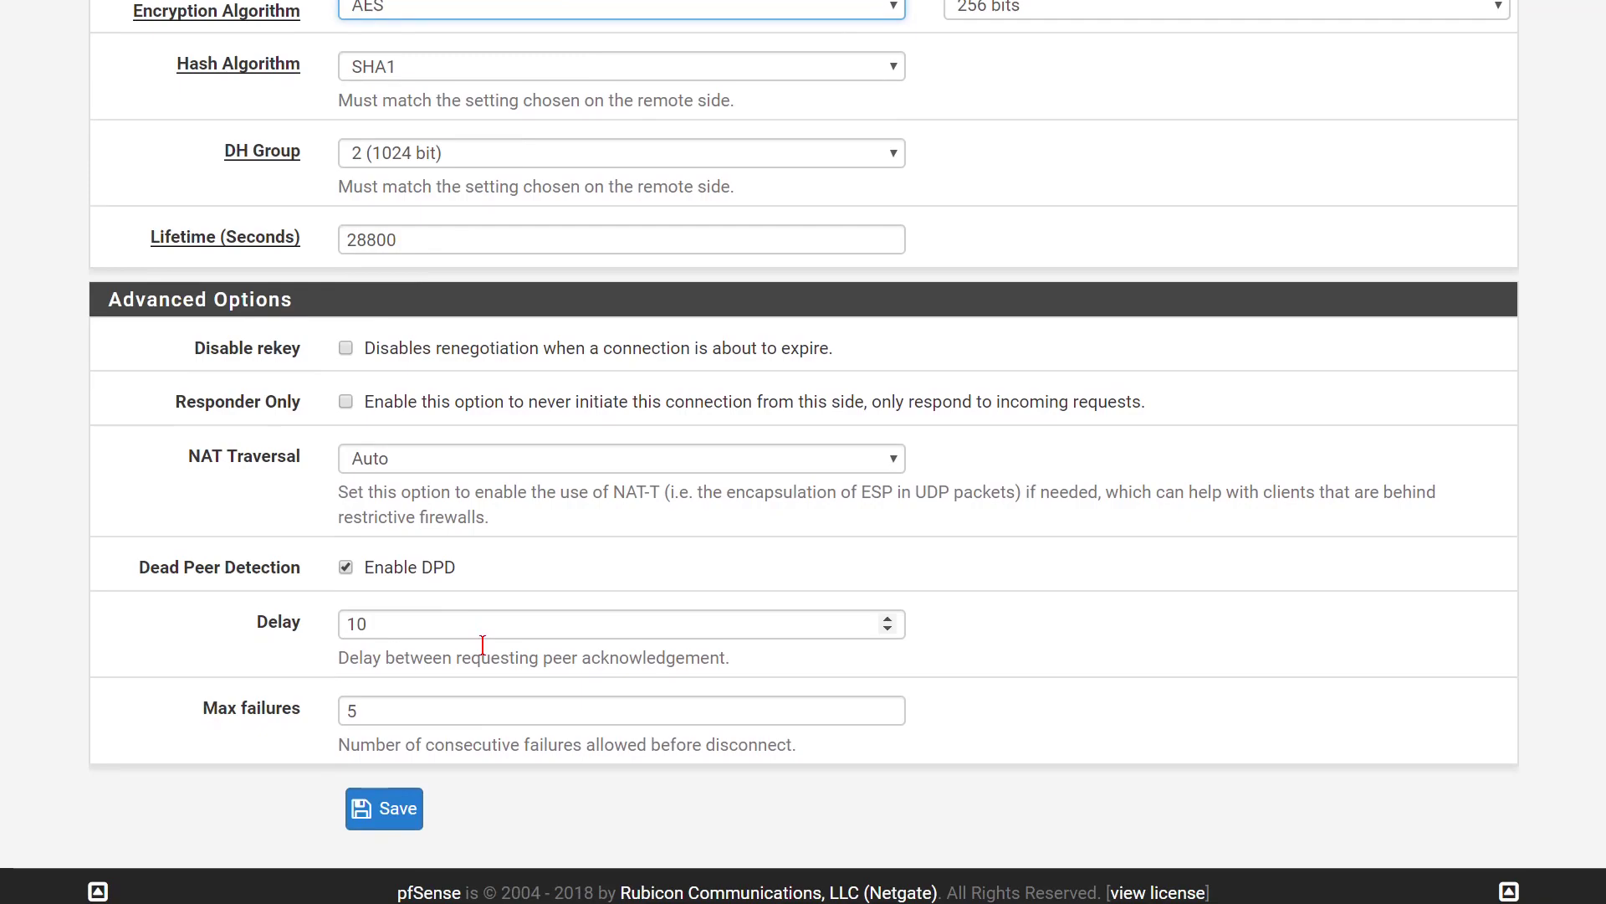
pyautogui.click(403, 810)
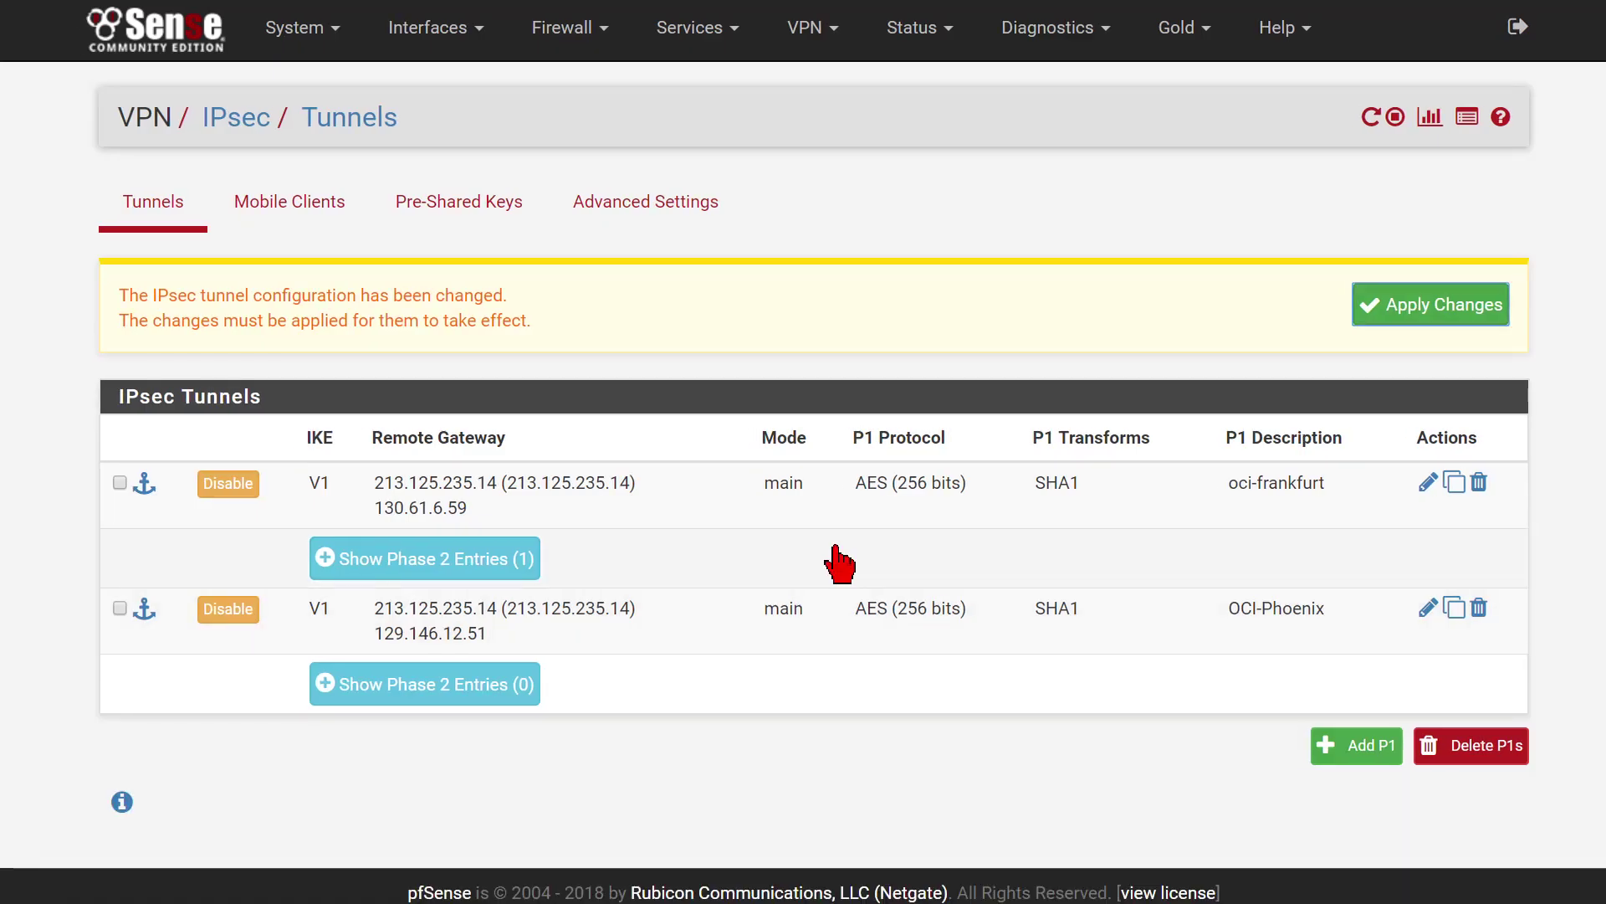
pyautogui.click(1427, 312)
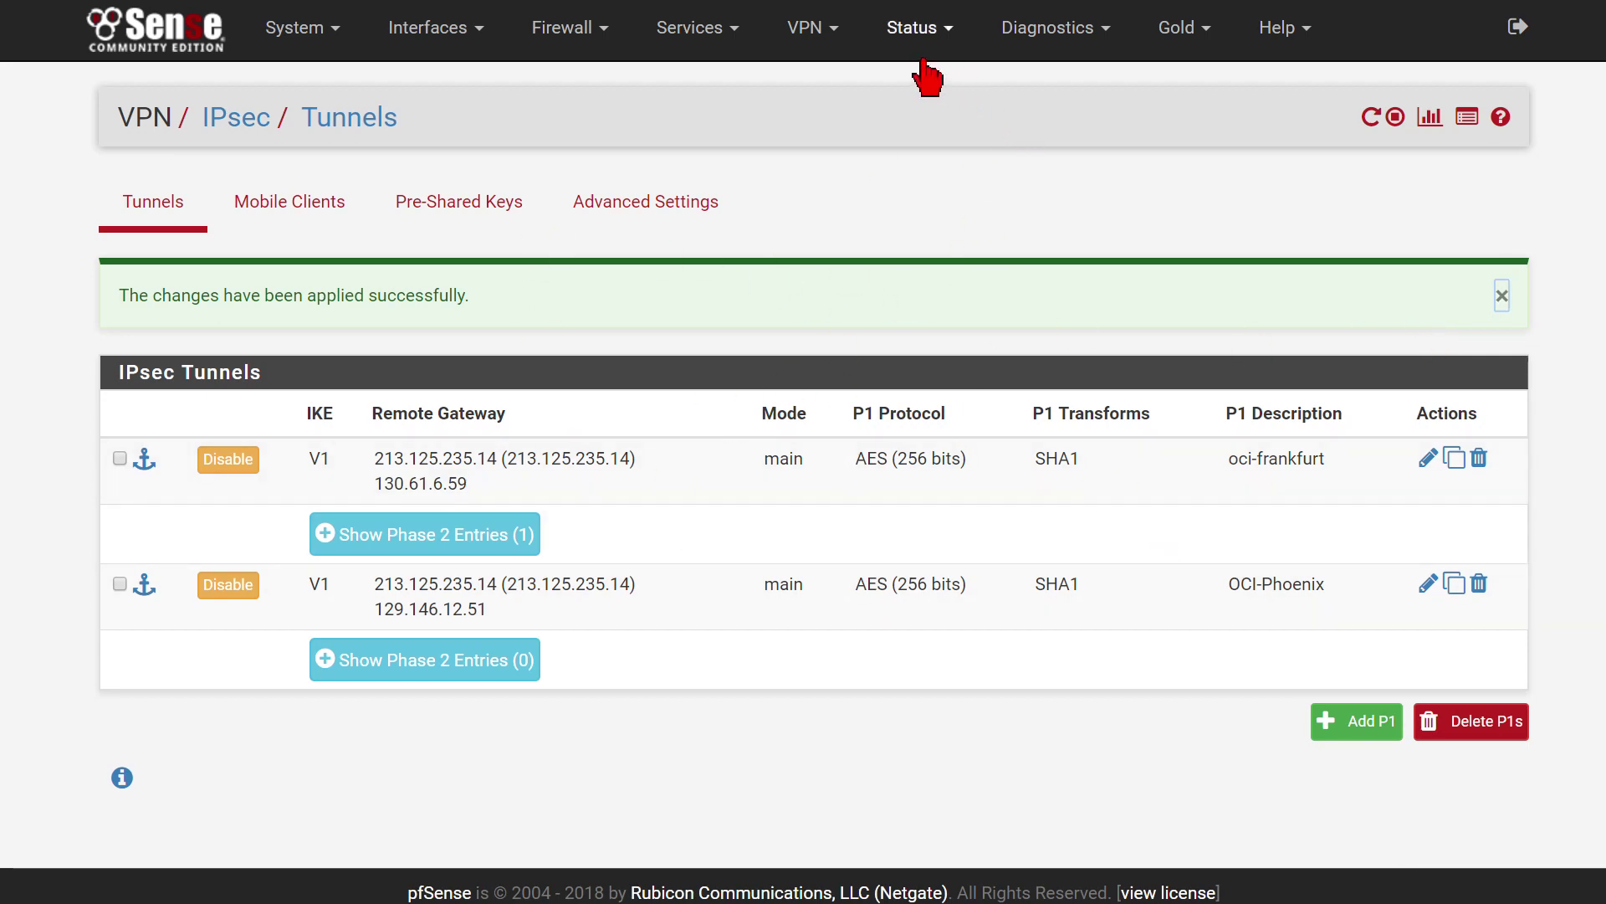
# View the IPsec status overview for the OCI-Phoenix tunnel.
pyautogui.click(916, 31)
pyautogui.click(927, 389)
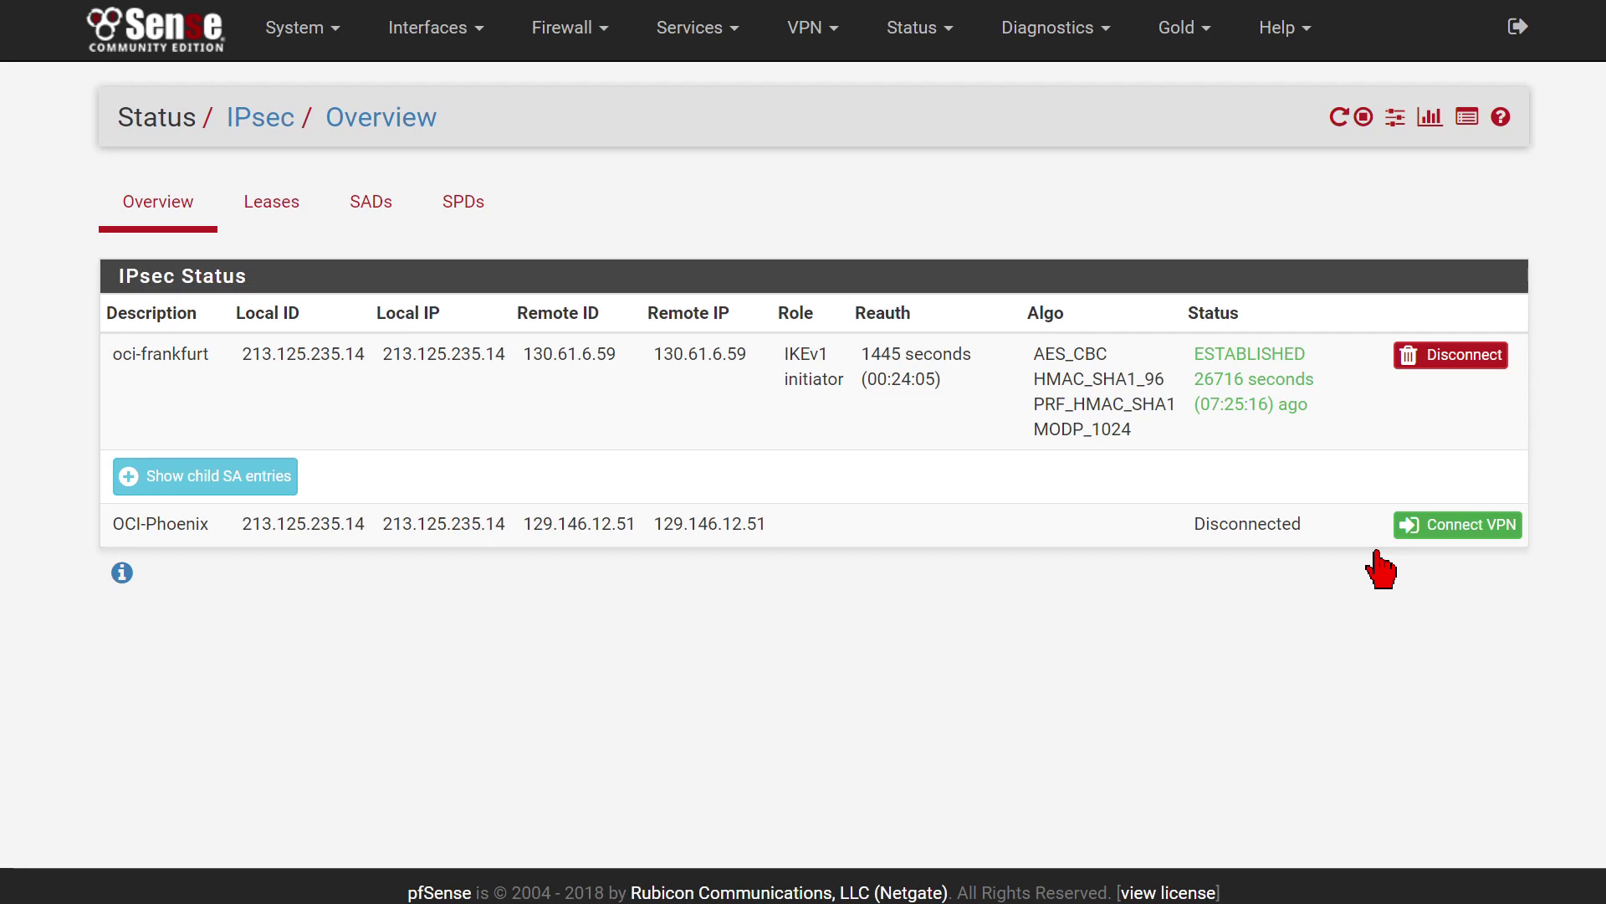
# Return to the IPsec tunnels and start a new phase 2 entry under OCI-Phoenix.
pyautogui.click(830, 40)
pyautogui.click(830, 86)
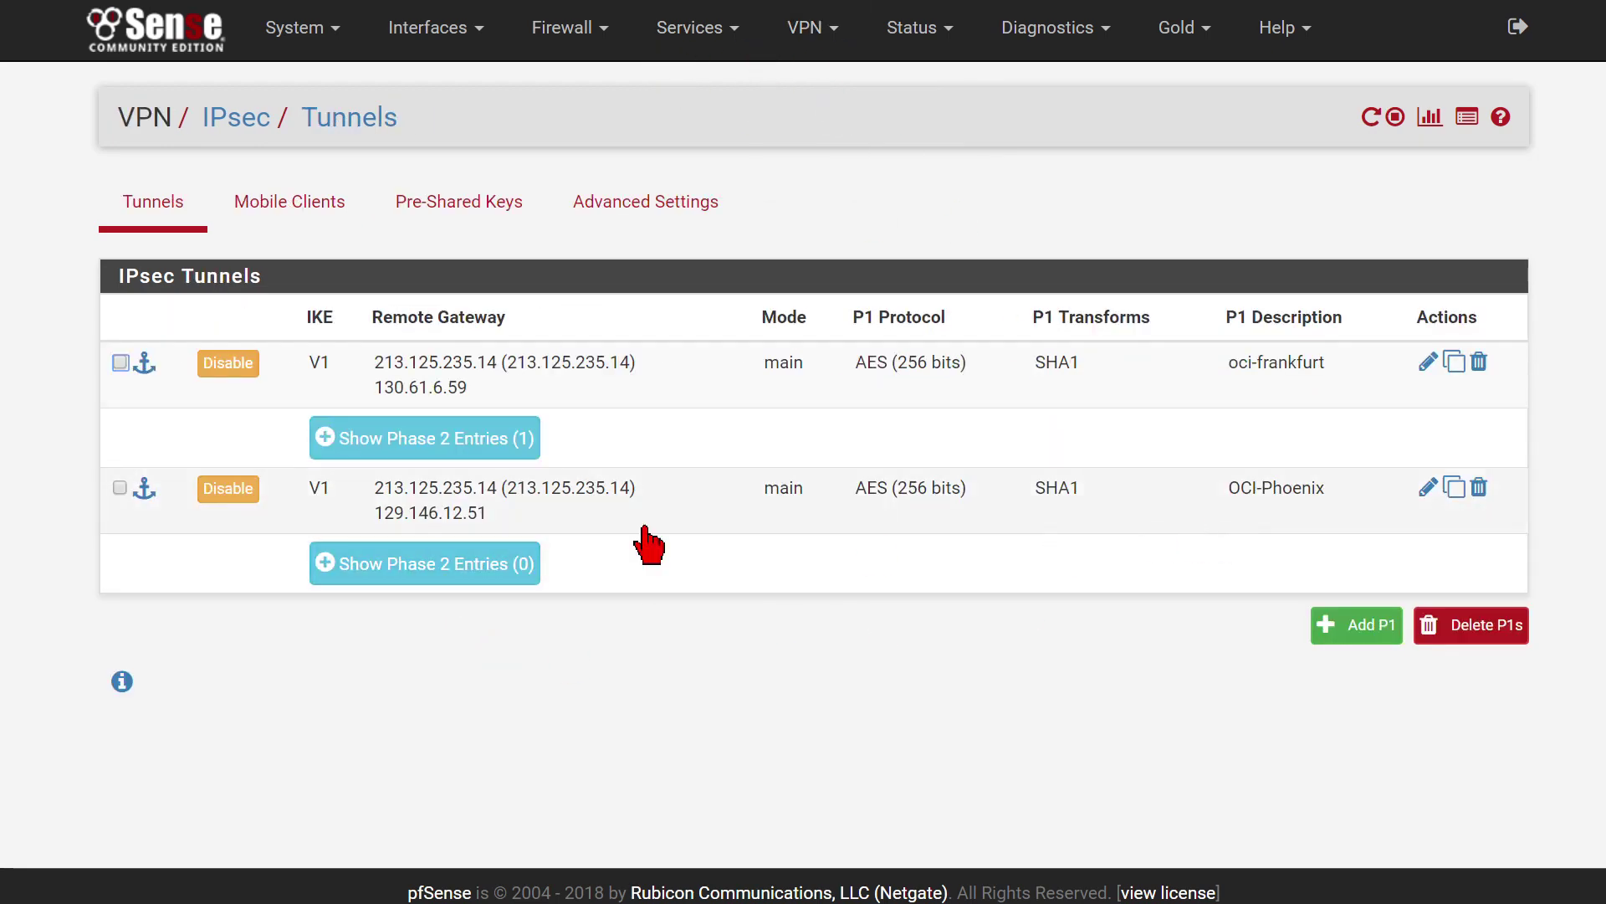
pyautogui.click(444, 577)
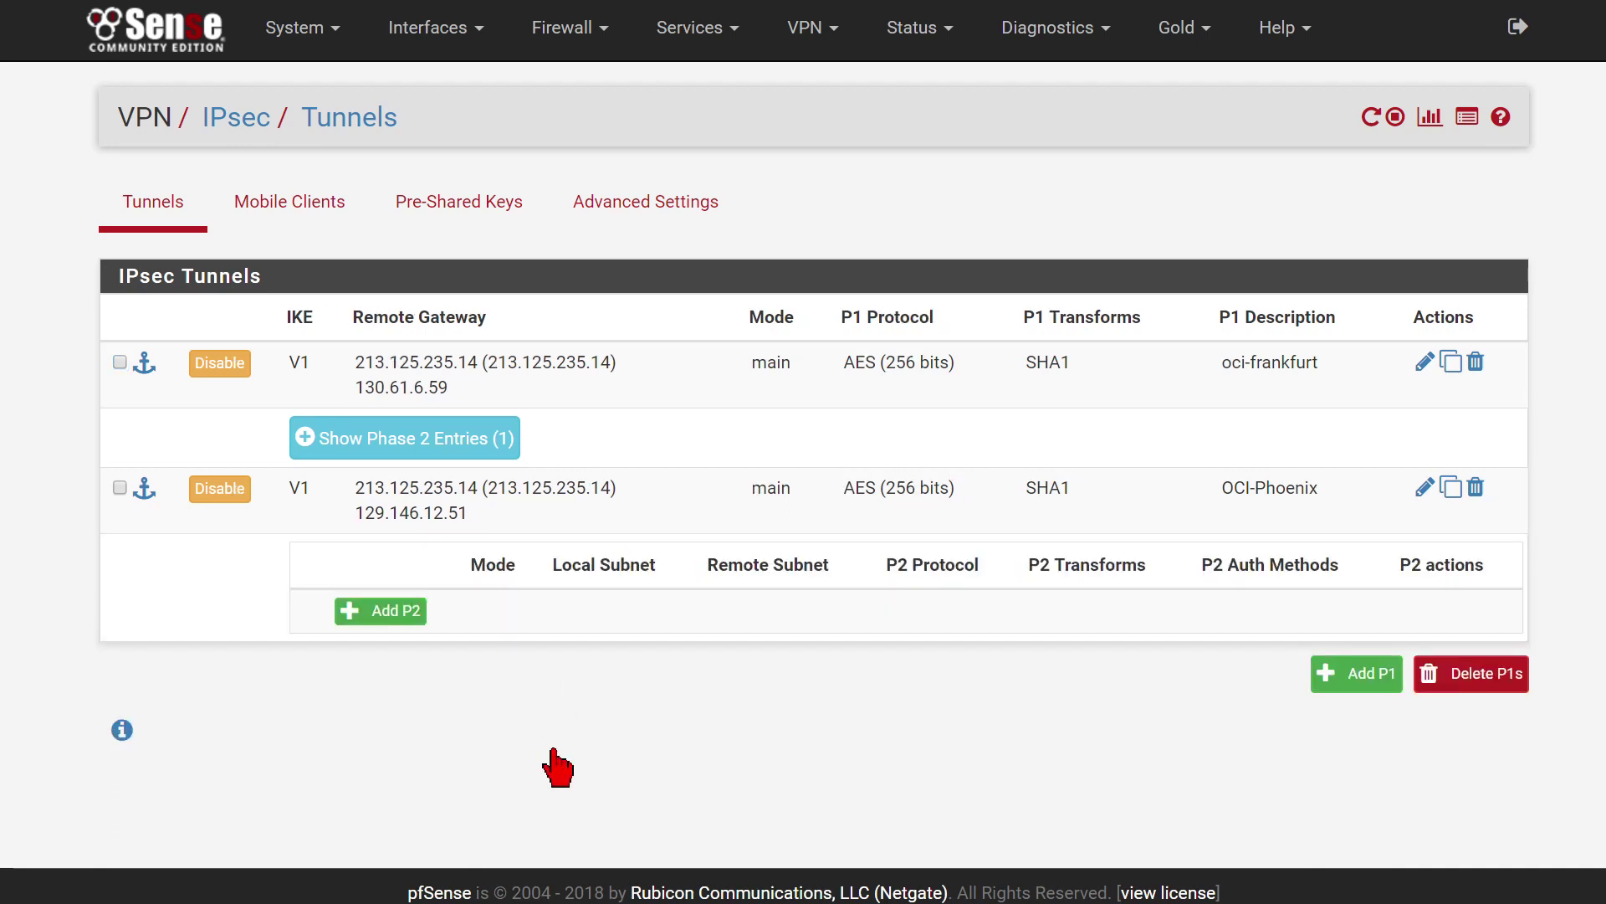
pyautogui.click(407, 619)
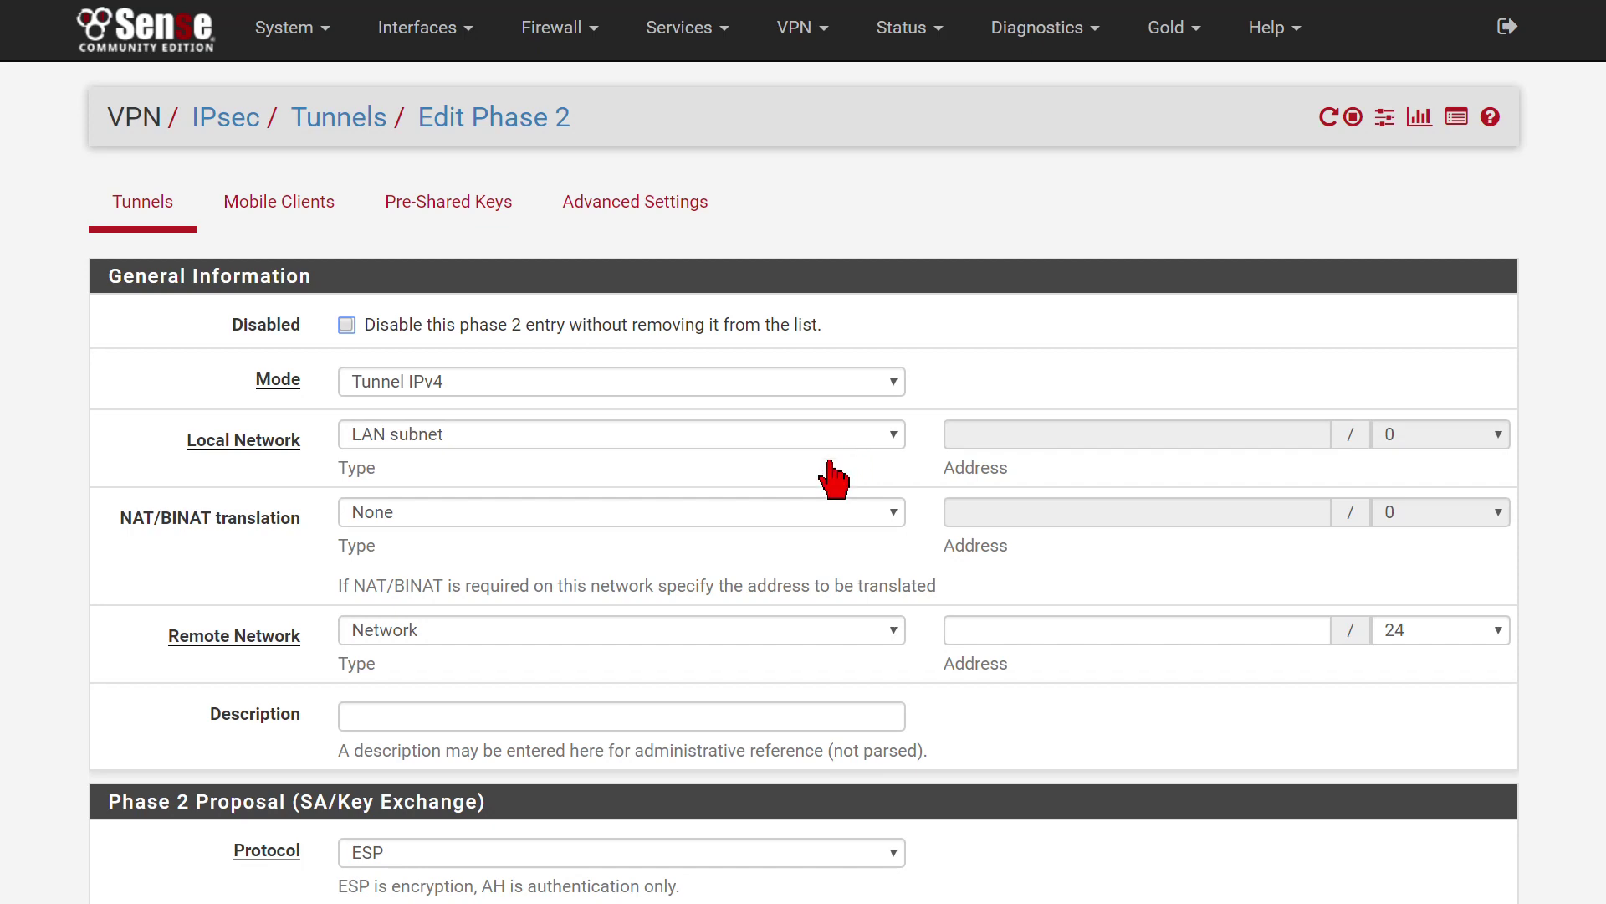
# Set the phase 2 remote network to 10.1.0.0/16.
pyautogui.click(1022, 642)
pyautogui.write('10.1.0.0')
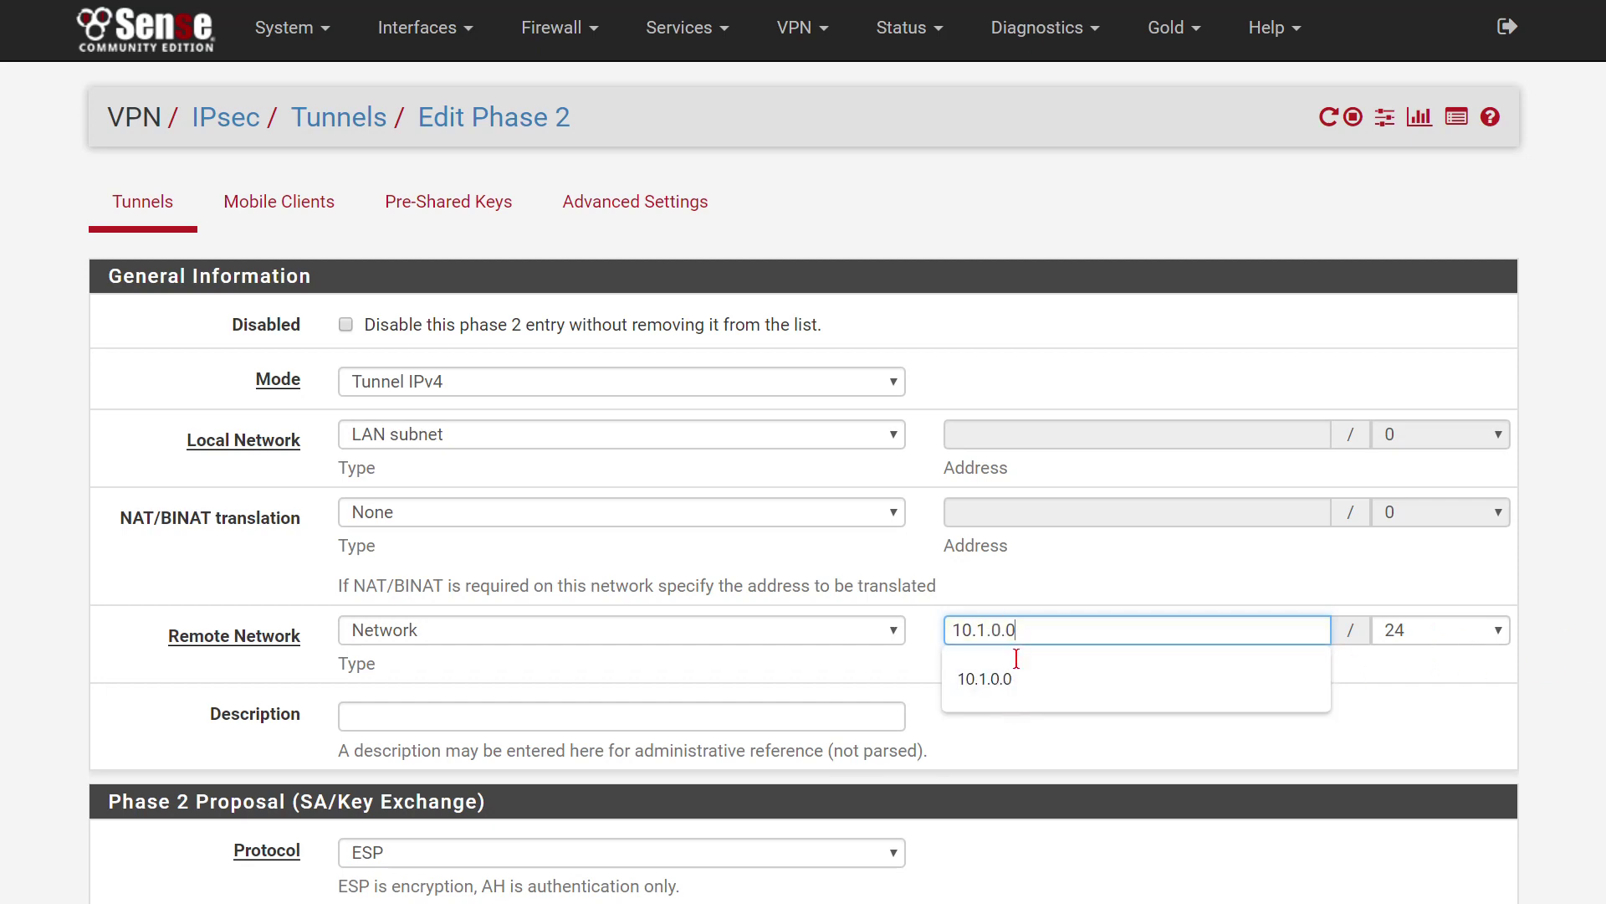
pyautogui.click(1437, 640)
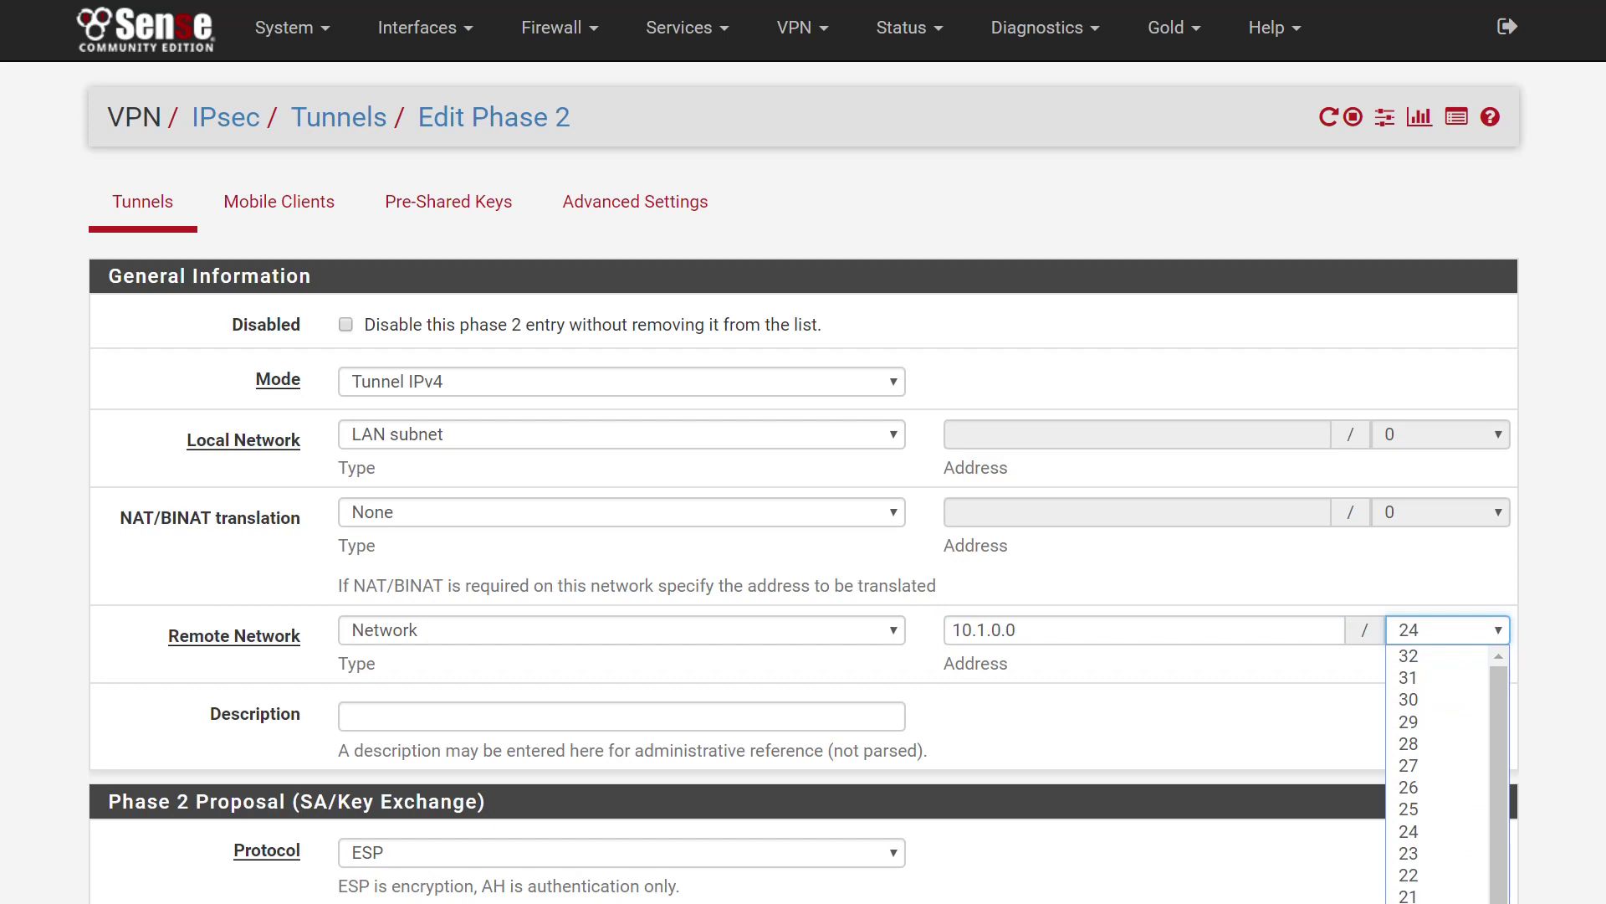
pyautogui.write('16')
pyautogui.press('Return')
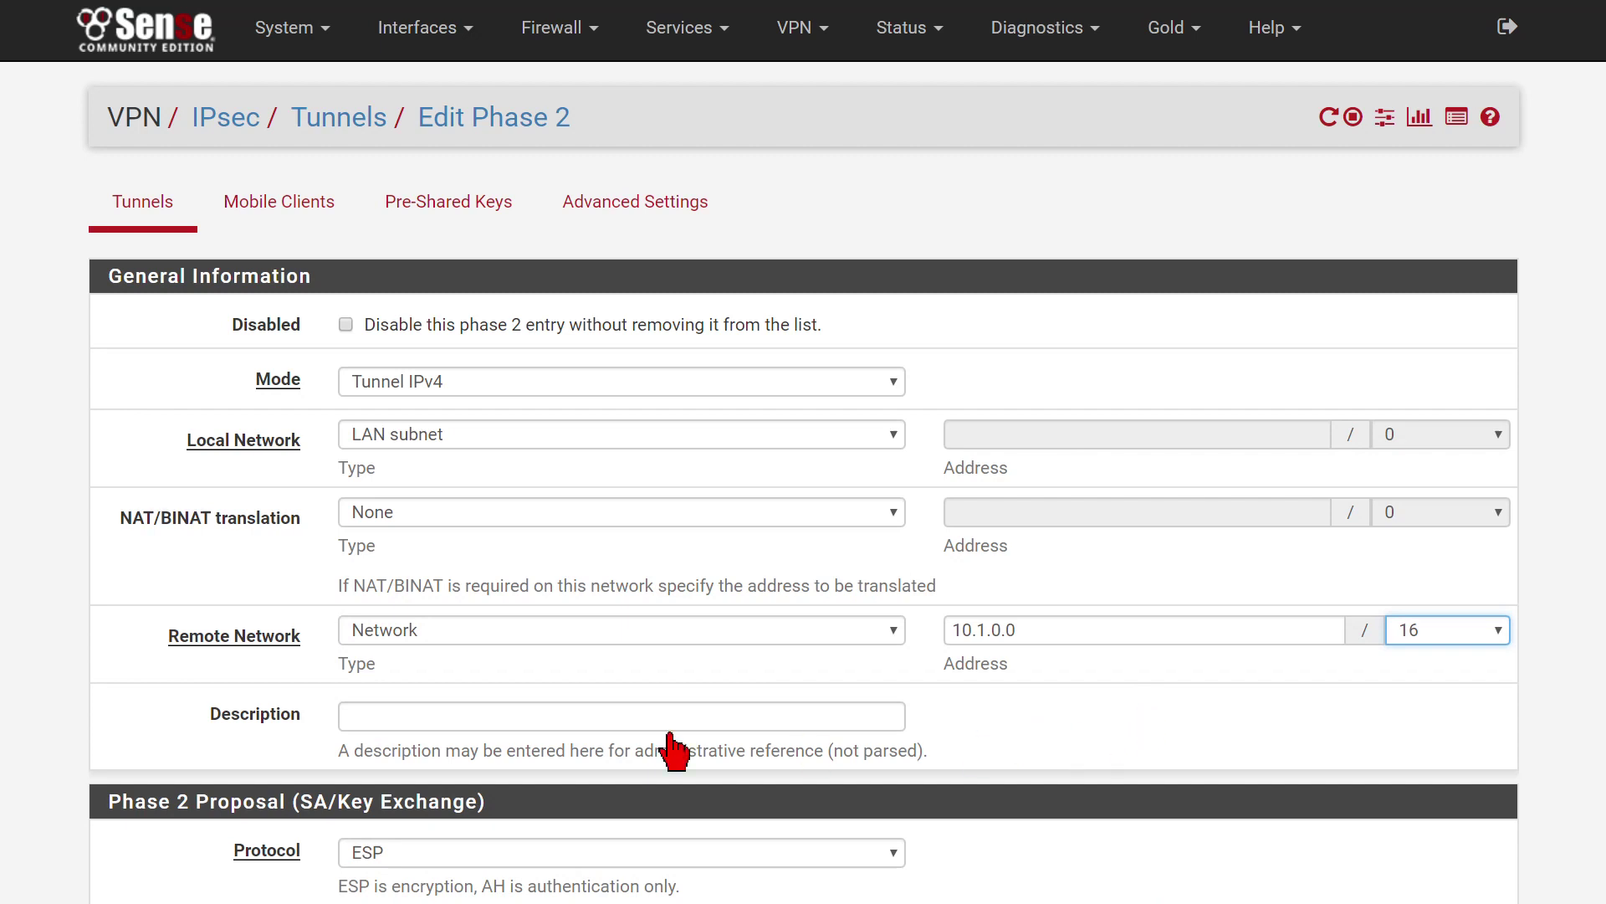
# Describe the phase 2 entry as "ip traffic phoenix" and set its AES encryption to 256 bits.
pyautogui.click(573, 721)
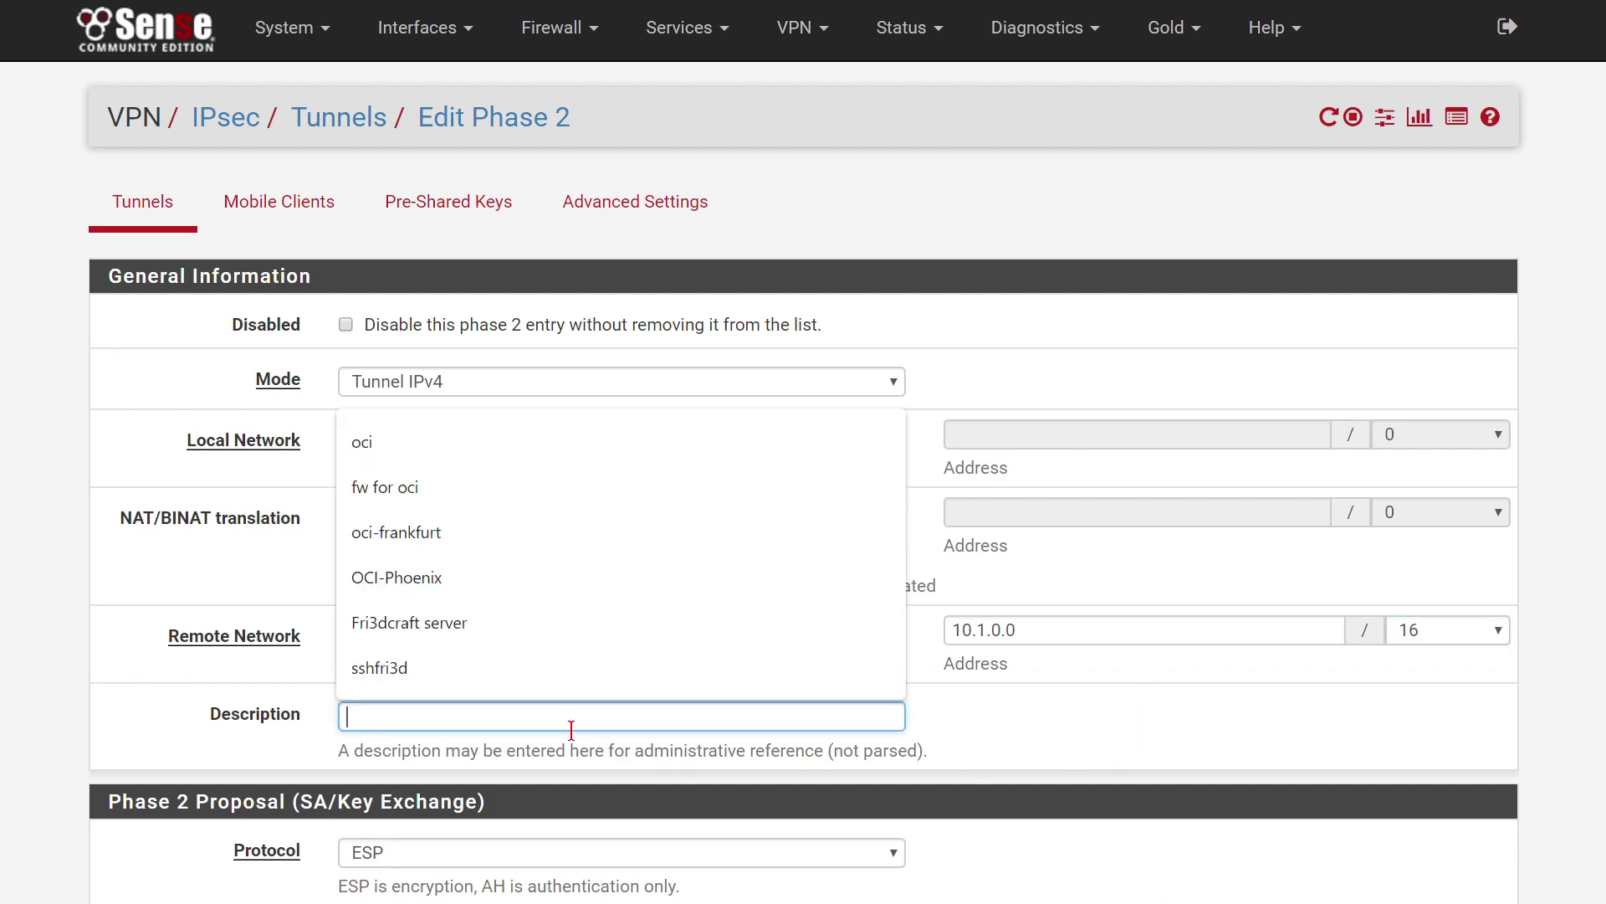
pyautogui.write('ip')
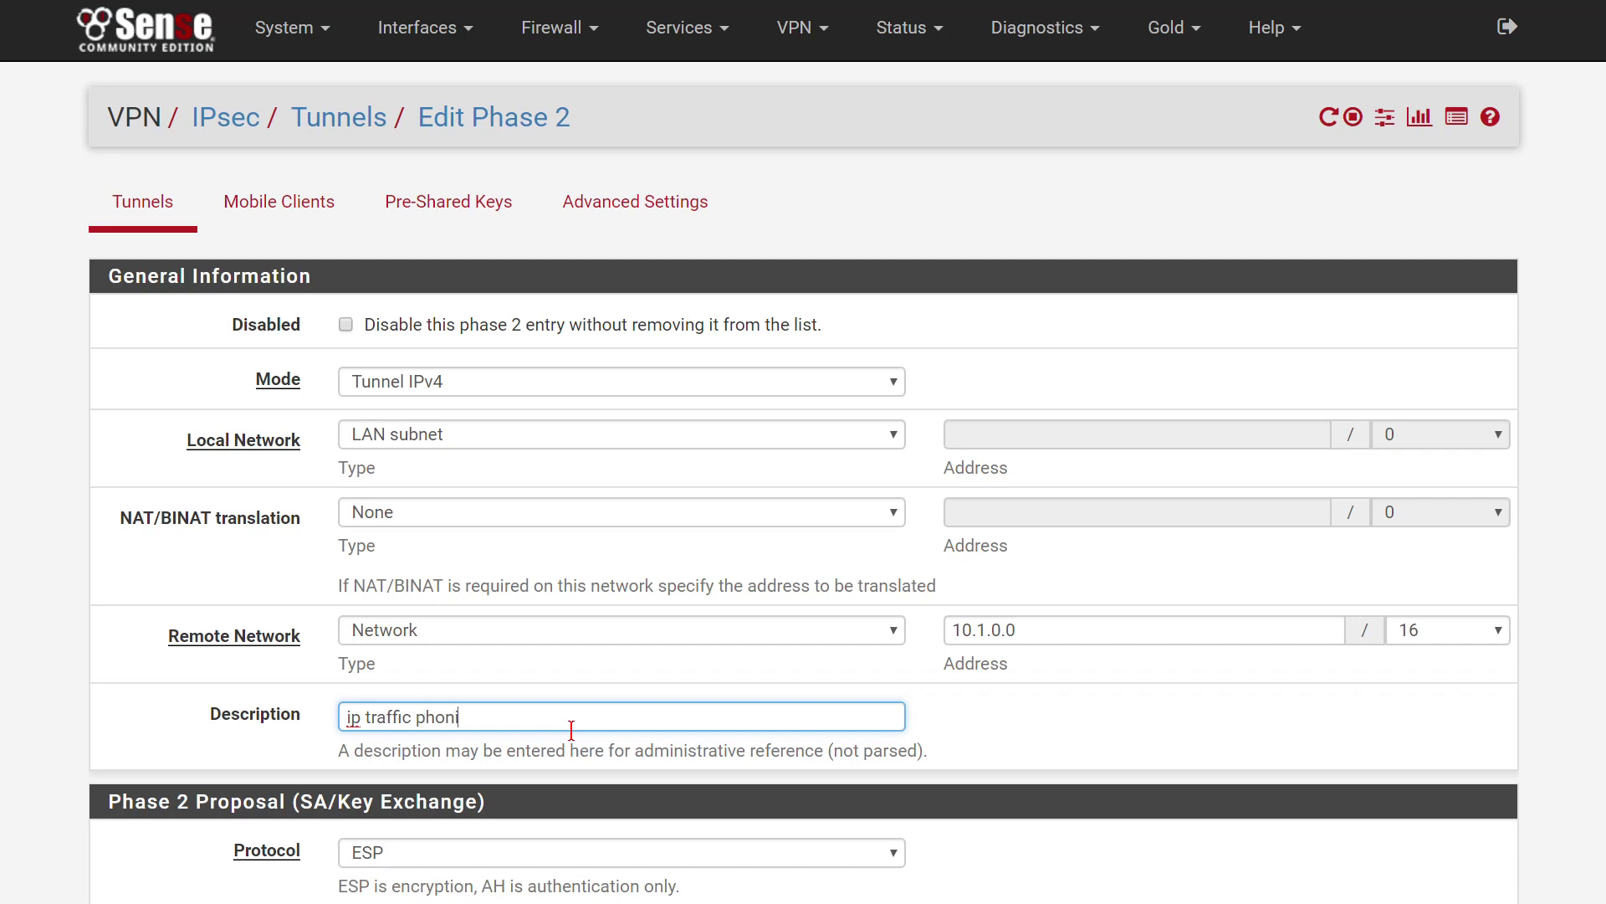
pyautogui.write('traffic phoenix')
pyautogui.scroll(-7, 577, 719)
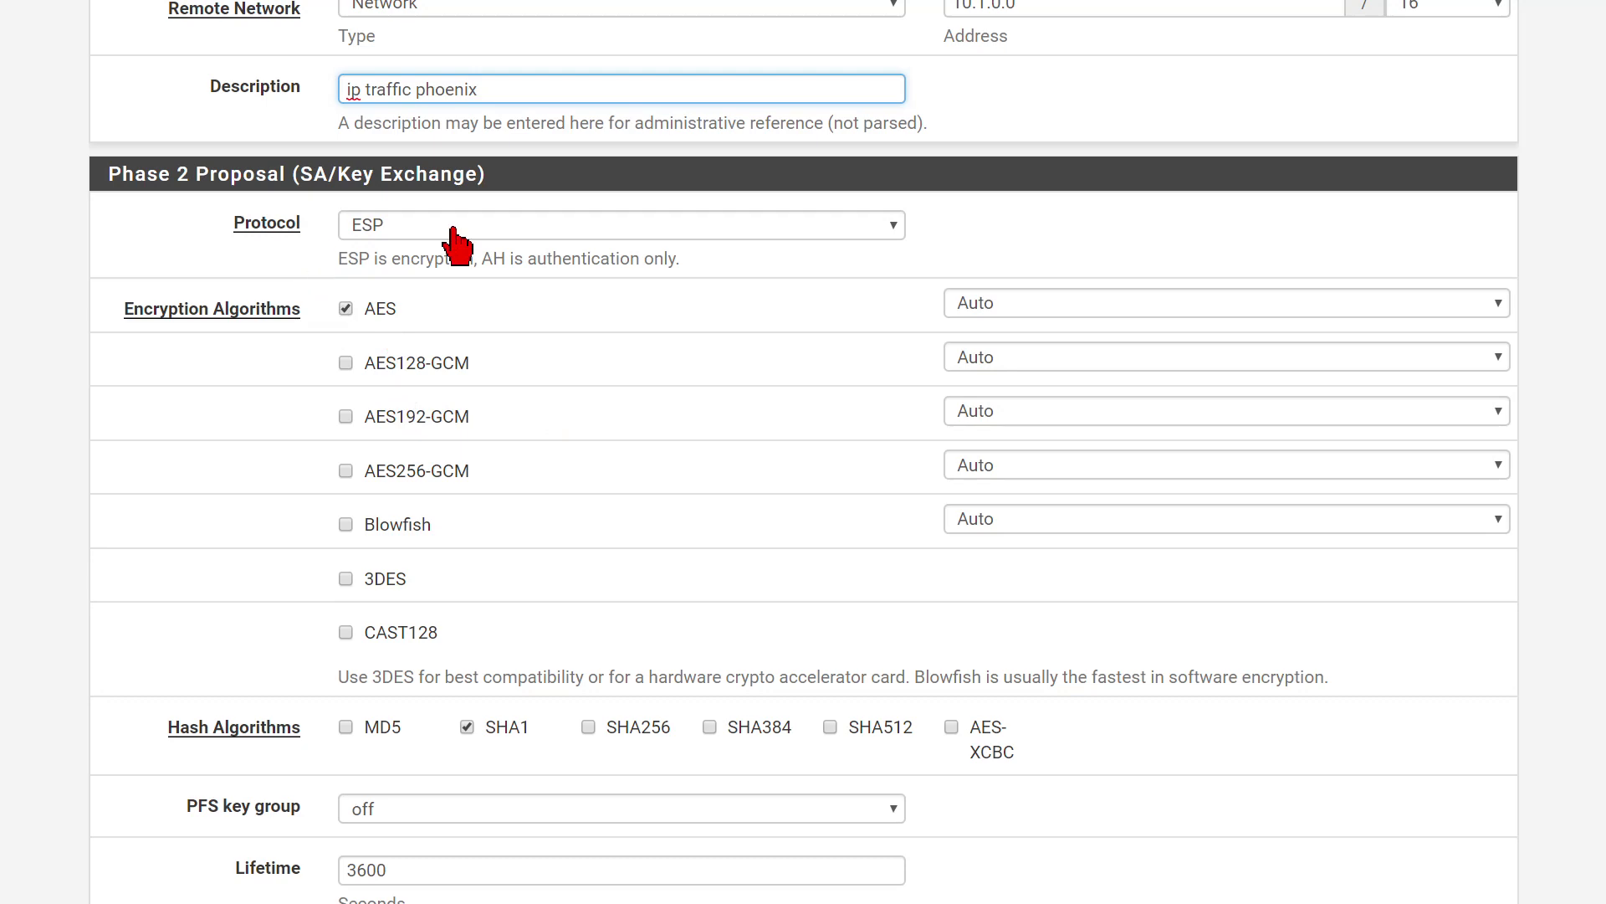
pyautogui.click(1050, 306)
pyautogui.click(1008, 352)
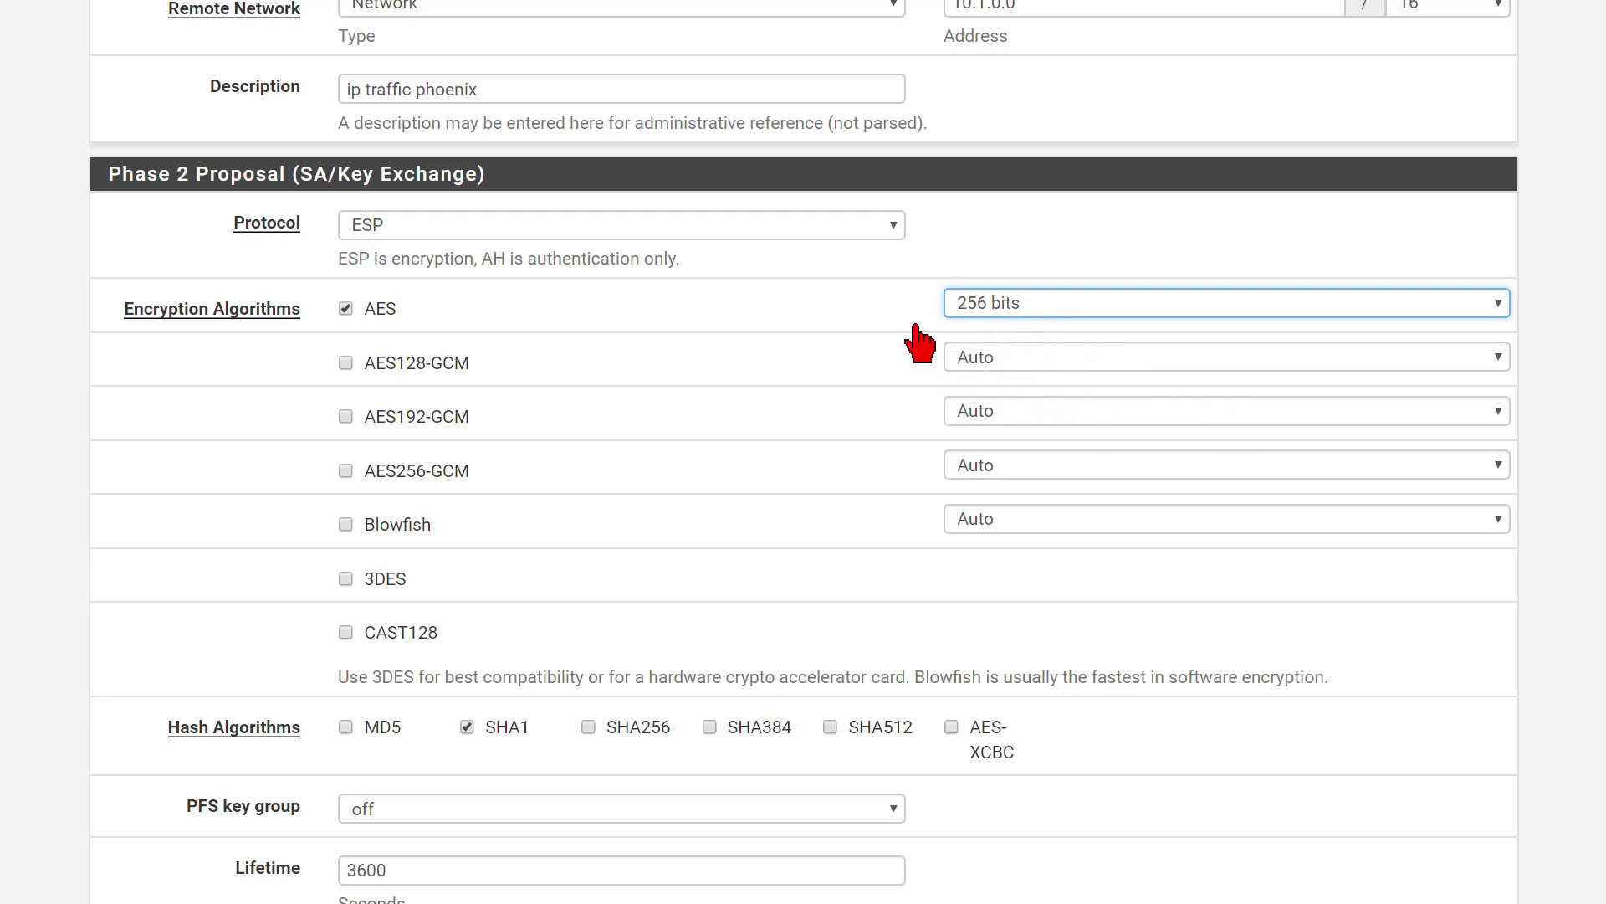
# Set the phase 2 PFS key group to 5 (1536 bit), then save the entry and apply the IPsec changes.
pyautogui.scroll(-3, 833, 502)
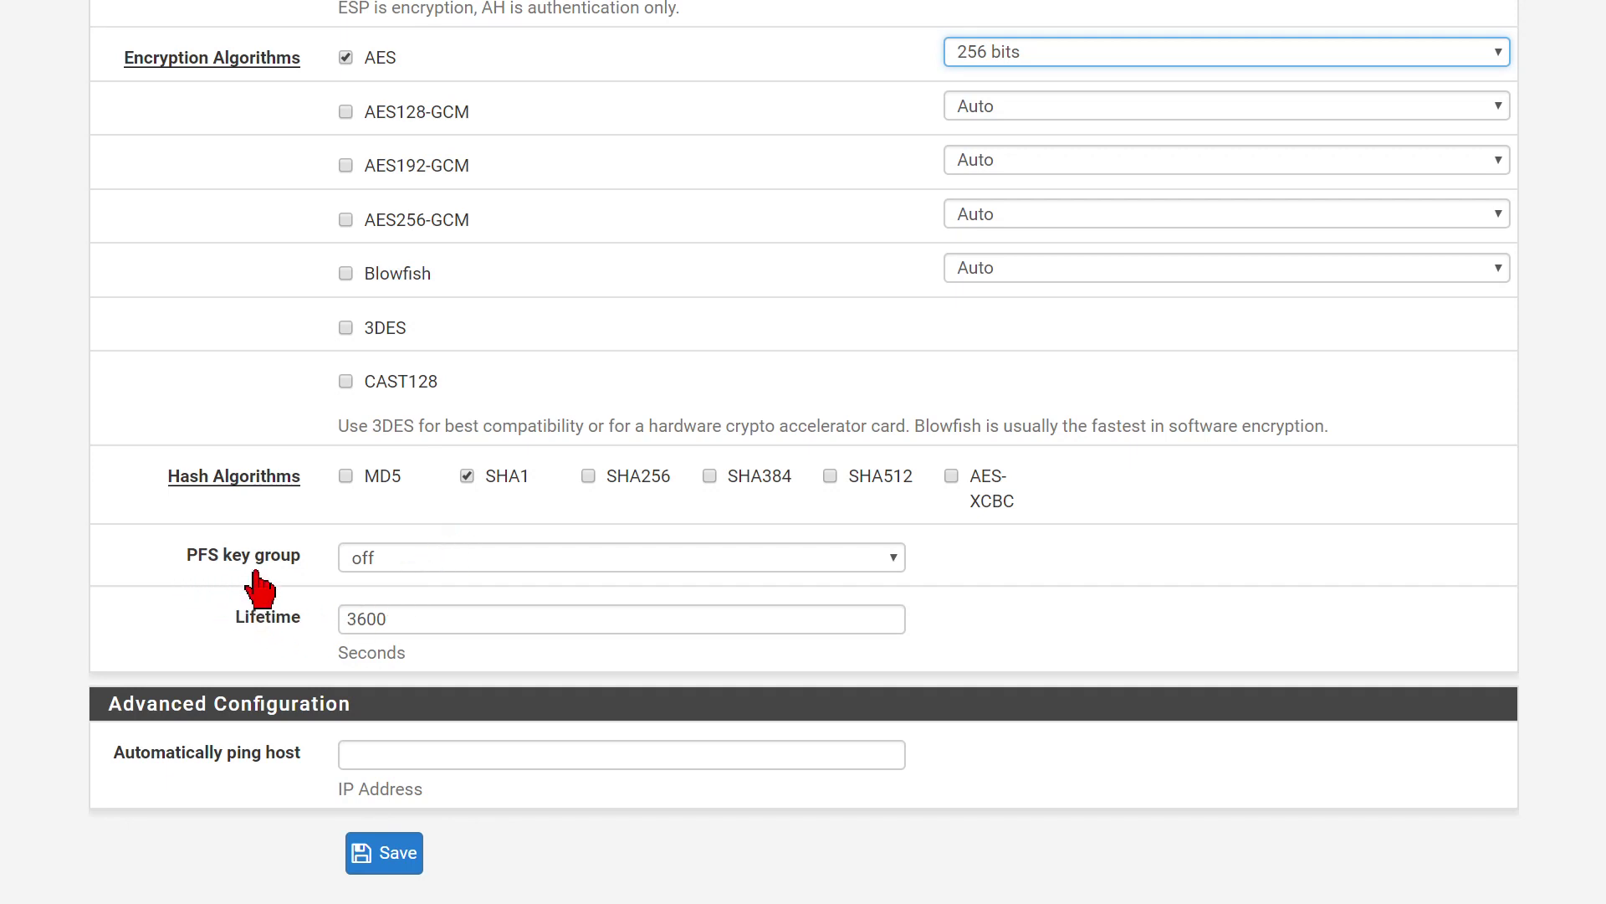
pyautogui.click(373, 560)
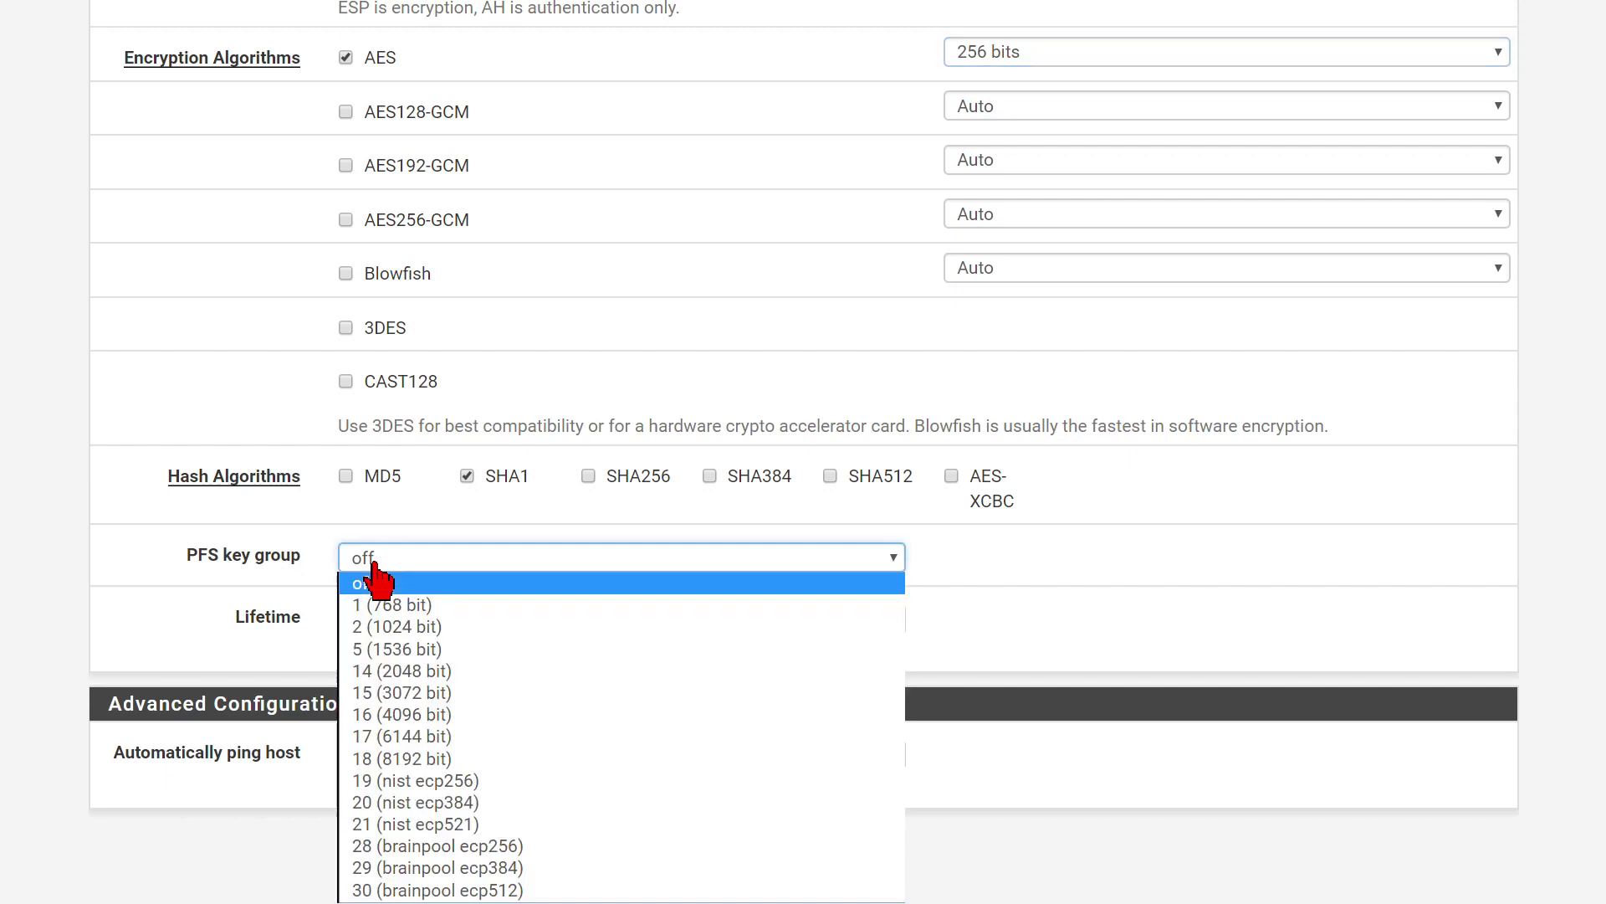
pyautogui.click(373, 648)
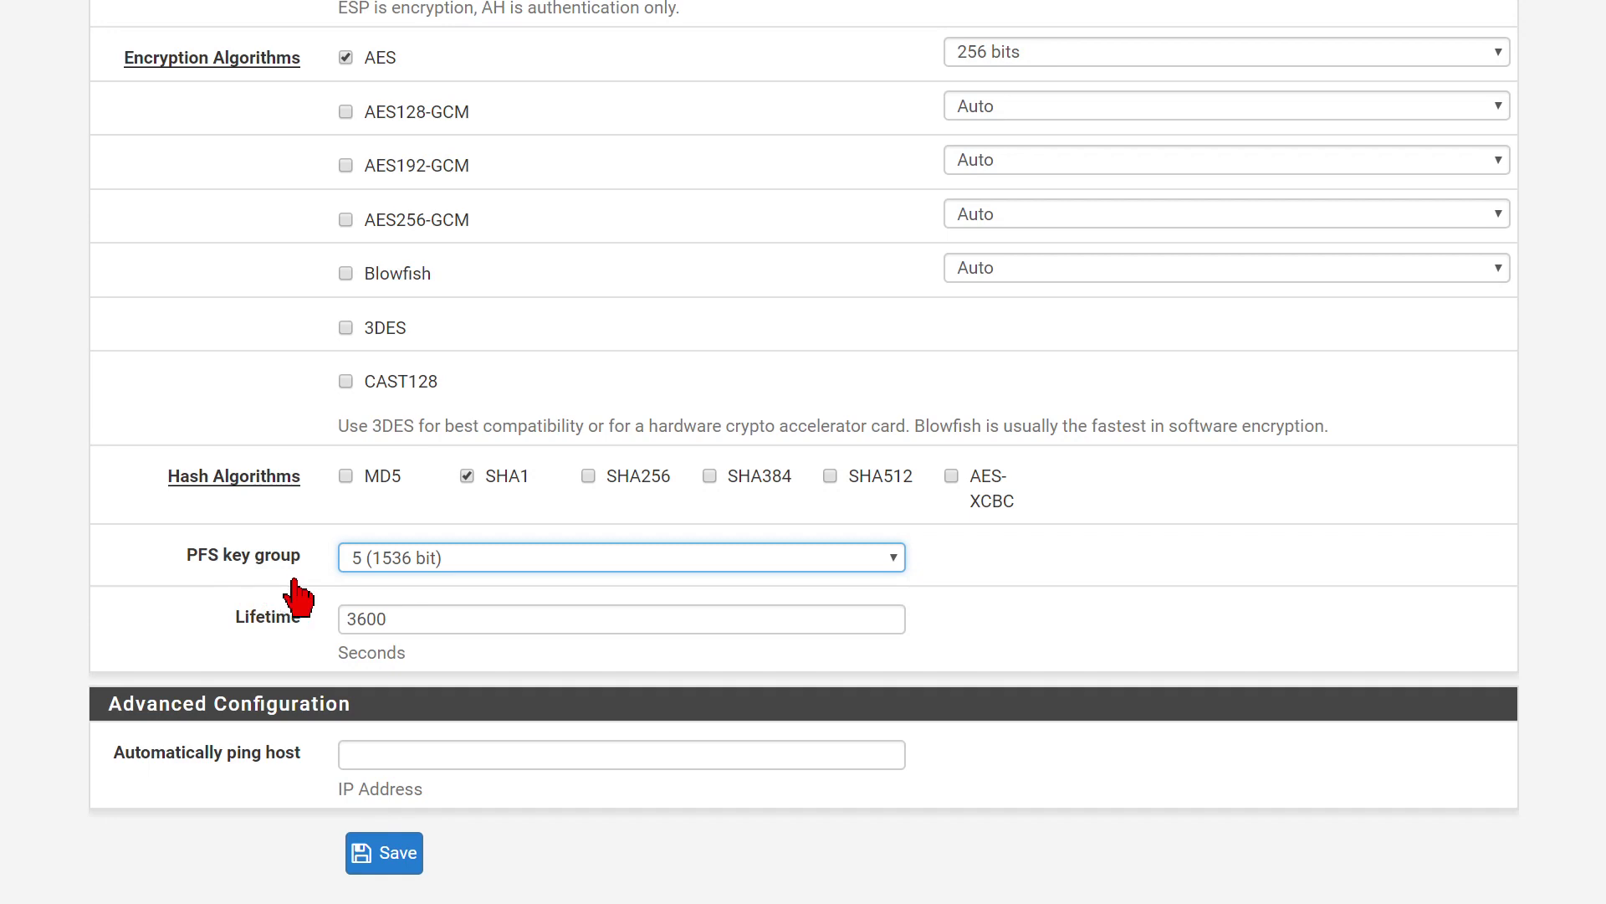
pyautogui.click(390, 852)
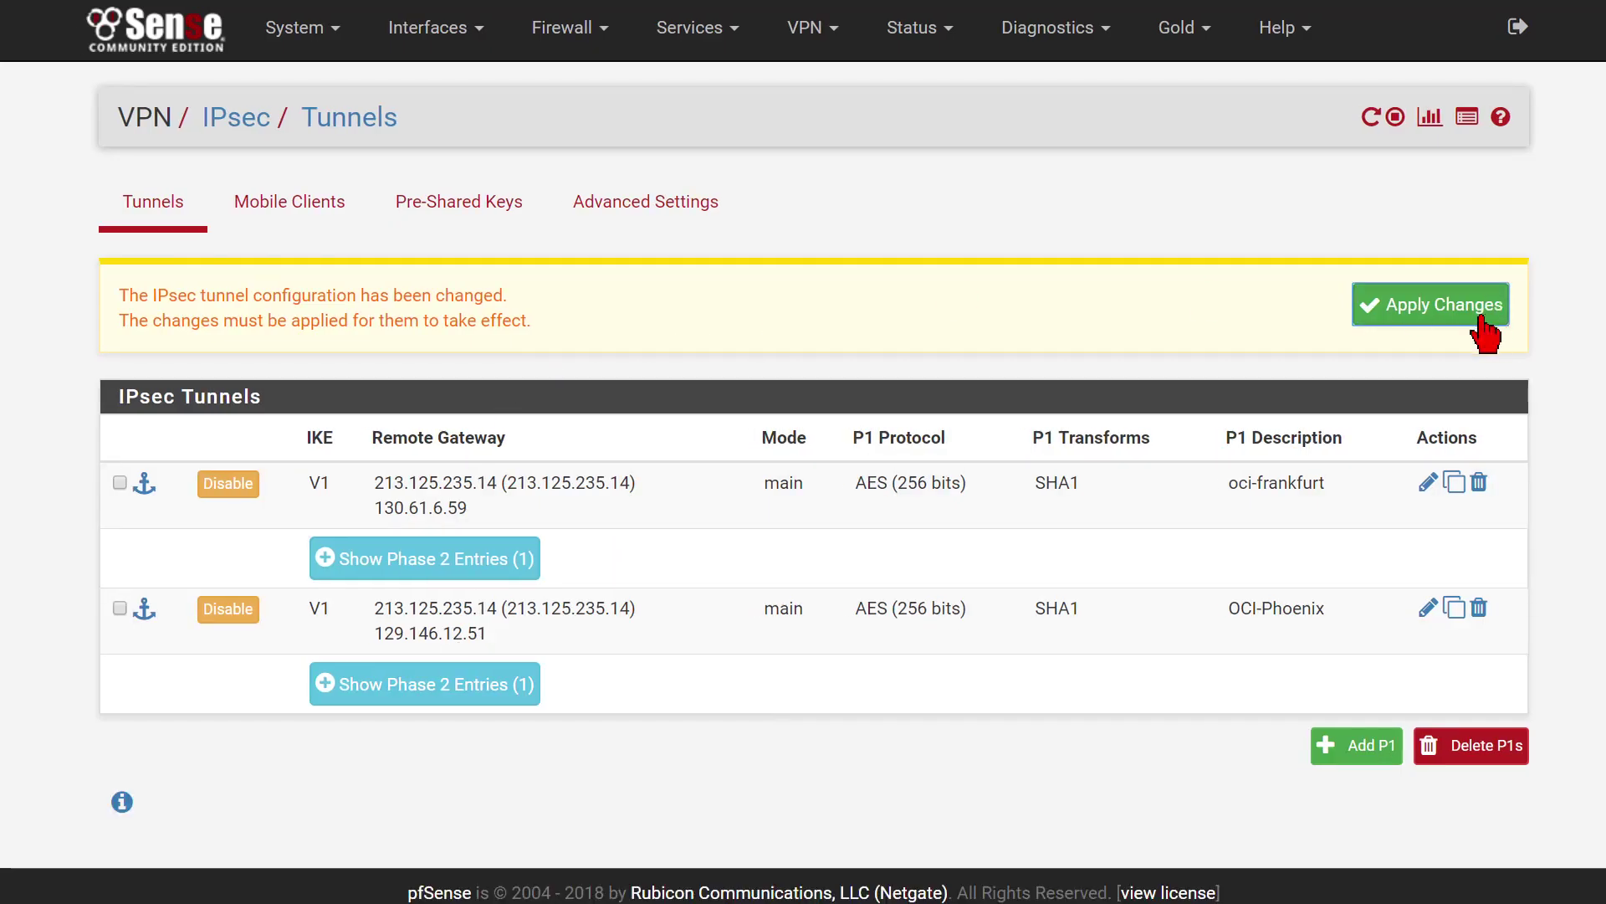
pyautogui.click(1422, 310)
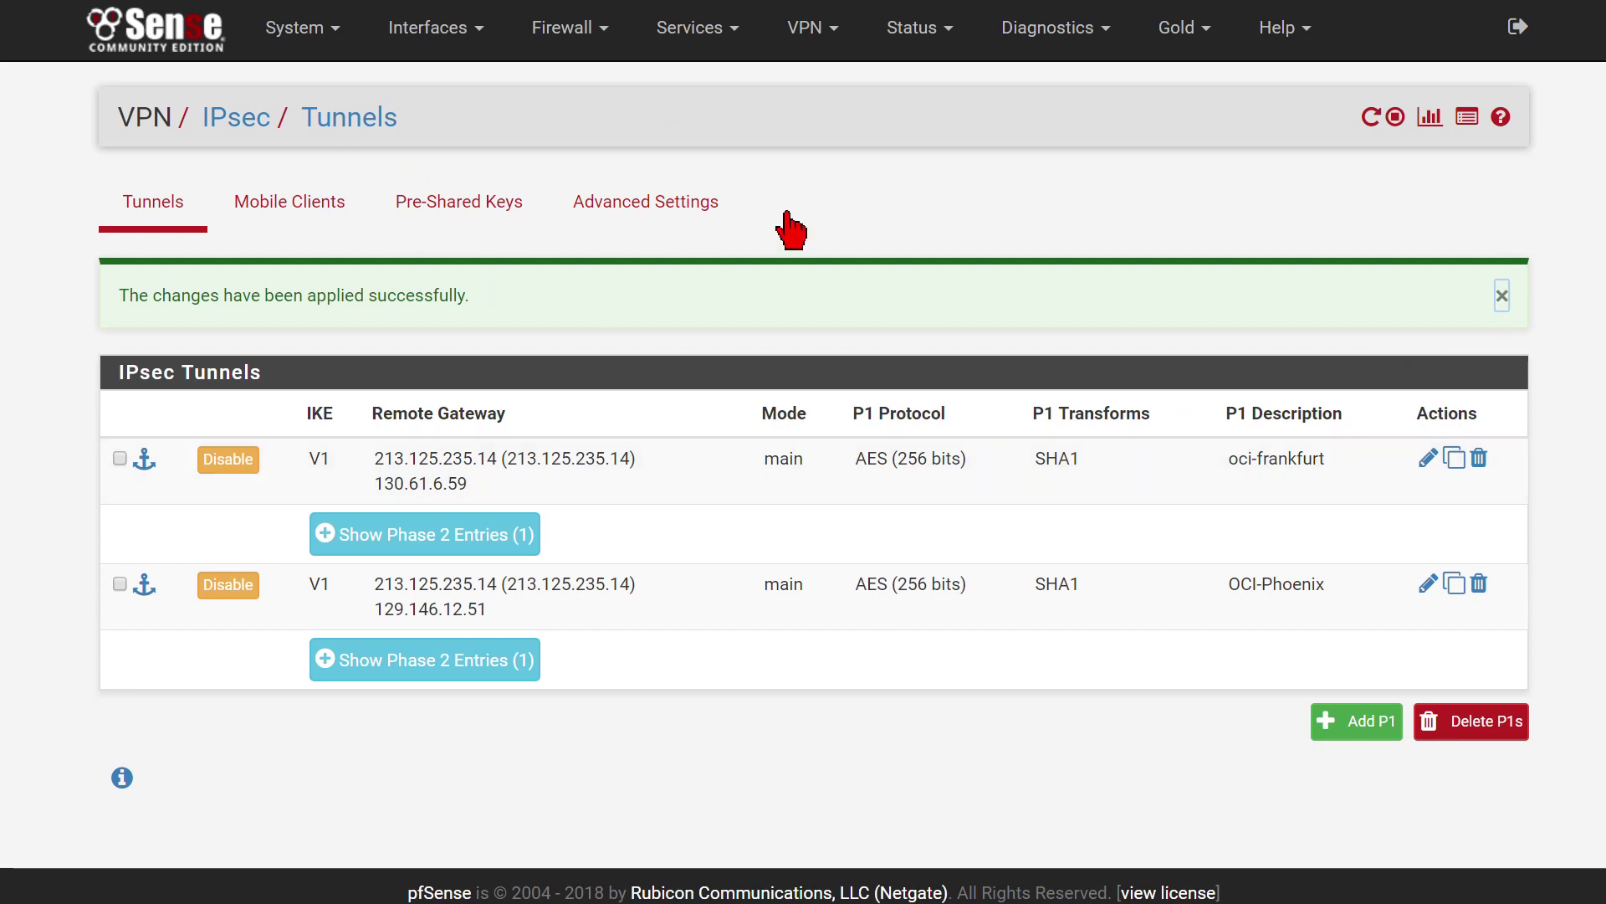
# Connect the OCI-Phoenix VPN from the IPsec status overview.
pyautogui.click(807, 30)
pyautogui.click(930, 32)
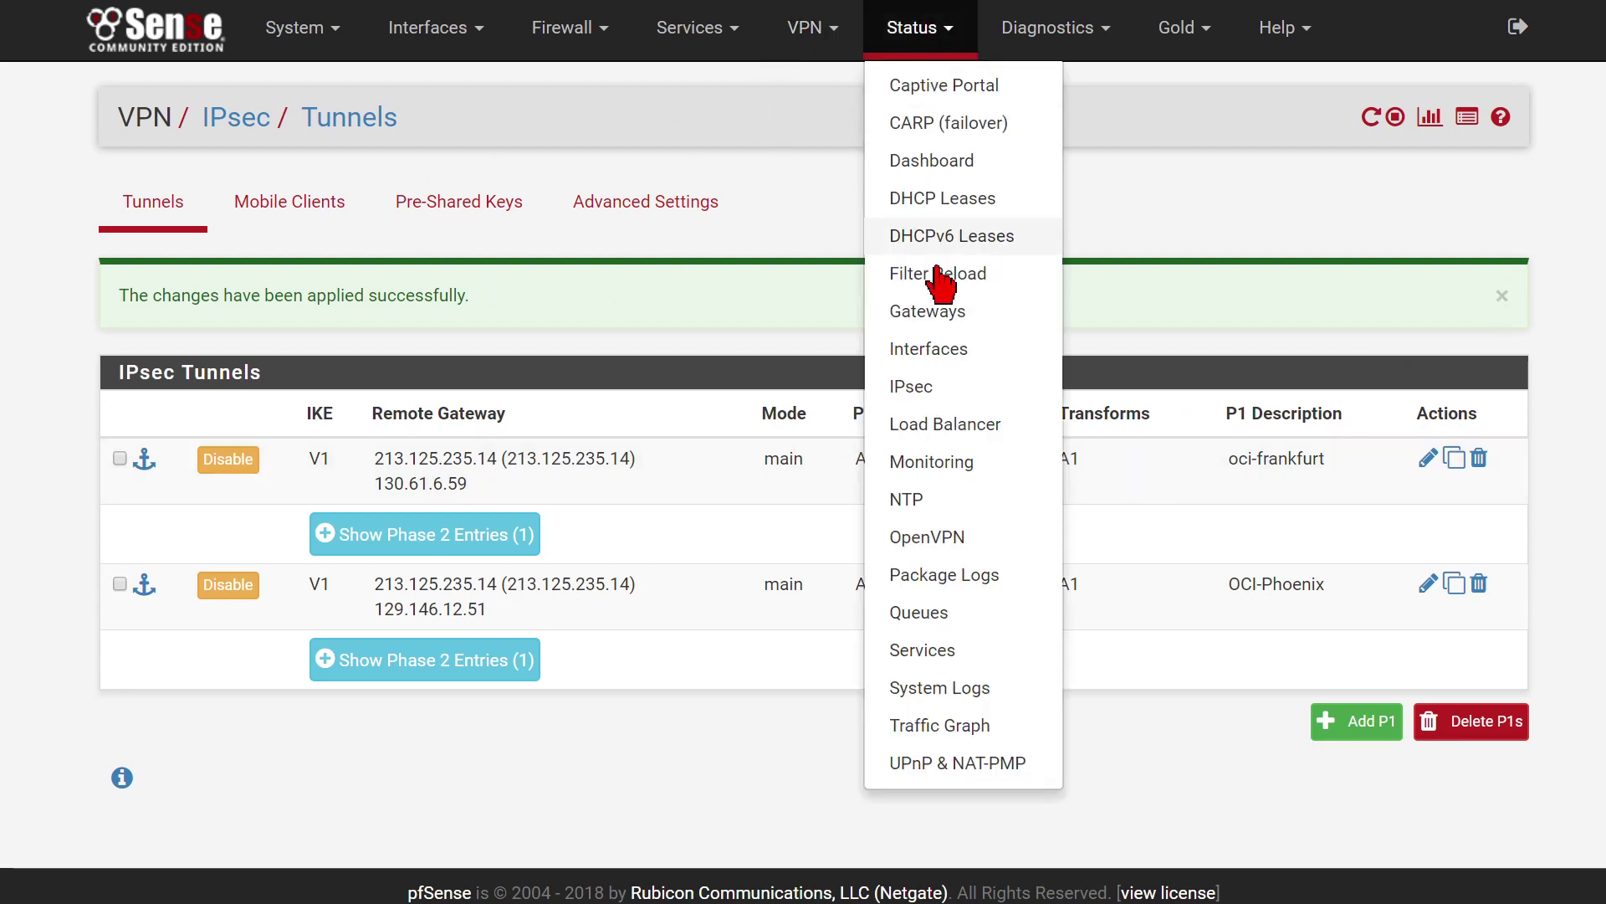
pyautogui.click(932, 388)
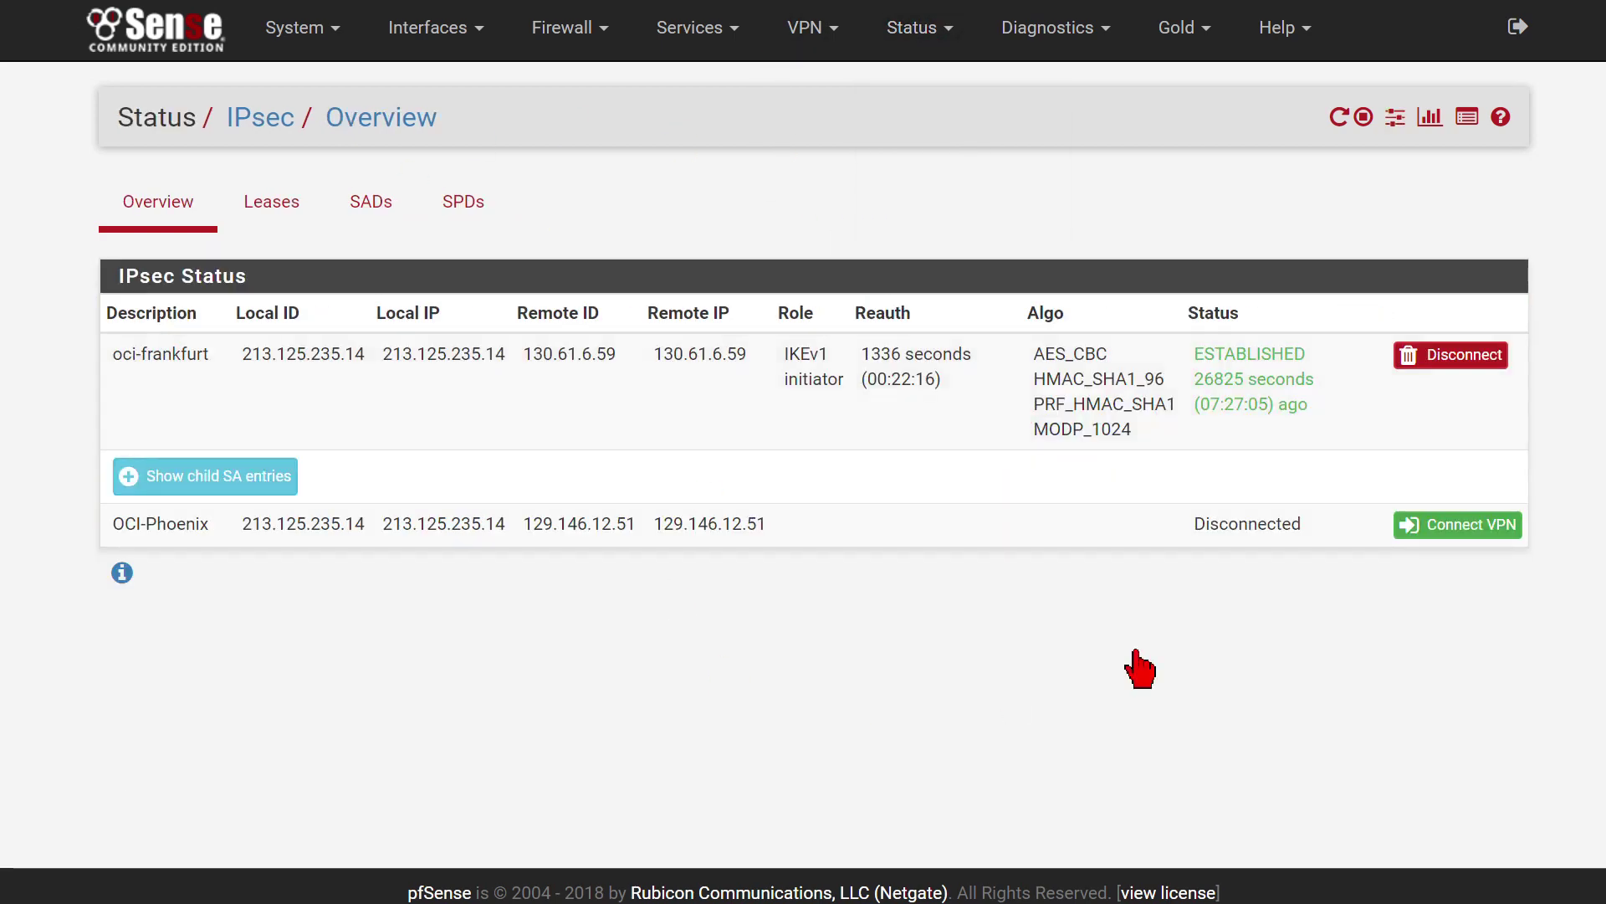
pyautogui.click(1464, 527)
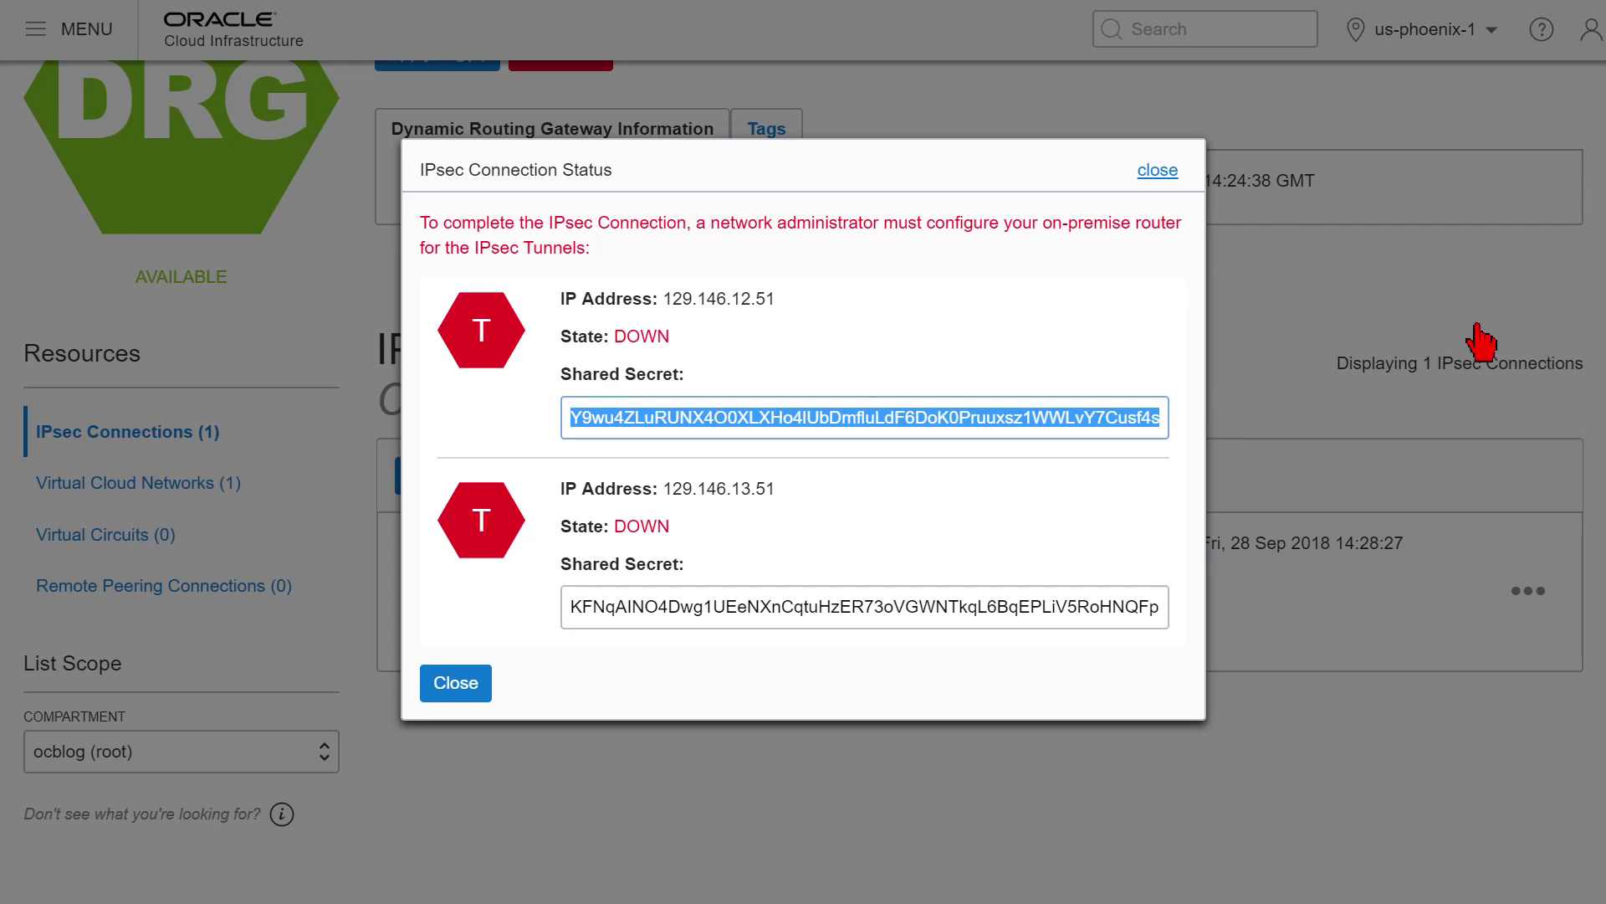
# Switch to Oracle Cloud Infrastructure and reload the OnpremVPN connection's tunnel status to check the state of both tunnels.
pyautogui.click(1158, 171)
pyautogui.click(1518, 590)
pyautogui.click(1407, 553)
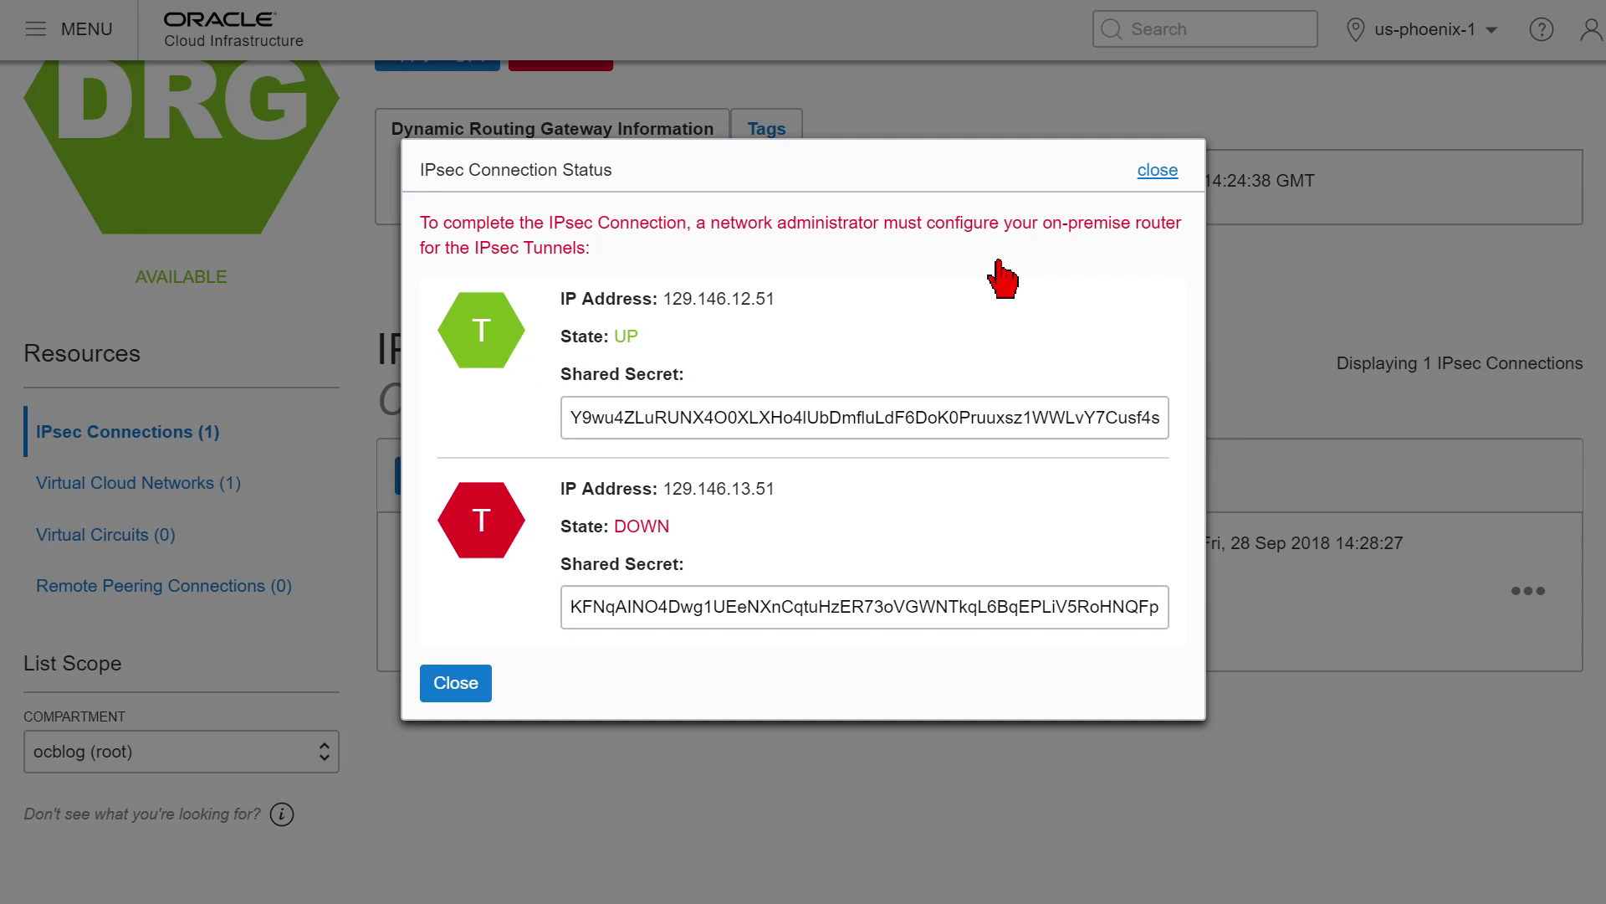
pyautogui.click(1158, 171)
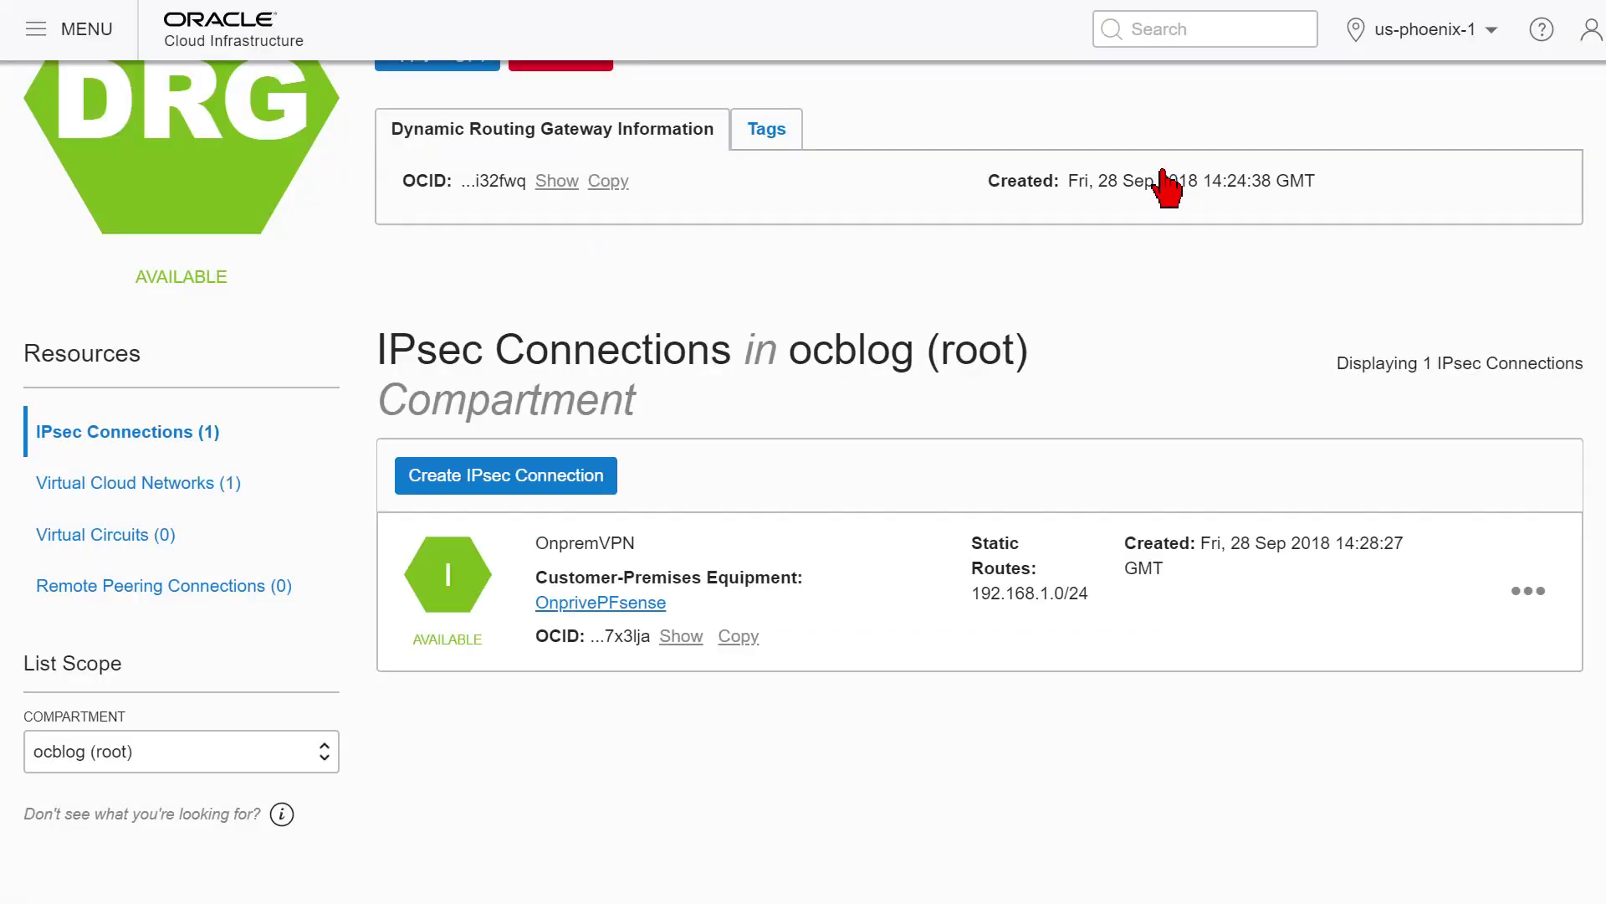
# View the details of the web01 compute instance to find its private IP address.
pyautogui.click(27, 34)
pyautogui.moveTo(88, 131)
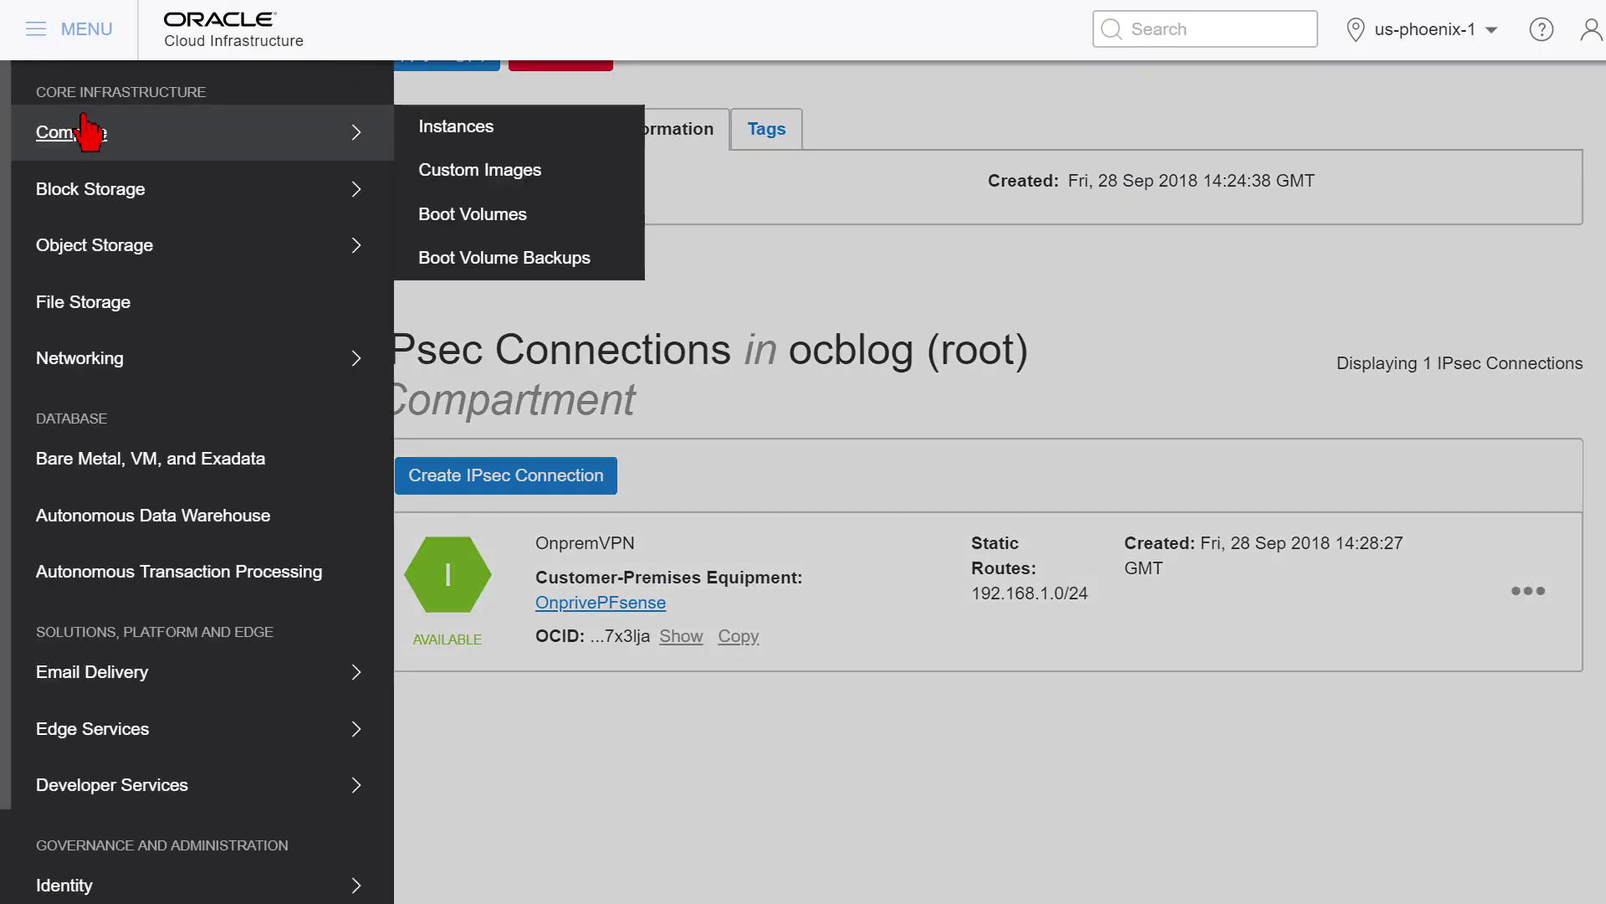
pyautogui.click(464, 138)
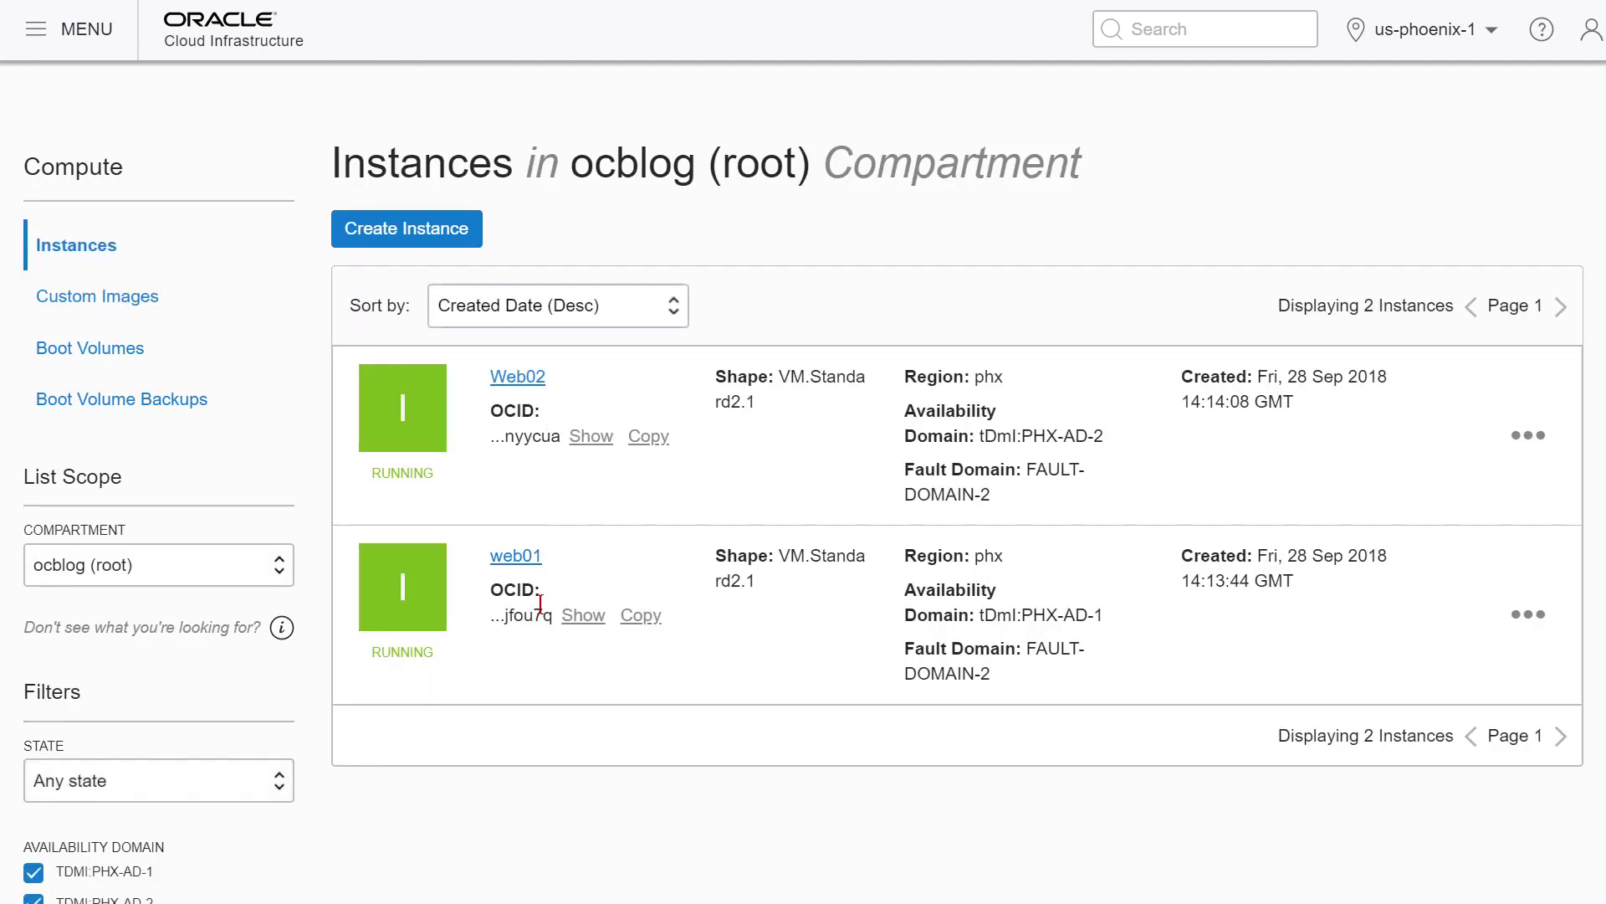
pyautogui.click(519, 557)
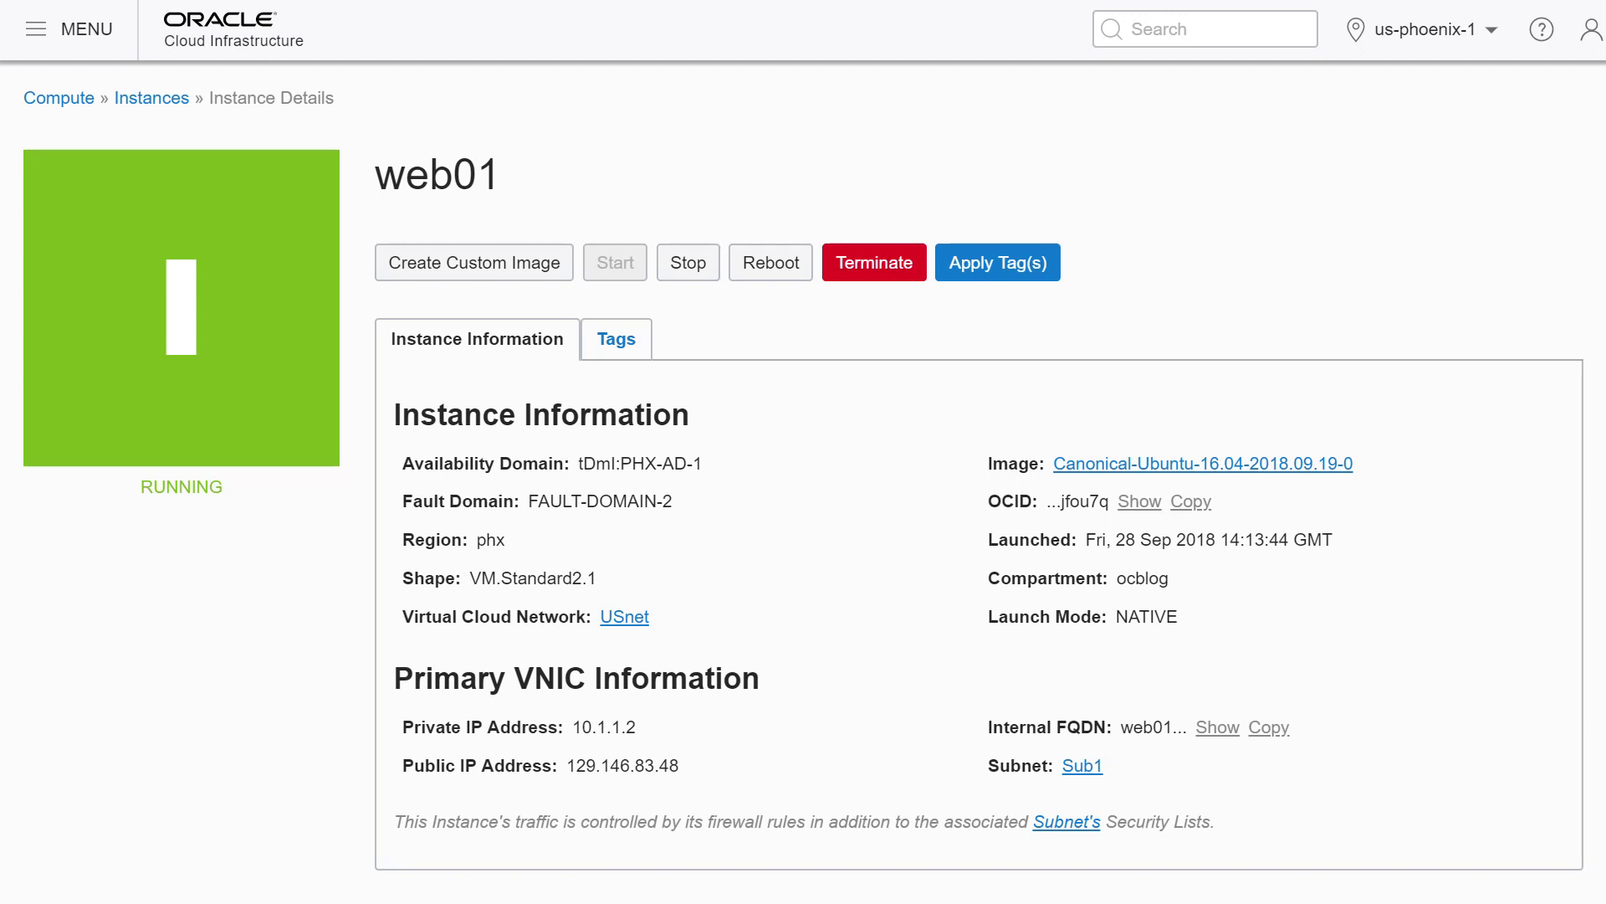
# Ping web01's private address 10.1.1.2 from a Windows Command Prompt to test the tunnel.
pyautogui.moveTo(882, 219); pyautogui.dragTo(914, 208)
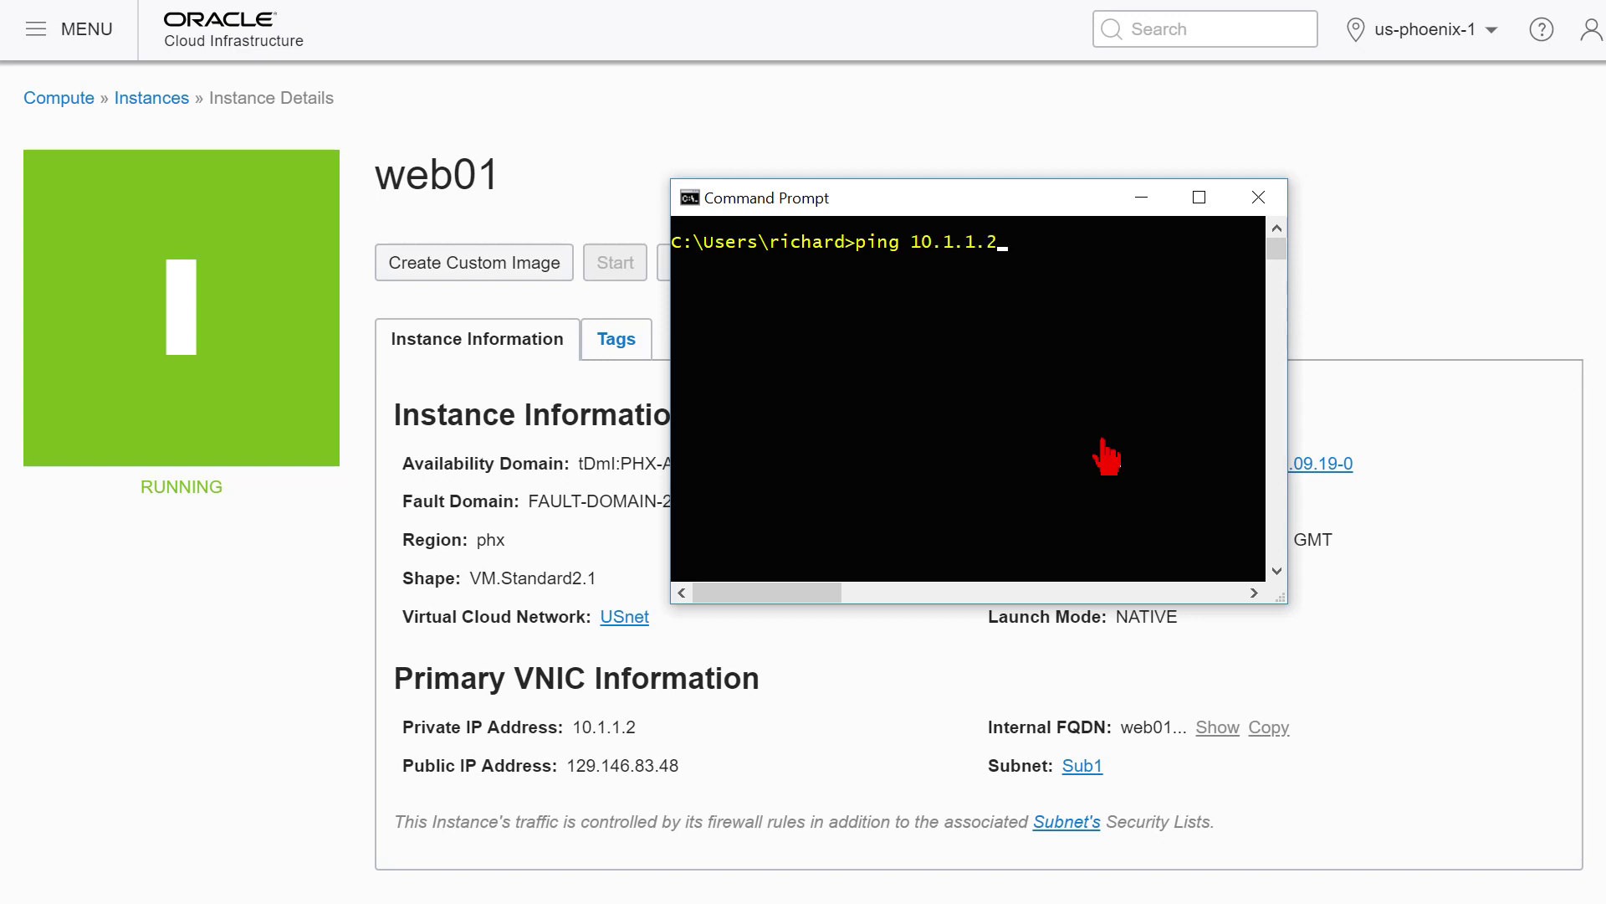
pyautogui.press('Return')
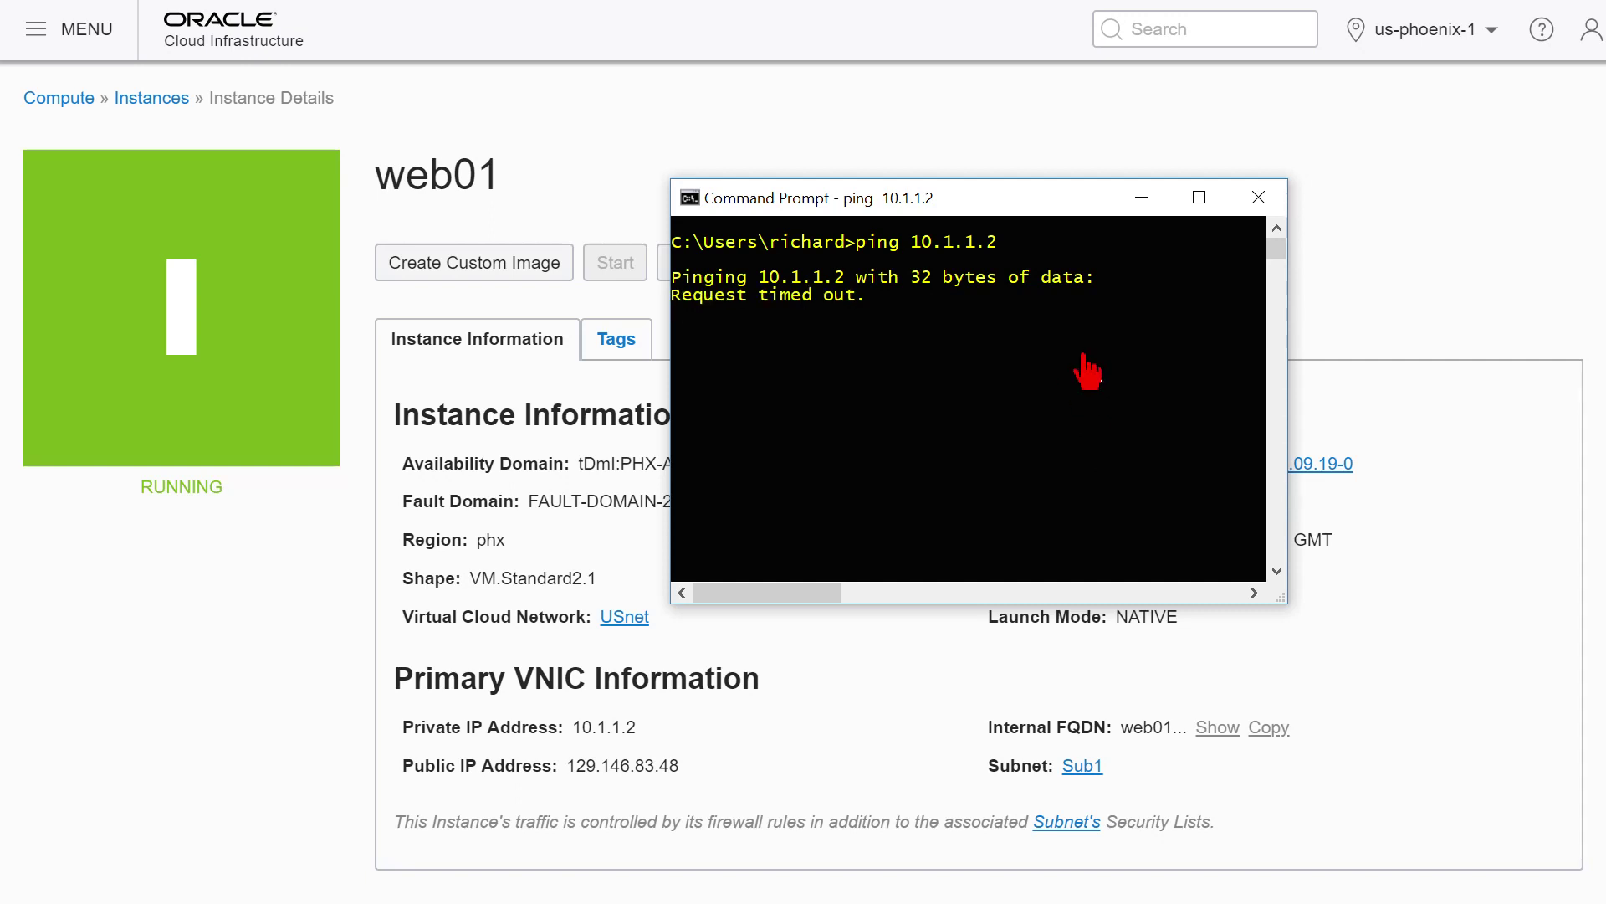
pyautogui.moveTo(990, 205); pyautogui.dragTo(1605, 352)
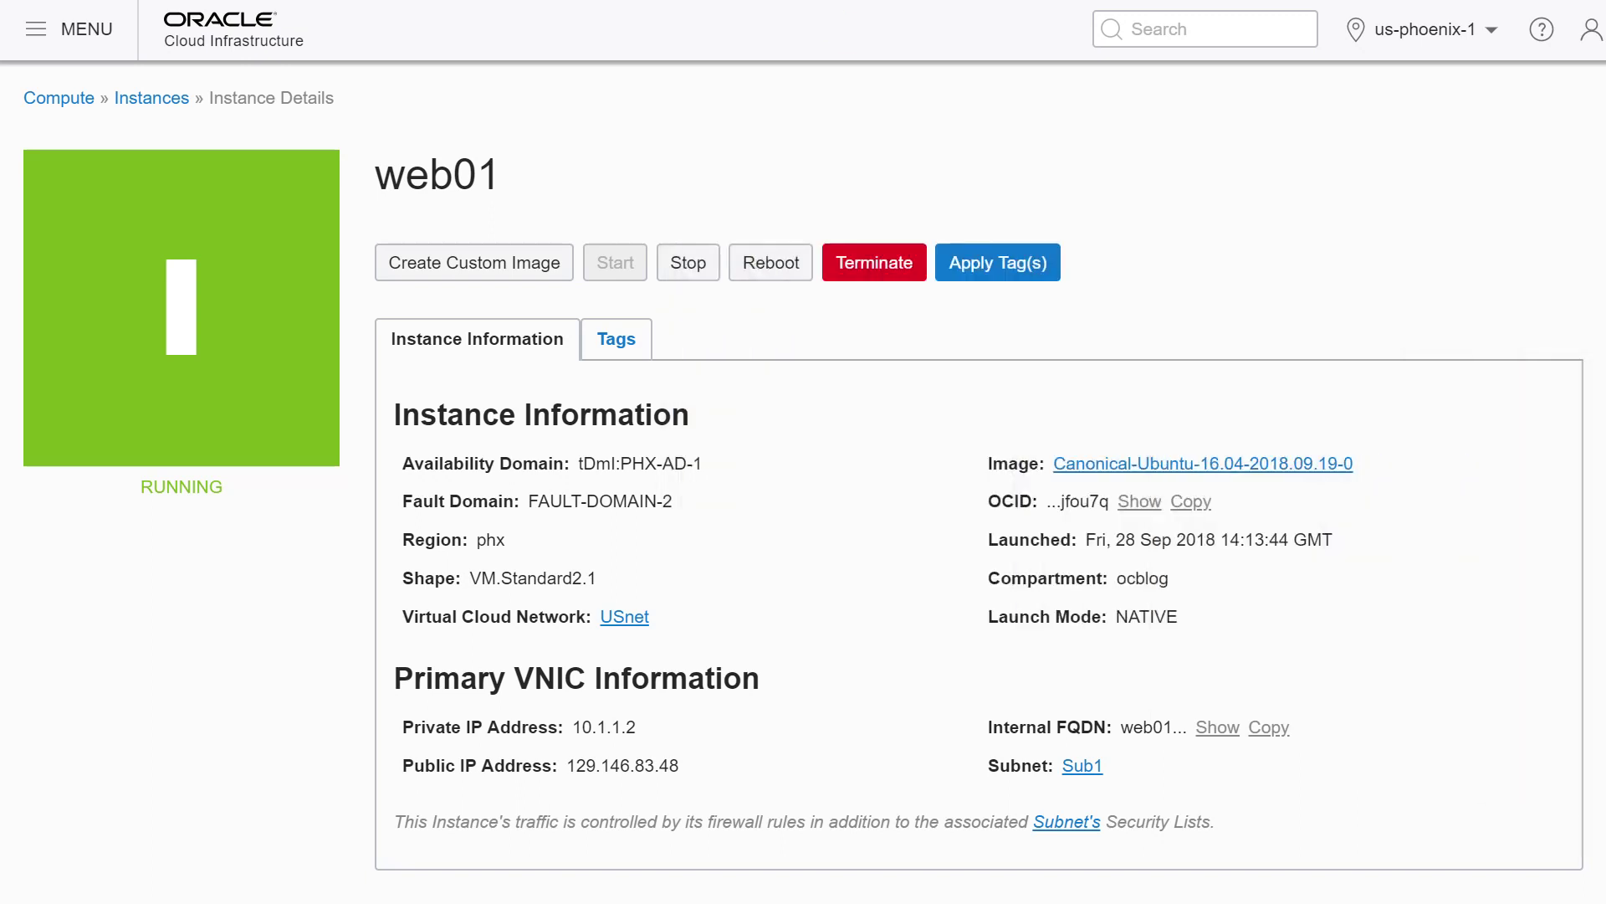
# Open the default route table of the USnet virtual cloud network.
pyautogui.click(30, 33)
pyautogui.moveTo(109, 177)
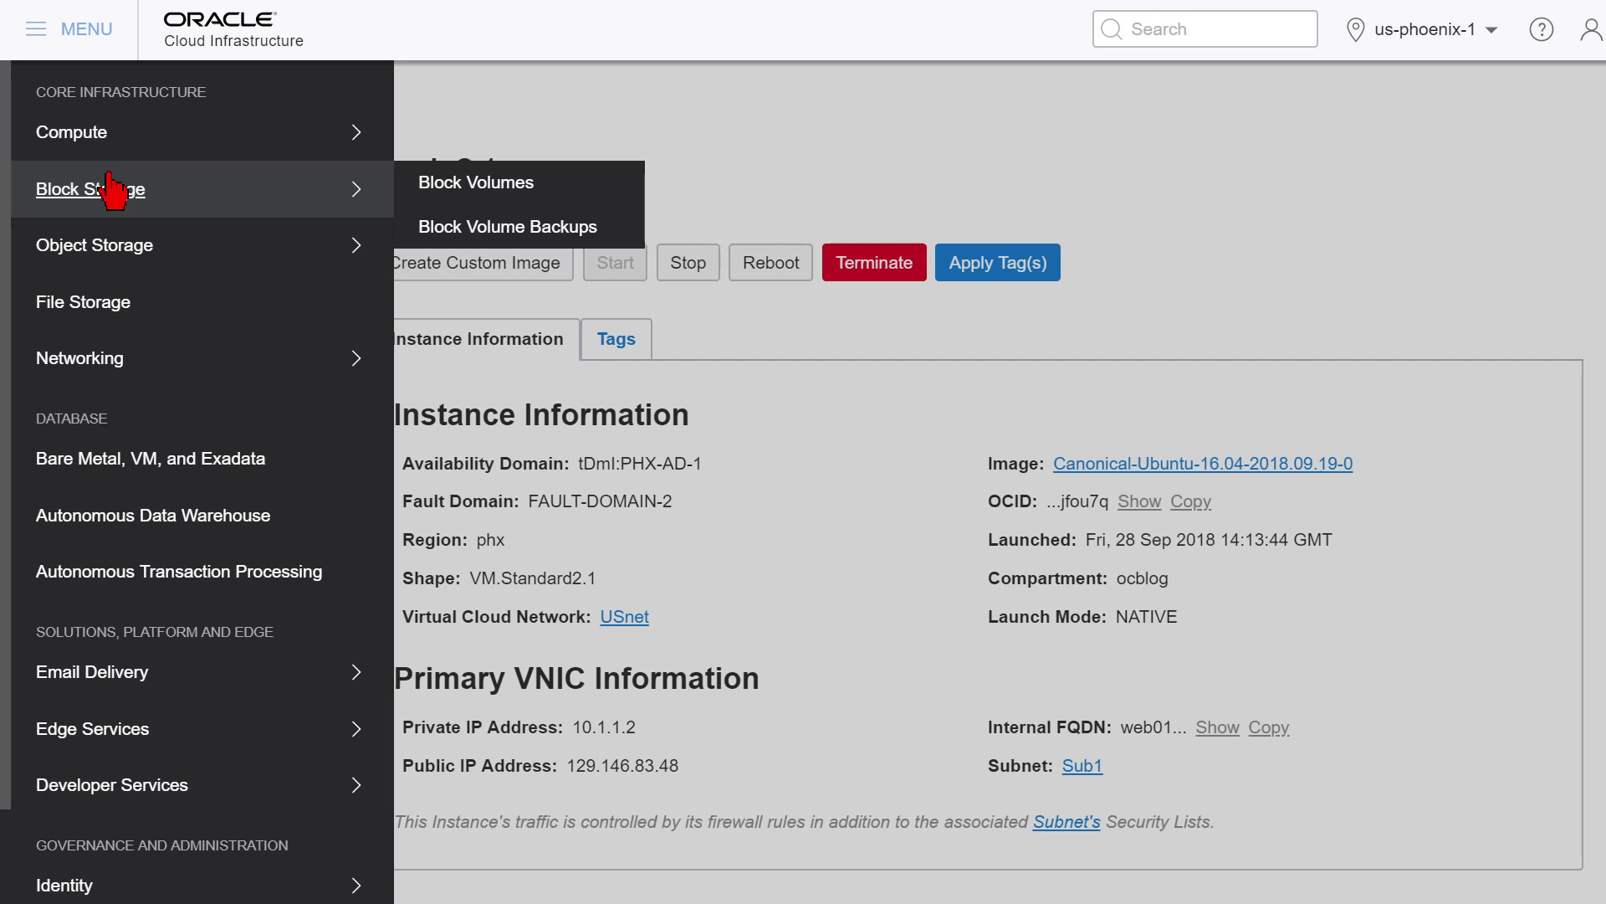
pyautogui.moveTo(168, 361)
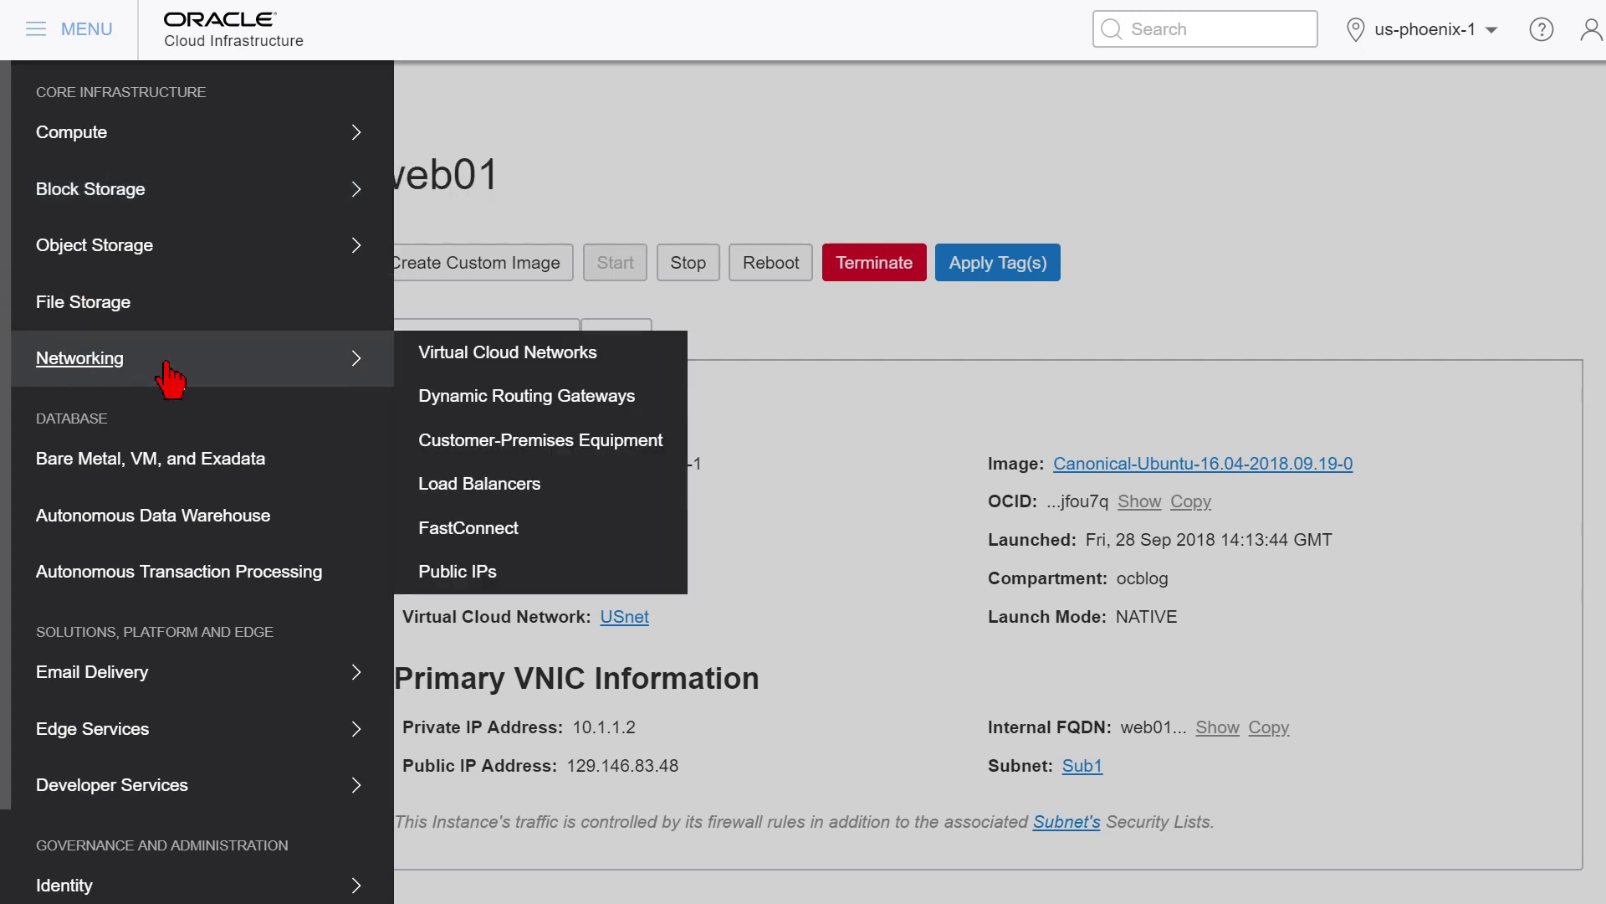
pyautogui.click(531, 359)
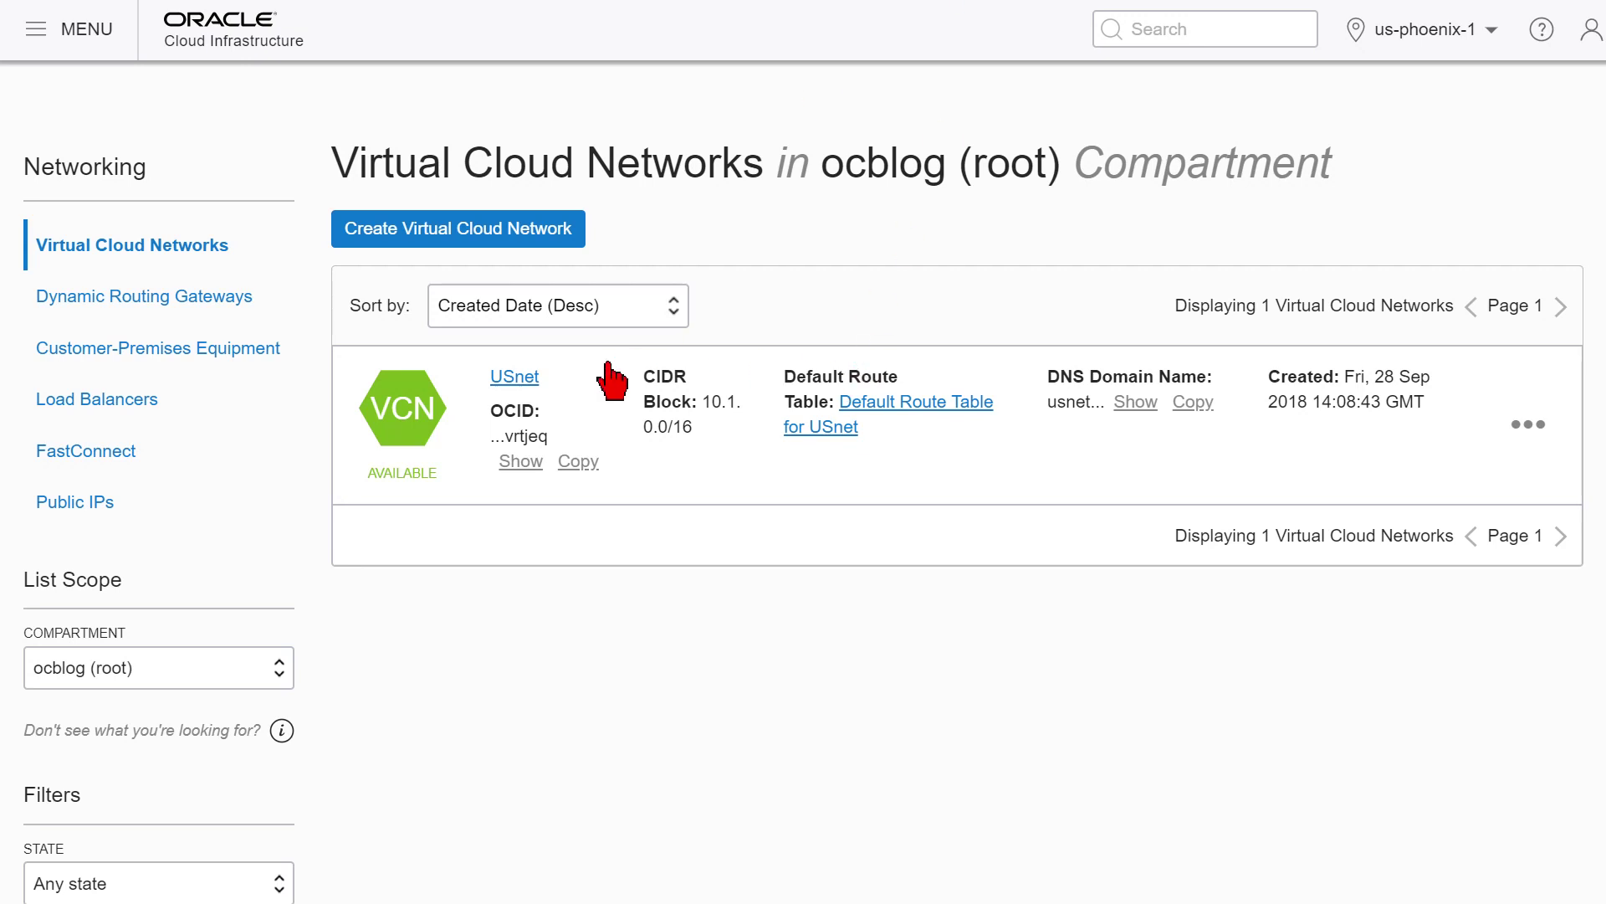
pyautogui.click(518, 379)
pyautogui.click(117, 628)
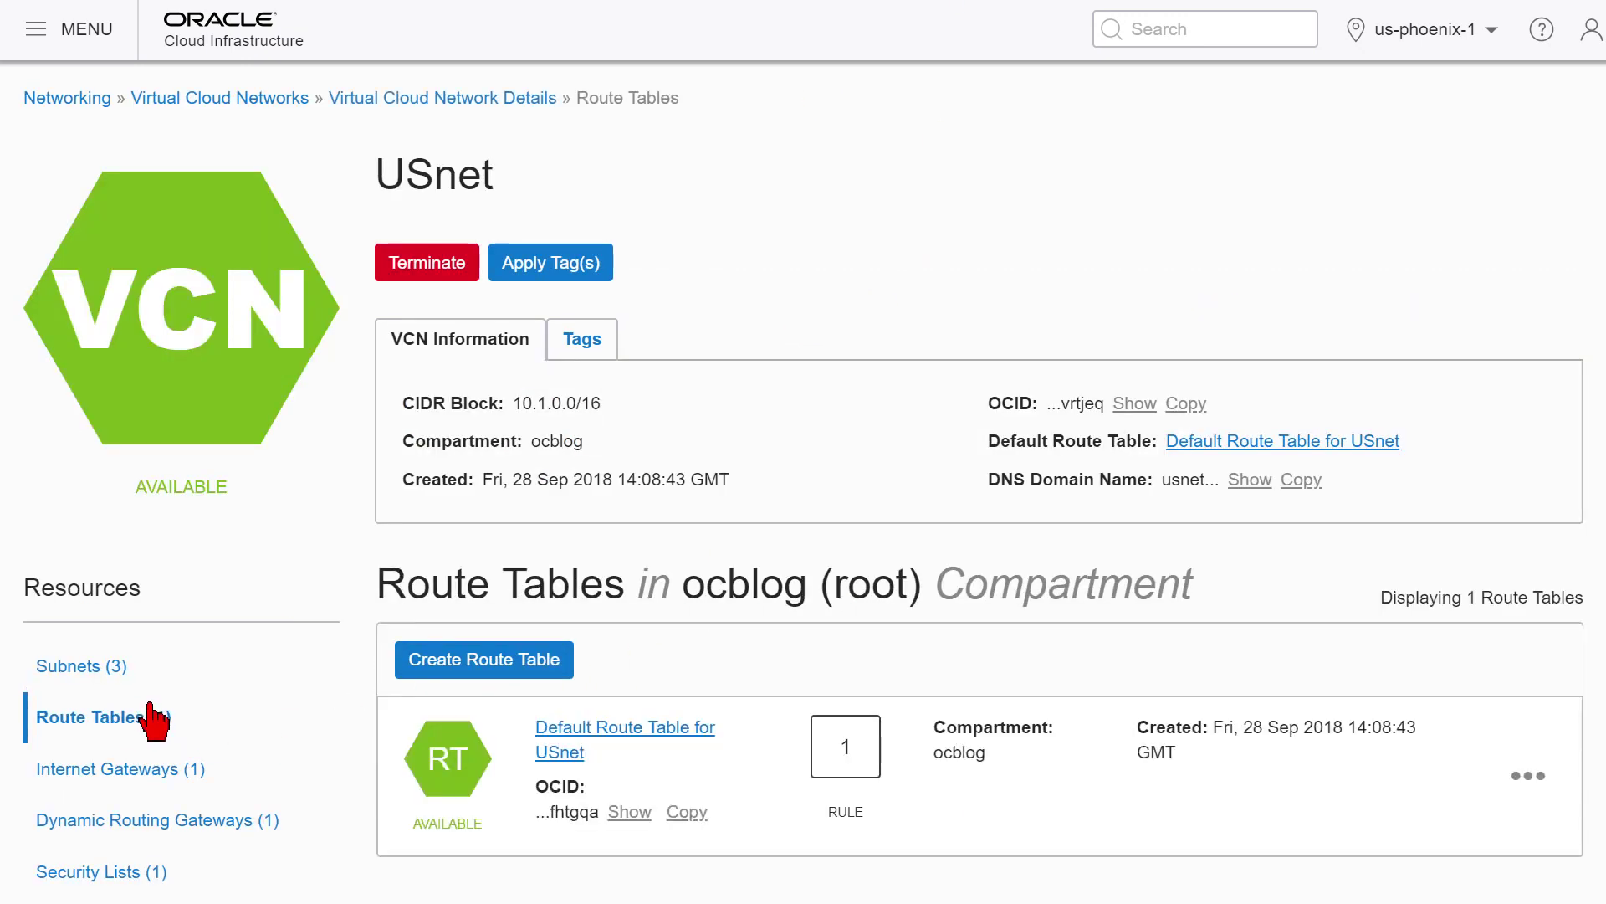
pyautogui.scroll(-2, 824, 640)
pyautogui.scroll(-2, 824, 640)
pyautogui.click(603, 351)
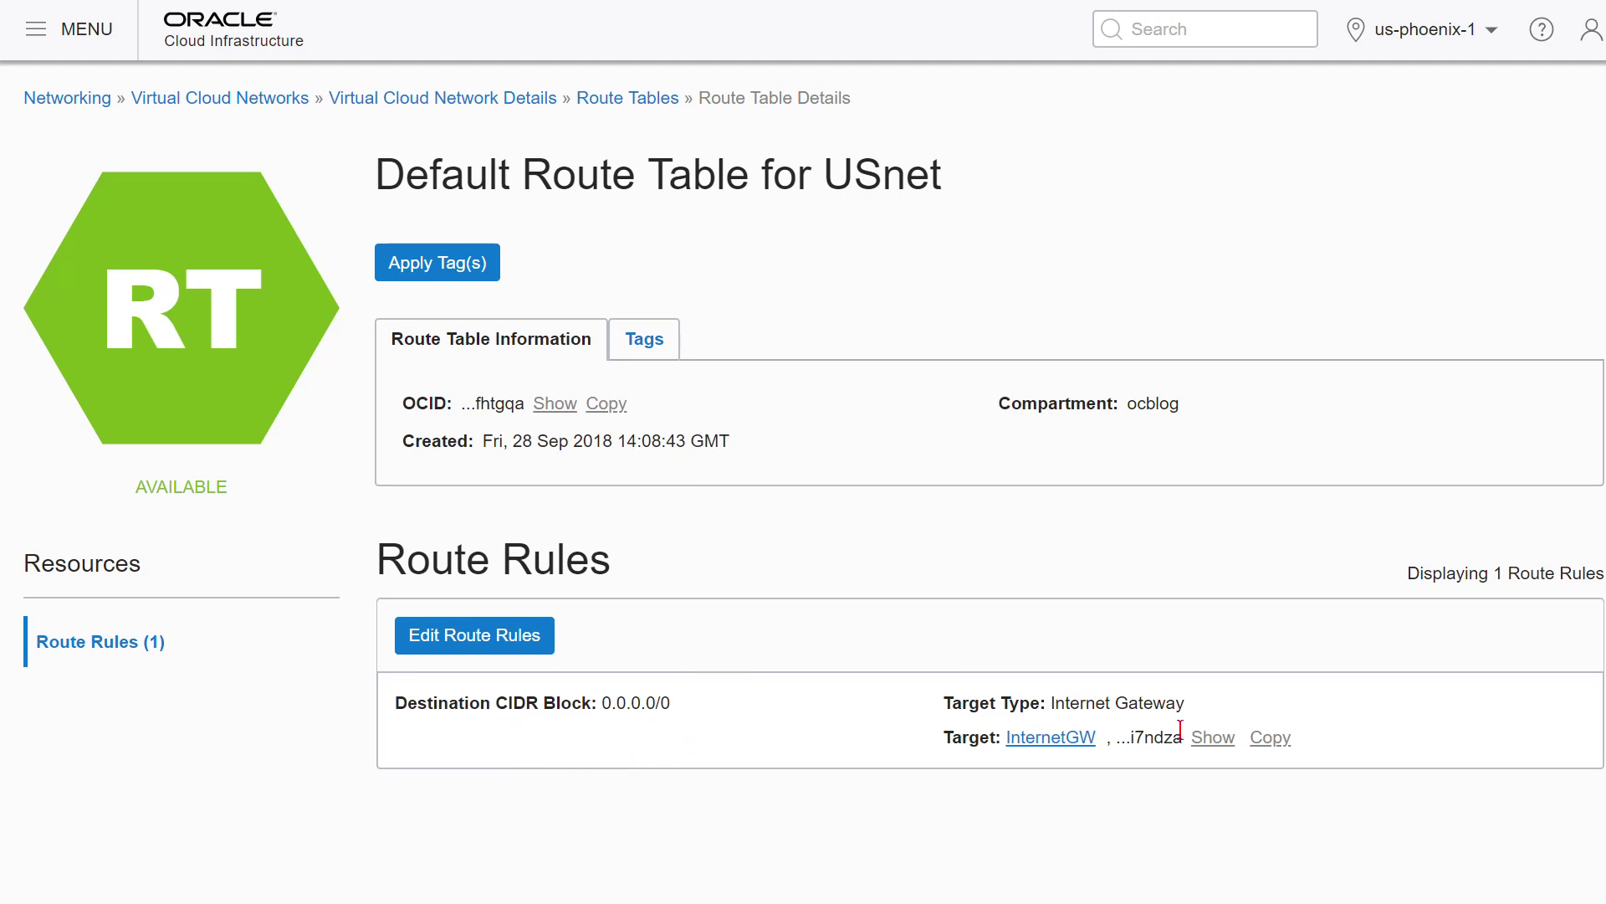
# Add and save a route rule sending 192.168.1.0/24 to the Dynamic Routing Gateway GateRouter.
pyautogui.click(500, 646)
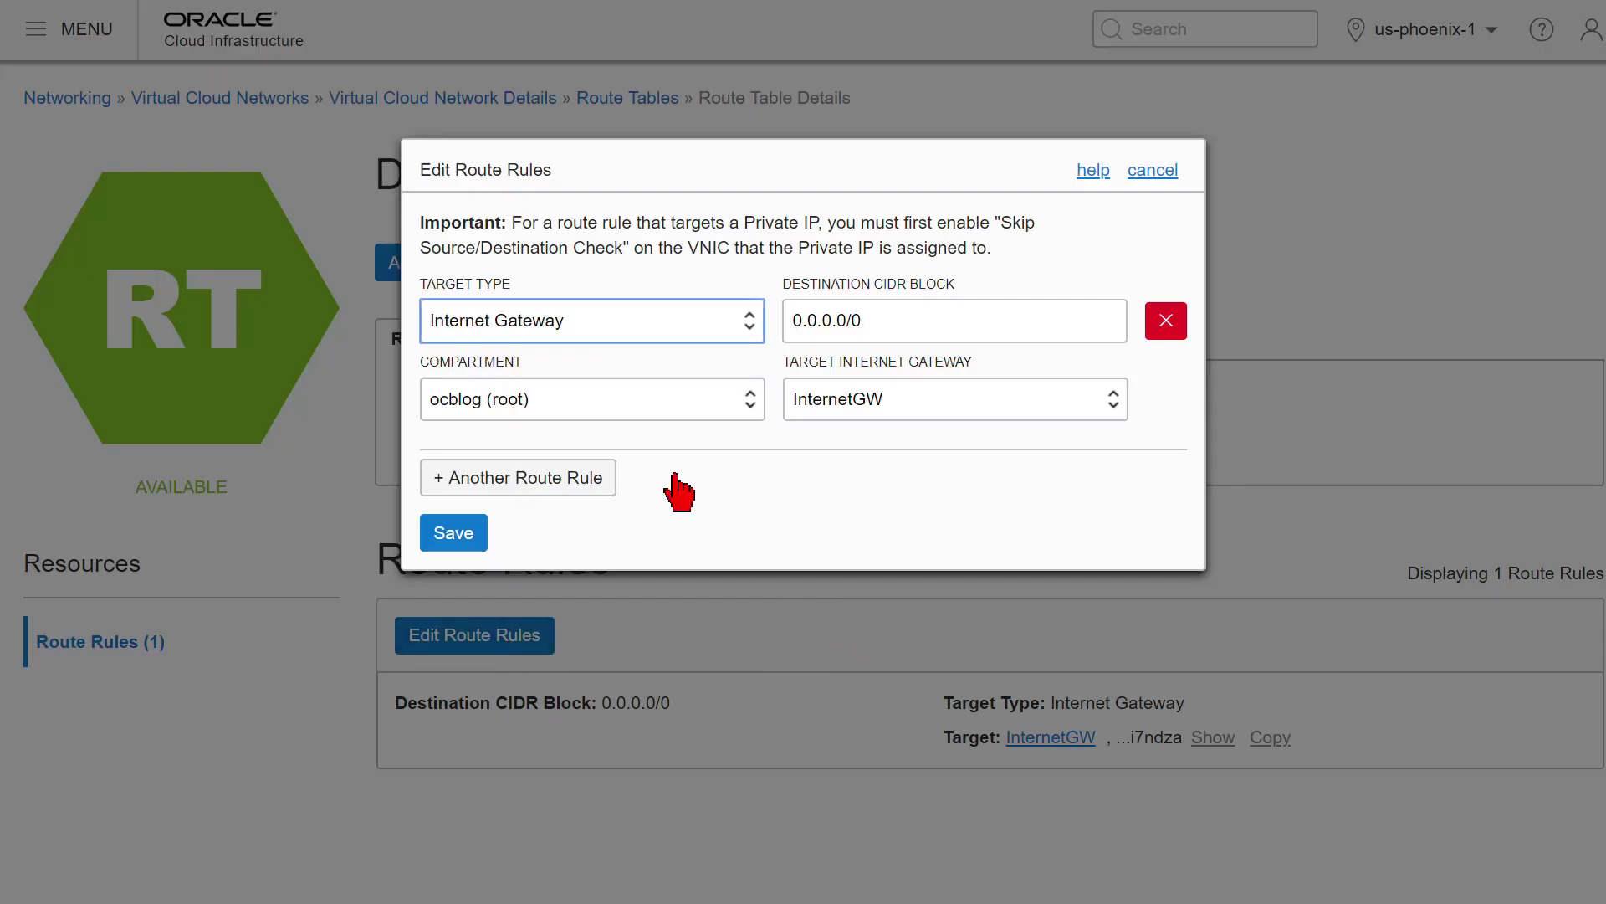
pyautogui.click(515, 490)
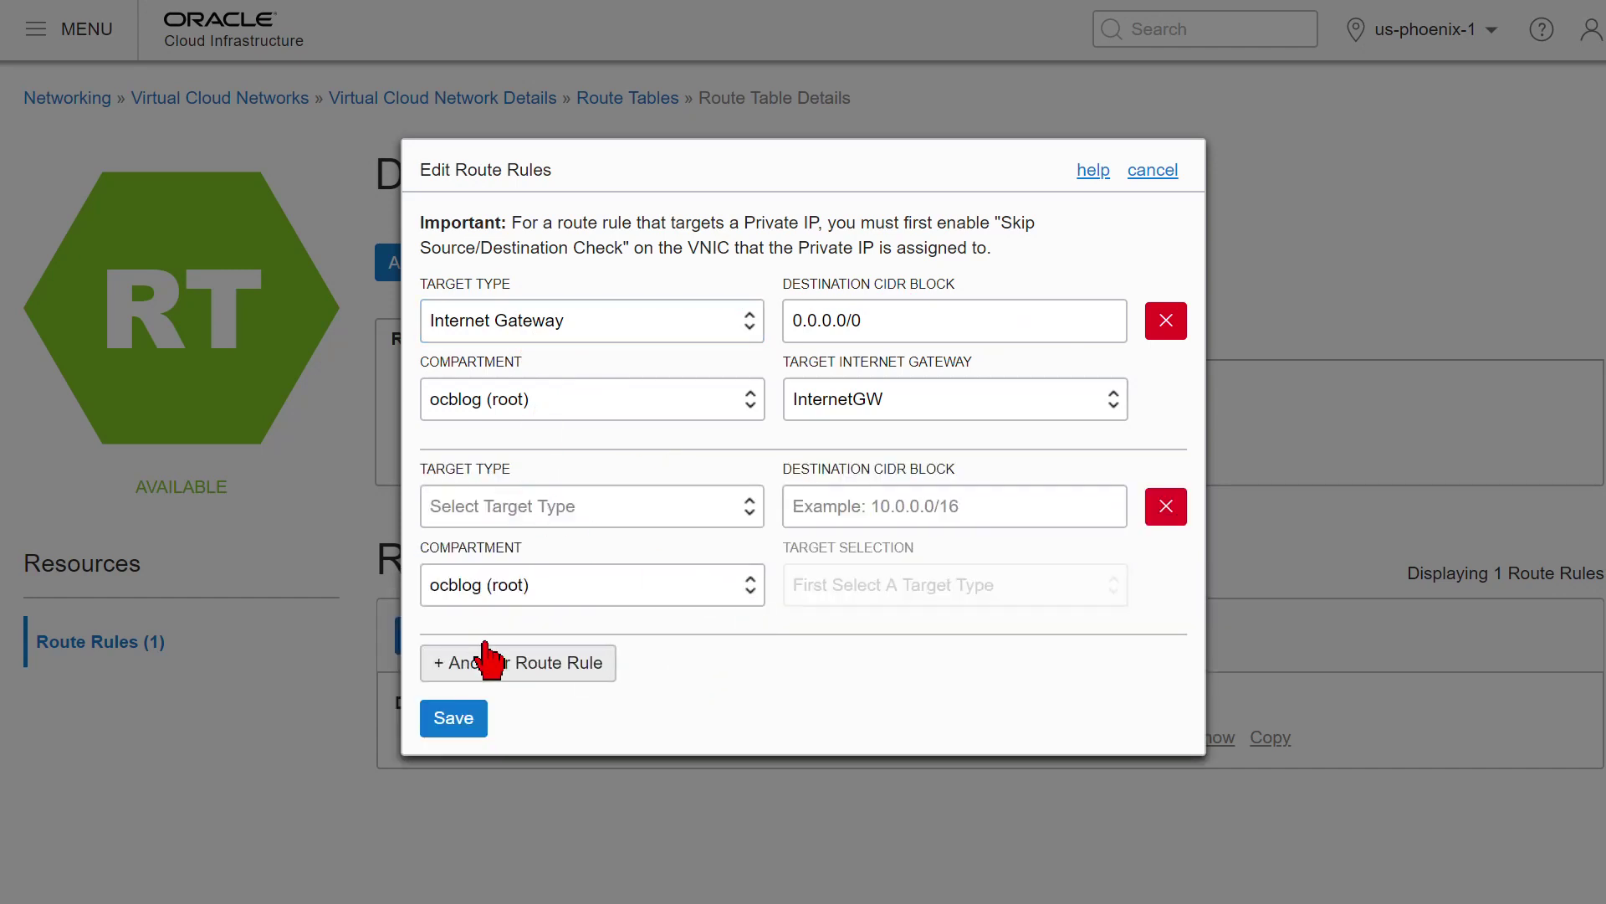
pyautogui.click(437, 512)
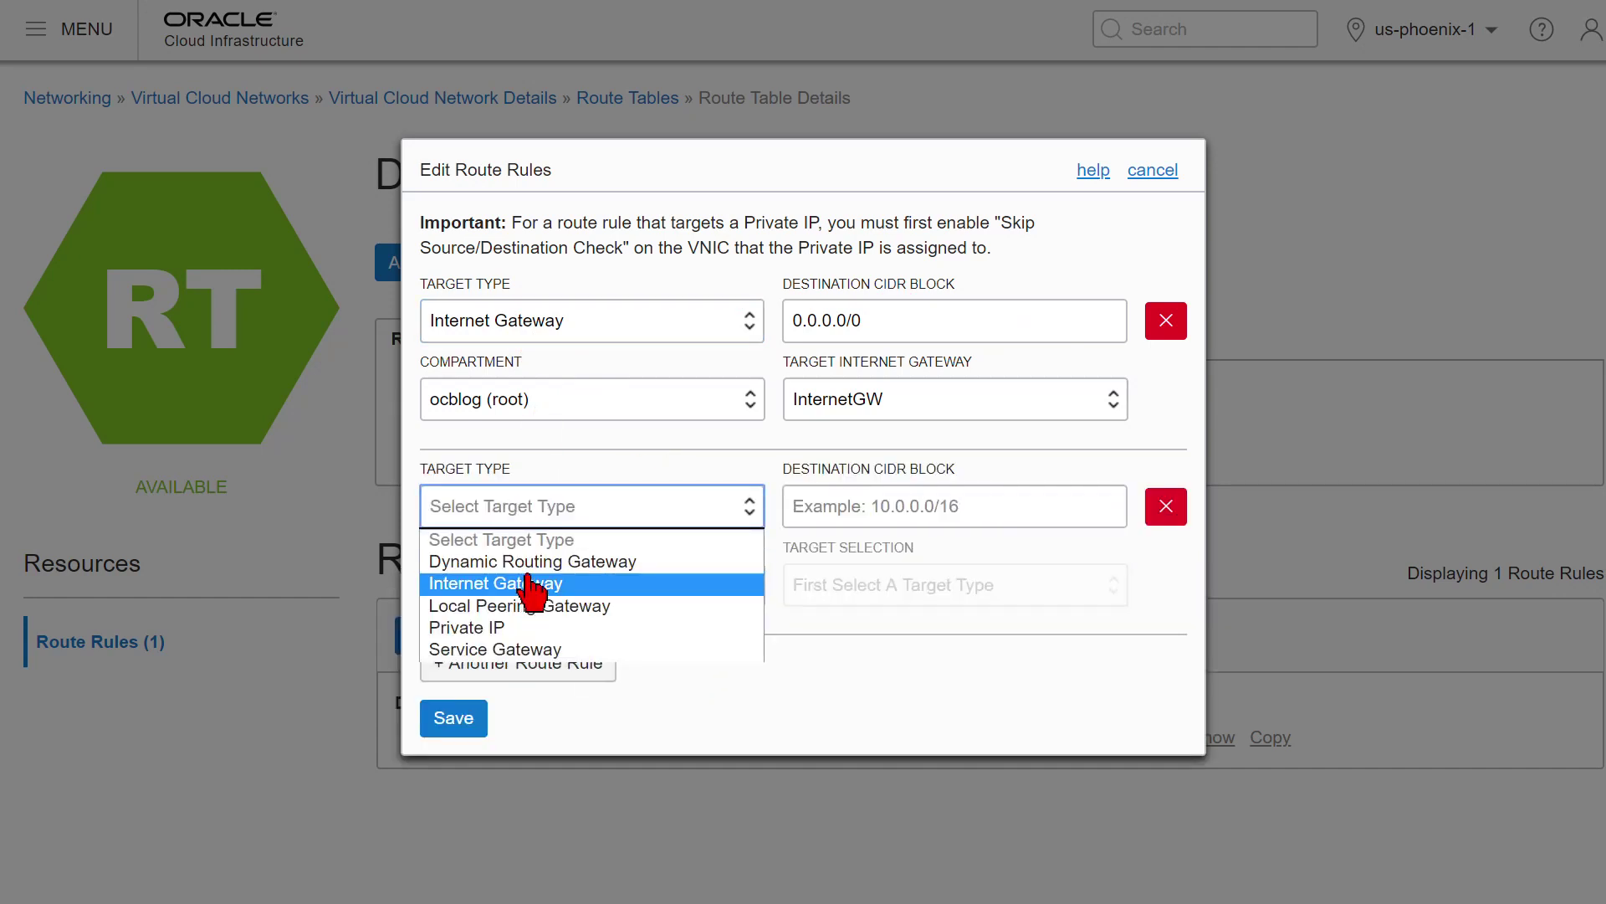
pyautogui.click(532, 569)
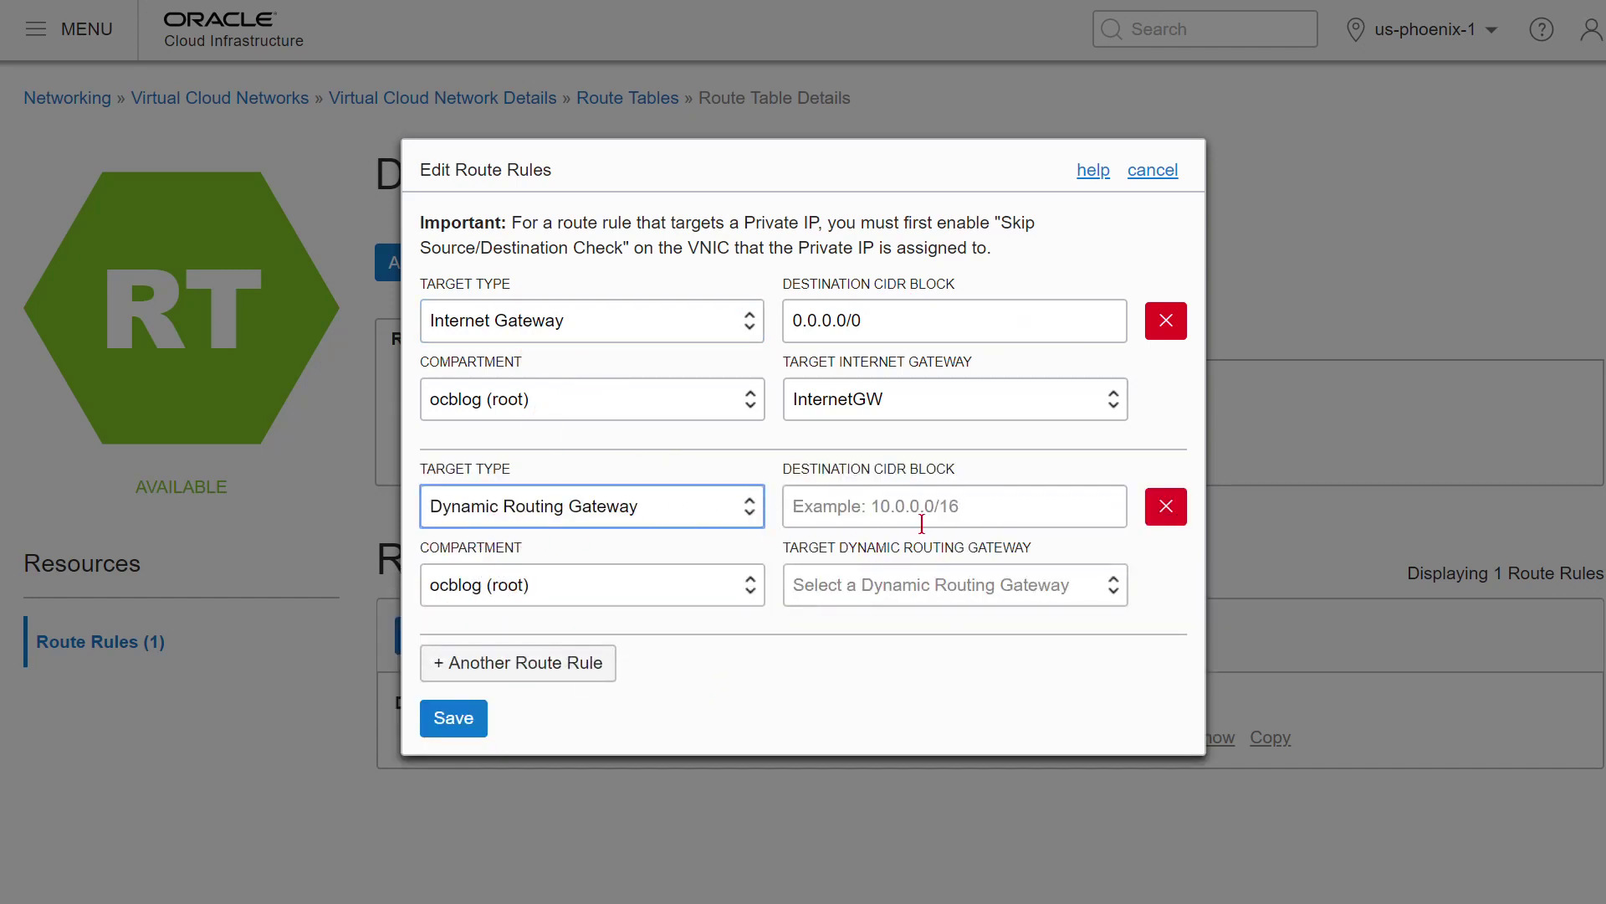
pyautogui.click(925, 515)
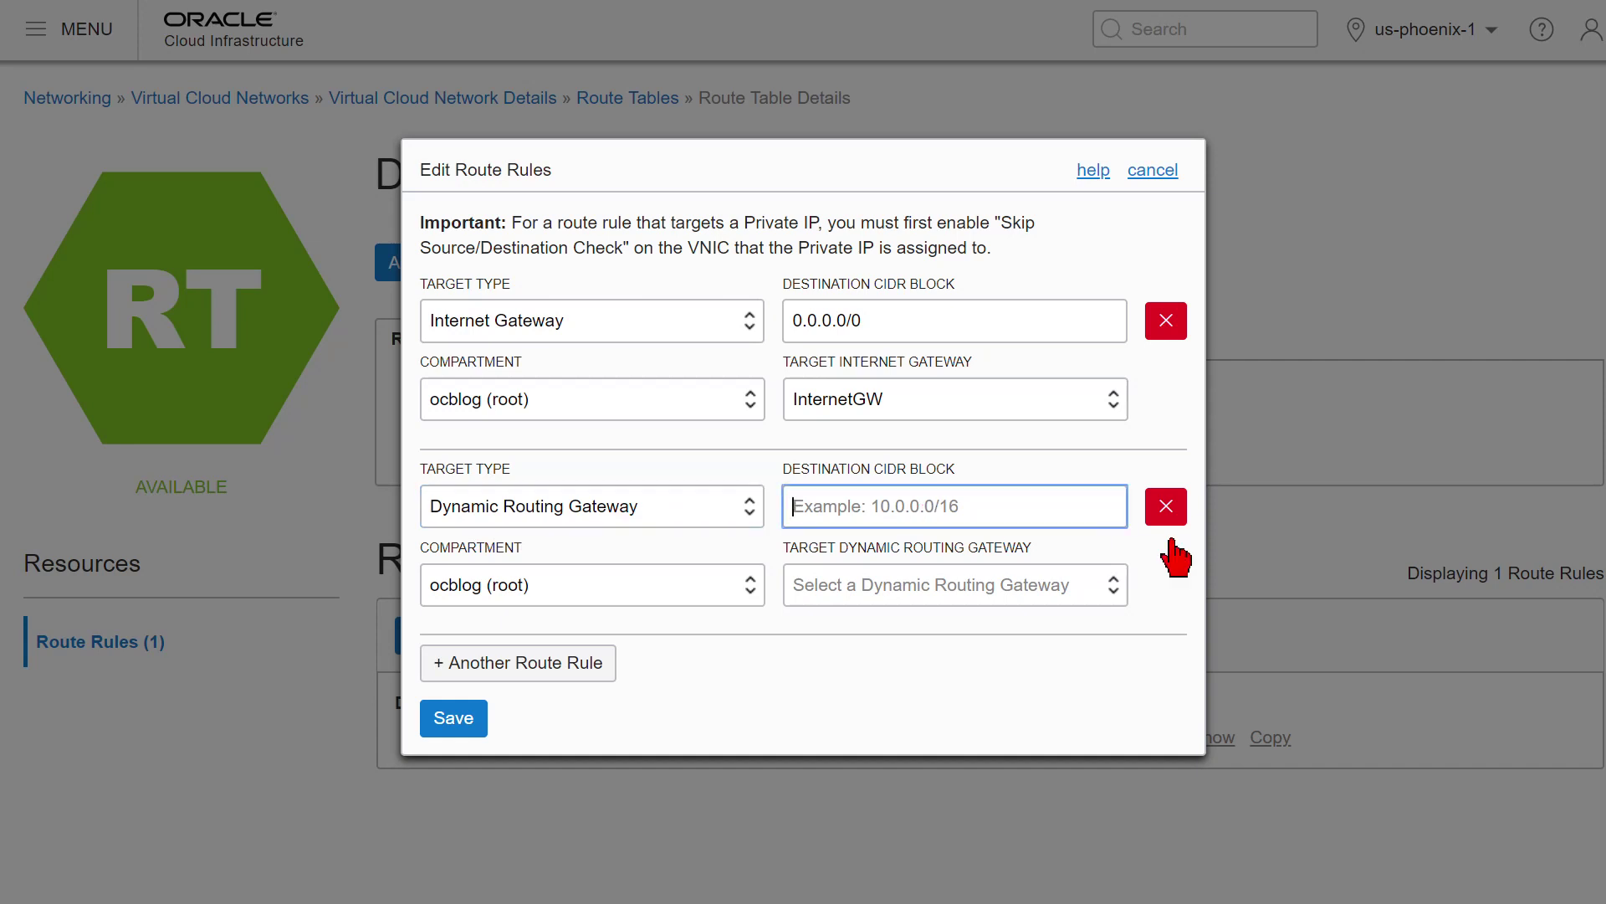
pyautogui.write('192.168.1.0/24')
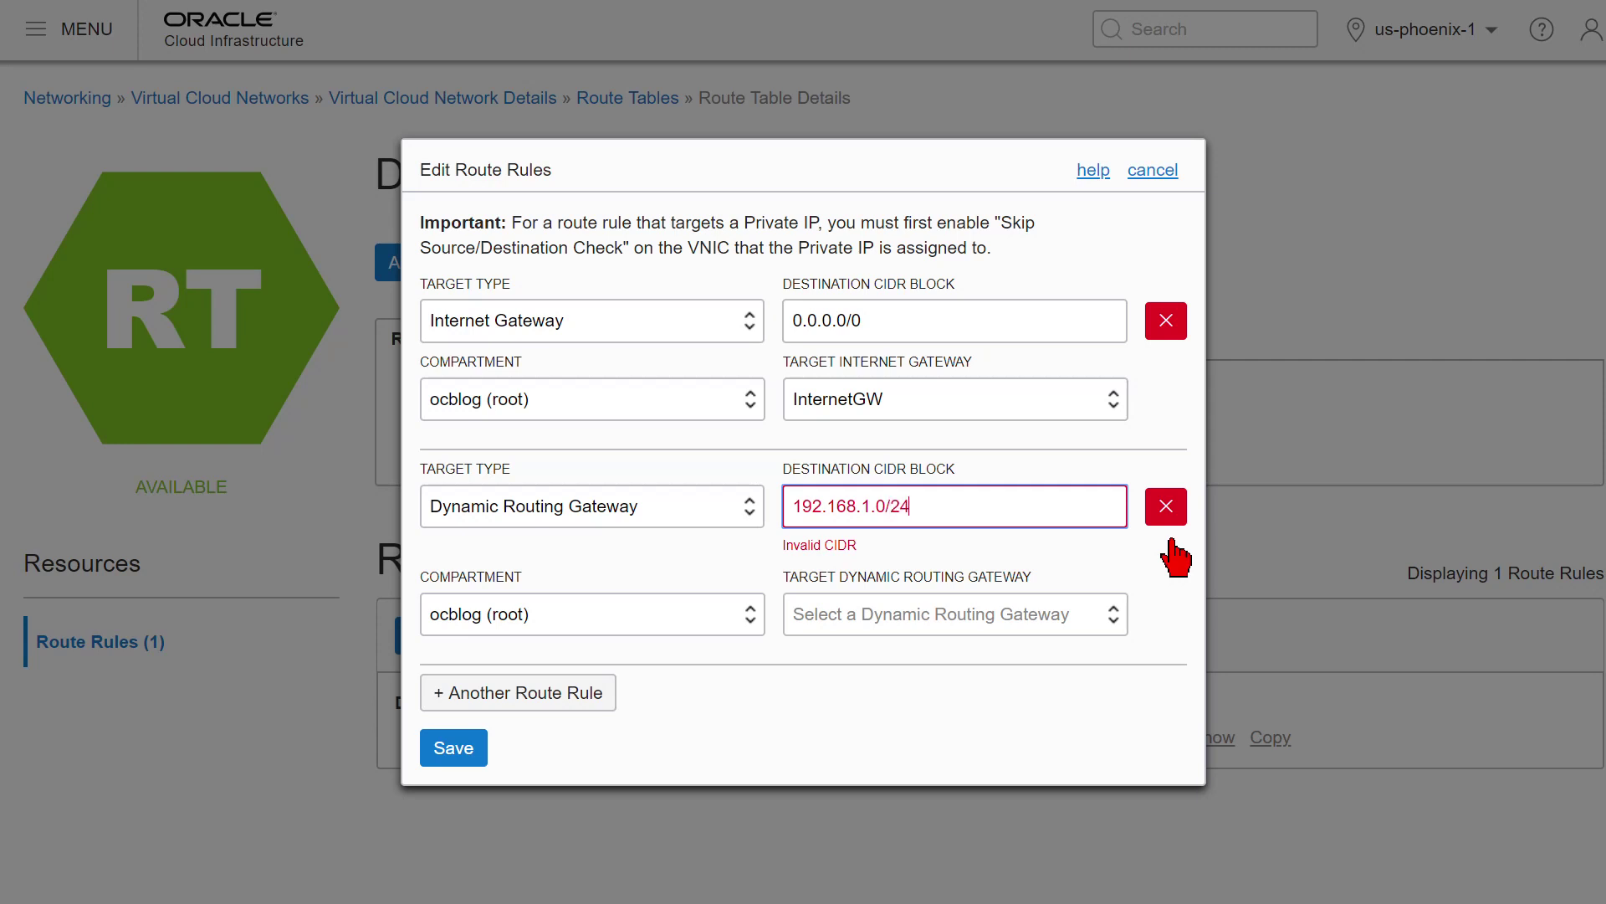
pyautogui.click(1176, 556)
pyautogui.click(914, 649)
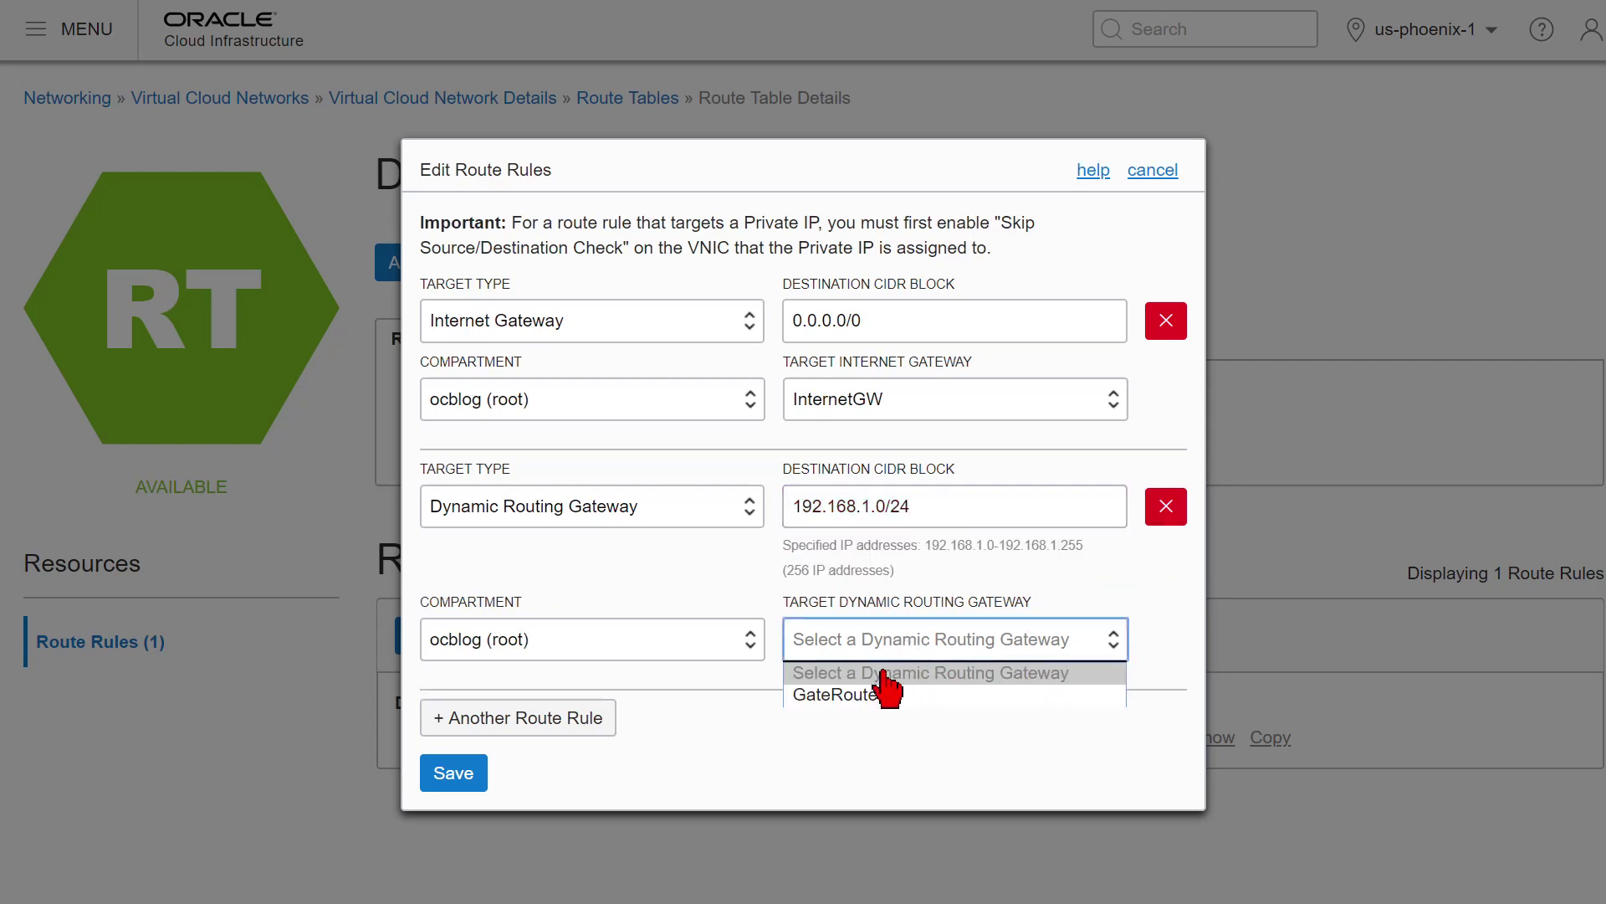
pyautogui.click(876, 696)
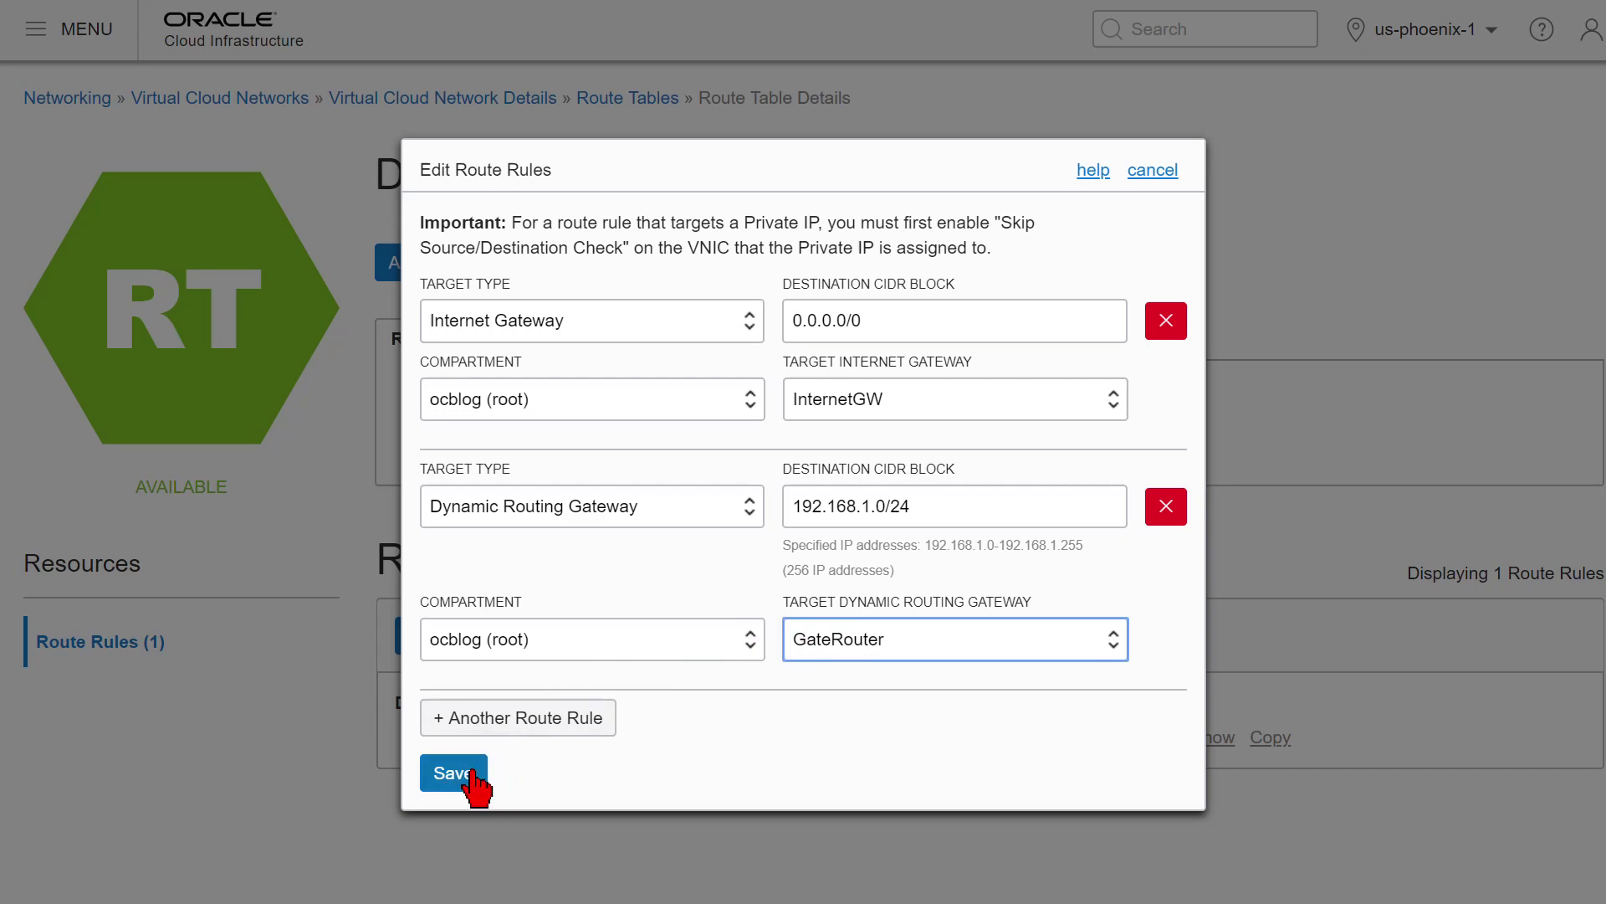
pyautogui.click(454, 774)
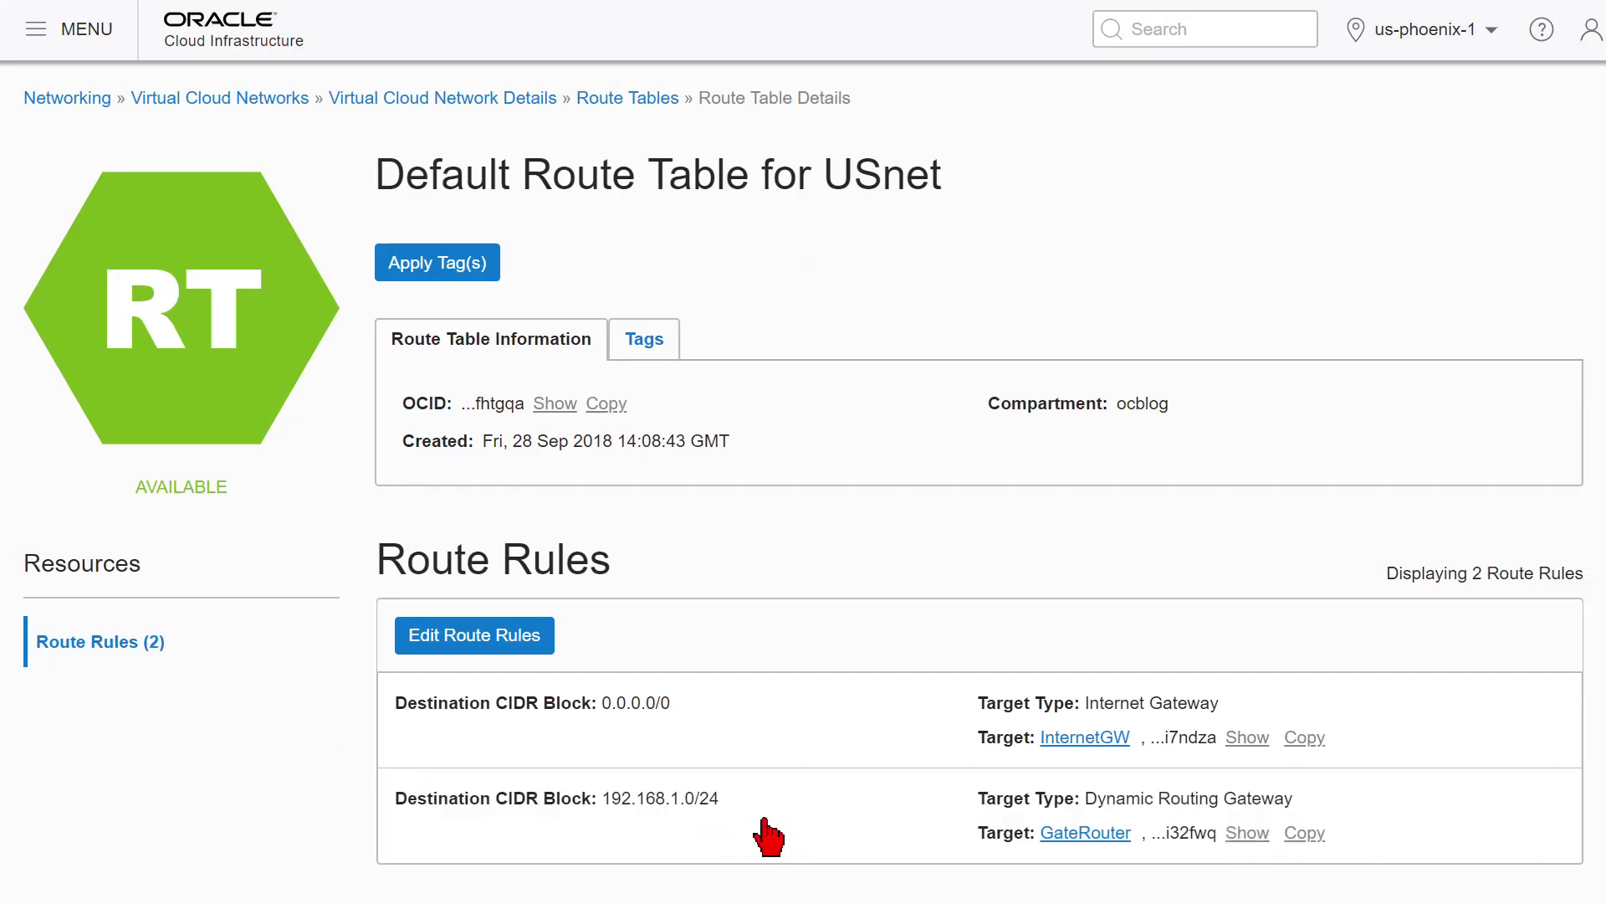
# Open the details of the web01 compute instance from the instances list.
pyautogui.moveTo(767, 812); pyautogui.dragTo(770, 734)
pyautogui.click(949, 518)
pyautogui.click(33, 32)
pyautogui.moveTo(79, 144)
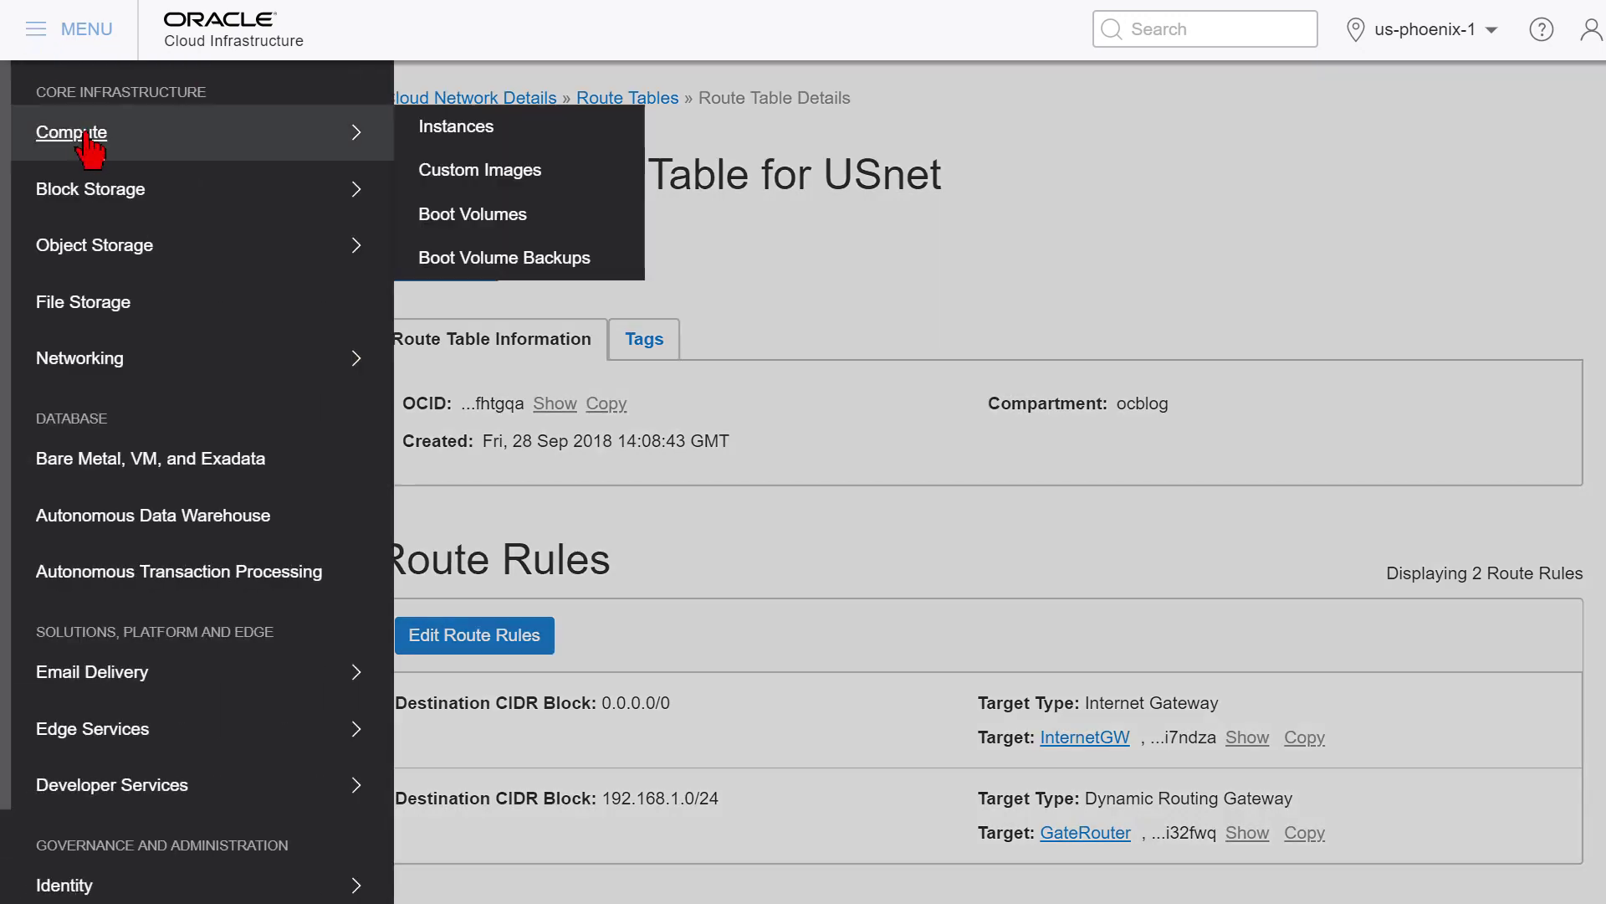
pyautogui.click(456, 127)
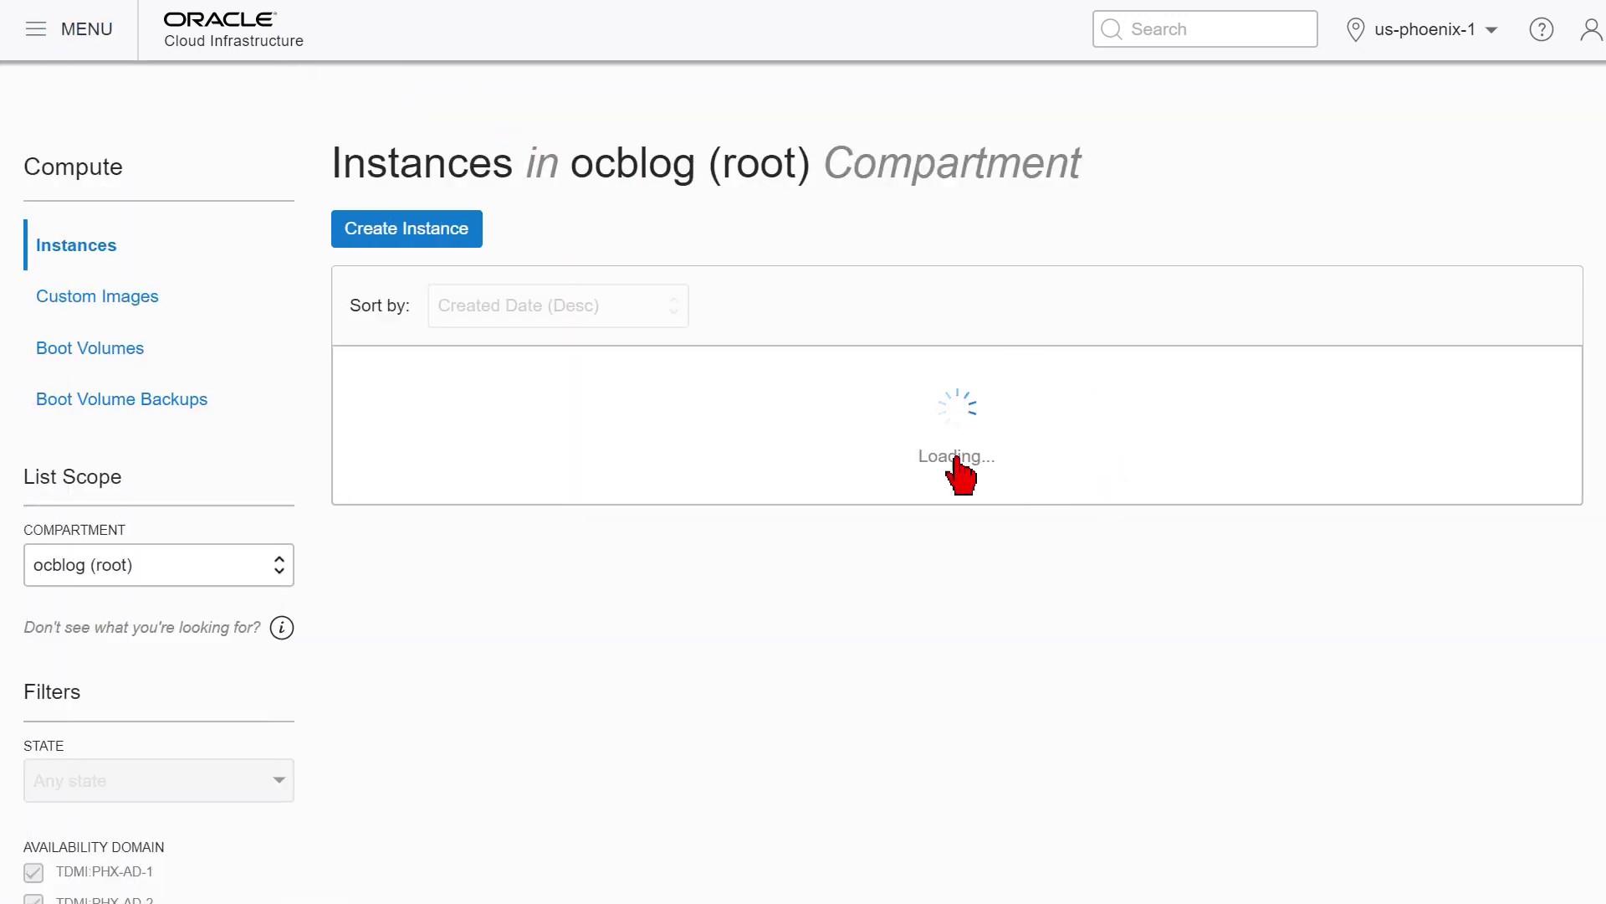
pyautogui.click(519, 555)
# Switch to the Windows Command Prompt and ping web01's private address 10.1.1.2 through the tunnel.
pyautogui.hotkey('alt', 'Tab')
pyautogui.moveTo(918, 166); pyautogui.dragTo(872, 157)
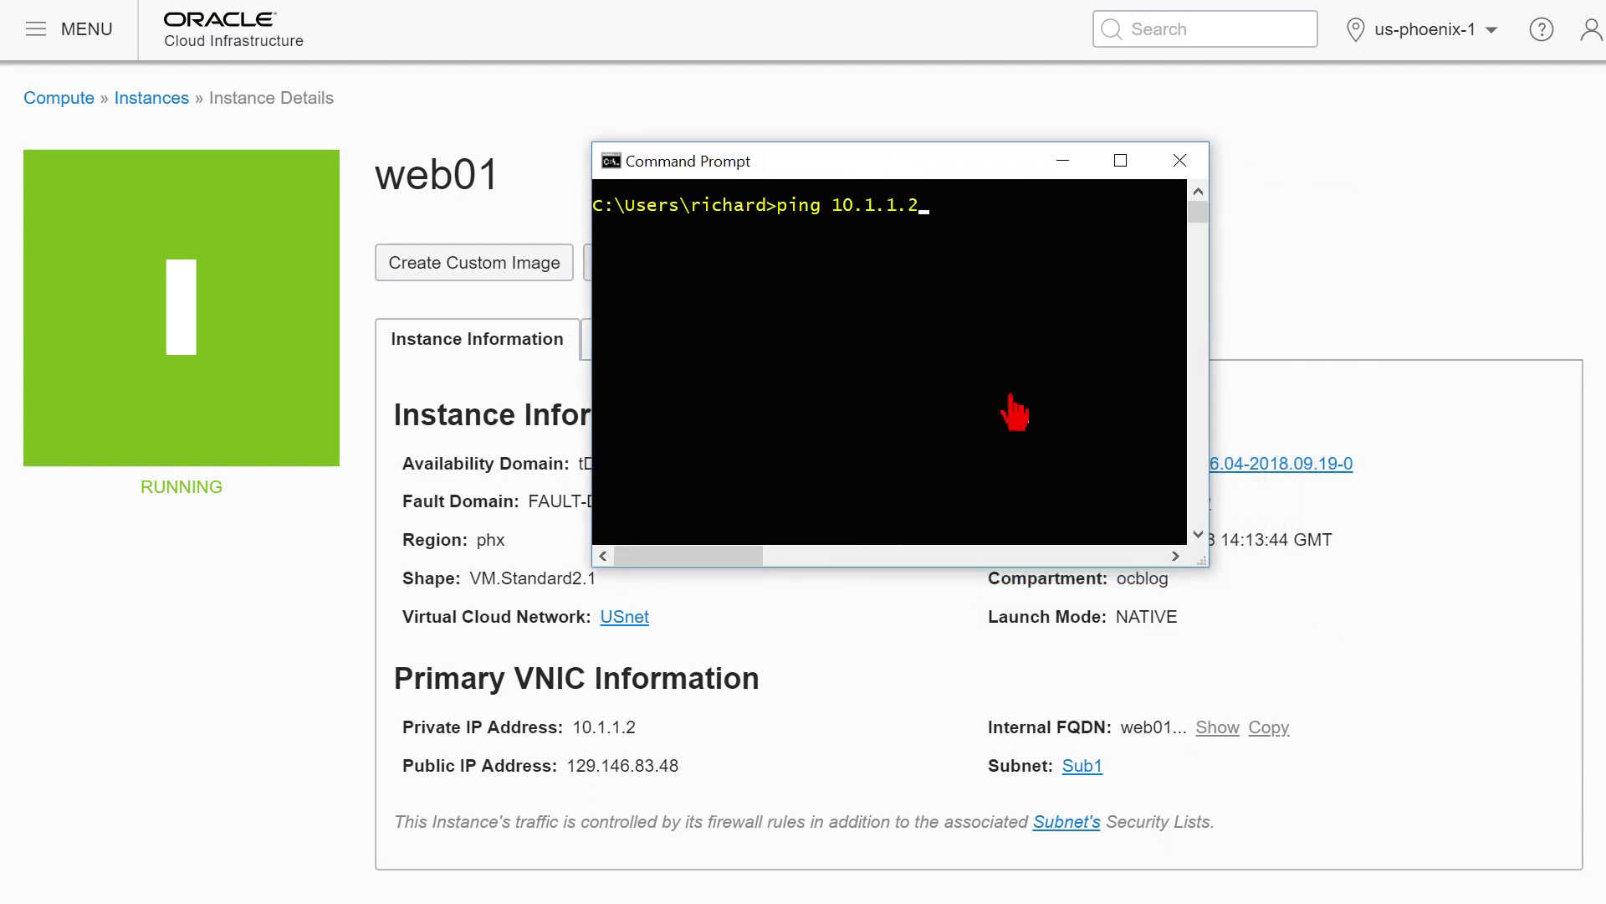
pyautogui.press('Return')
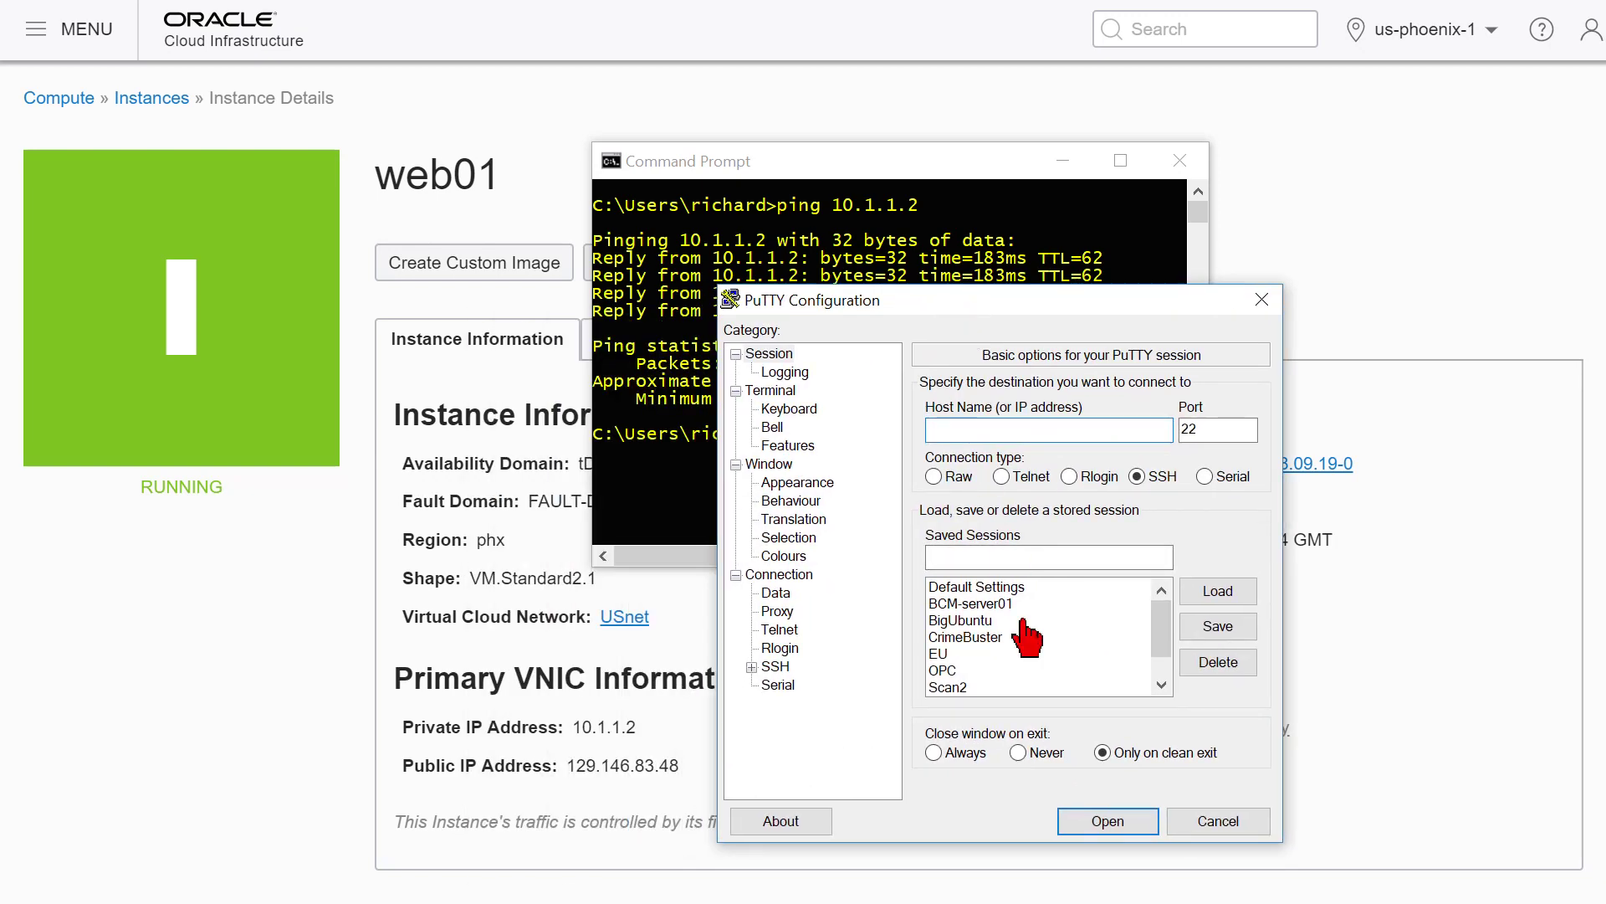
# In PuTTY, load the saved OPC session, set the host to 10.1.1.2, connect over SSH and log in as ubuntu.
pyautogui.click(955, 671)
pyautogui.click(1198, 592)
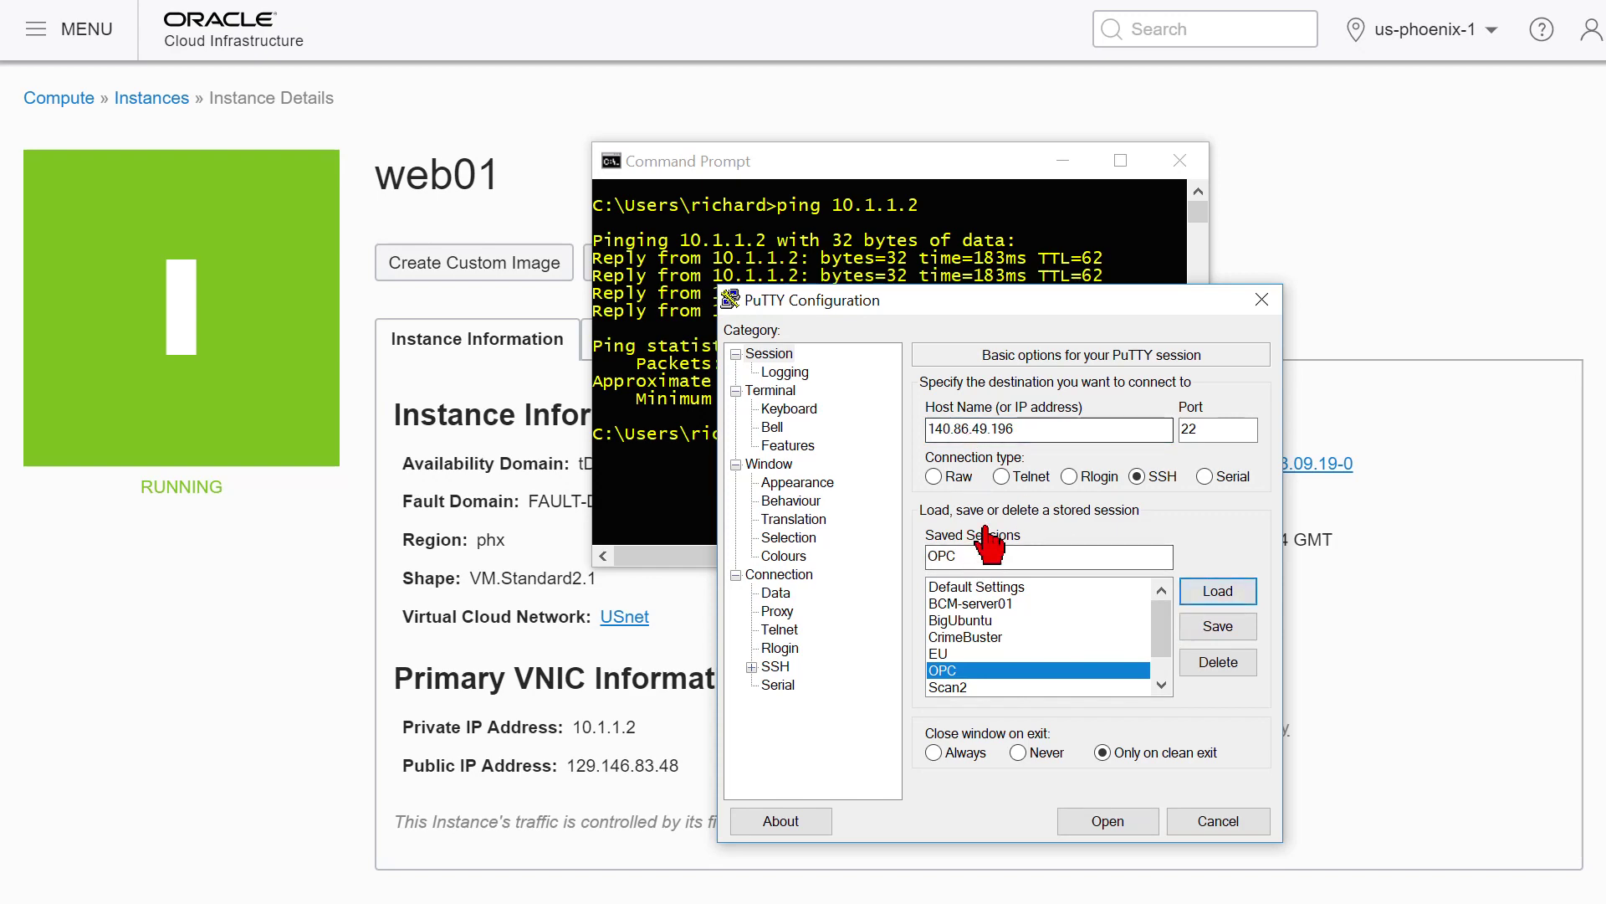
pyautogui.doubleClick(998, 431)
pyautogui.write('10.1.1.2')
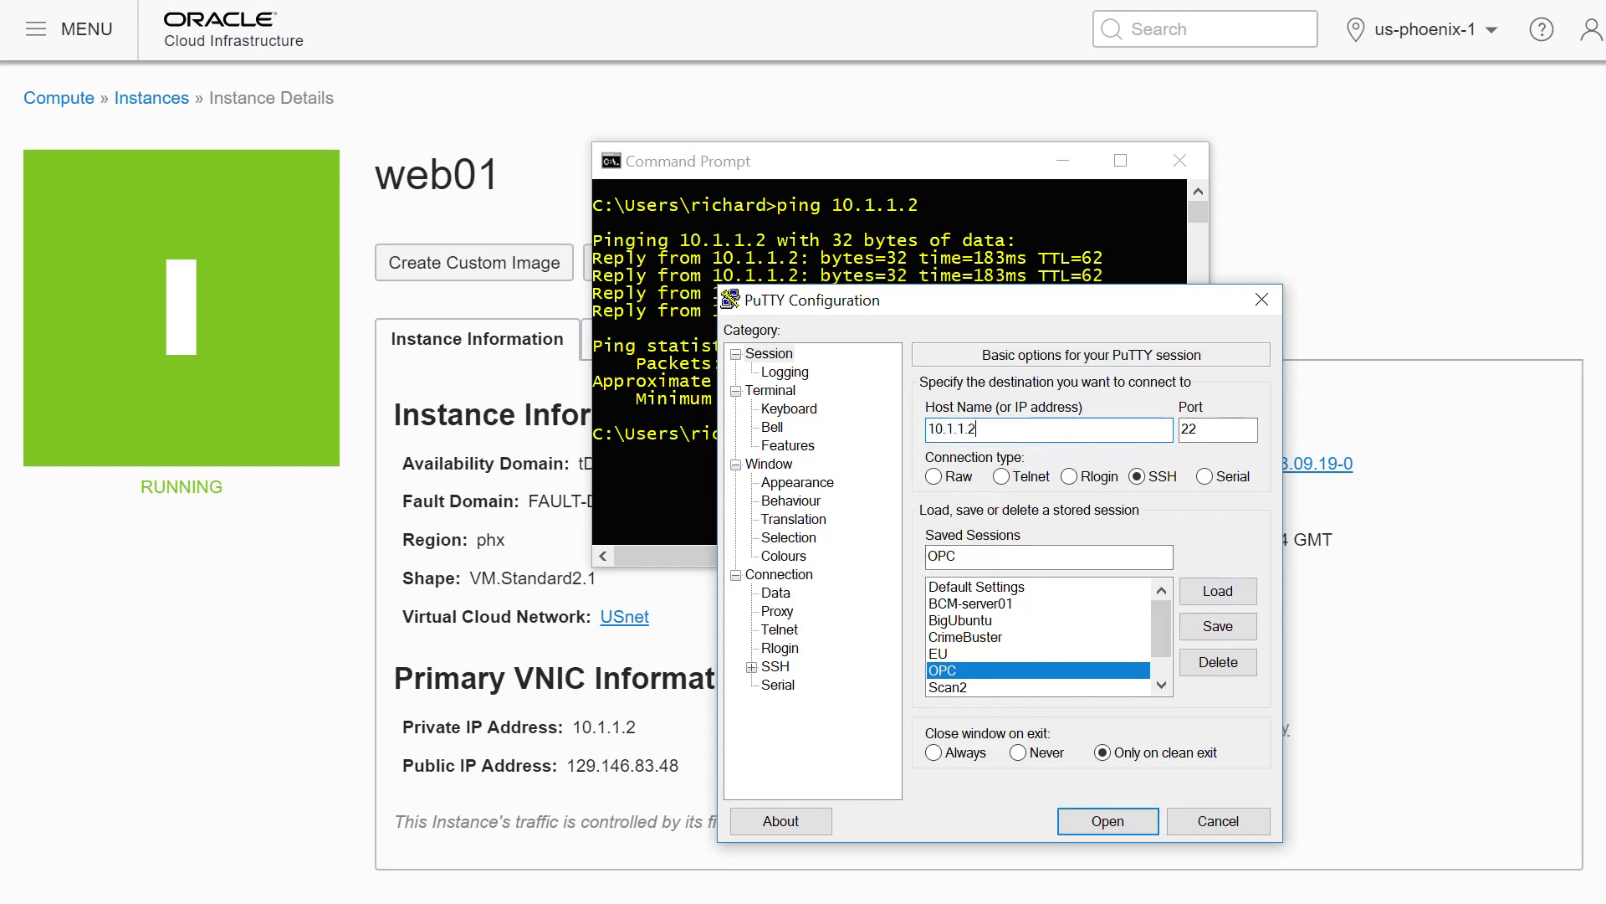
pyautogui.press('Return')
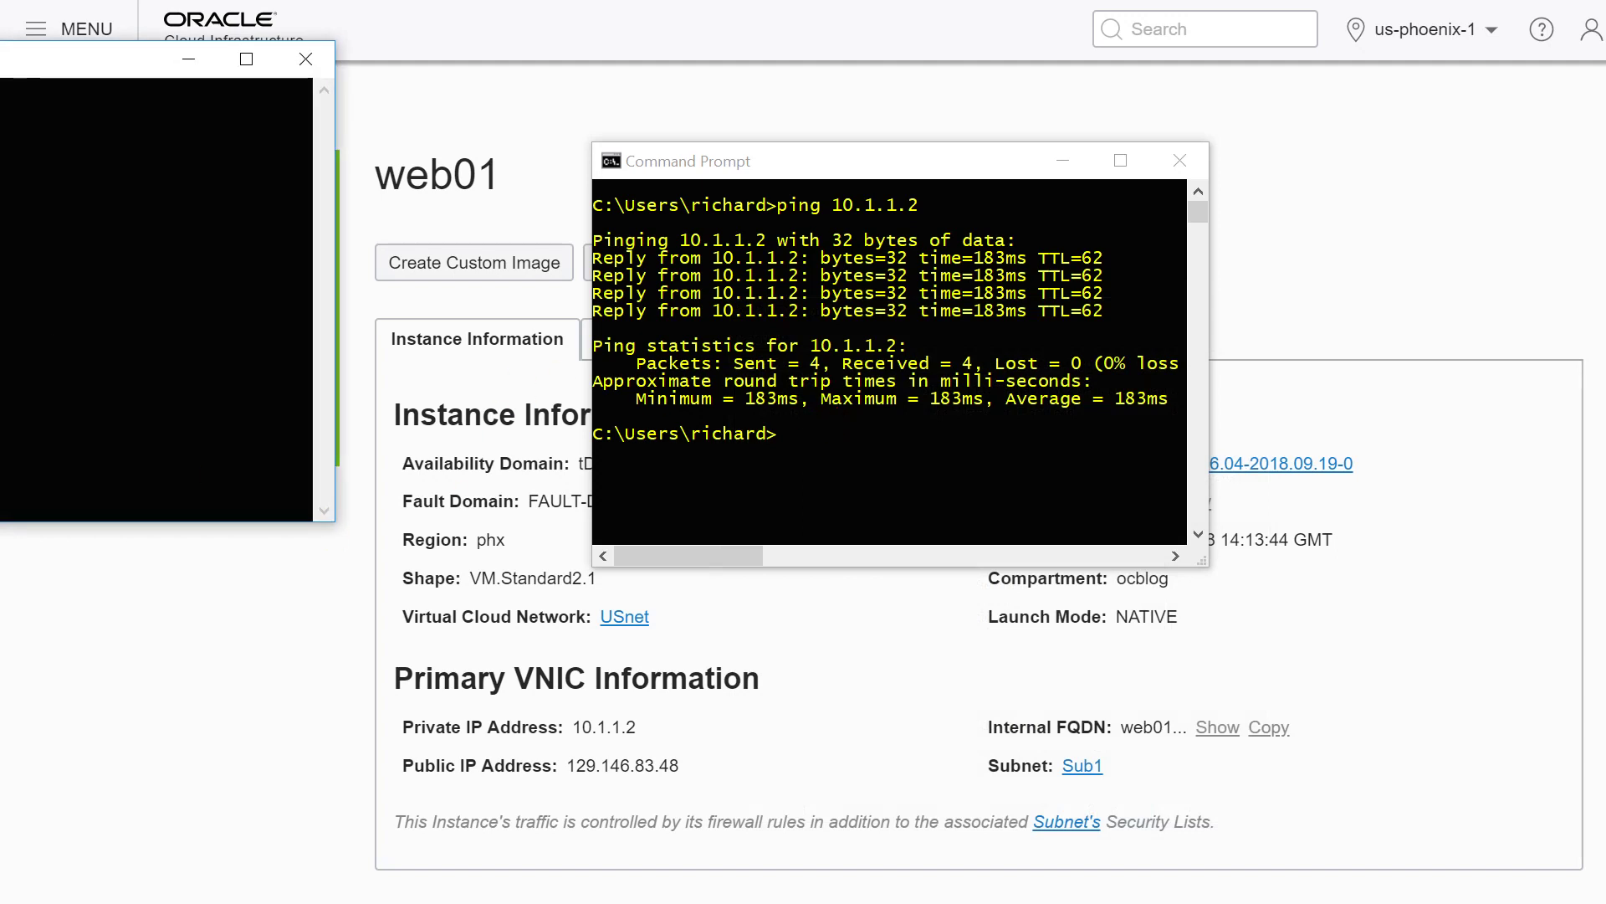
pyautogui.moveTo(223, 58); pyautogui.dragTo(562, 316)
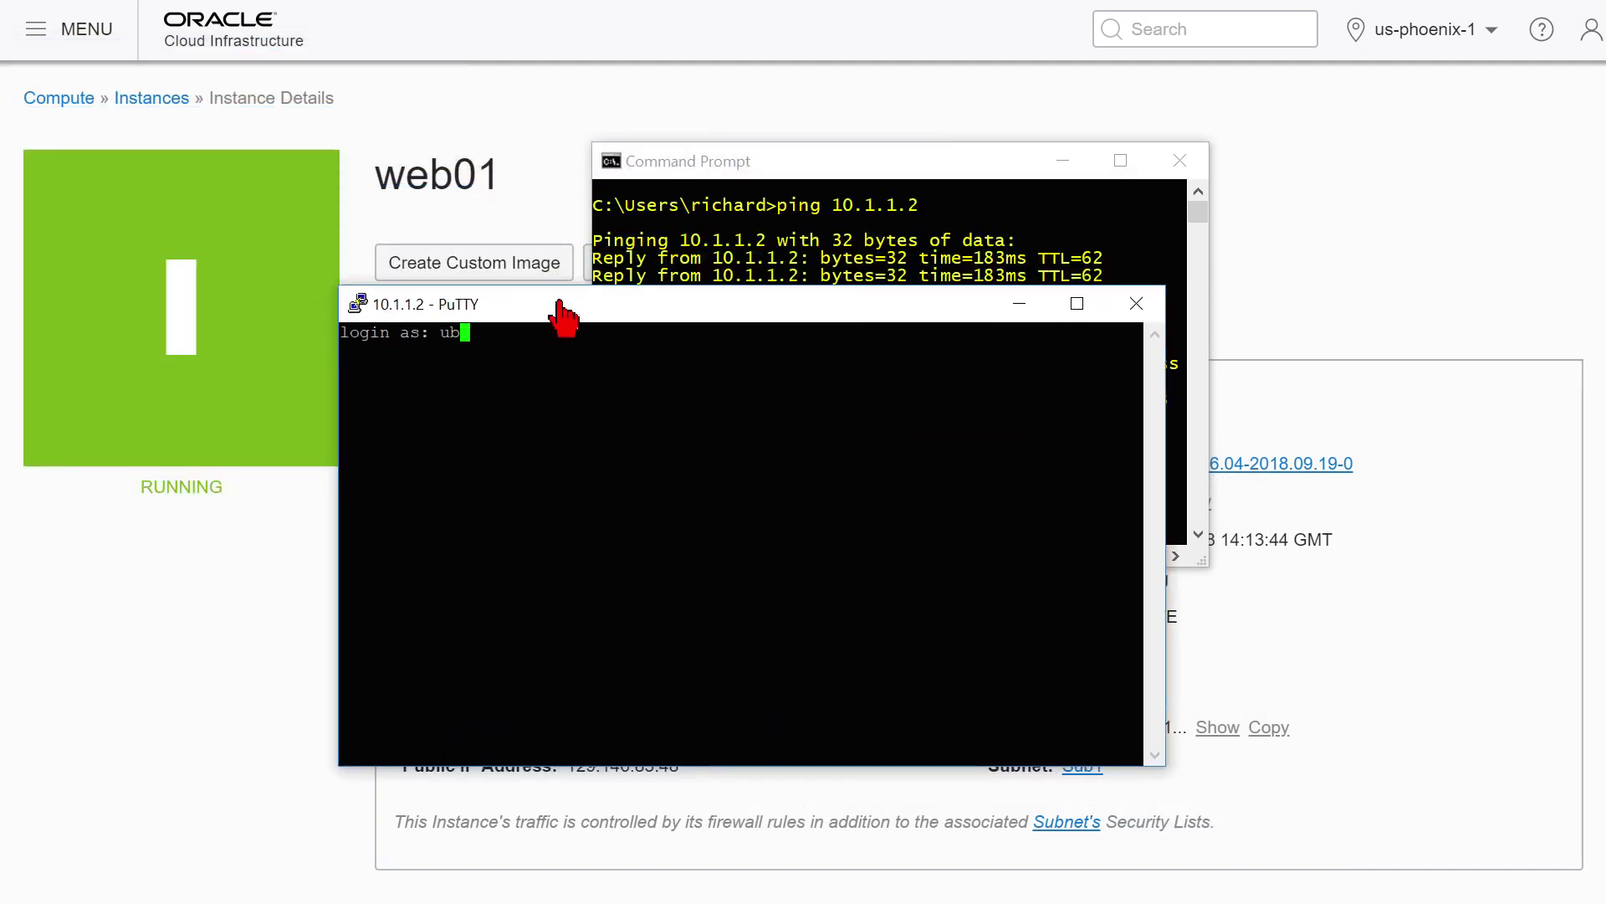
pyautogui.press('Return')
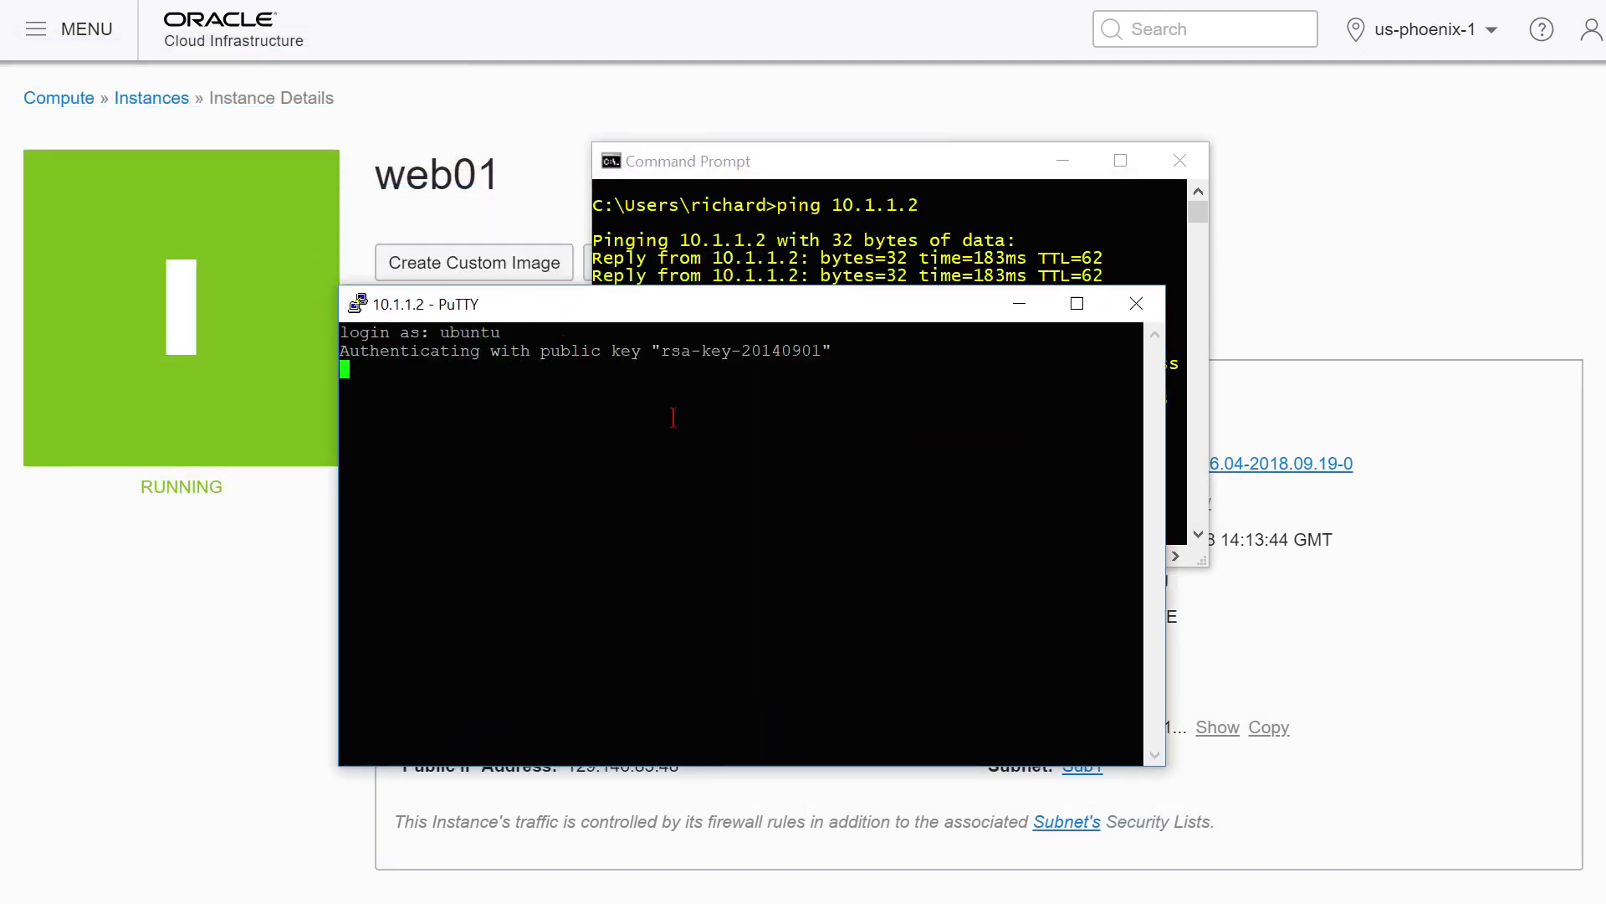
pyautogui.moveTo(588, 310); pyautogui.dragTo(998, 362)
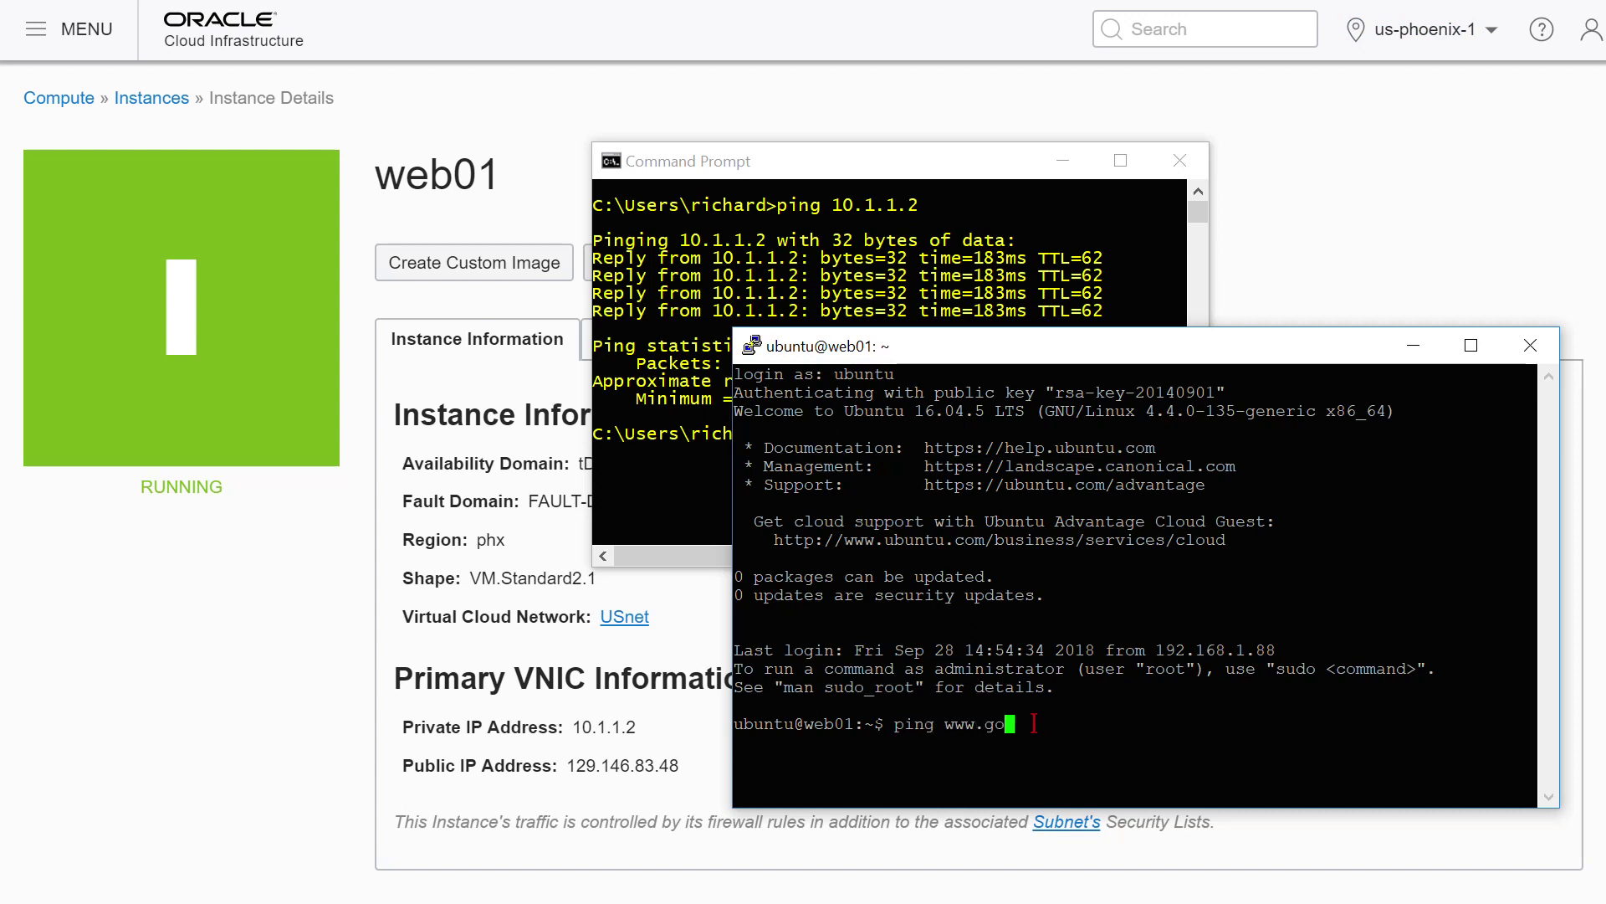
pyautogui.write('com')
pyautogui.press('Return')
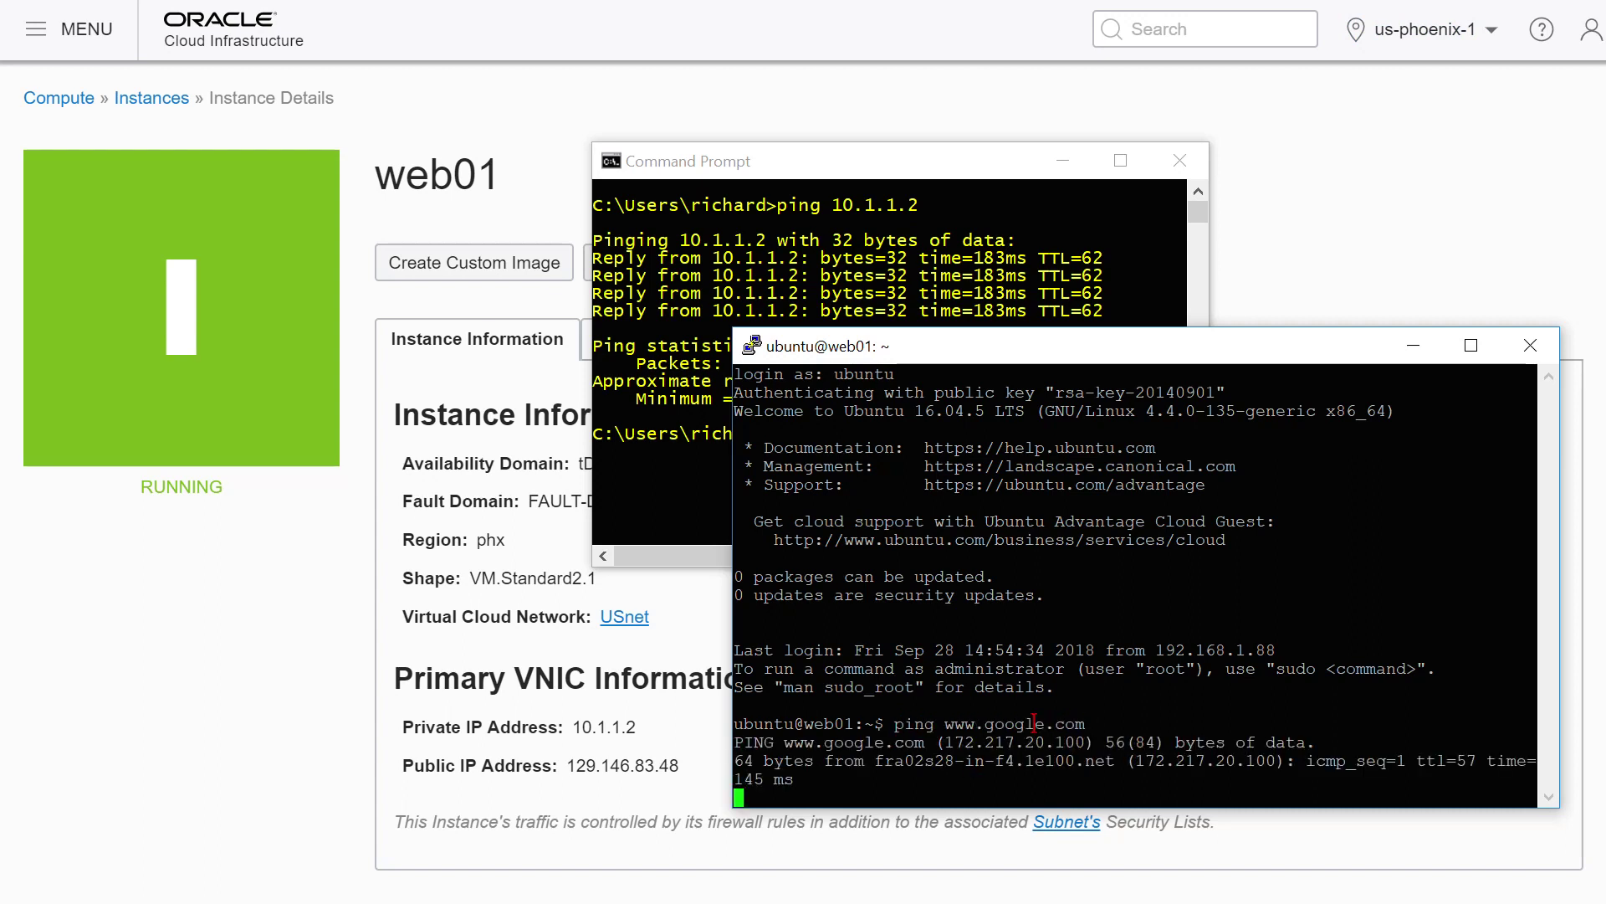
pyautogui.hotkey('ctrl', 'c')
pyautogui.write('clear')
pyautogui.press('Return')
# Ping the on-premises host 192.168.1.3 from web01 and stop the ping after a while.
pyautogui.write('ping 192.168')
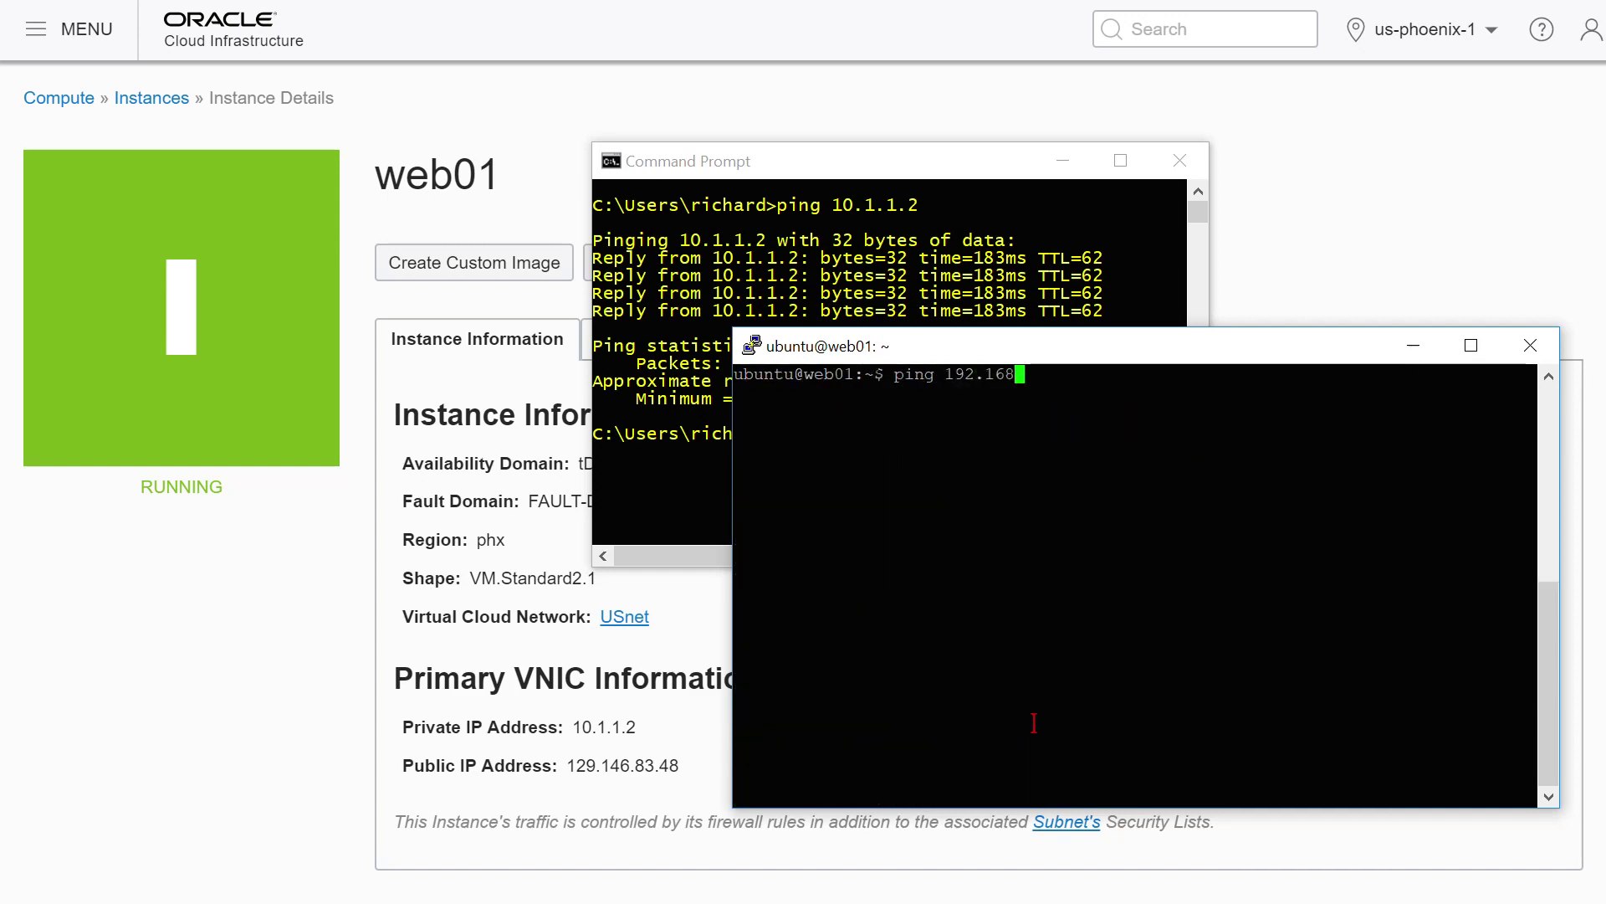
pyautogui.write('.1.3')
pyautogui.press('Return')
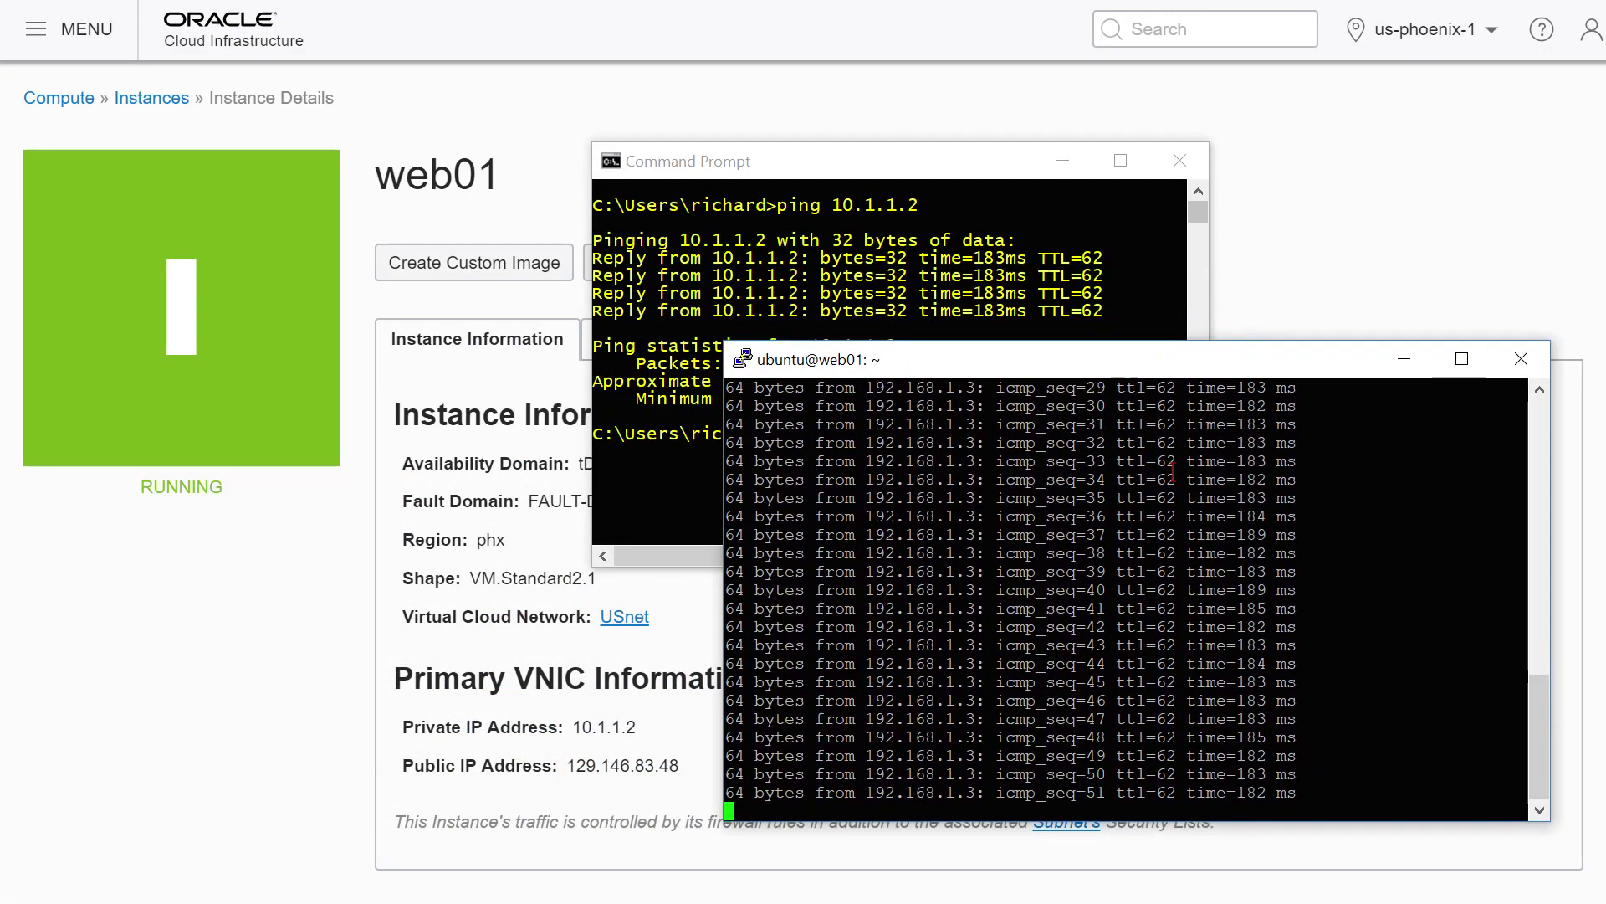
pyautogui.hotkey('ctrl', 'c')
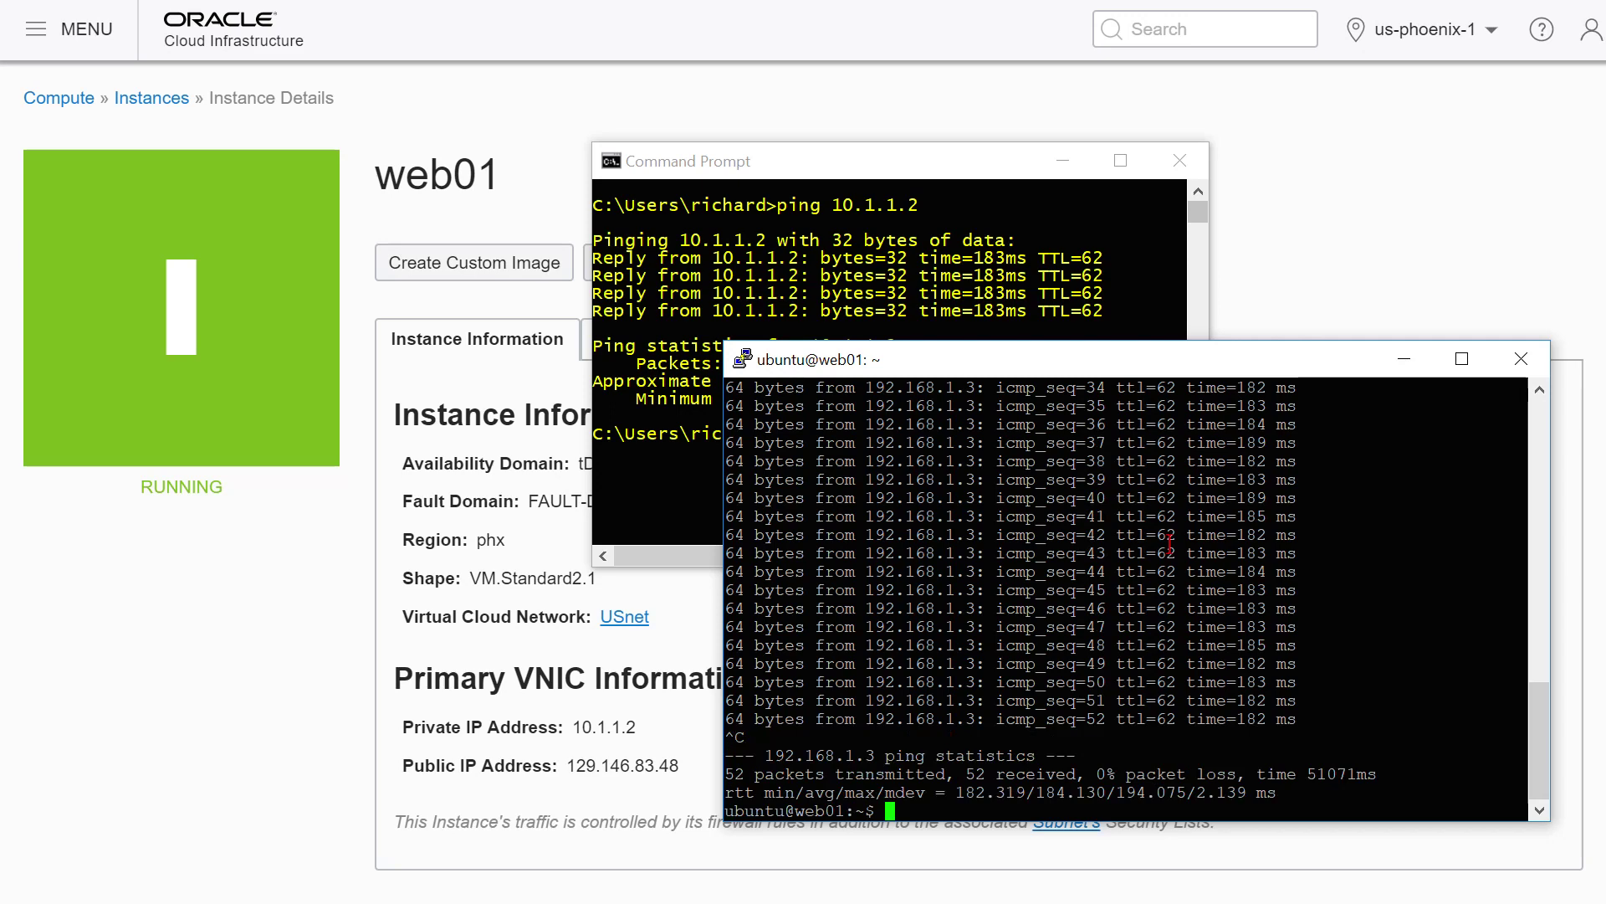
pyautogui.write('ping www.google.com')
pyautogui.press('Return')
pyautogui.moveTo(1040, 358); pyautogui.dragTo(1084, 59)
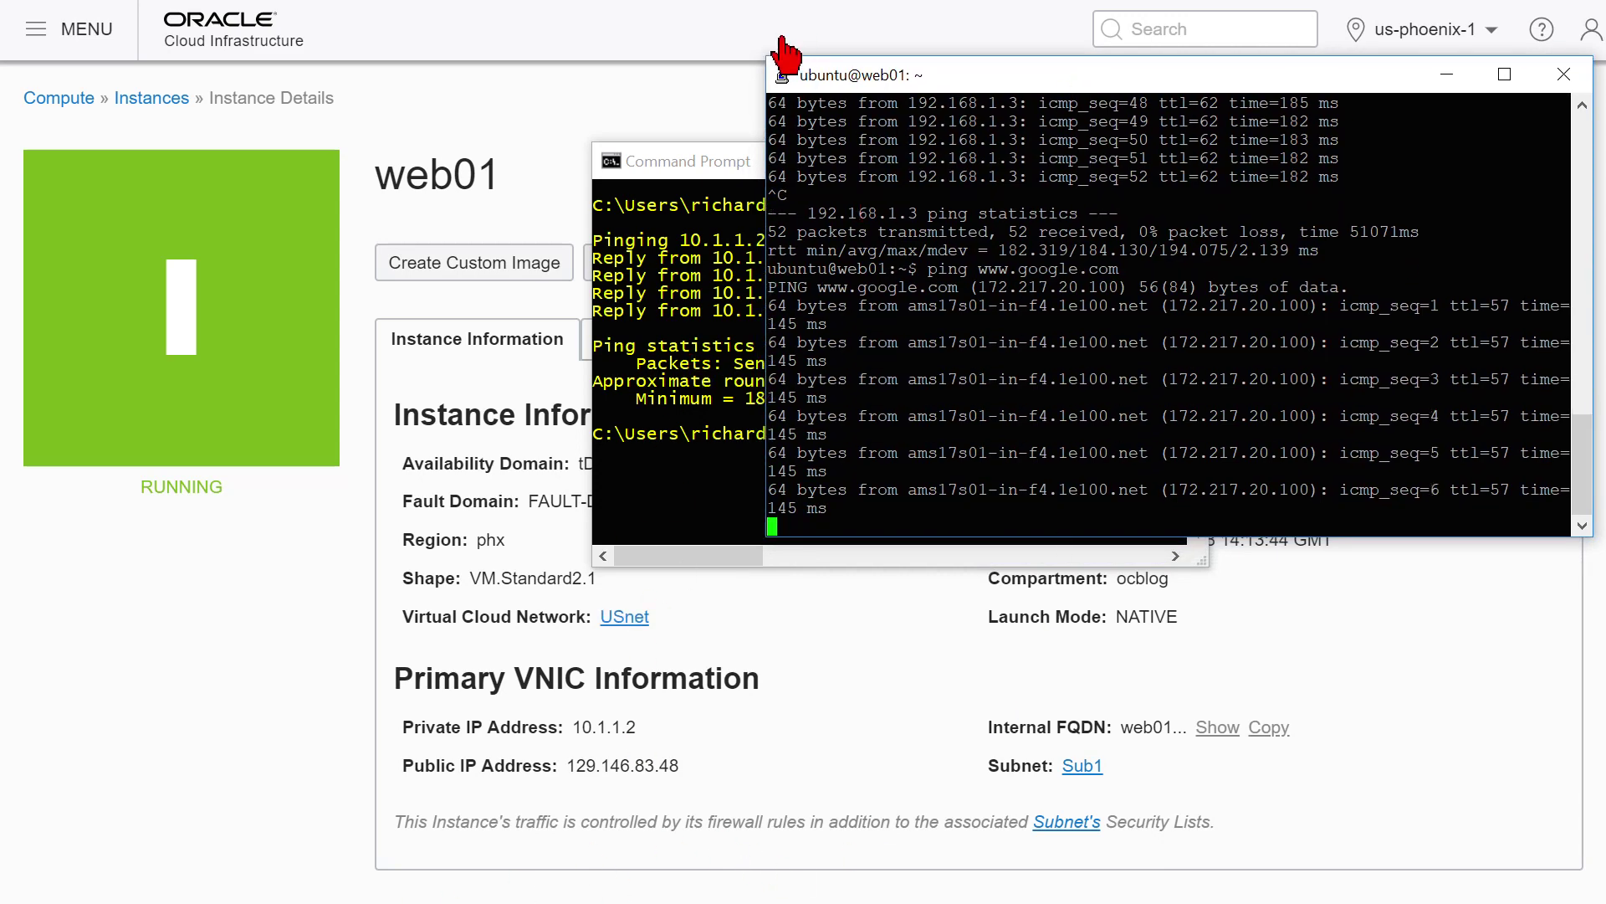
# Duplicate the PuTTY session to 10.1.1.2 and log in to web01 as ubuntu in the second terminal.
pyautogui.click(785, 75)
pyautogui.click(887, 365)
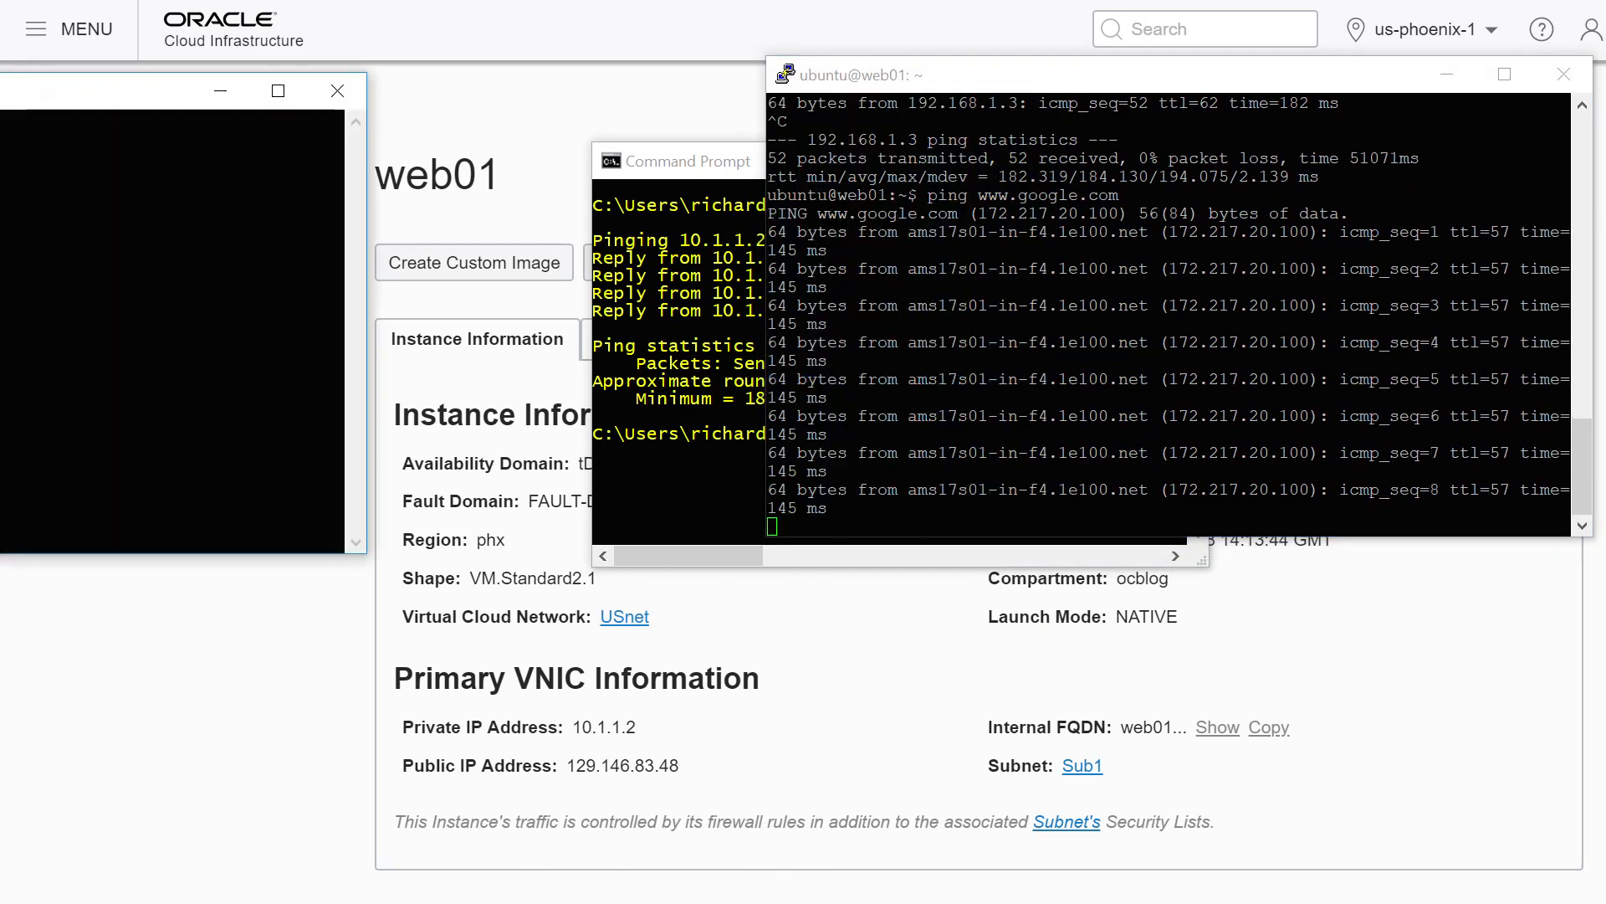
pyautogui.write('ubuntu@web01:~$ ')
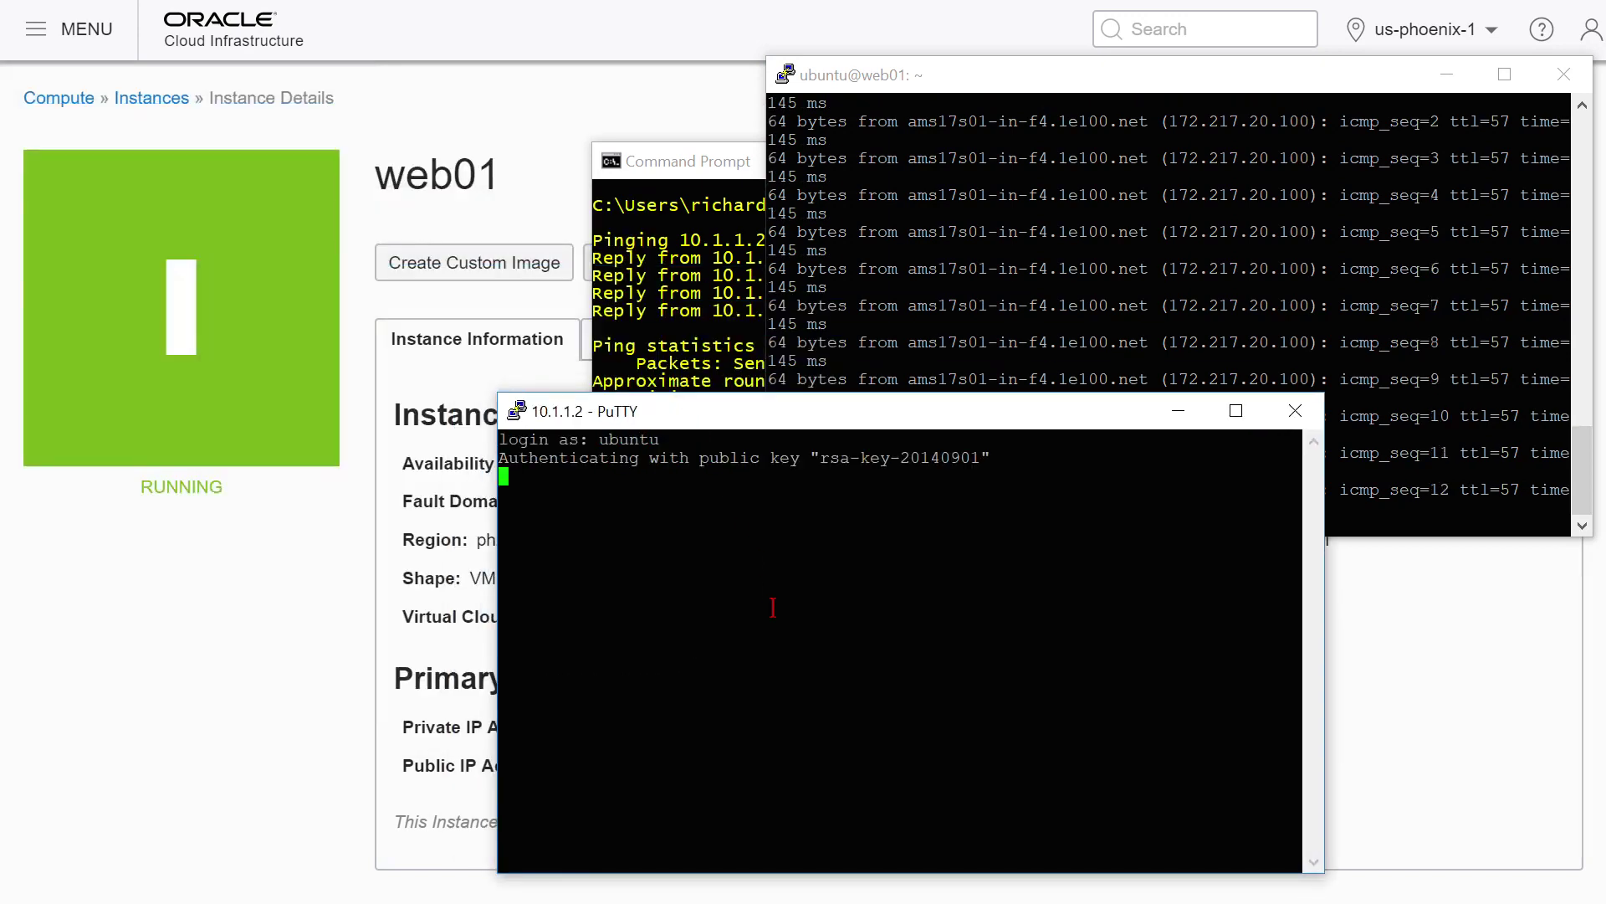
# Start a continuous ping to 192.168.1.3 in the second web01 terminal and place that window beside the first one.
pyautogui.write('ping 19.2')
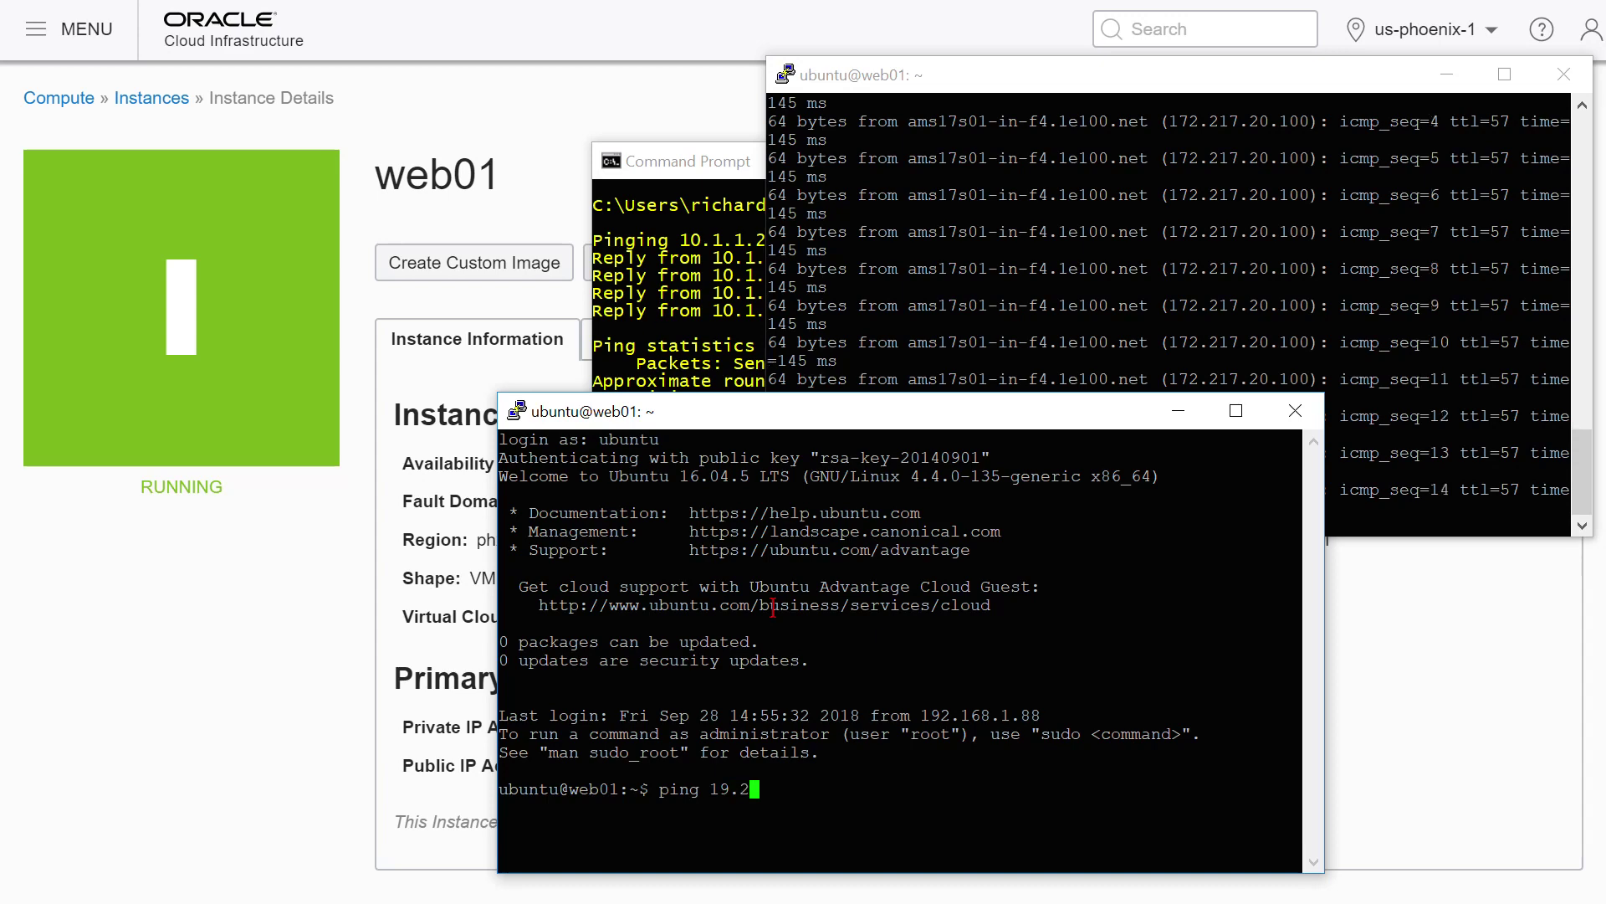
pyautogui.press('BackSpace')
pyautogui.press('BackSpace')
pyautogui.write('2.168.1.3')
pyautogui.press('Return')
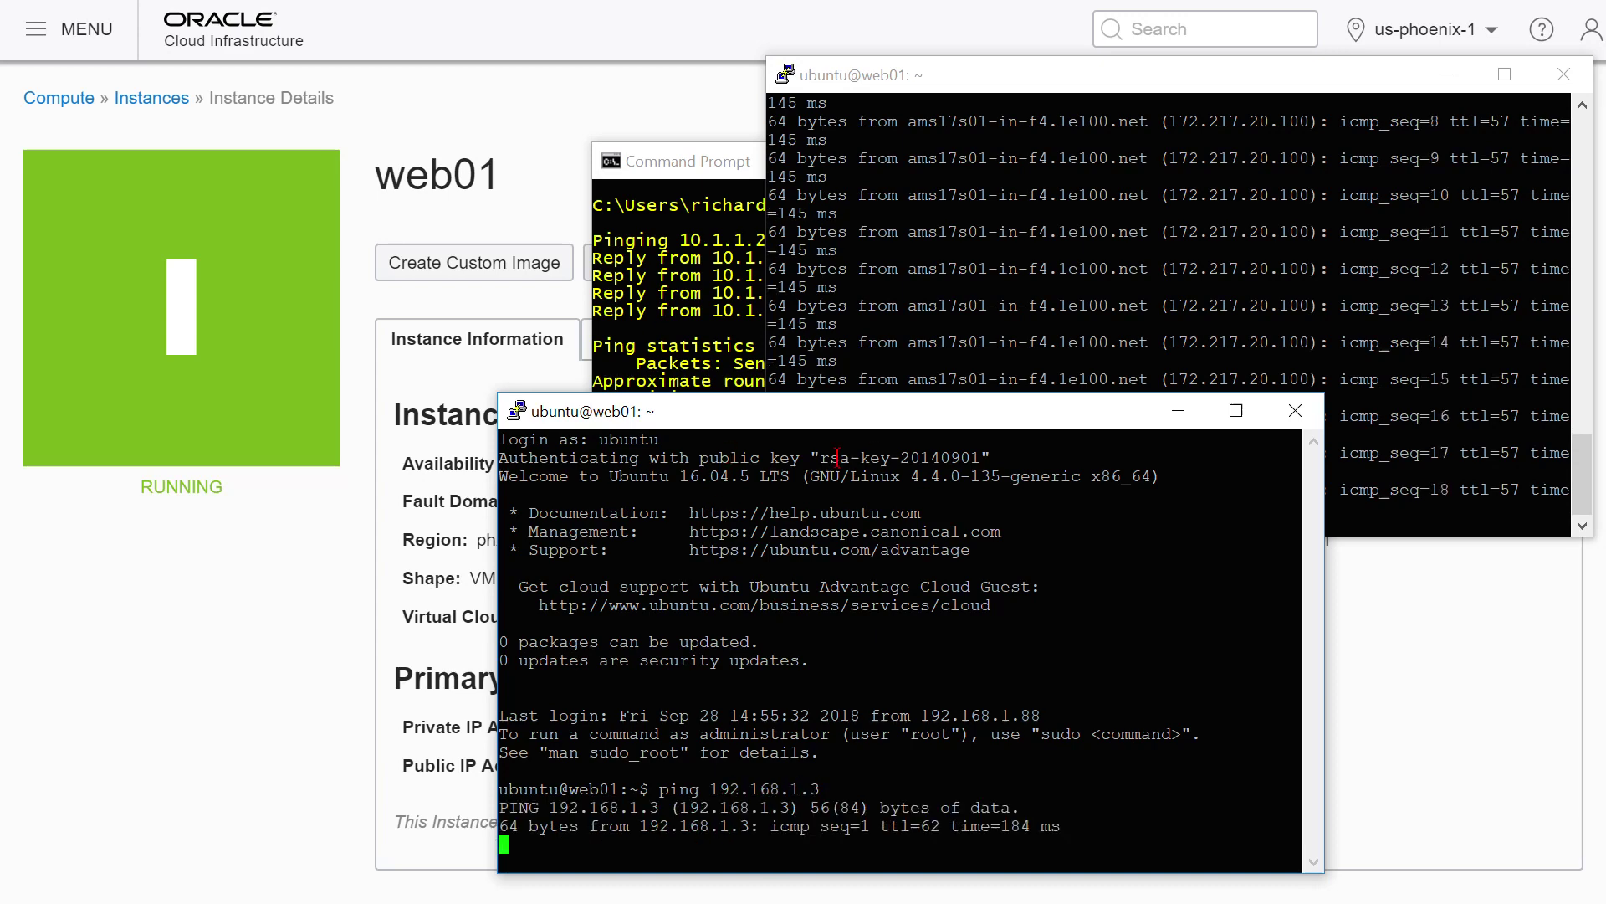
pyautogui.moveTo(849, 414); pyautogui.dragTo(1358, 386)
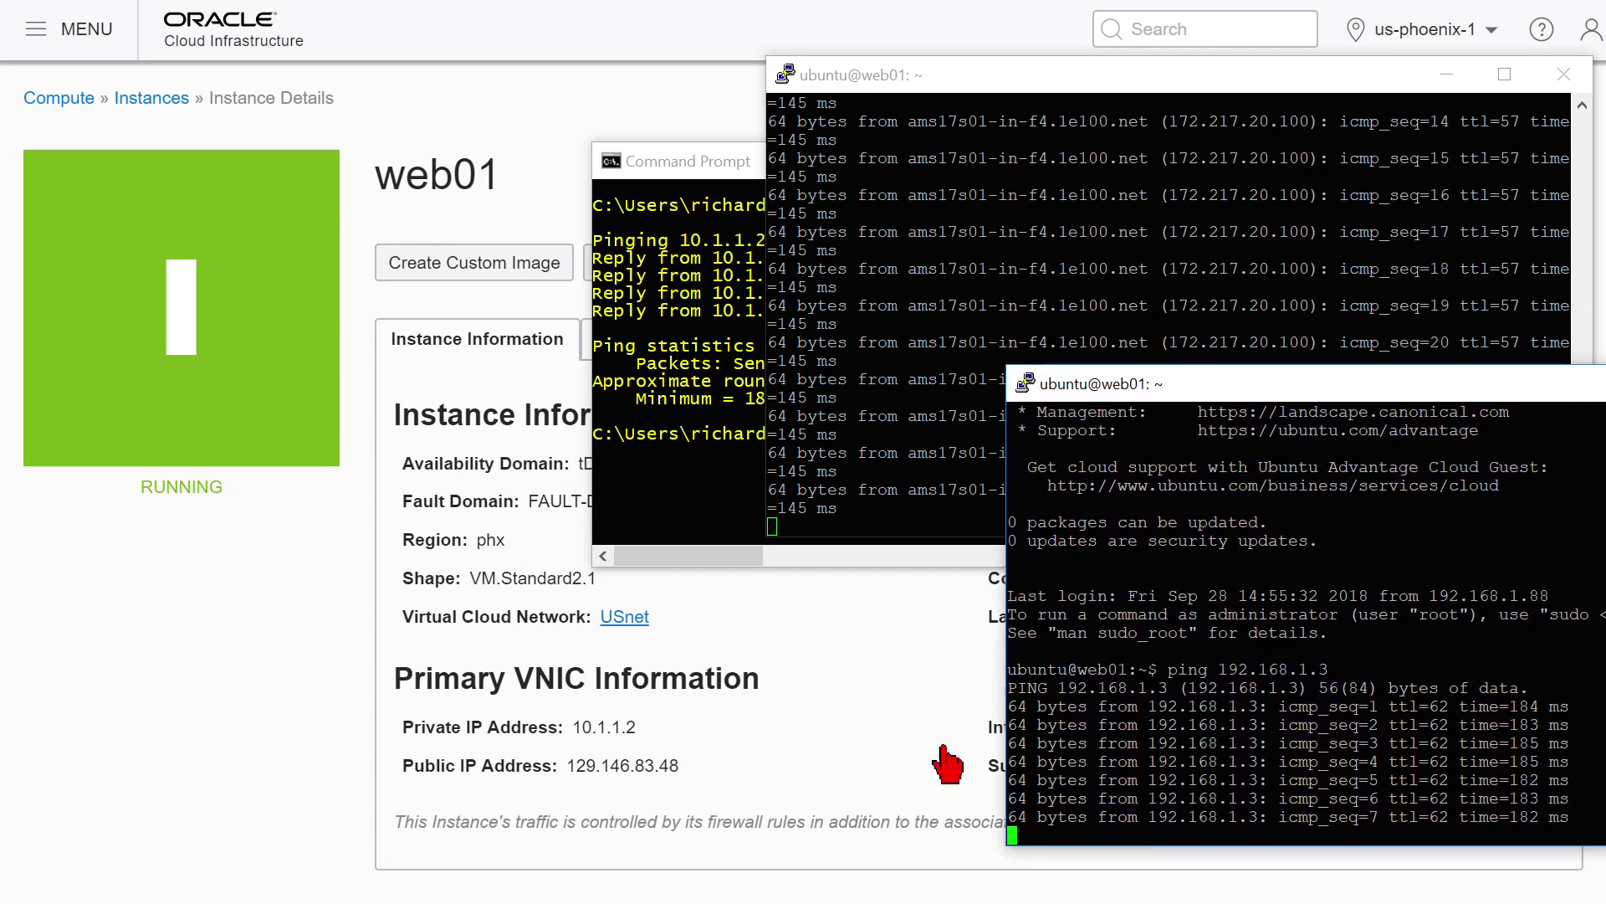
# Return to the Oracle Cloud console and open the internet gateways of the USnet virtual cloud network.
pyautogui.click(224, 717)
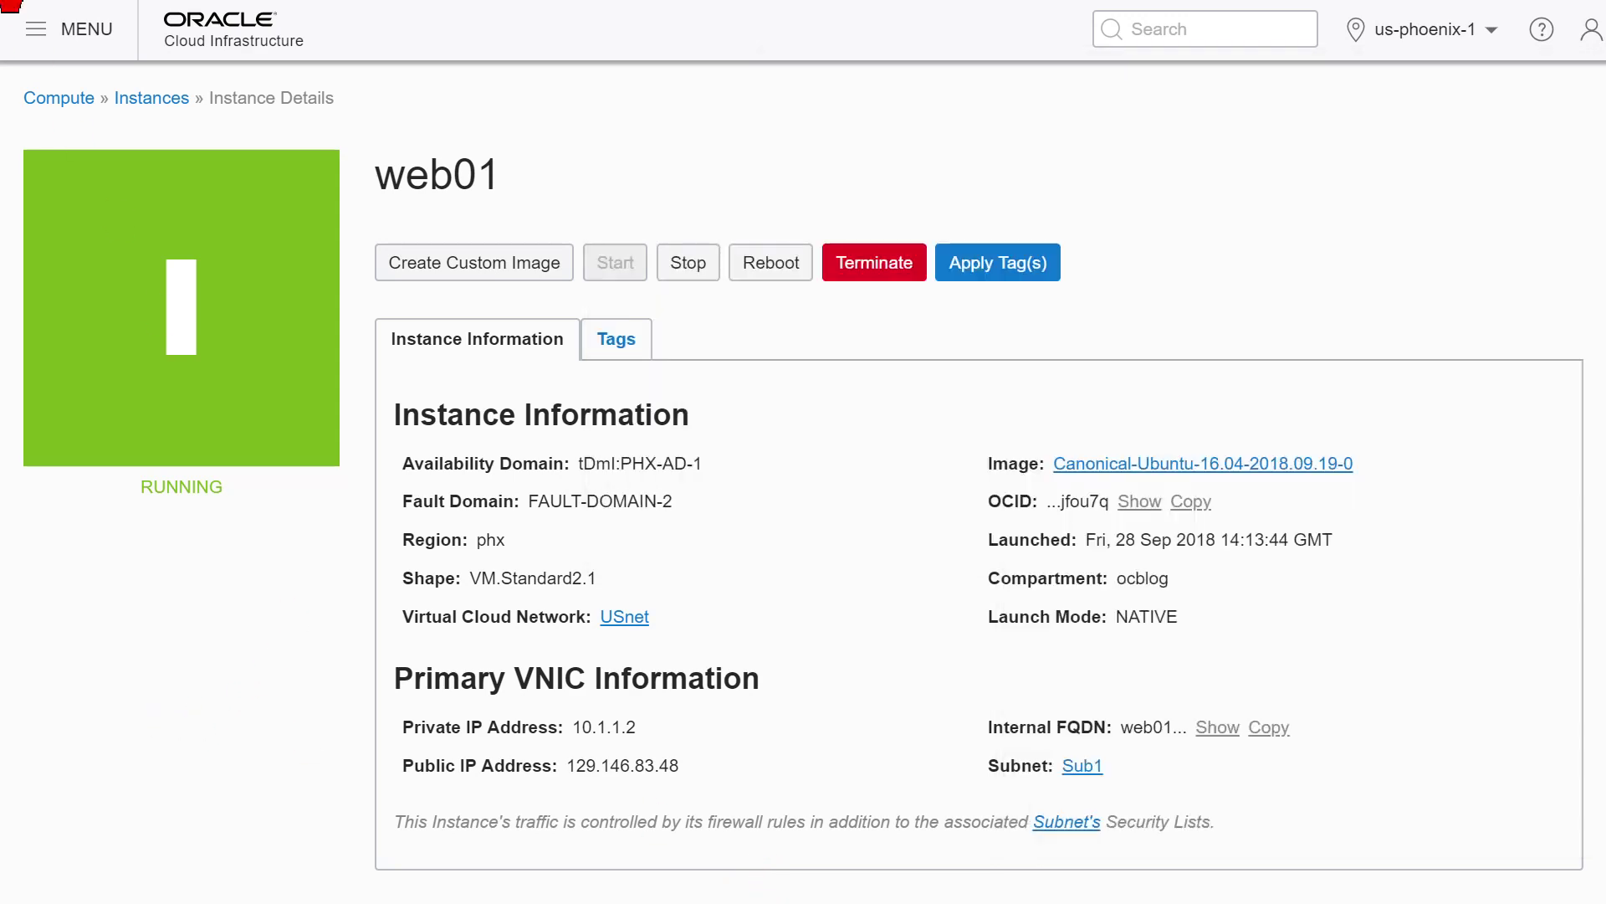
pyautogui.click(36, 29)
pyautogui.moveTo(126, 368)
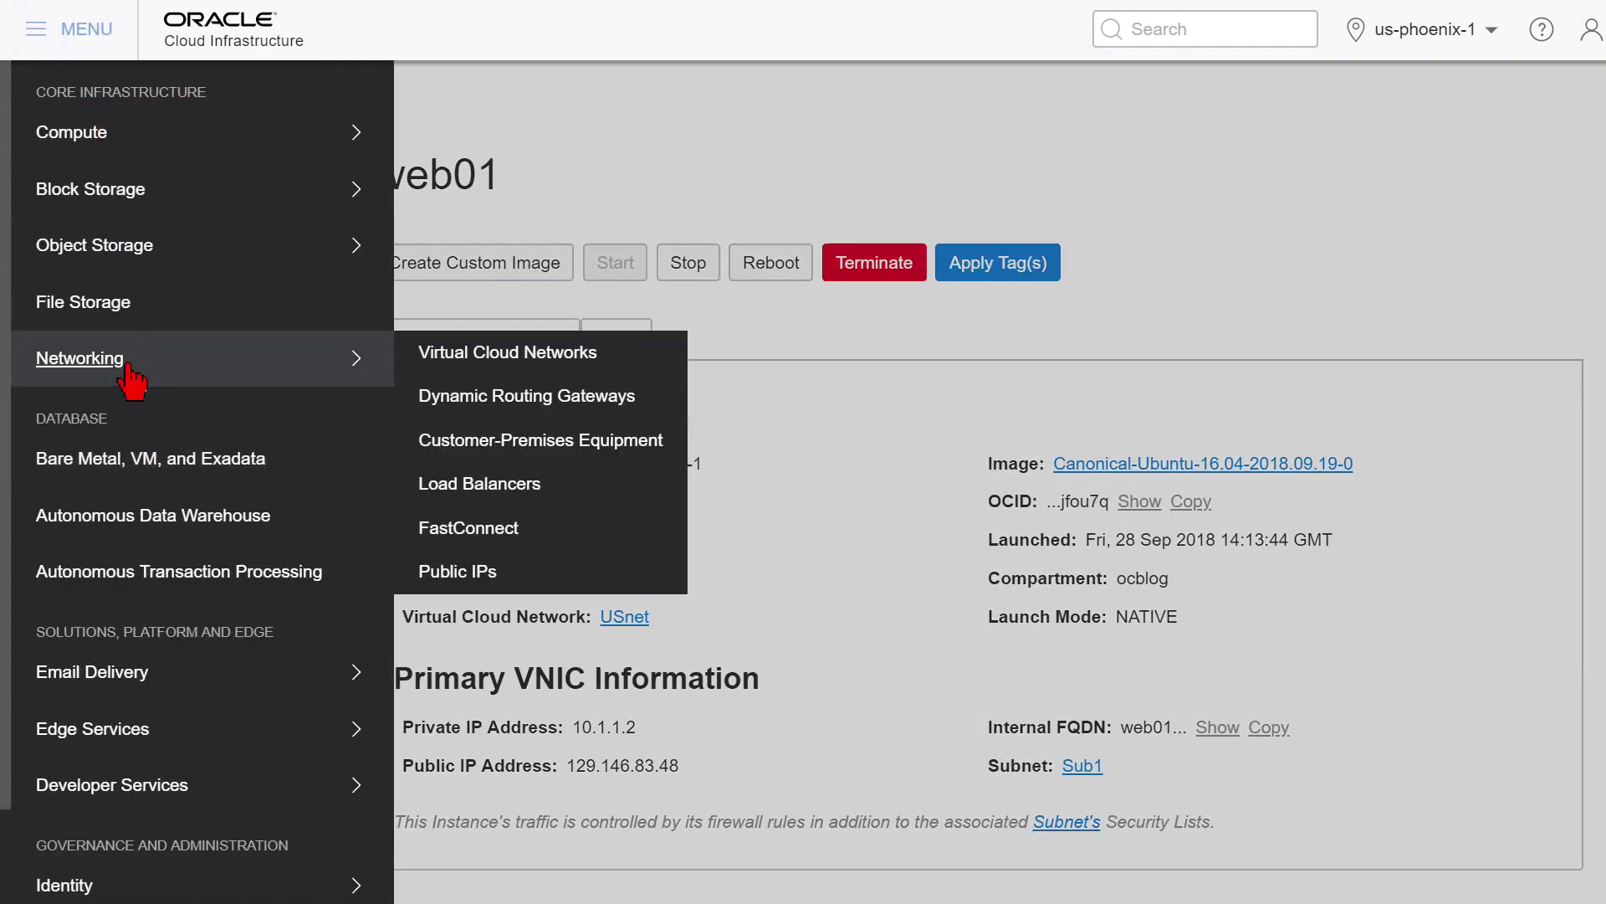
pyautogui.click(460, 369)
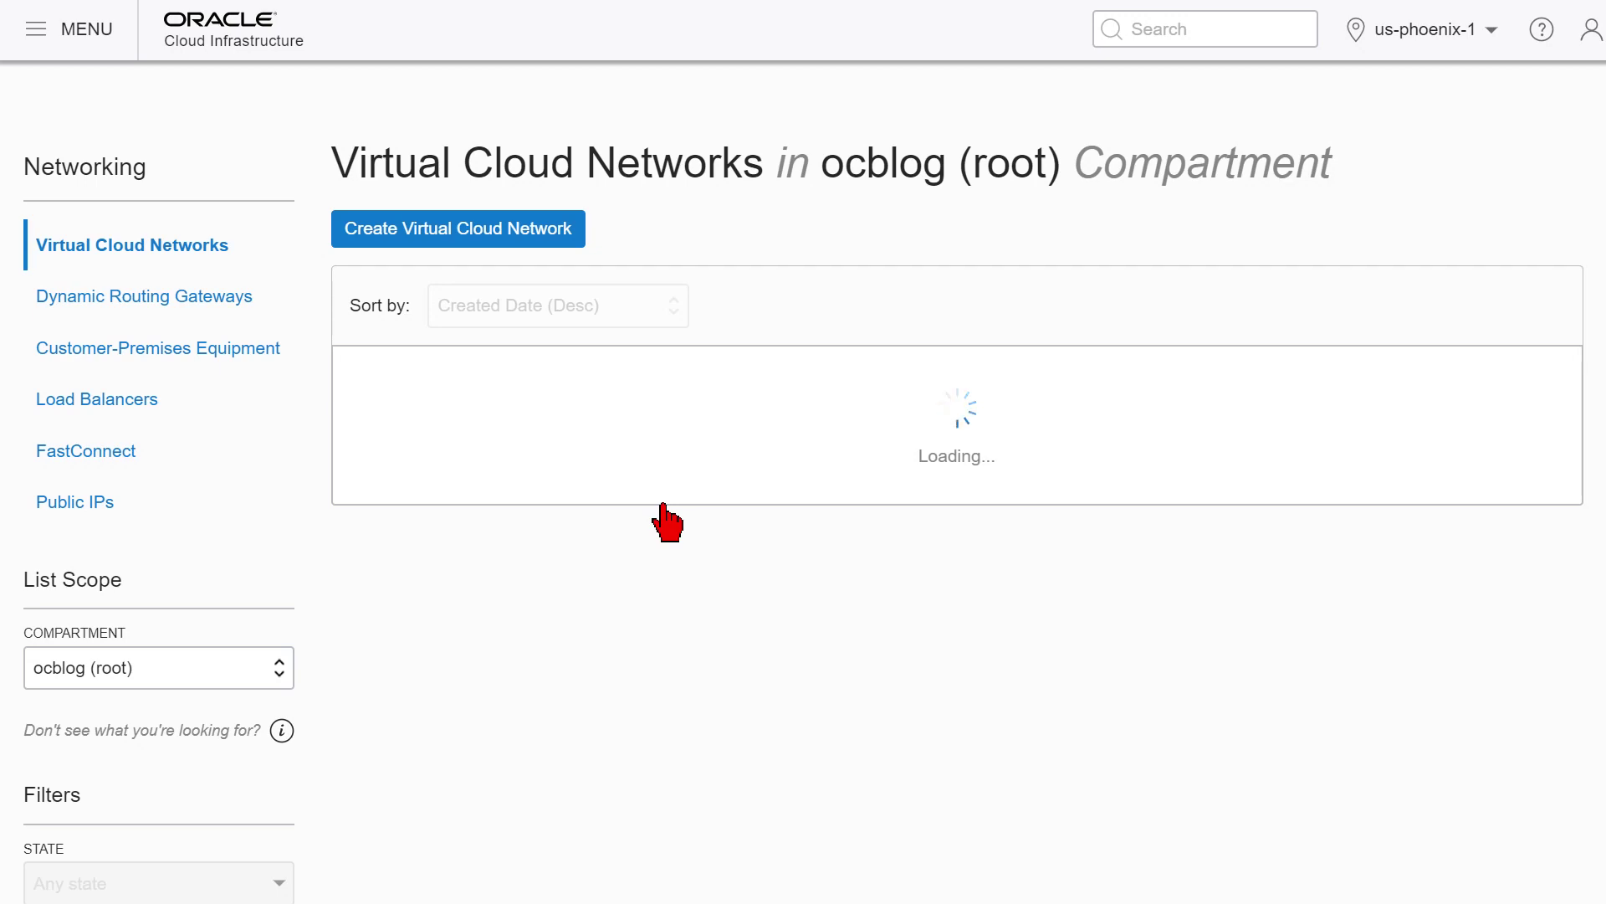
pyautogui.click(517, 373)
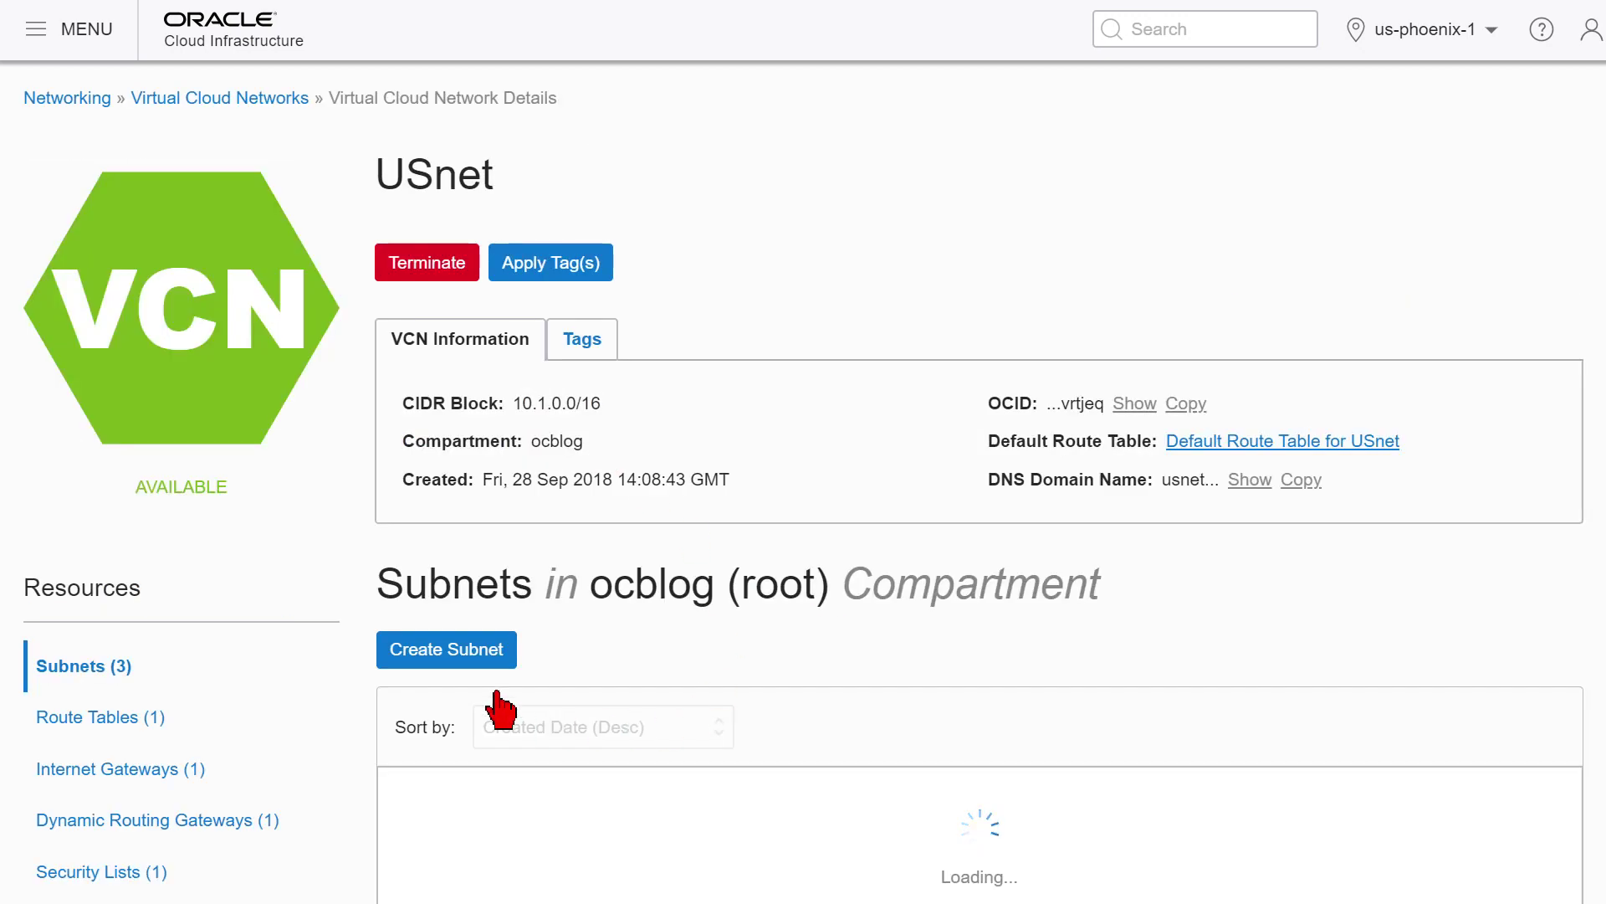
pyautogui.scroll(-3, 499, 585)
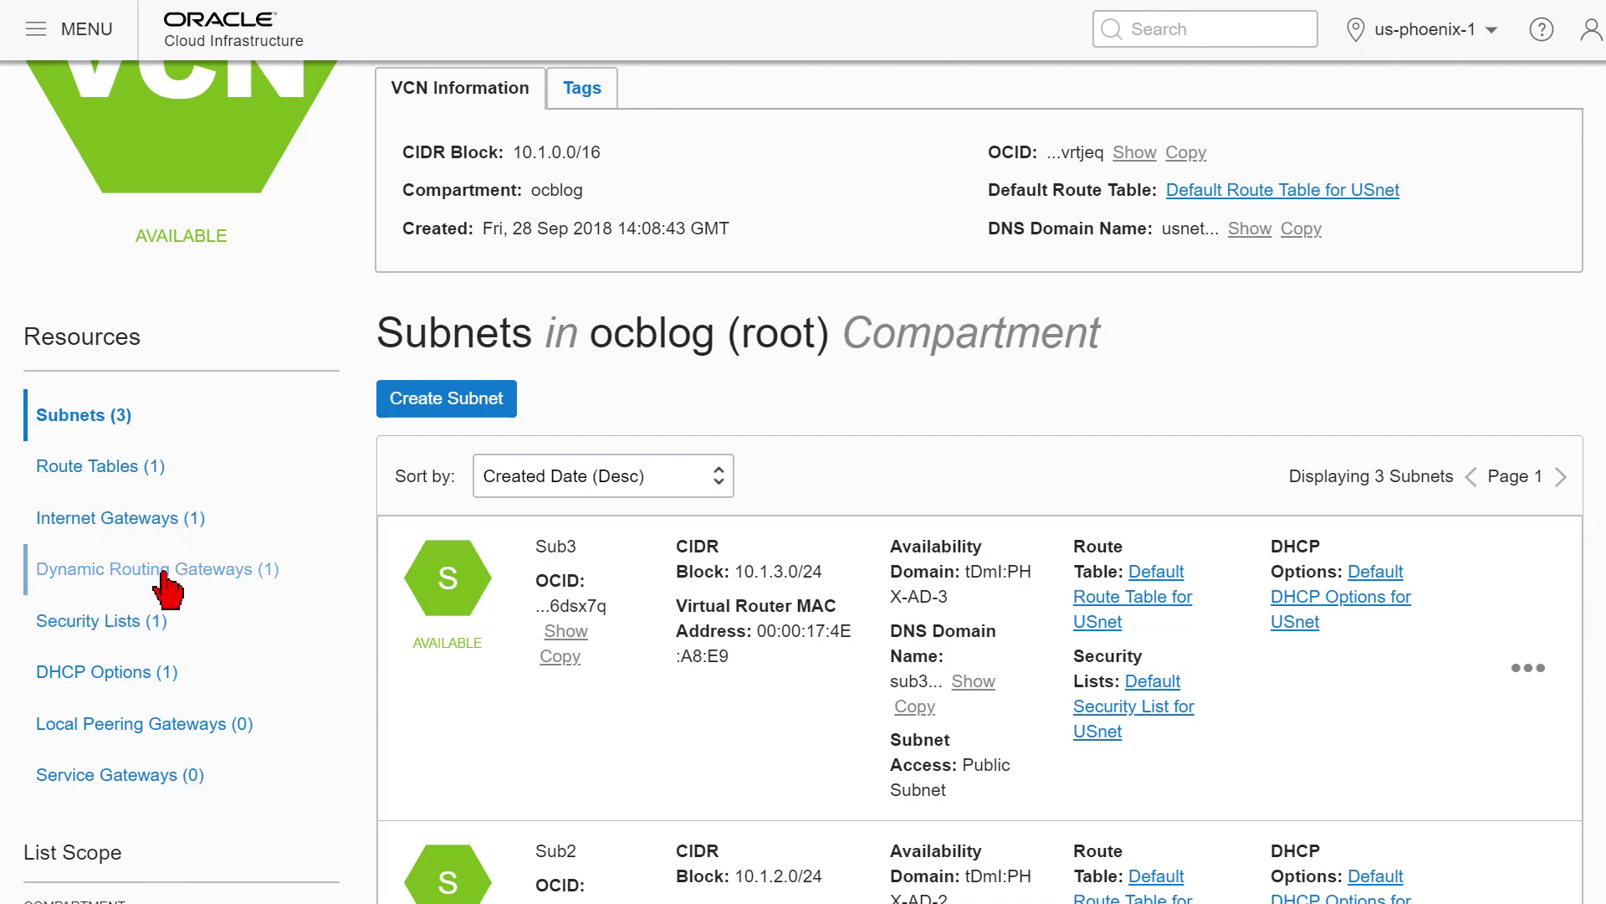
pyautogui.click(181, 523)
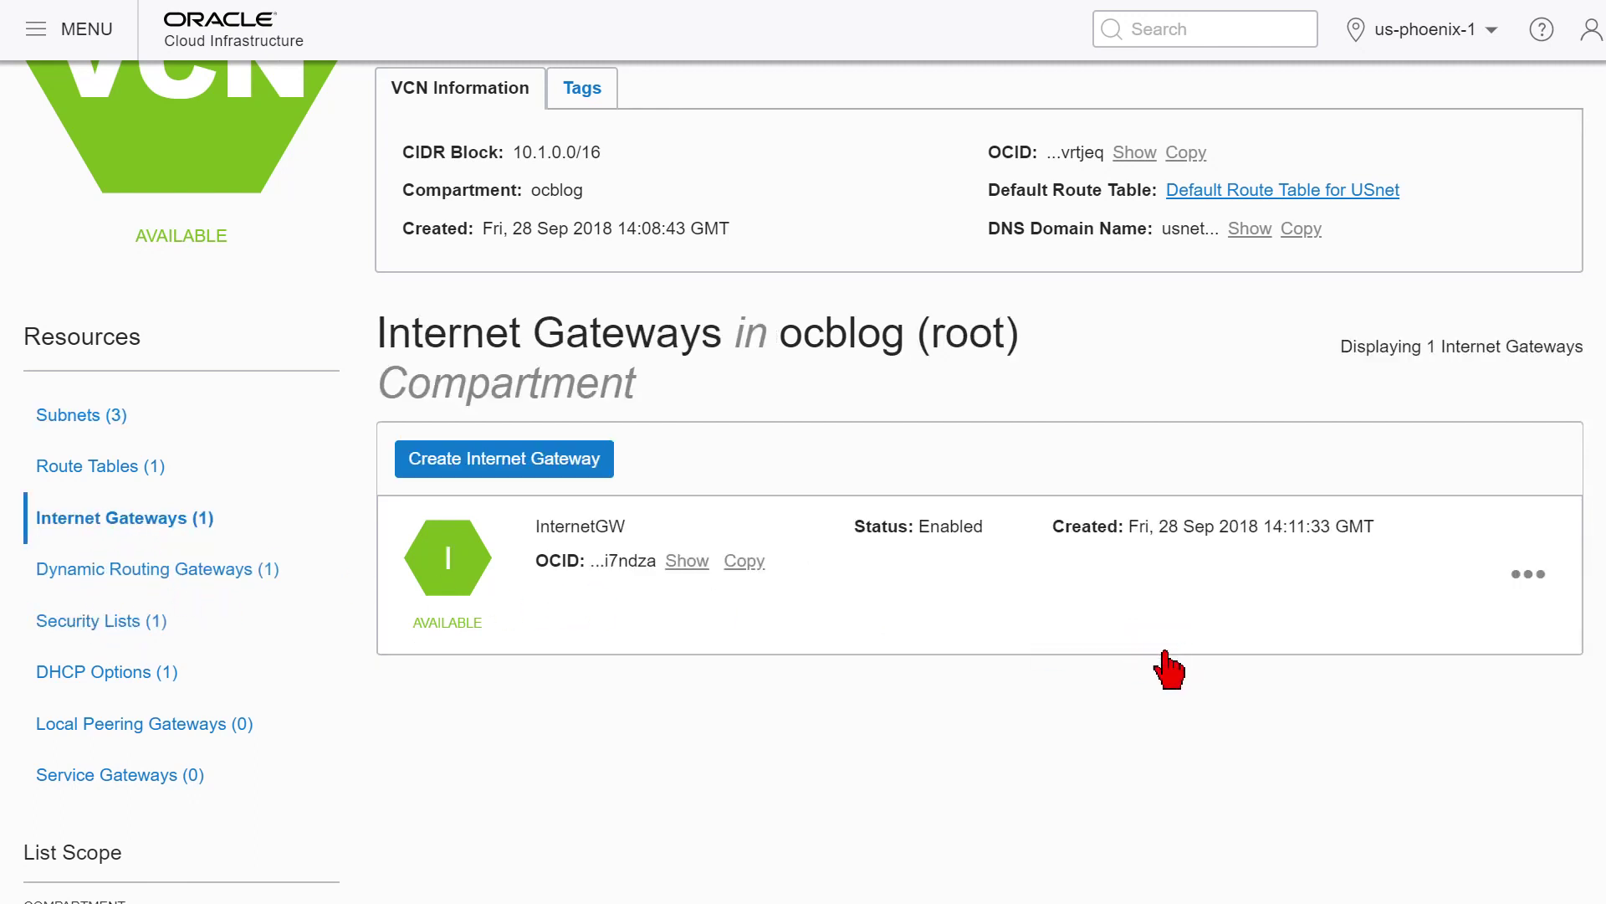
# Try to terminate the InternetGW internet gateway of USnet.
pyautogui.scroll(2, 790, 638)
pyautogui.click(1528, 698)
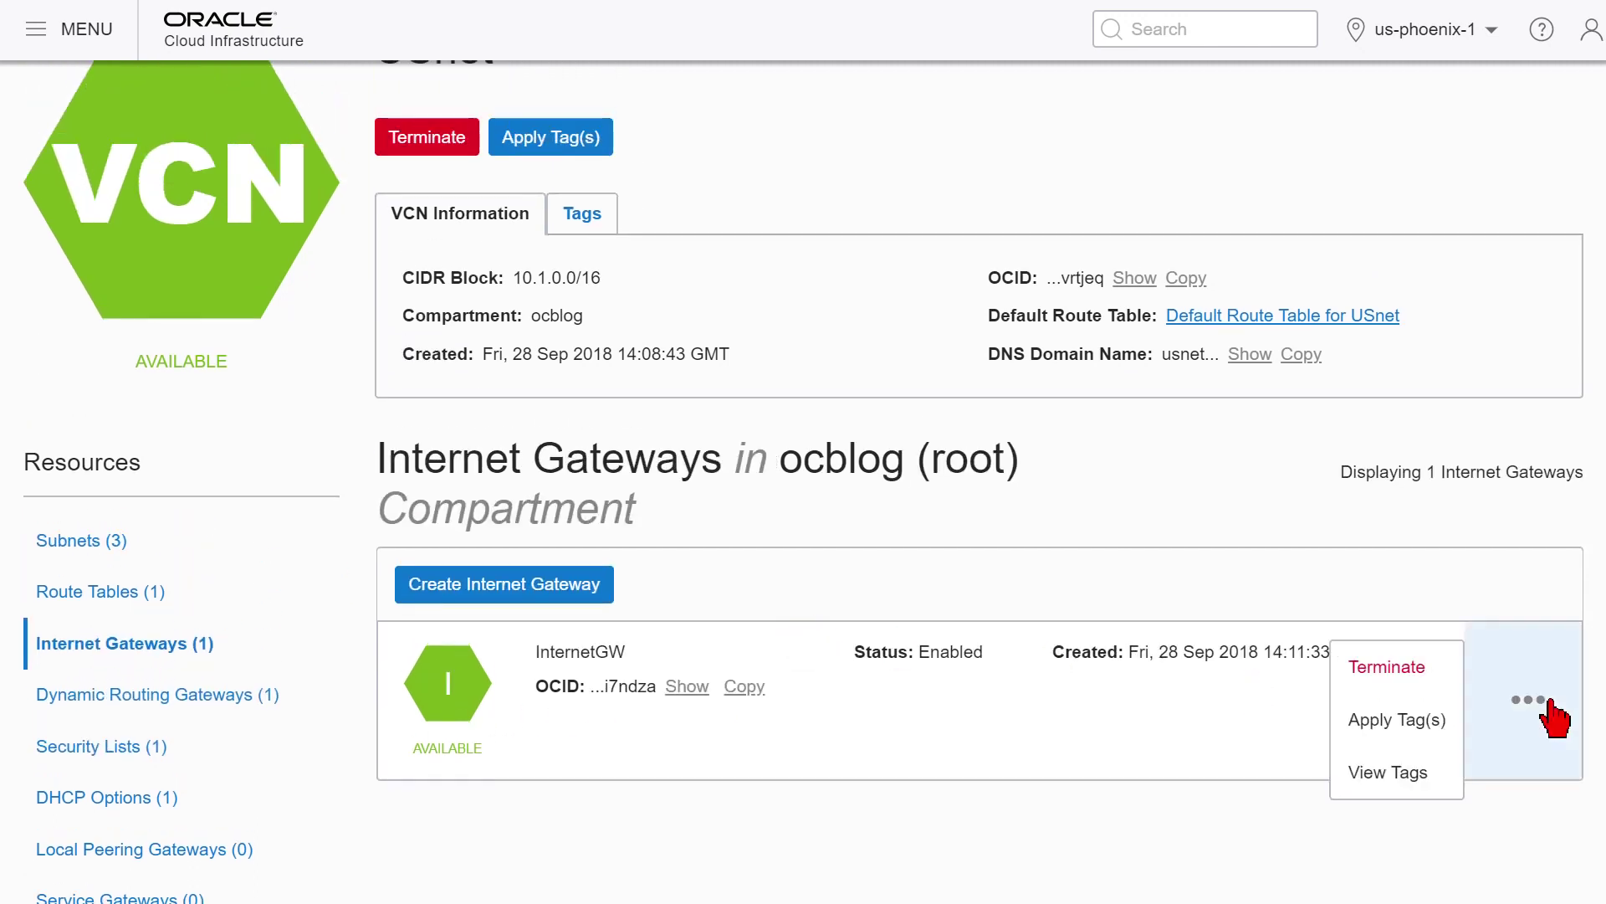
pyautogui.click(1389, 678)
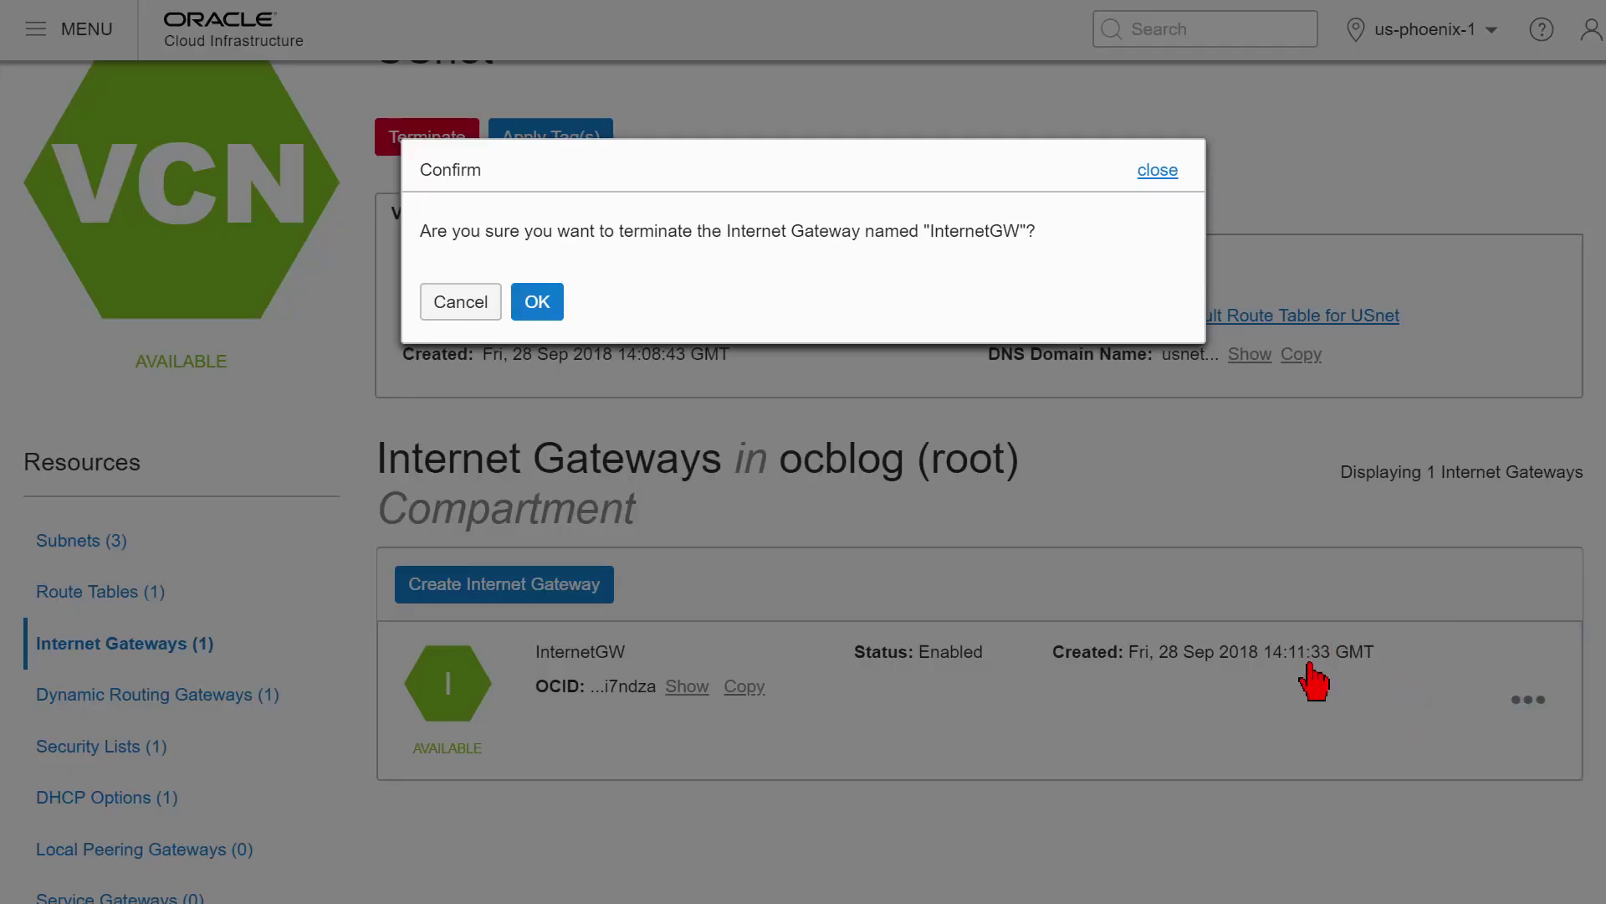
pyautogui.click(530, 314)
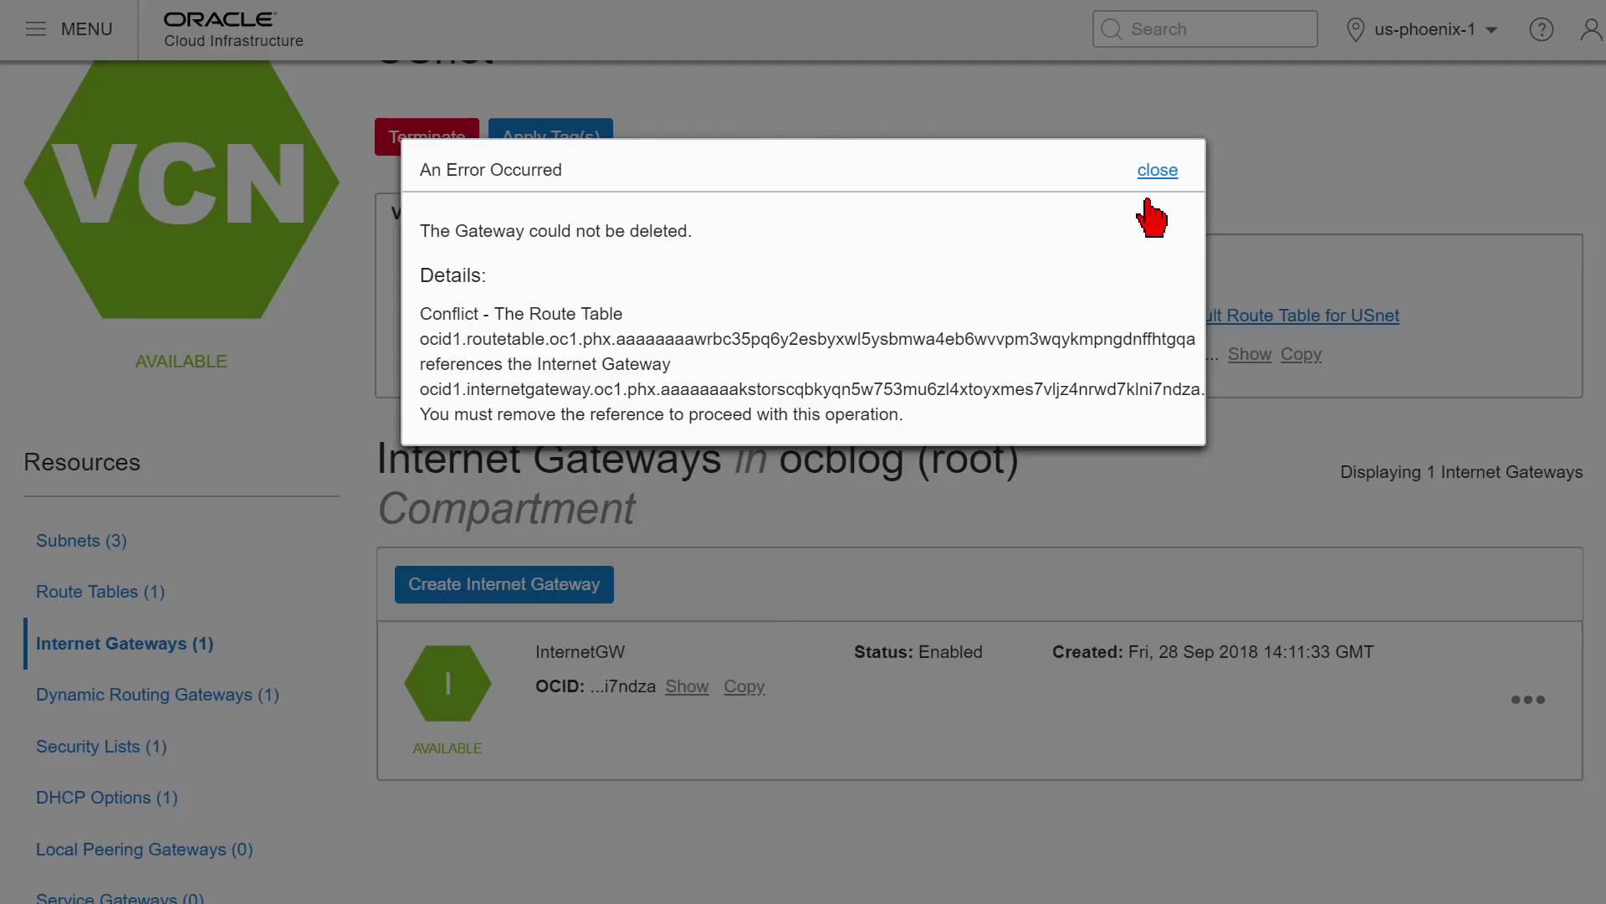
pyautogui.click(1157, 166)
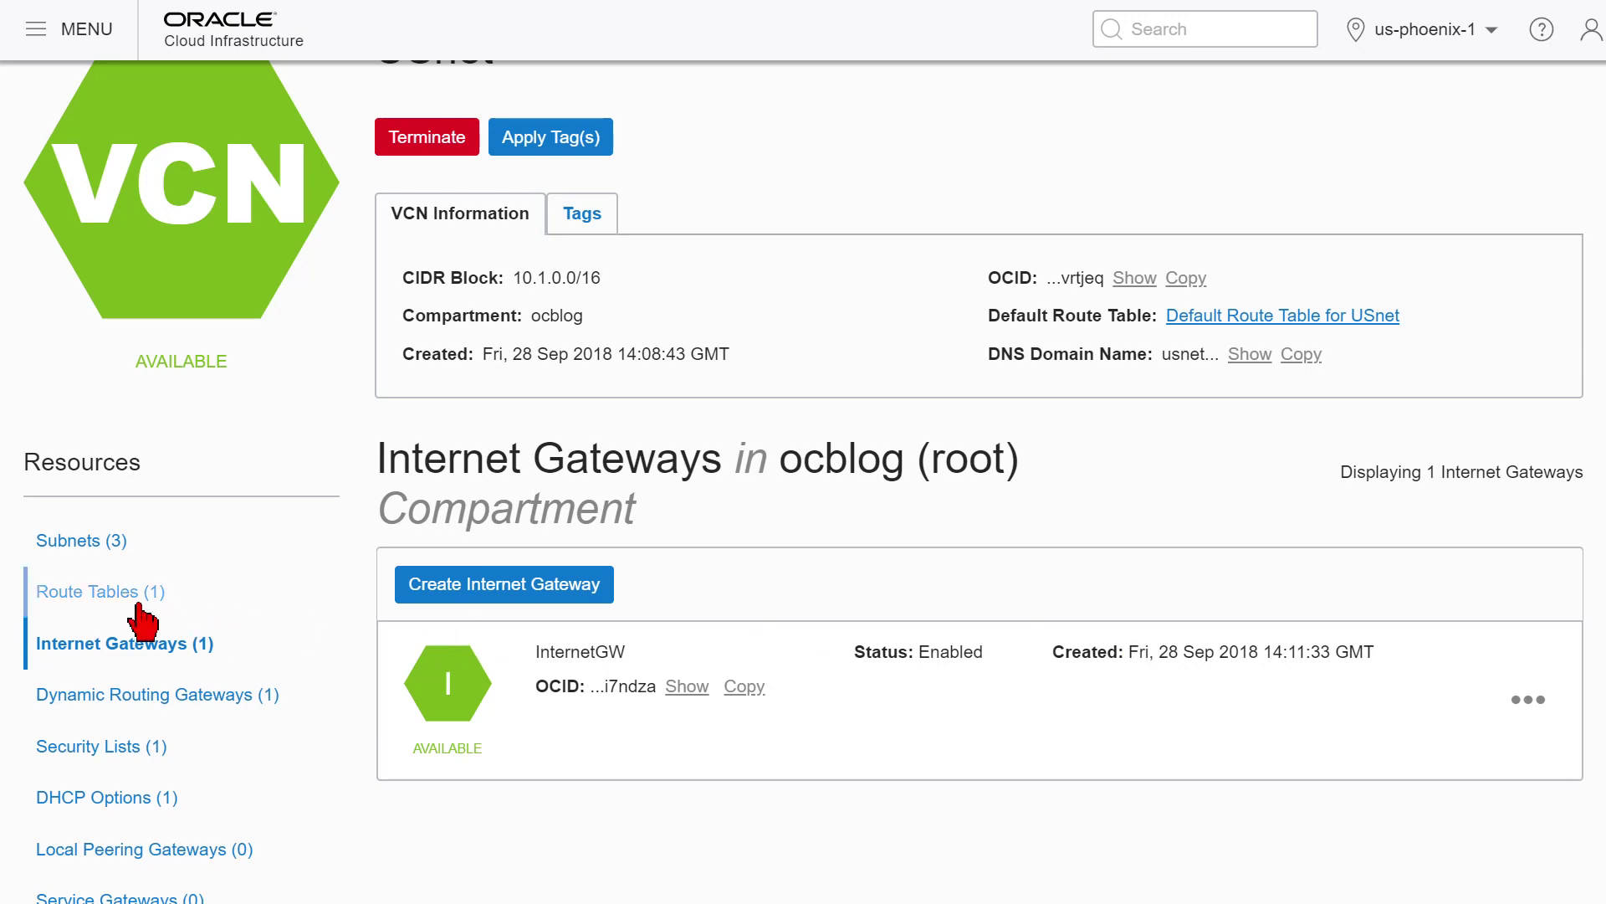
# Delete the 0.0.0.0/0 internet gateway rule from USnet's default route table, save it and return to the USnet details.
pyautogui.click(110, 592)
pyautogui.click(645, 606)
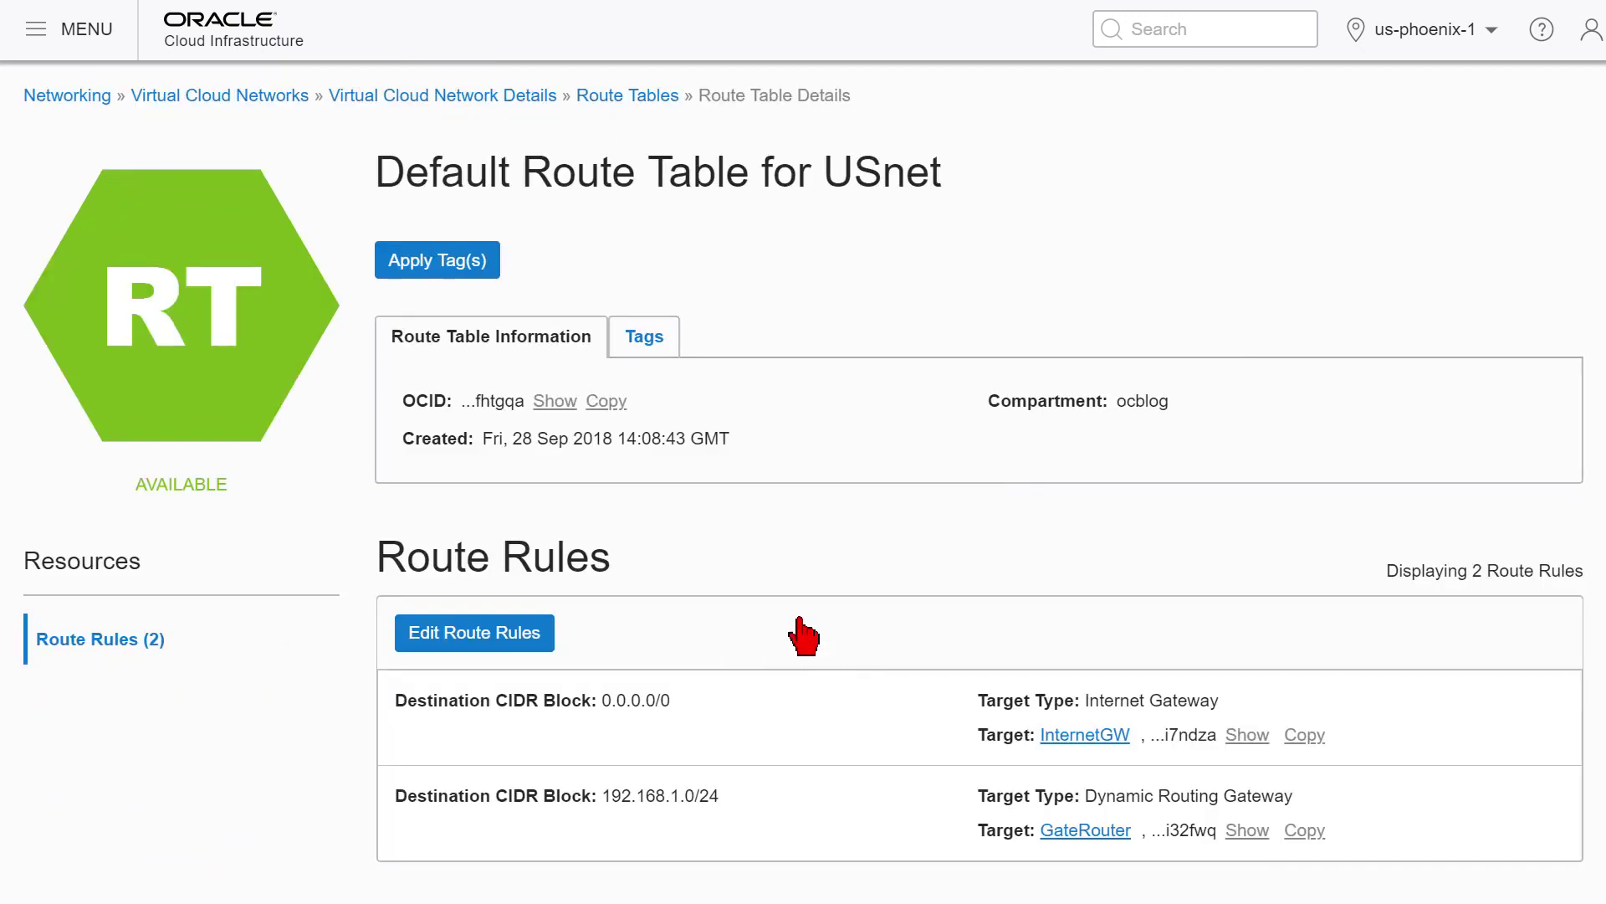
pyautogui.click(535, 645)
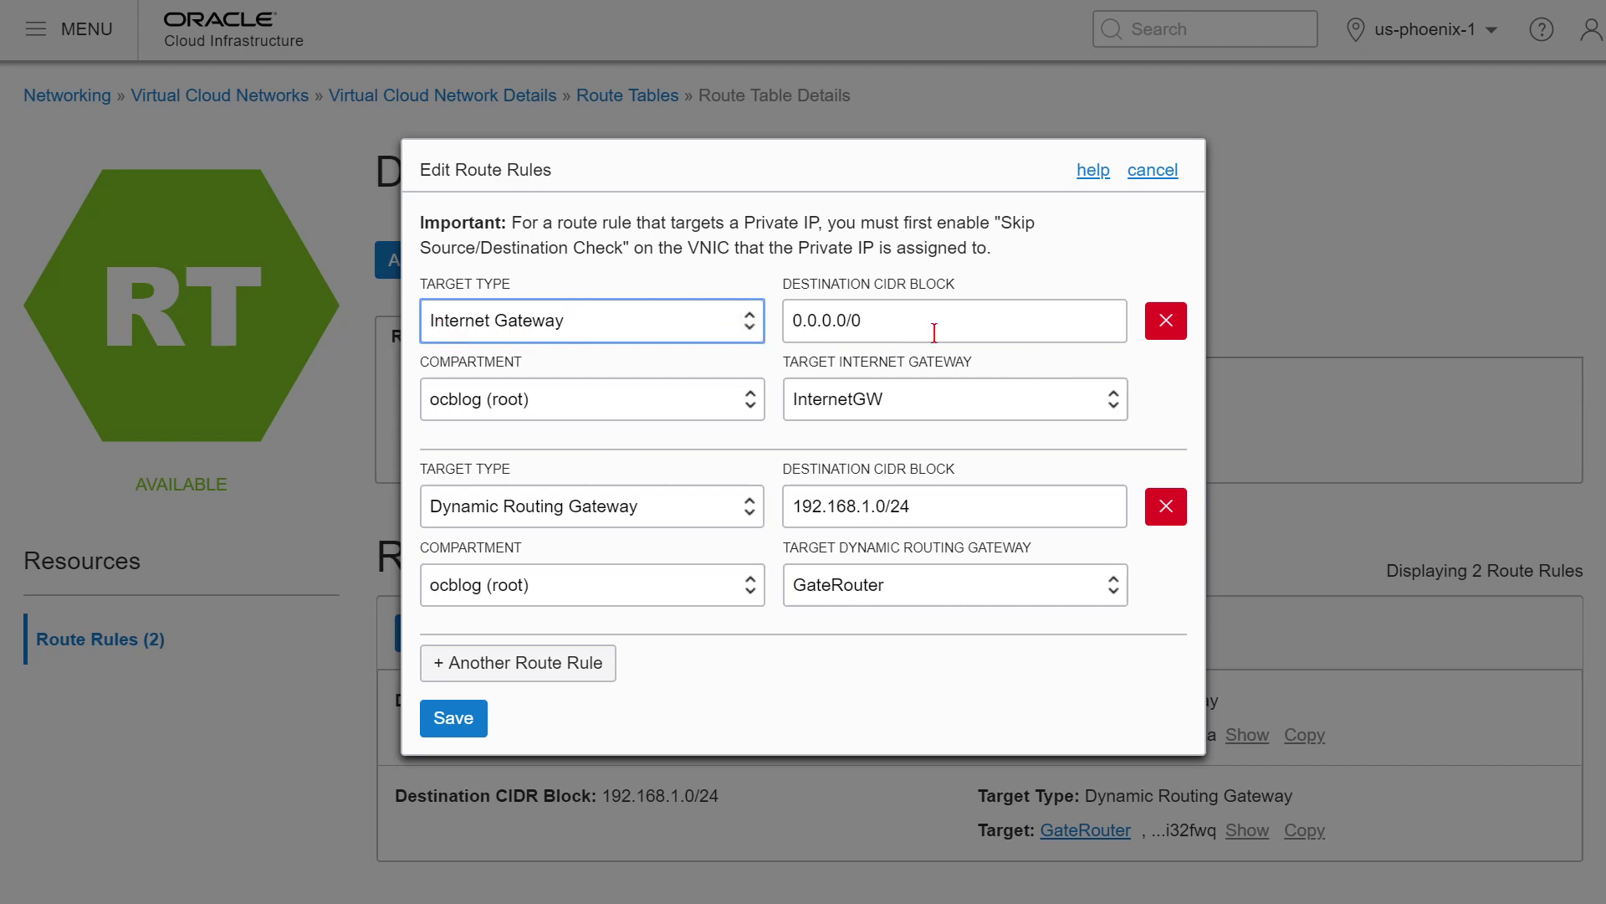
pyautogui.click(1165, 321)
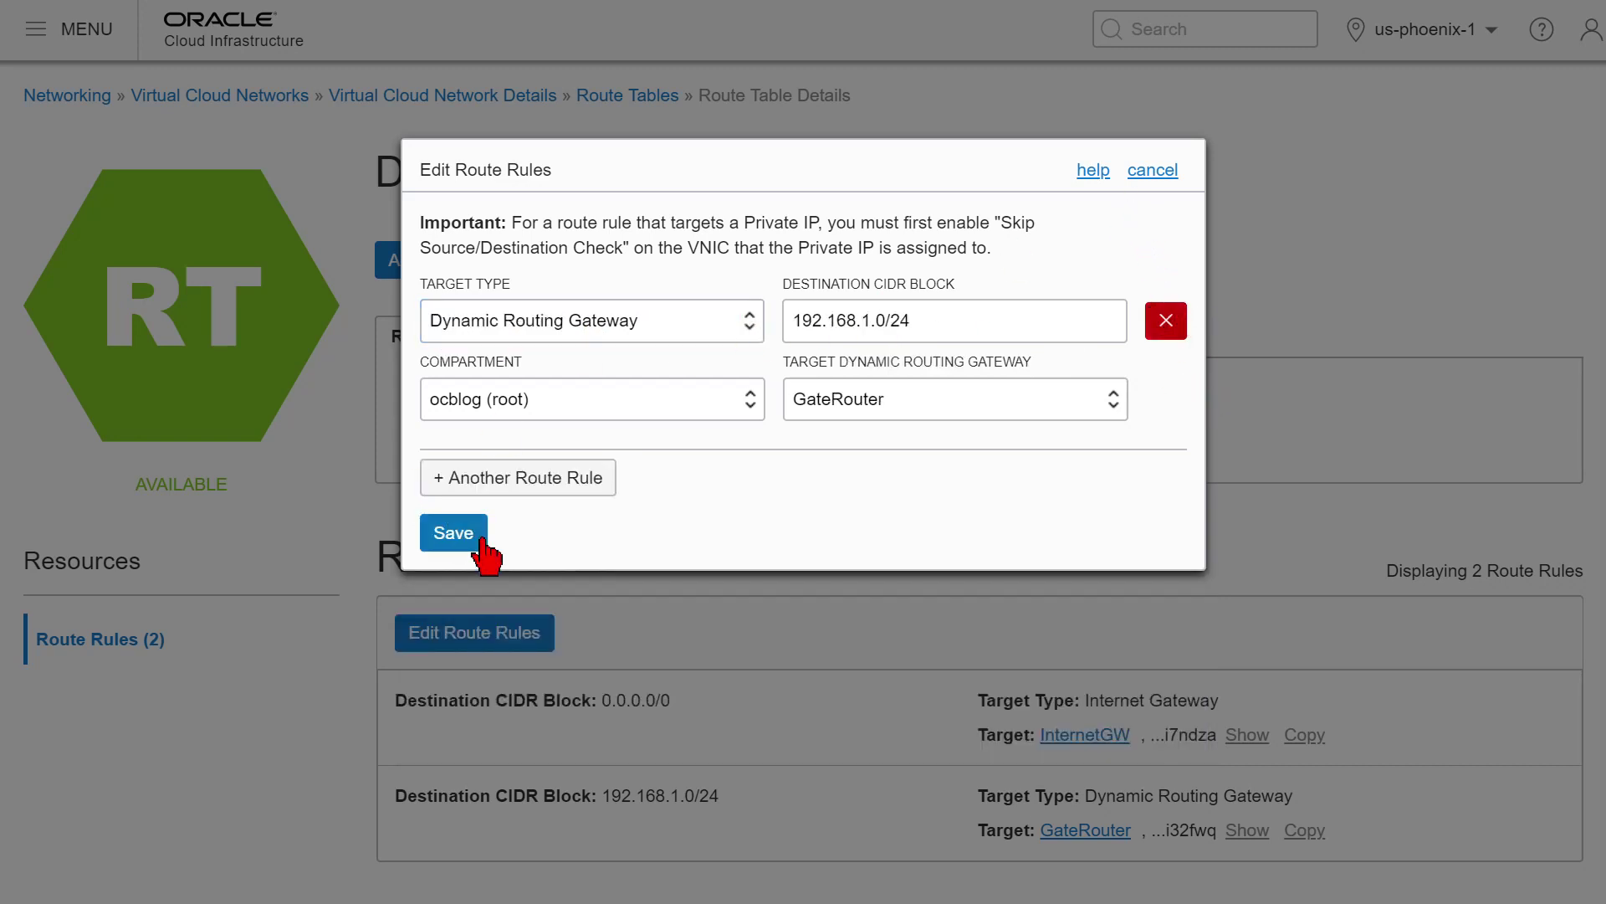
pyautogui.click(438, 540)
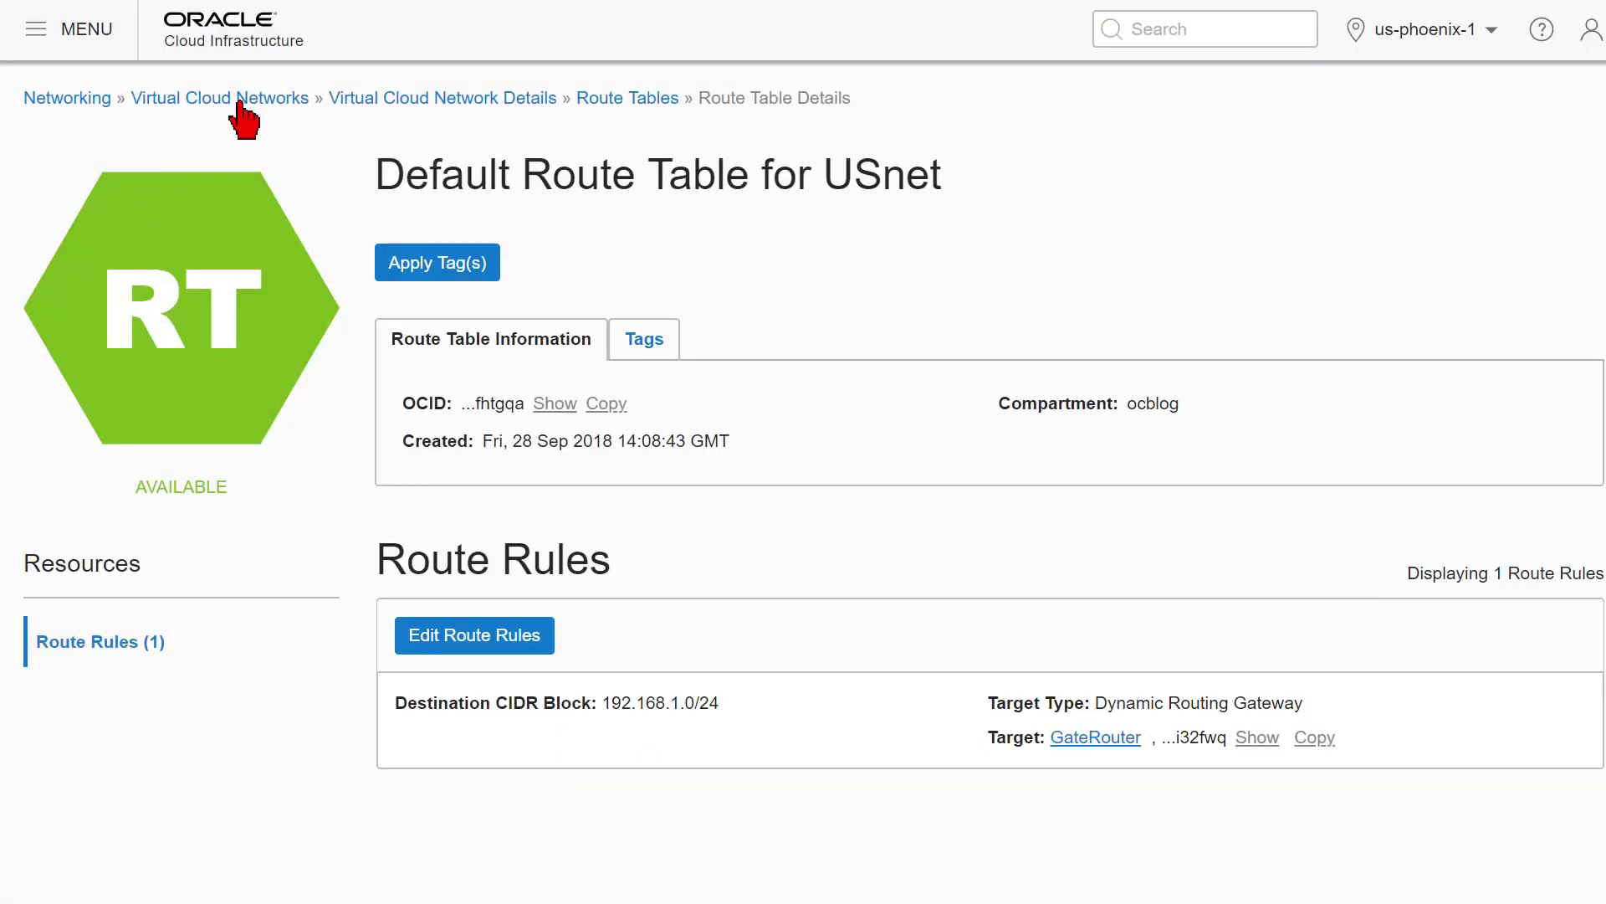
pyautogui.click(505, 100)
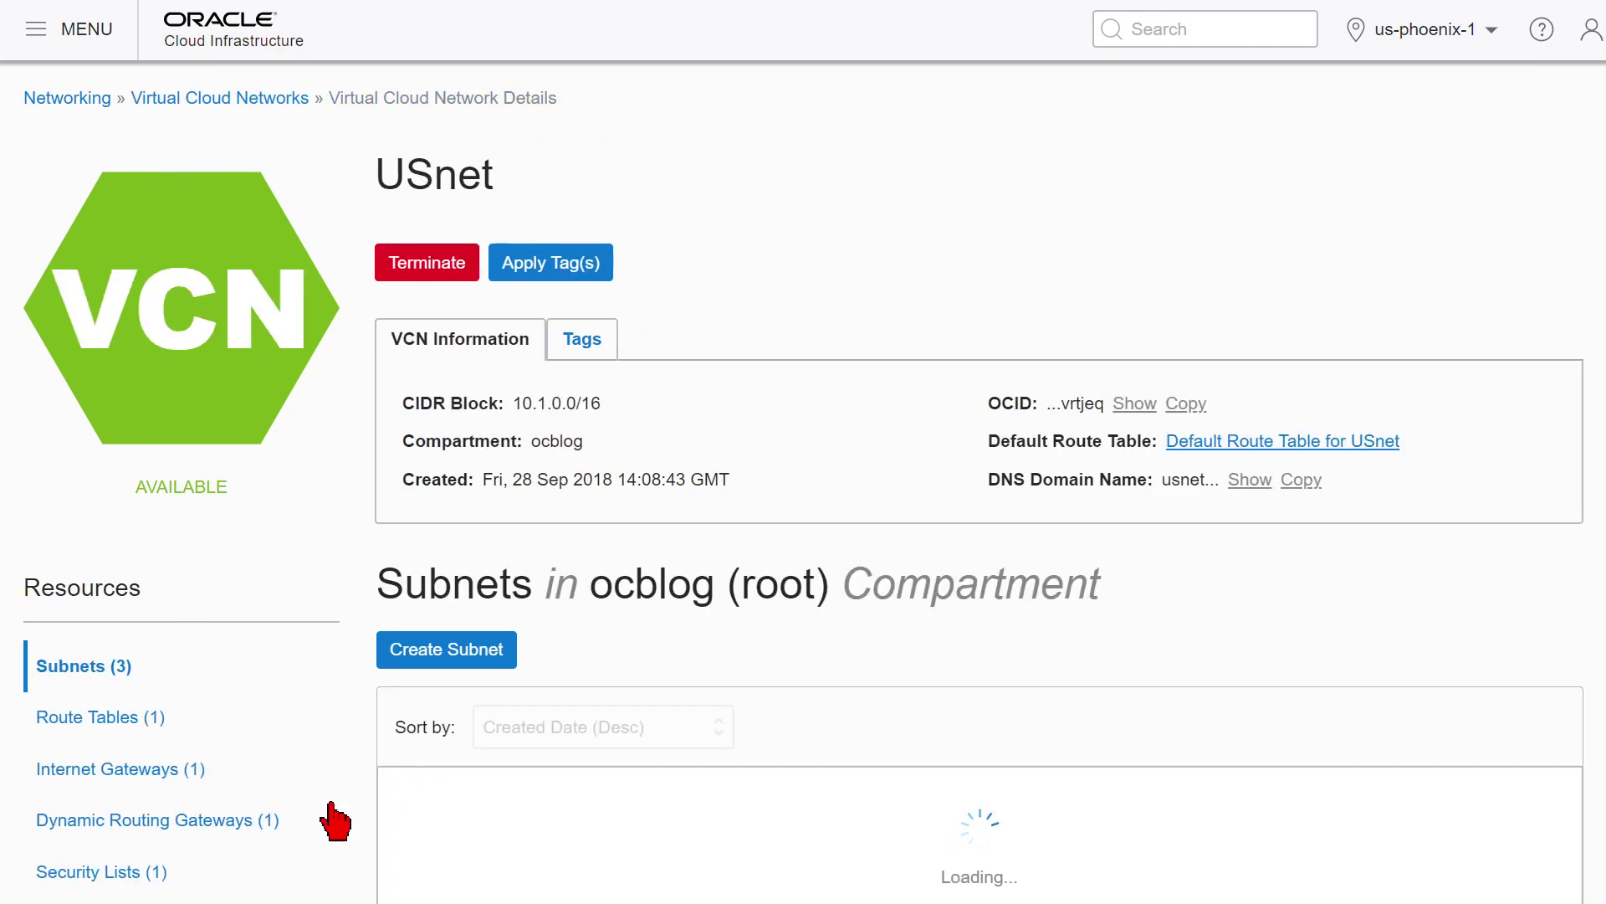
# Terminate the InternetGW internet gateway of USnet and confirm the termination.
pyautogui.click(117, 766)
pyautogui.scroll(-3, 1258, 796)
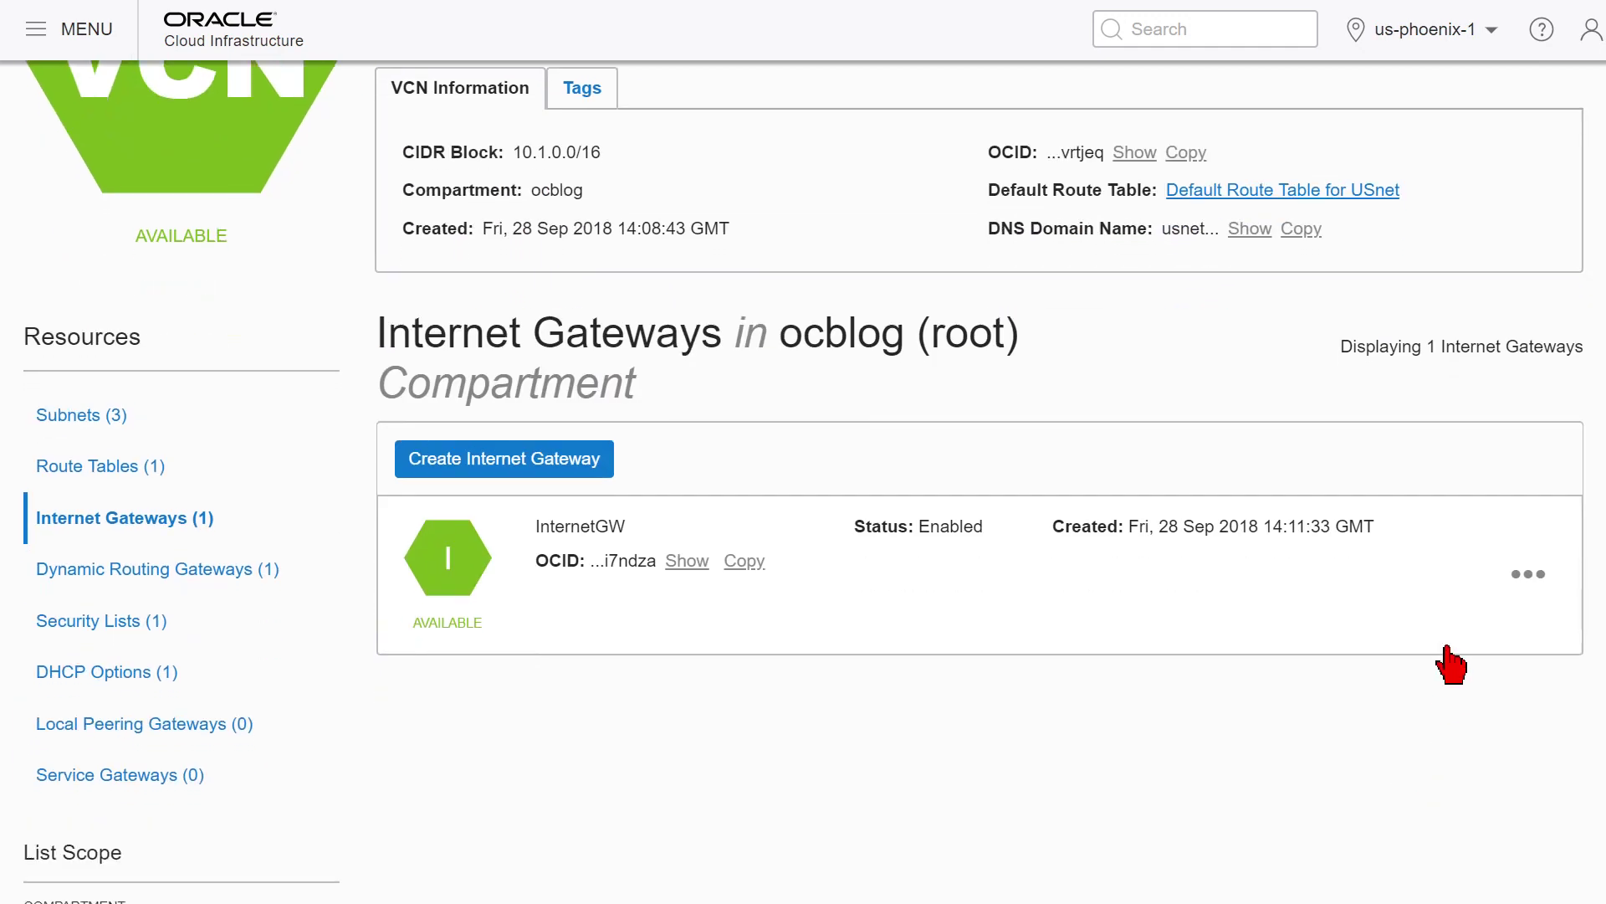
pyautogui.click(1529, 574)
pyautogui.click(1420, 562)
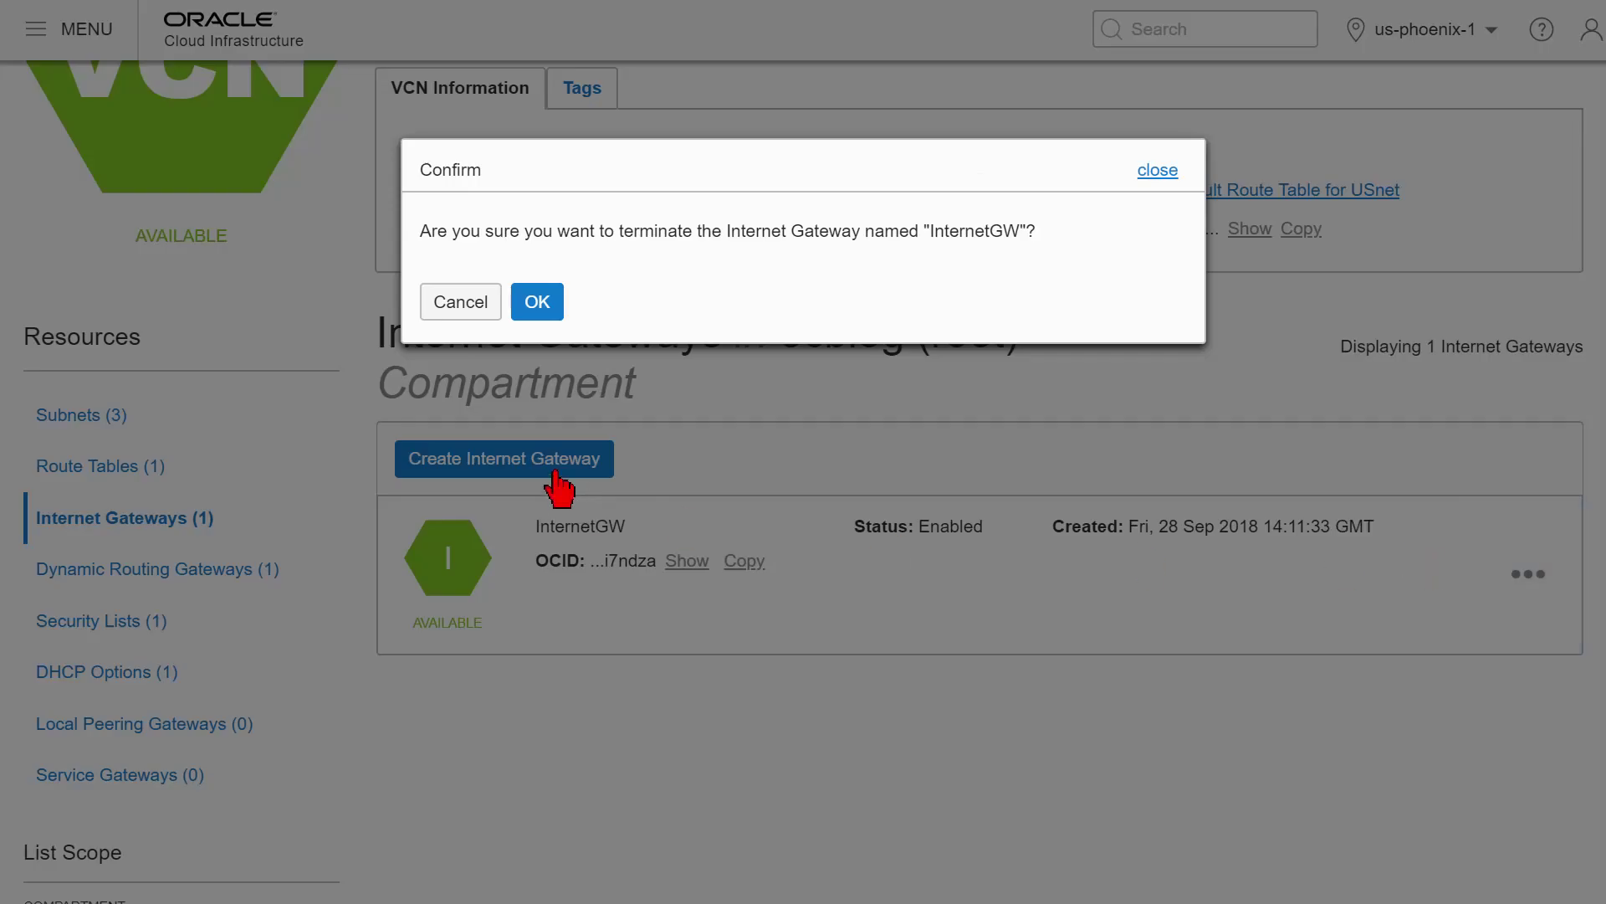
pyautogui.click(536, 300)
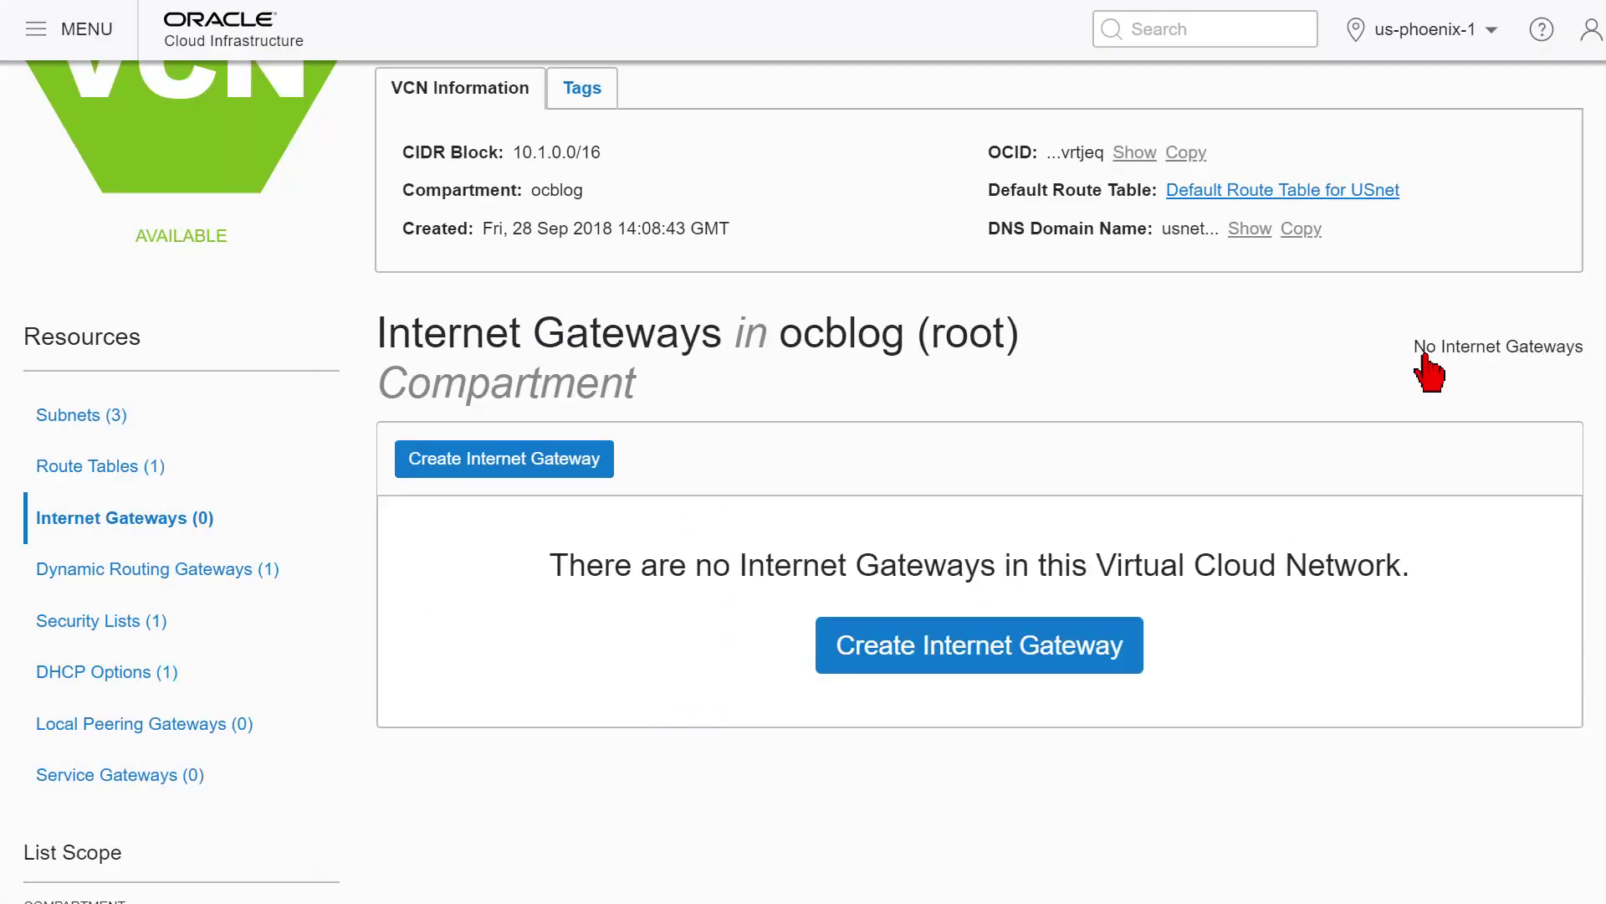
pyautogui.scroll(3, 309, 335)
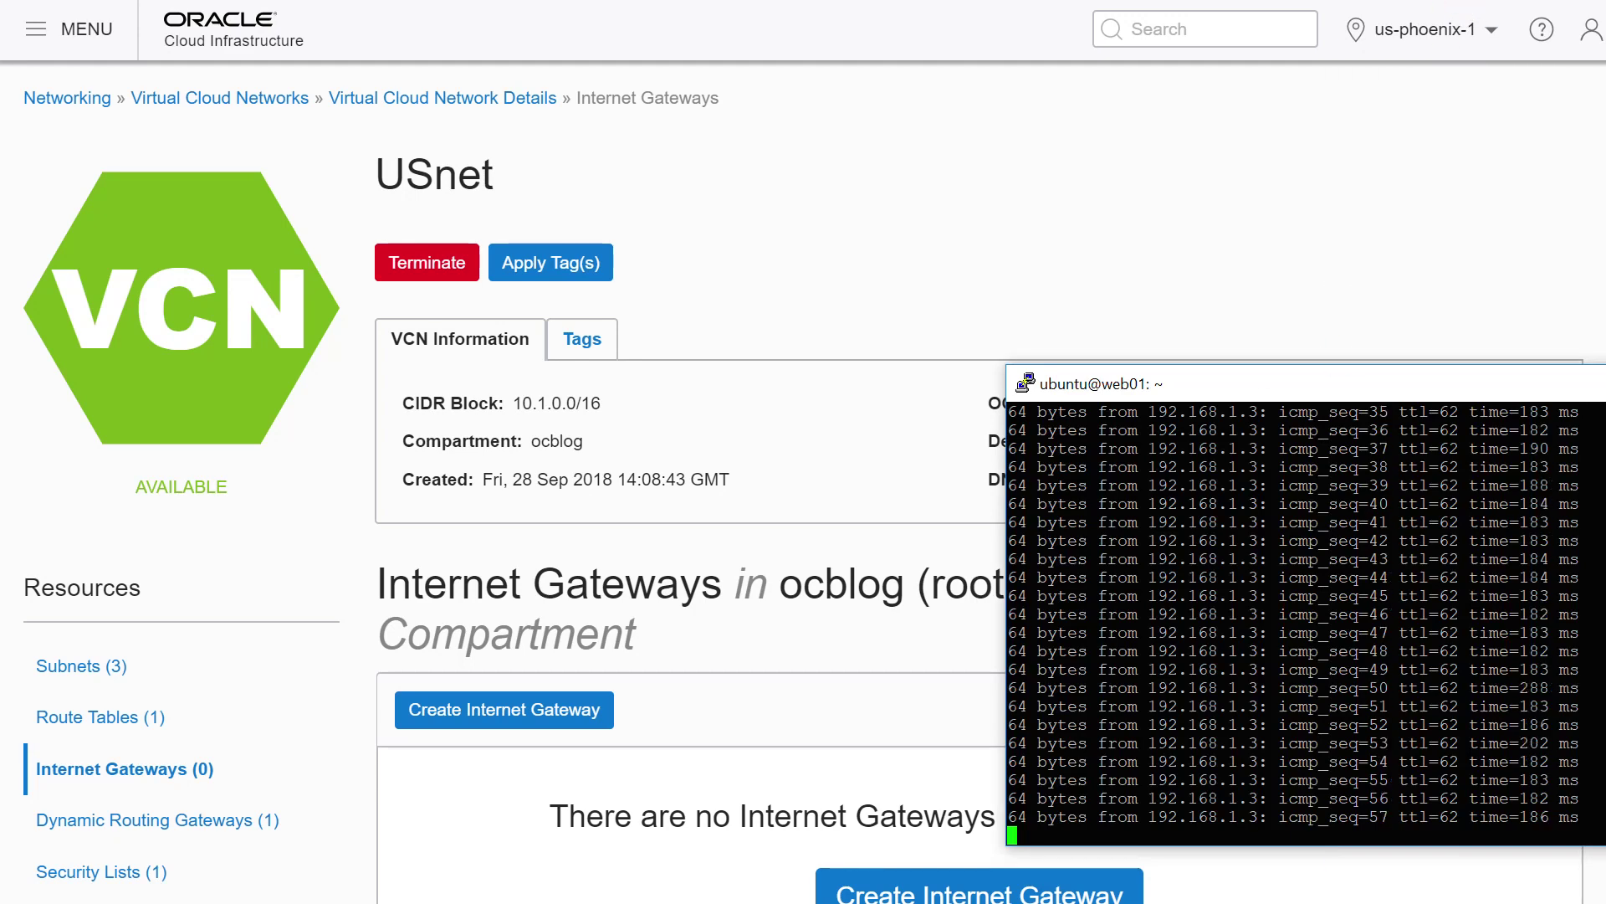
pyautogui.hotkey('alt', 'Tab')
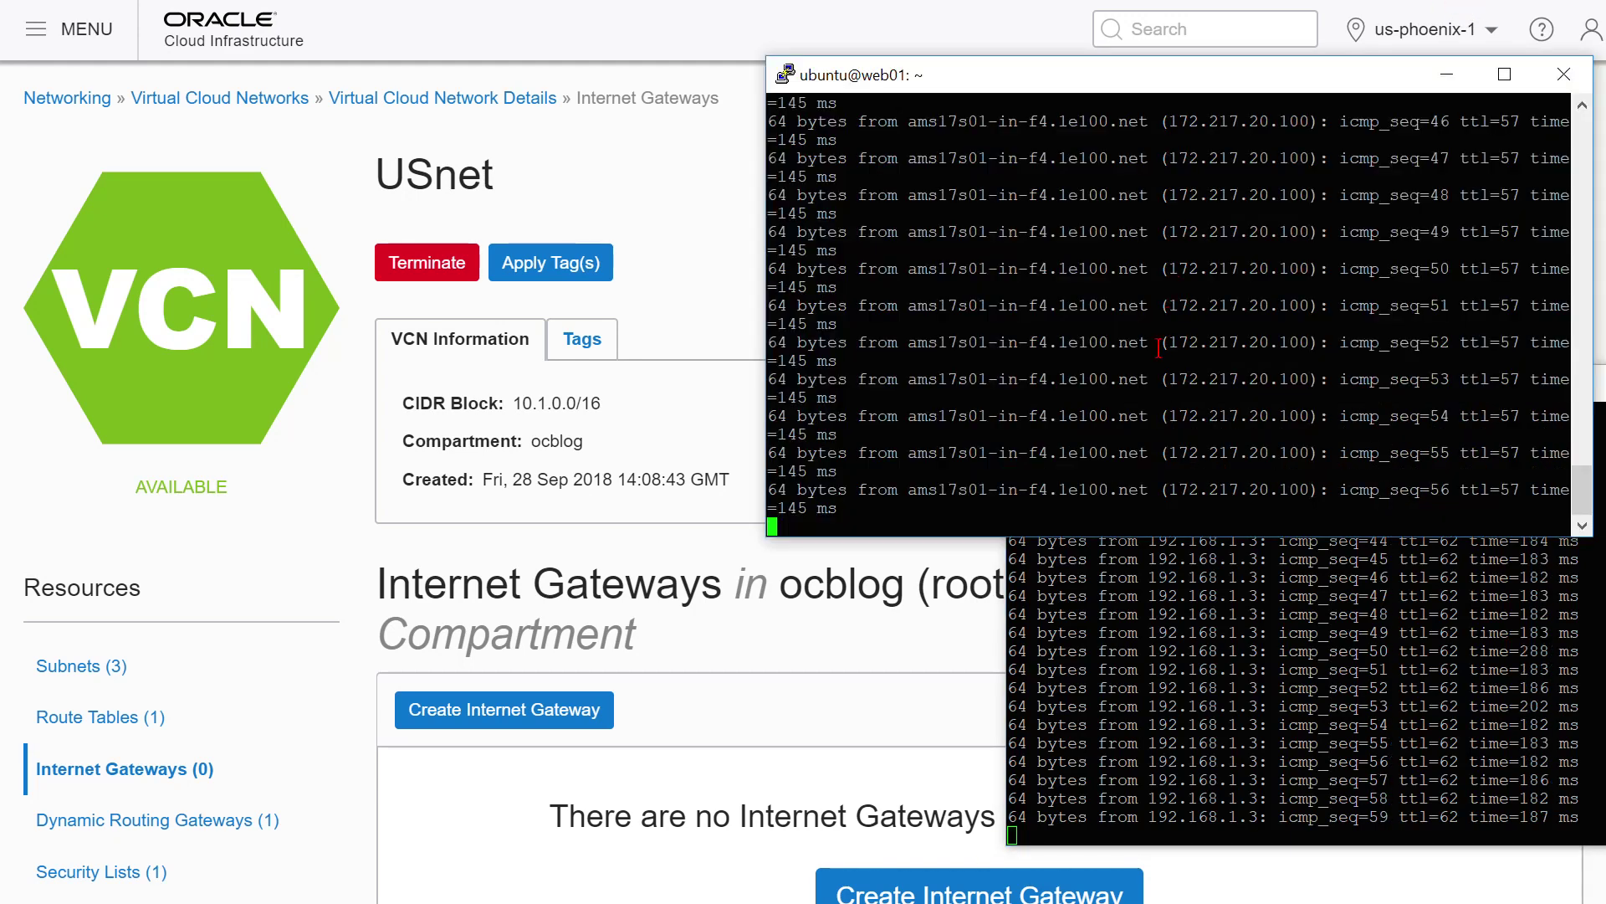
pyautogui.hotkey('ctrl', 'c')
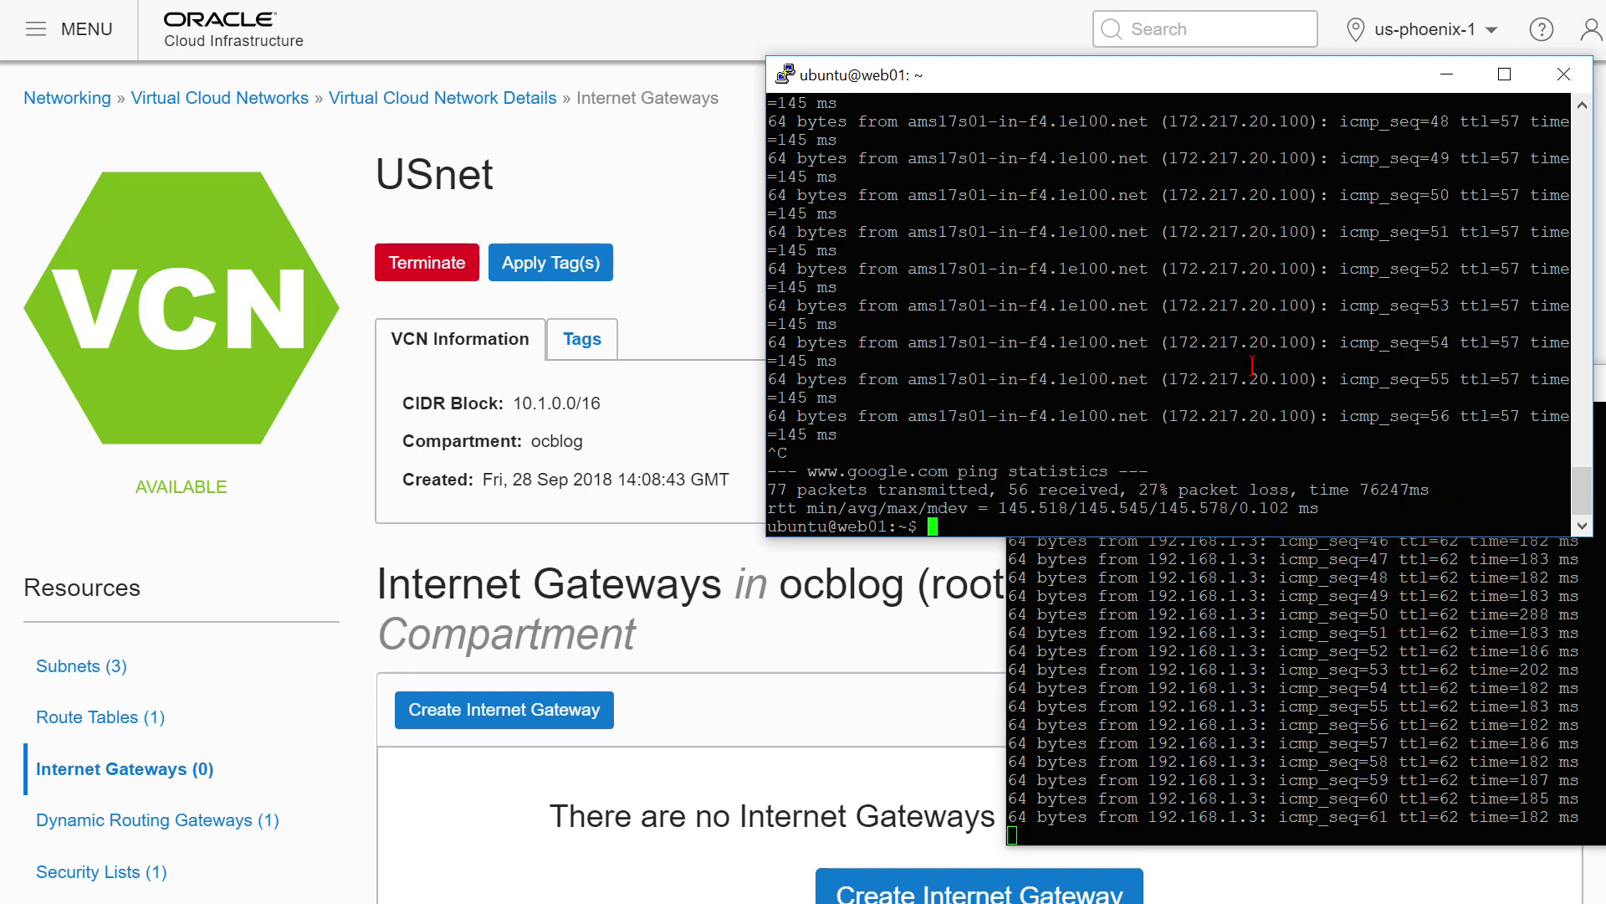
pyautogui.write('cls')
pyautogui.press('Return')
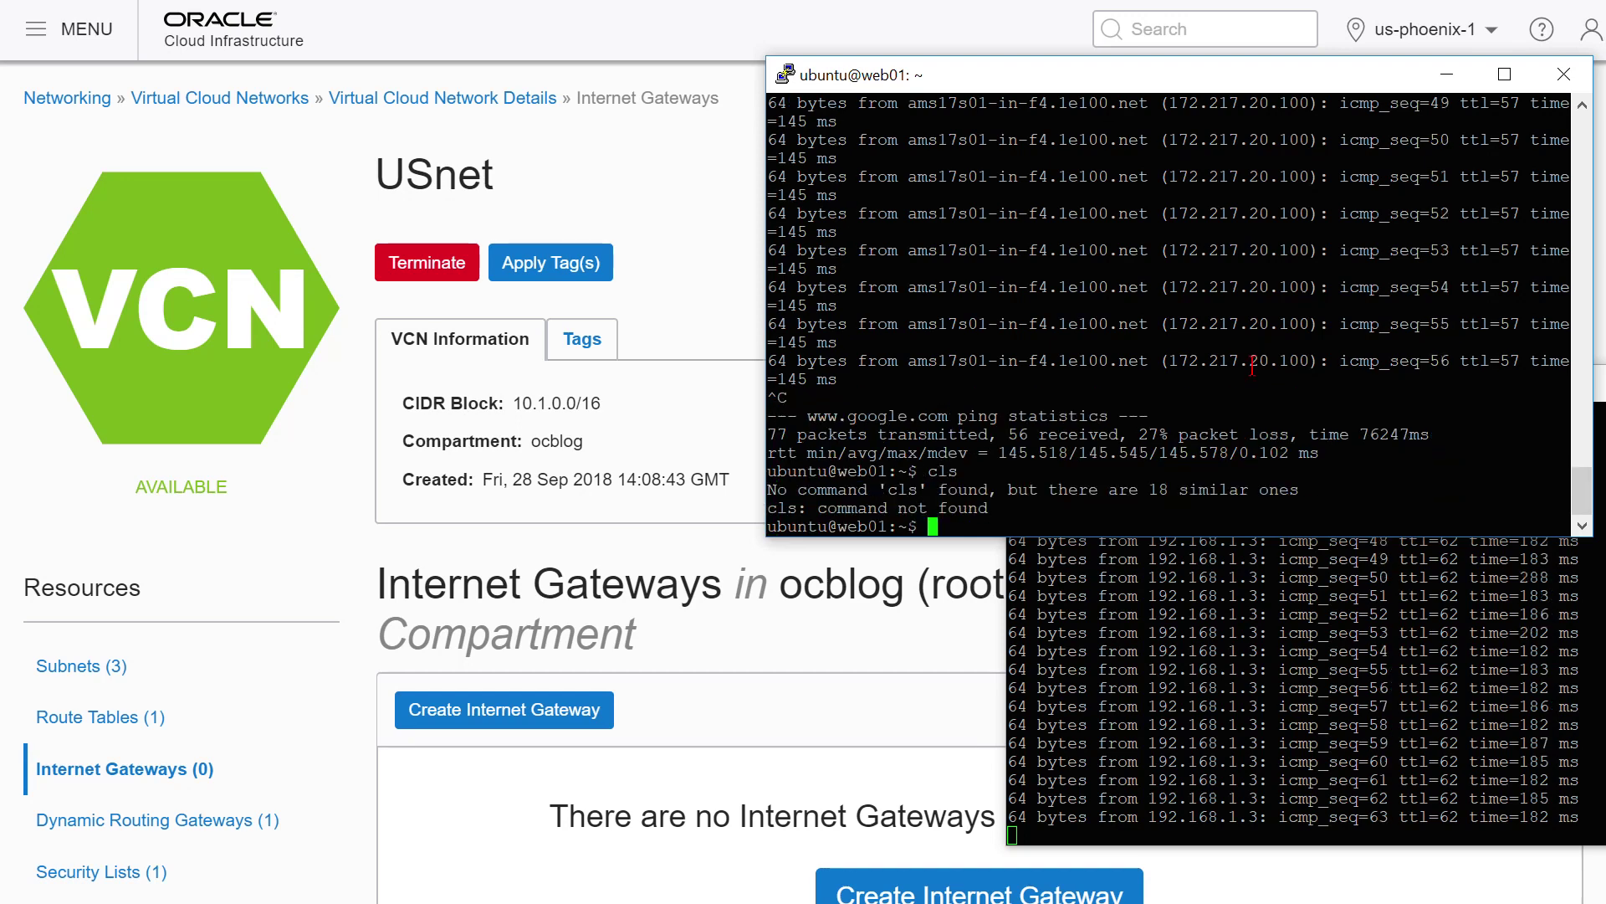
pyautogui.write('clear')
pyautogui.press('Return')
pyautogui.write('clear')
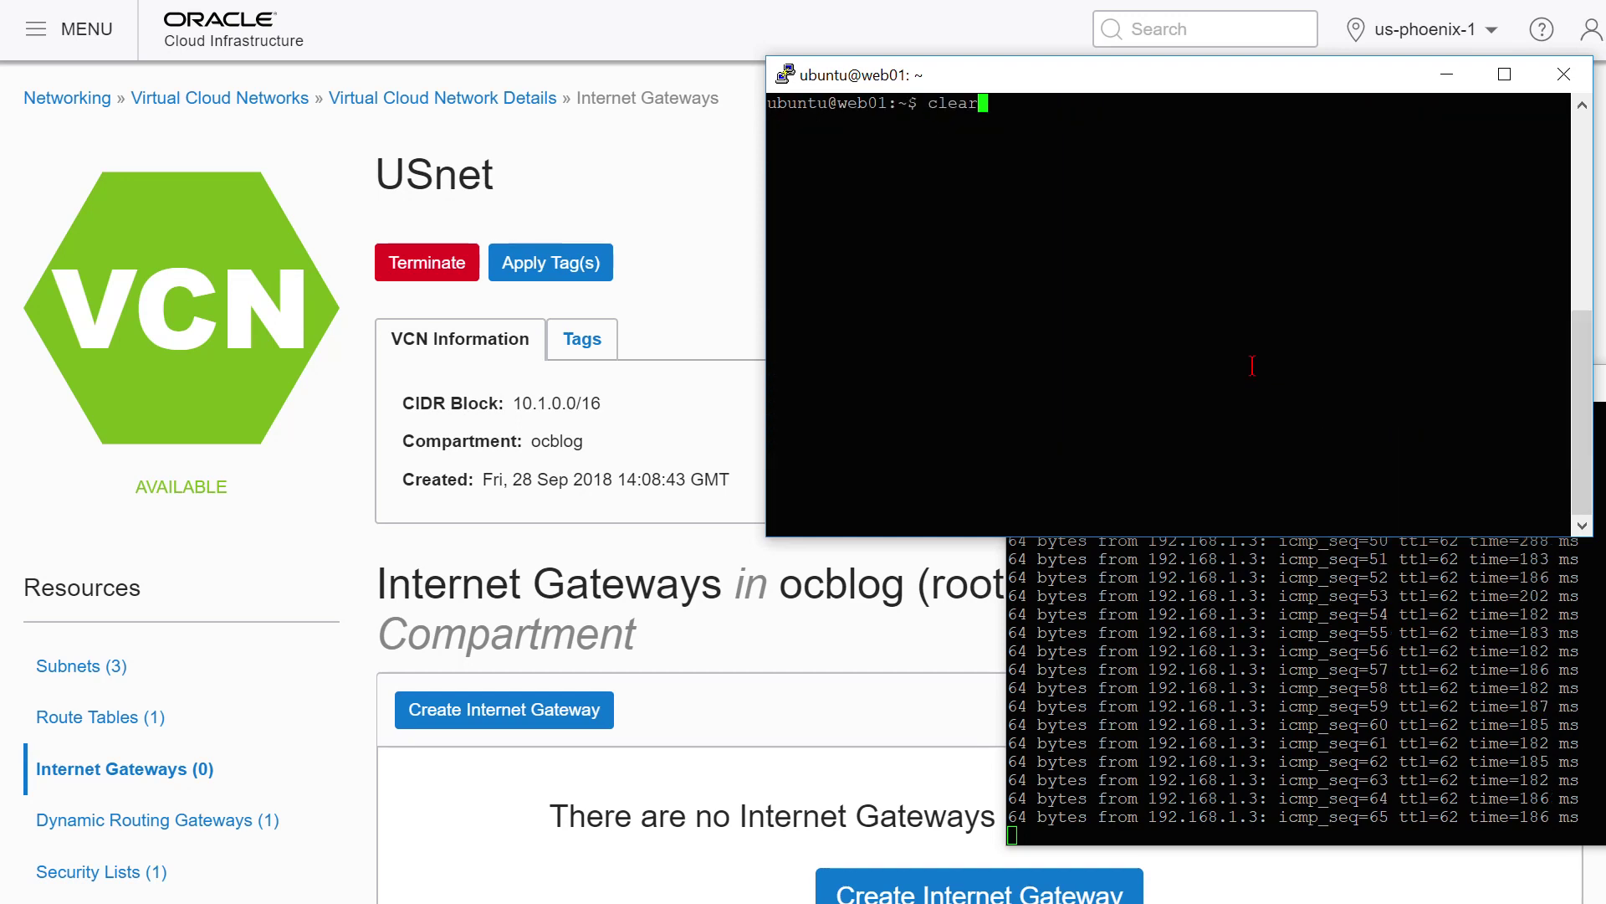
pyautogui.press('Return')
pyautogui.write('ping www.google.com')
pyautogui.press('Return')
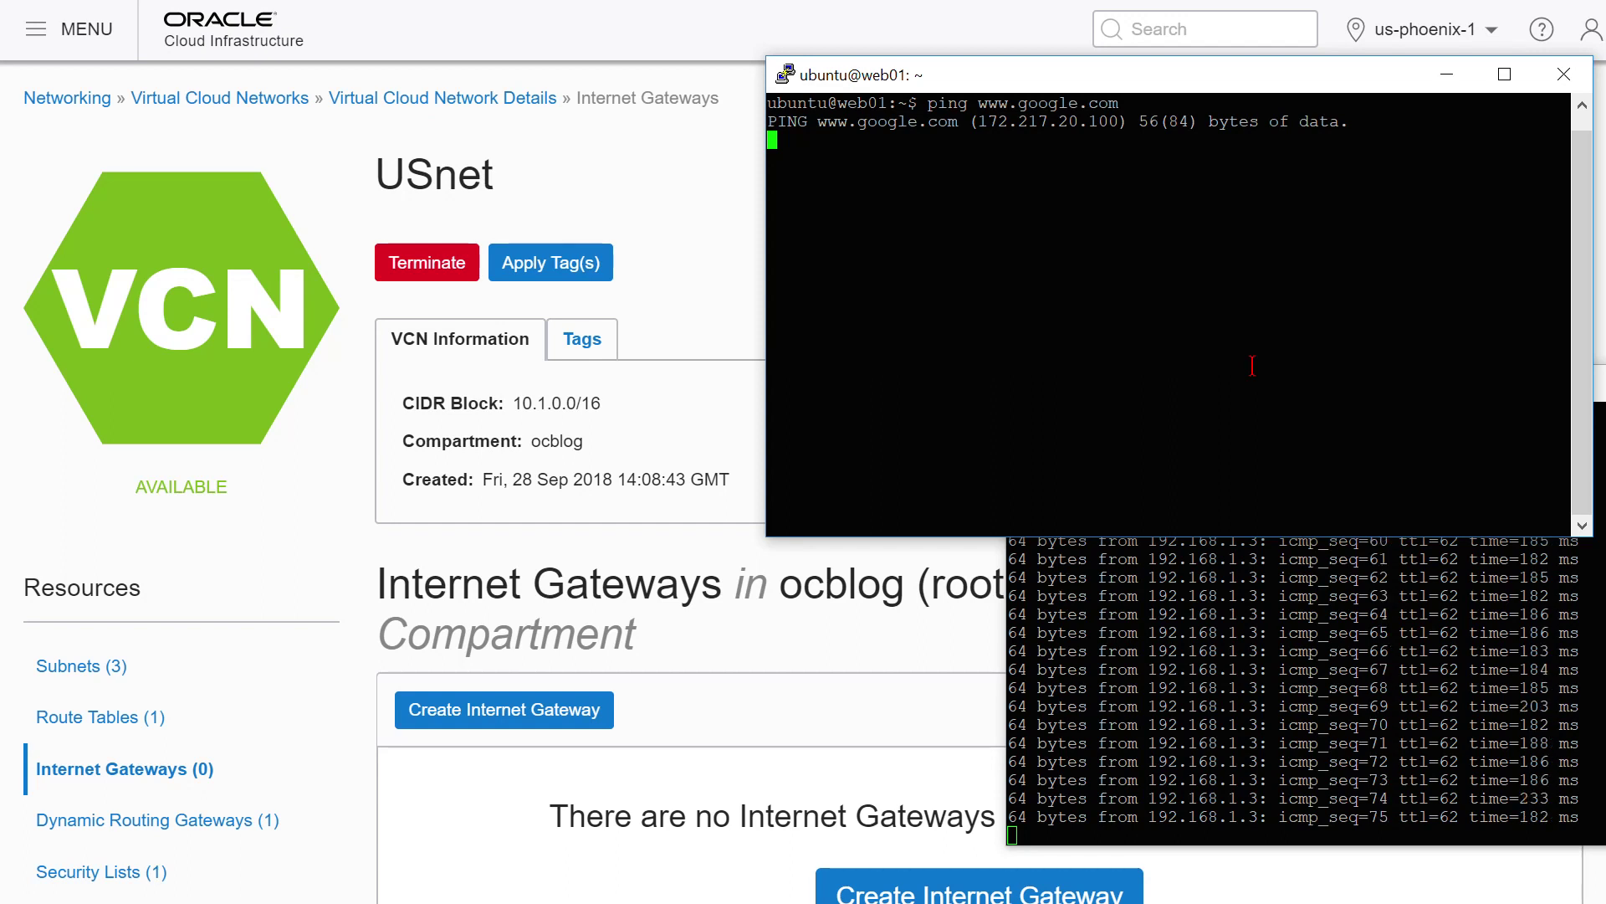
pyautogui.hotkey('ctrl', 'c')
pyautogui.click(1288, 696)
pyautogui.moveTo(1255, 387); pyautogui.dragTo(994, 384)
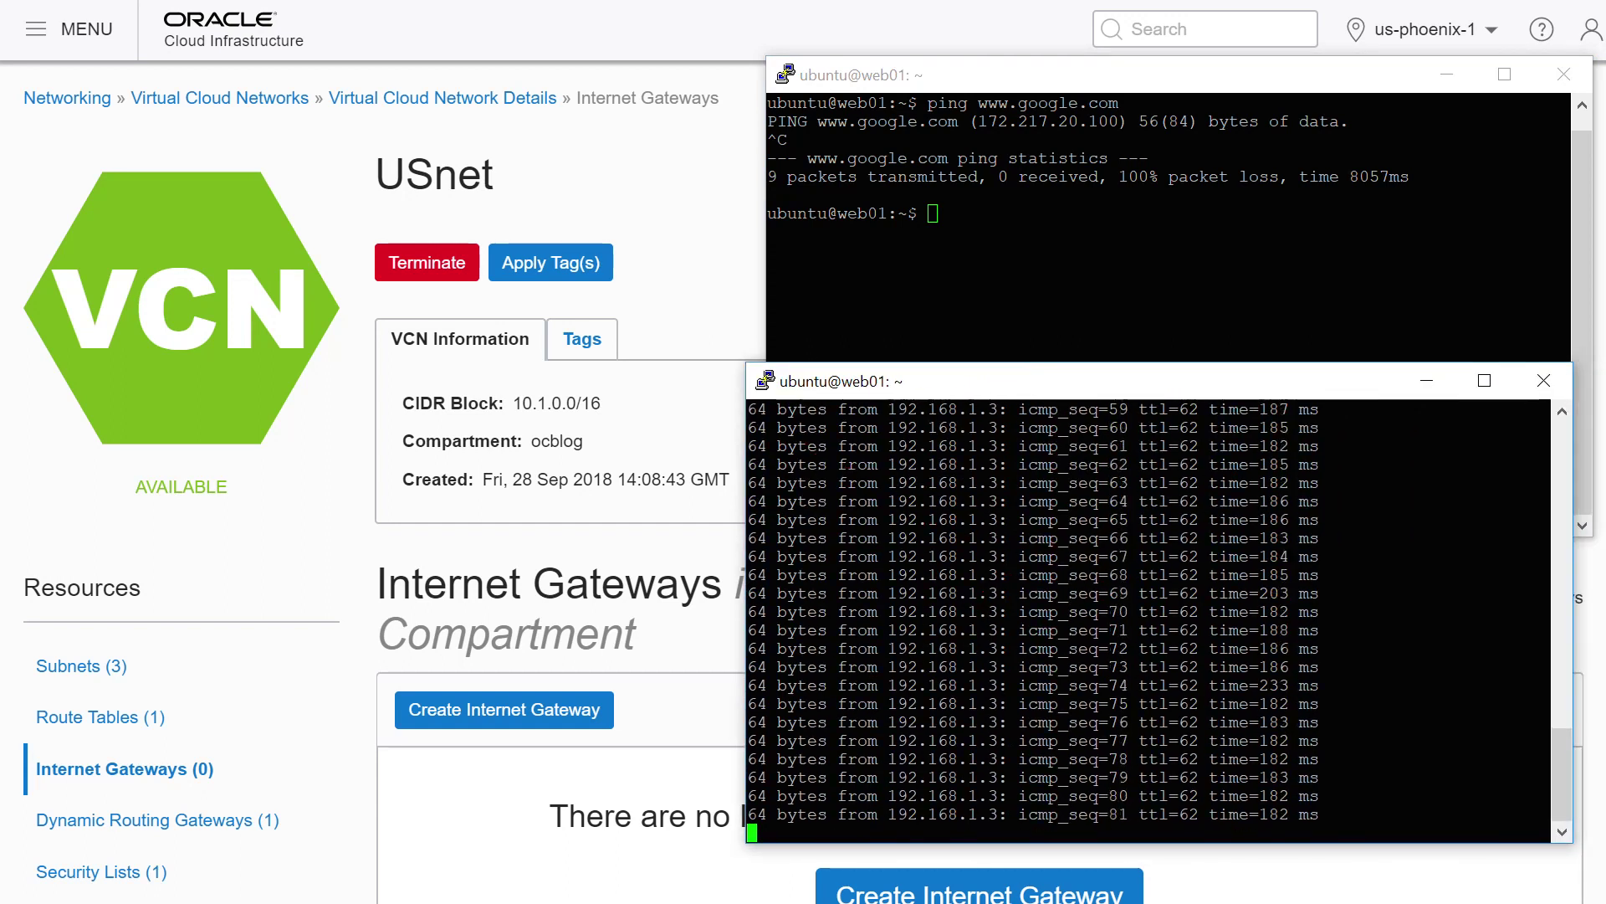
# Bring the local Command Prompt over the console and begin a ping command with the address prefix 10.1.
pyautogui.moveTo(1605, 17); pyautogui.dragTo(752, 35)
pyautogui.write('ping 10.')
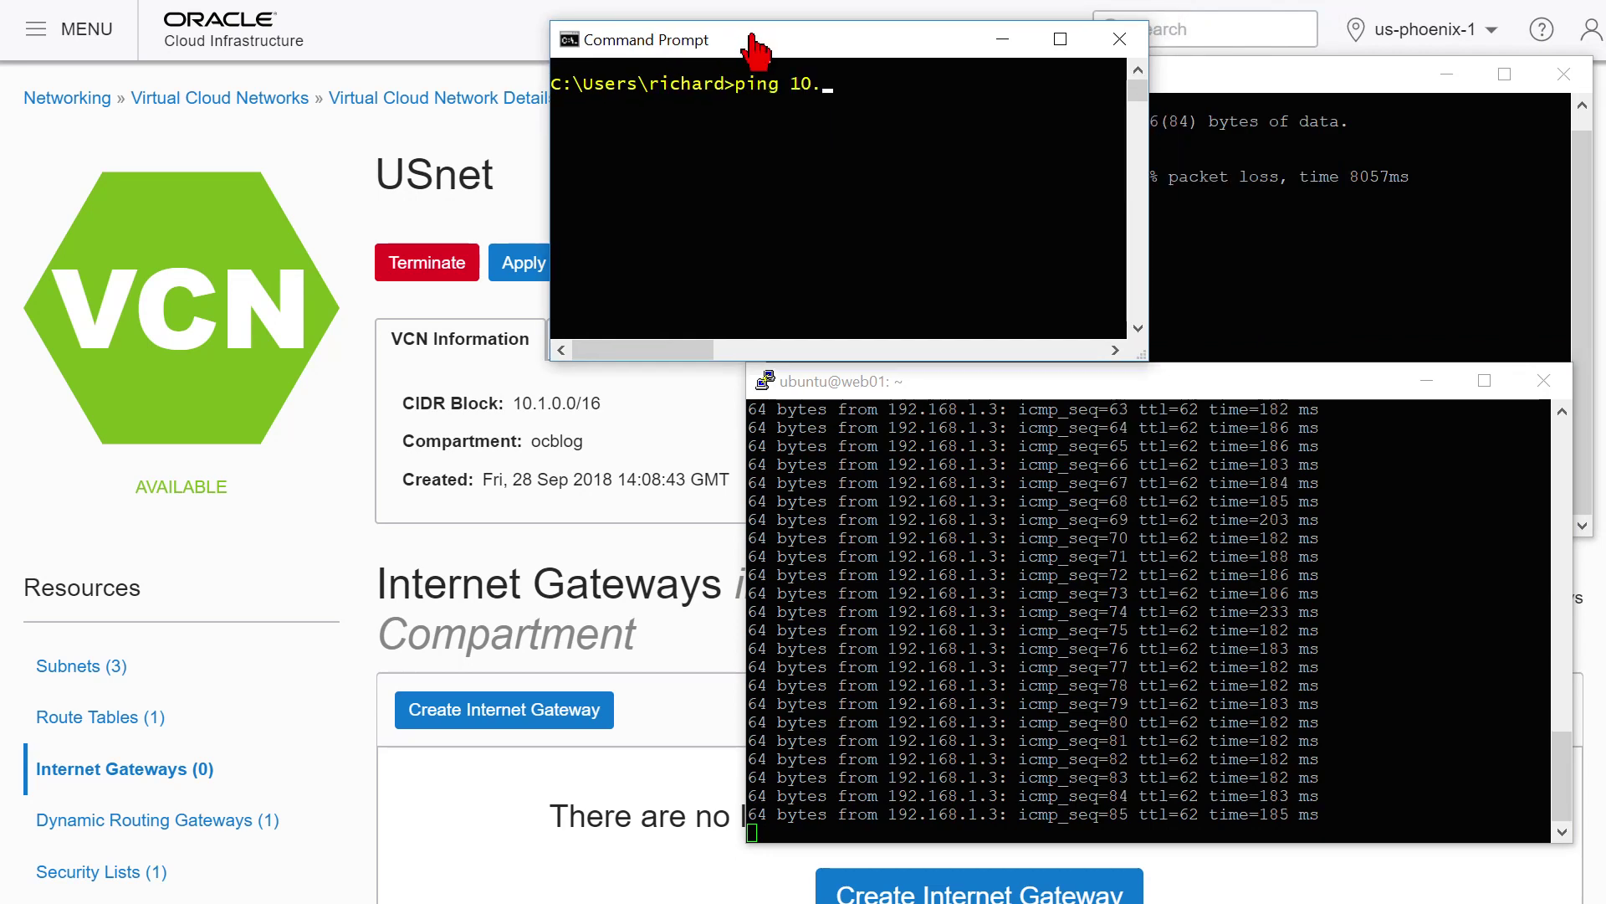
pyautogui.write('1.')
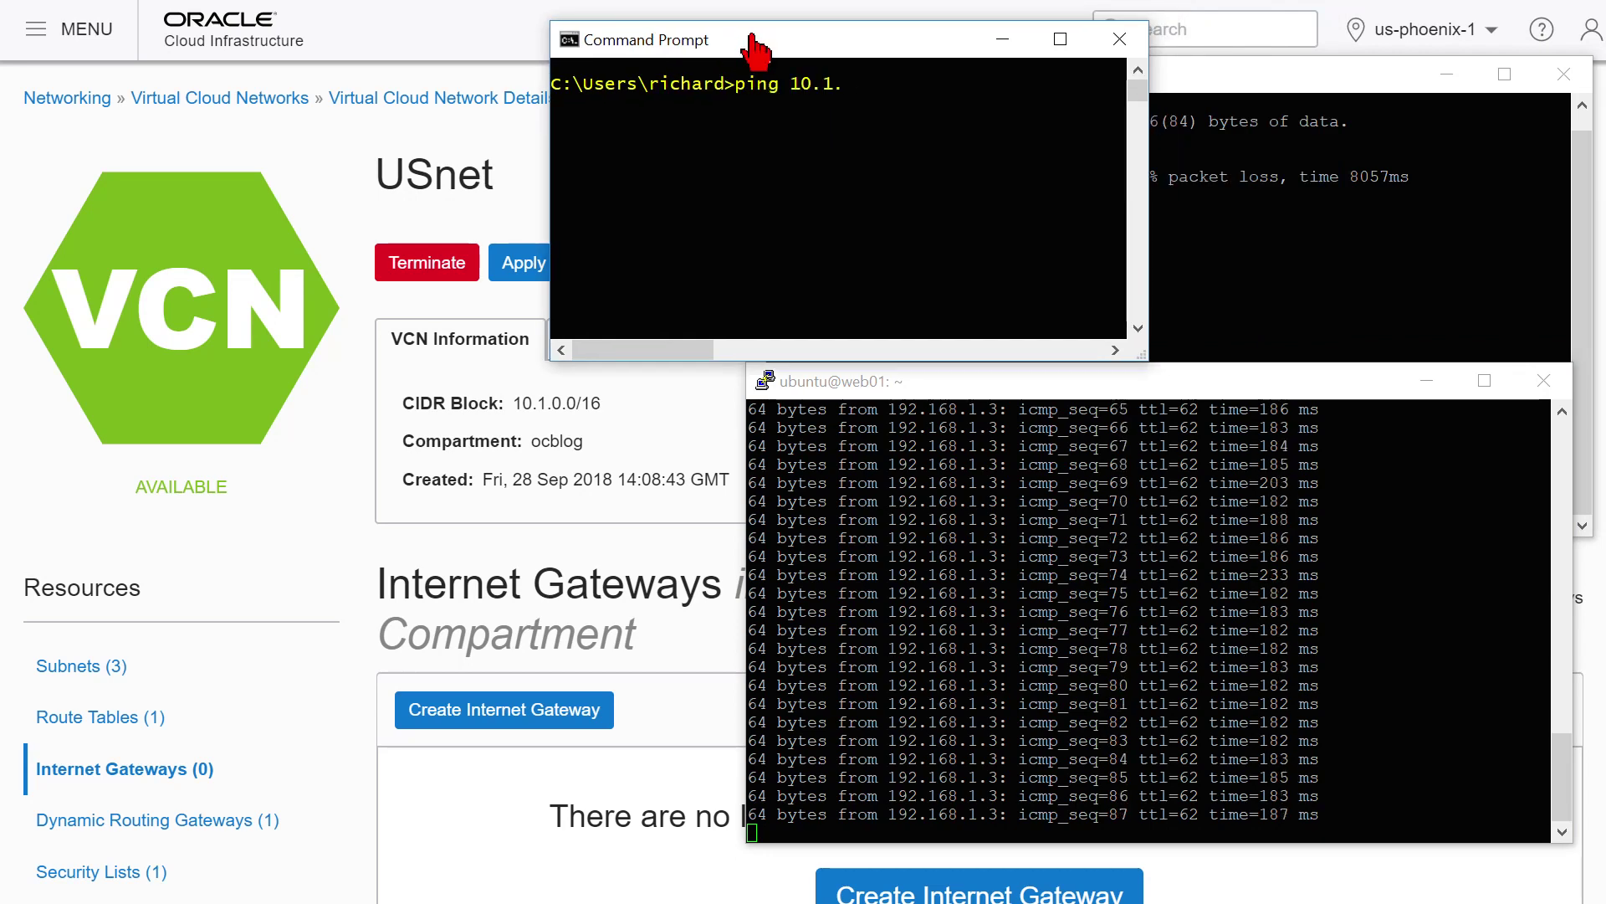
pyautogui.moveTo(878, 42); pyautogui.dragTo(928, 1)
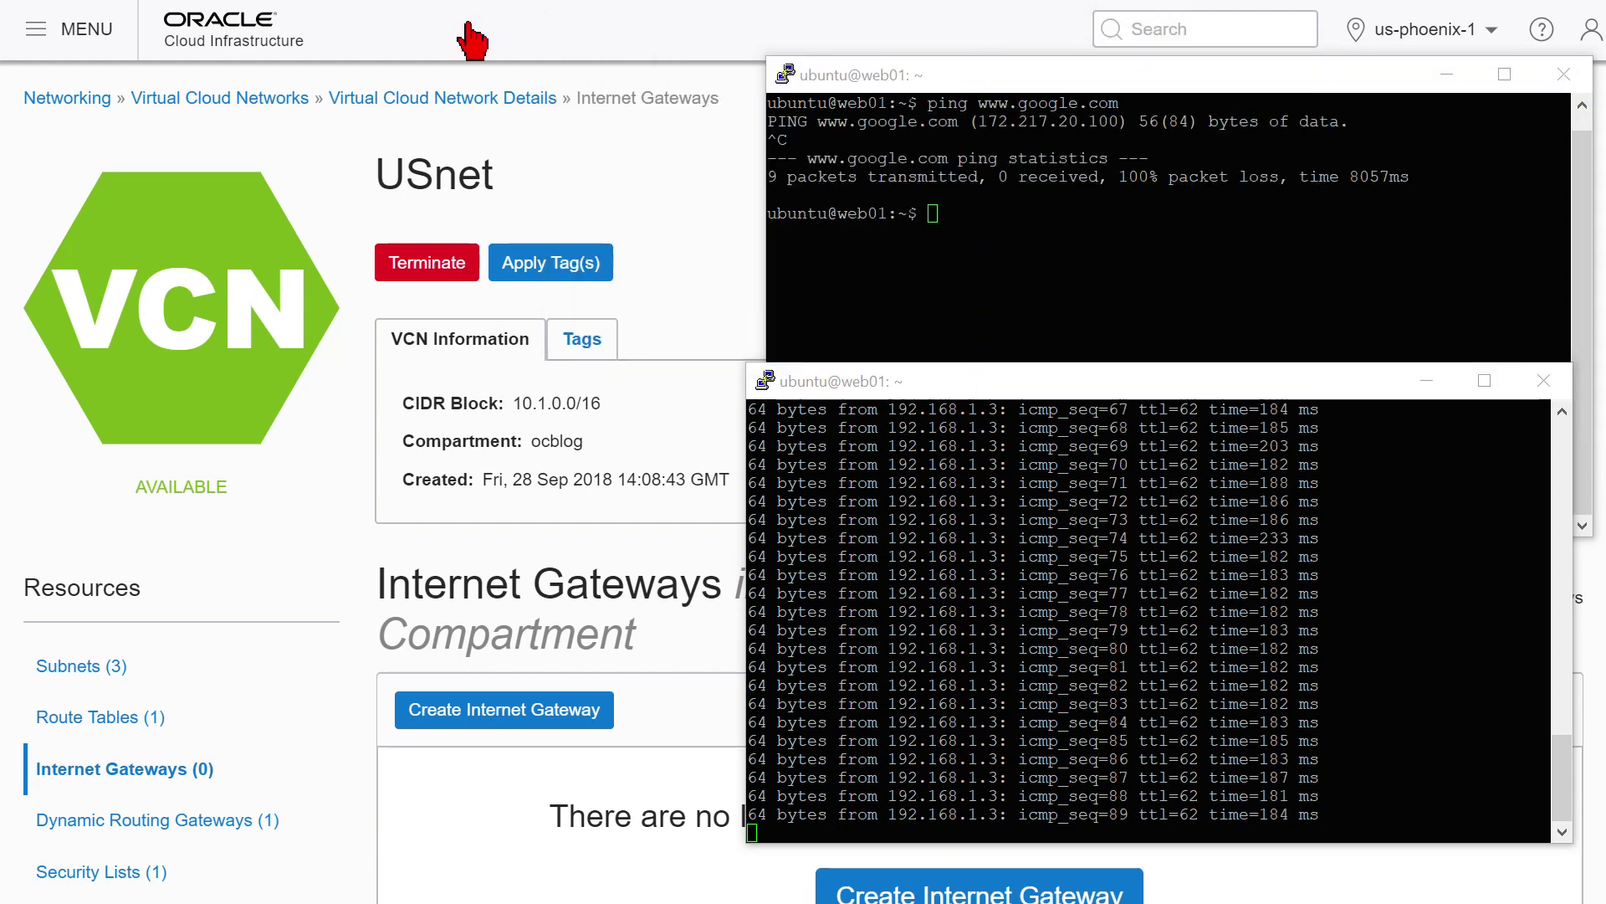
# Look up web01's private IP address in its compute instance details and complete the Command Prompt ping to 10.1.1.2.
pyautogui.click(37, 34)
pyautogui.moveTo(67, 150)
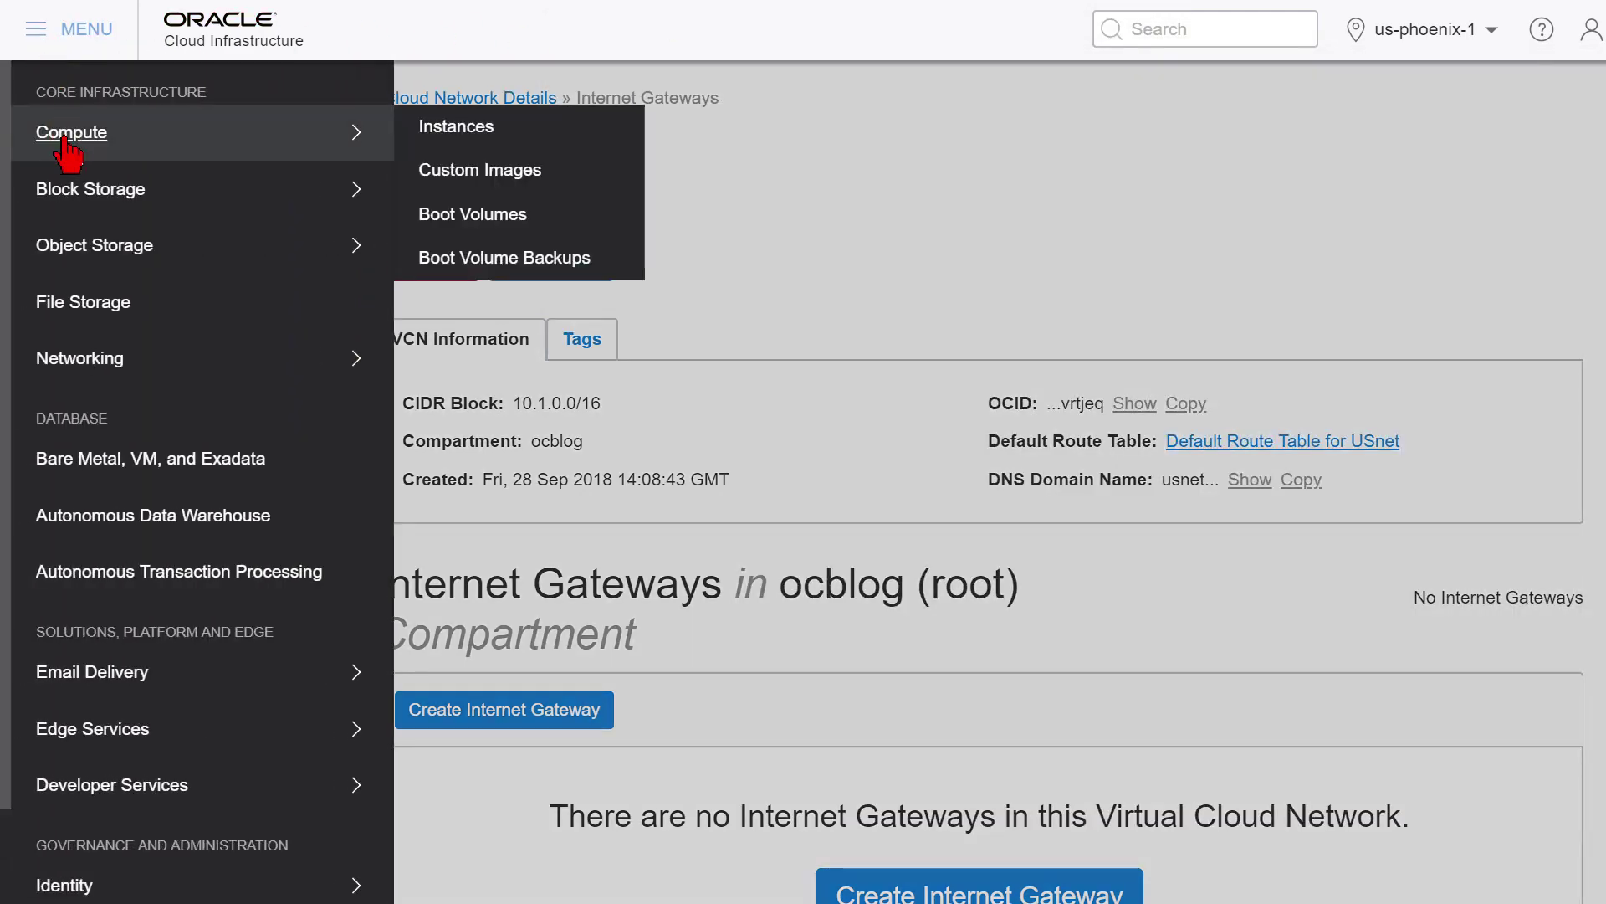
pyautogui.click(423, 134)
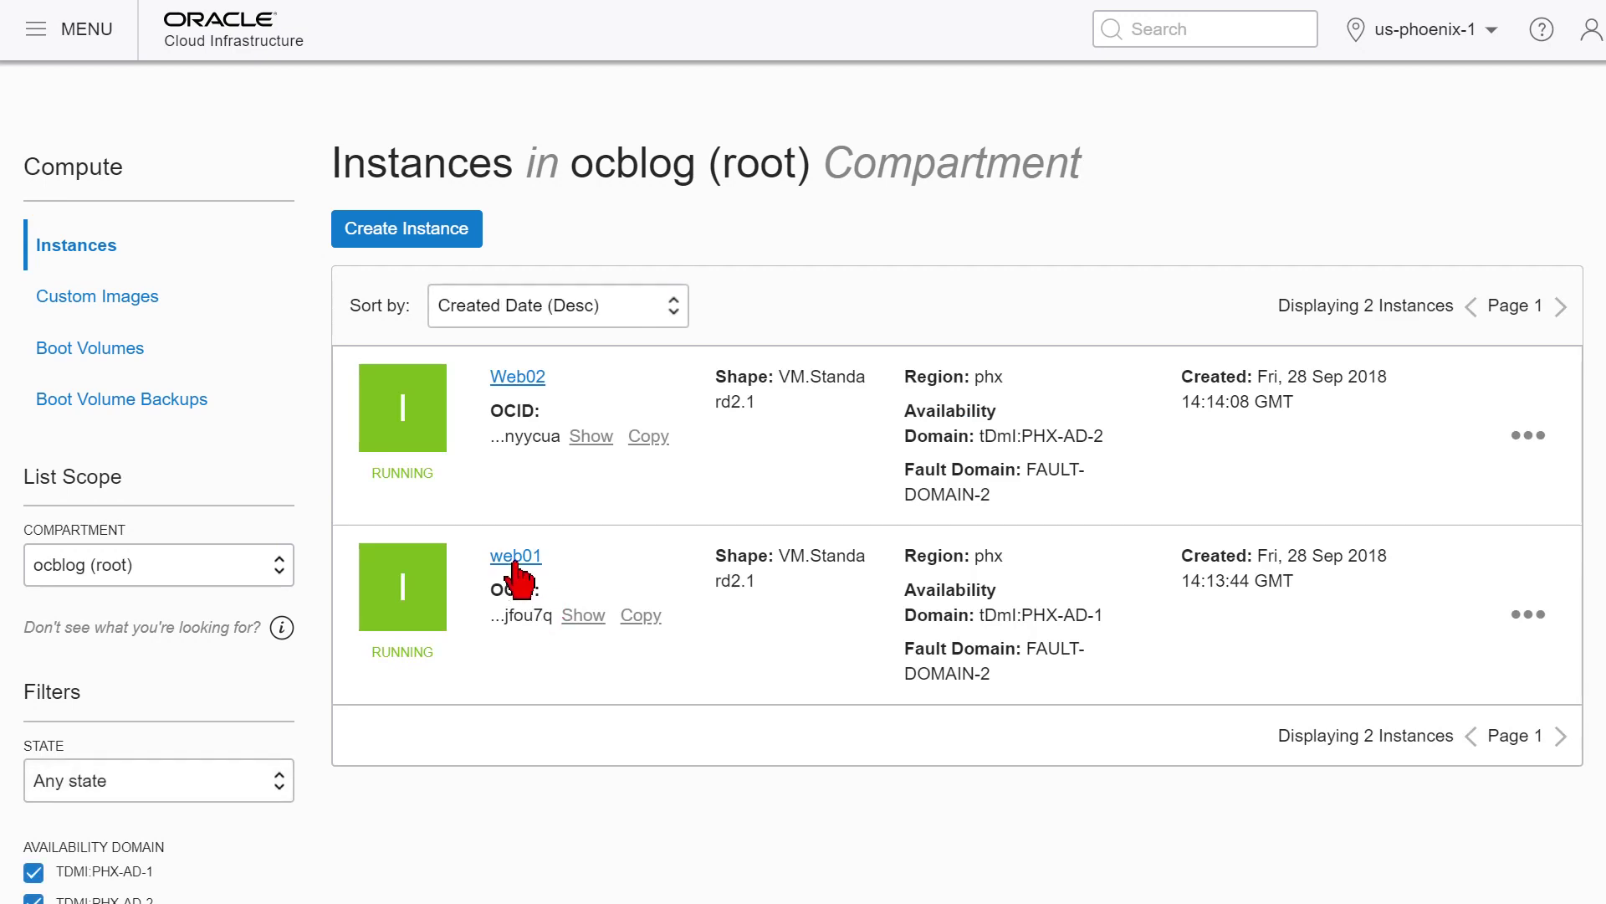
pyautogui.click(506, 556)
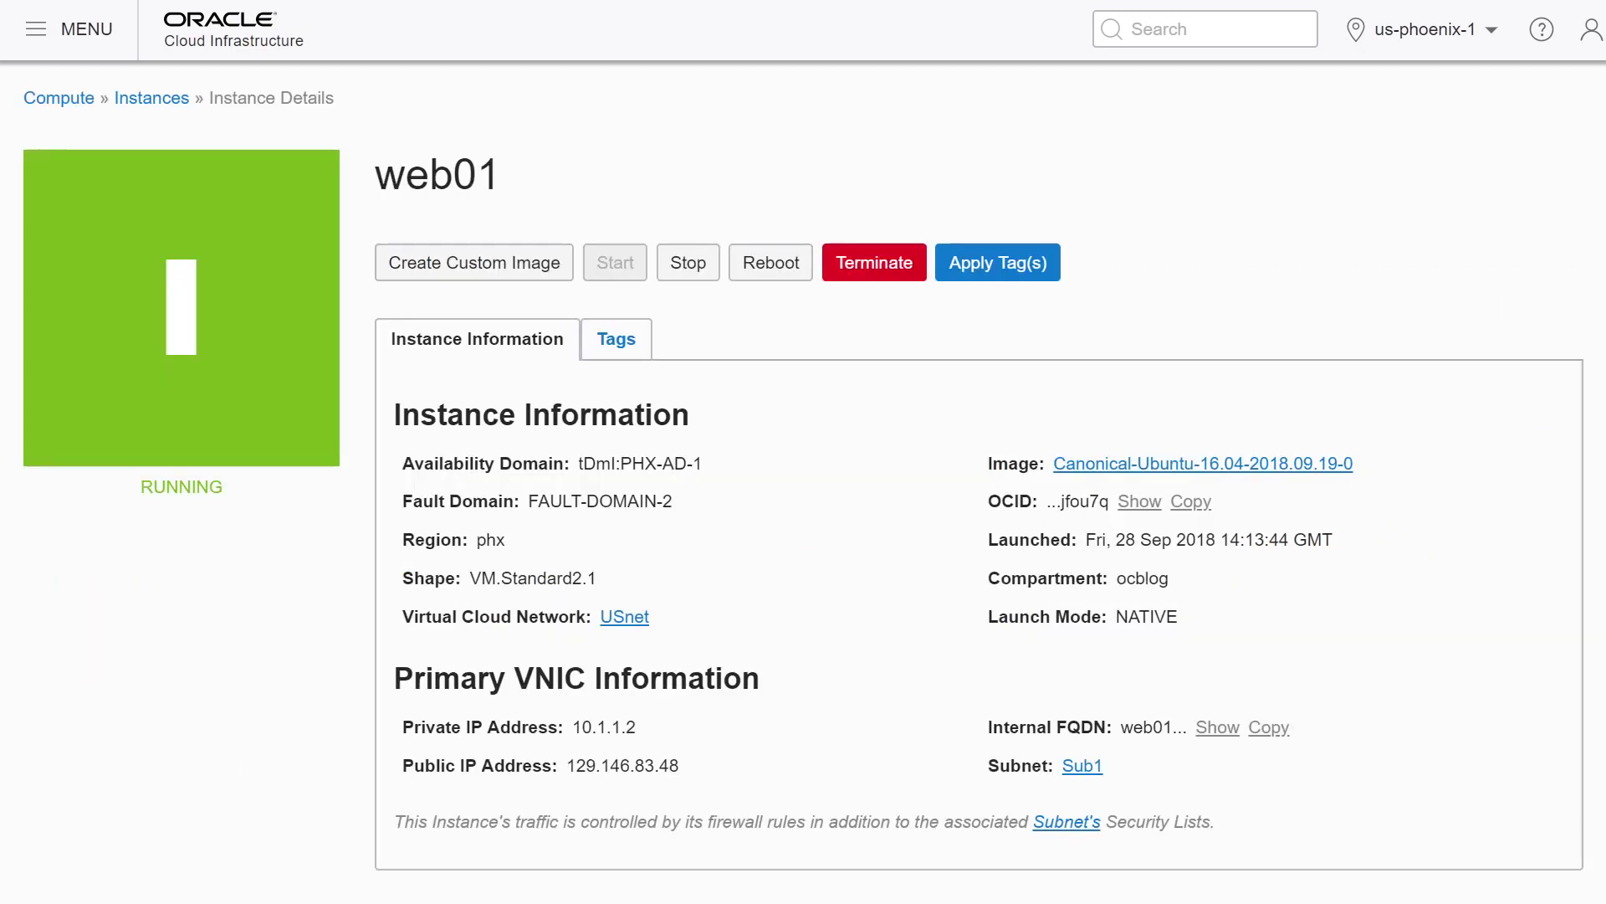
pyautogui.hotkey('alt', 'Tab')
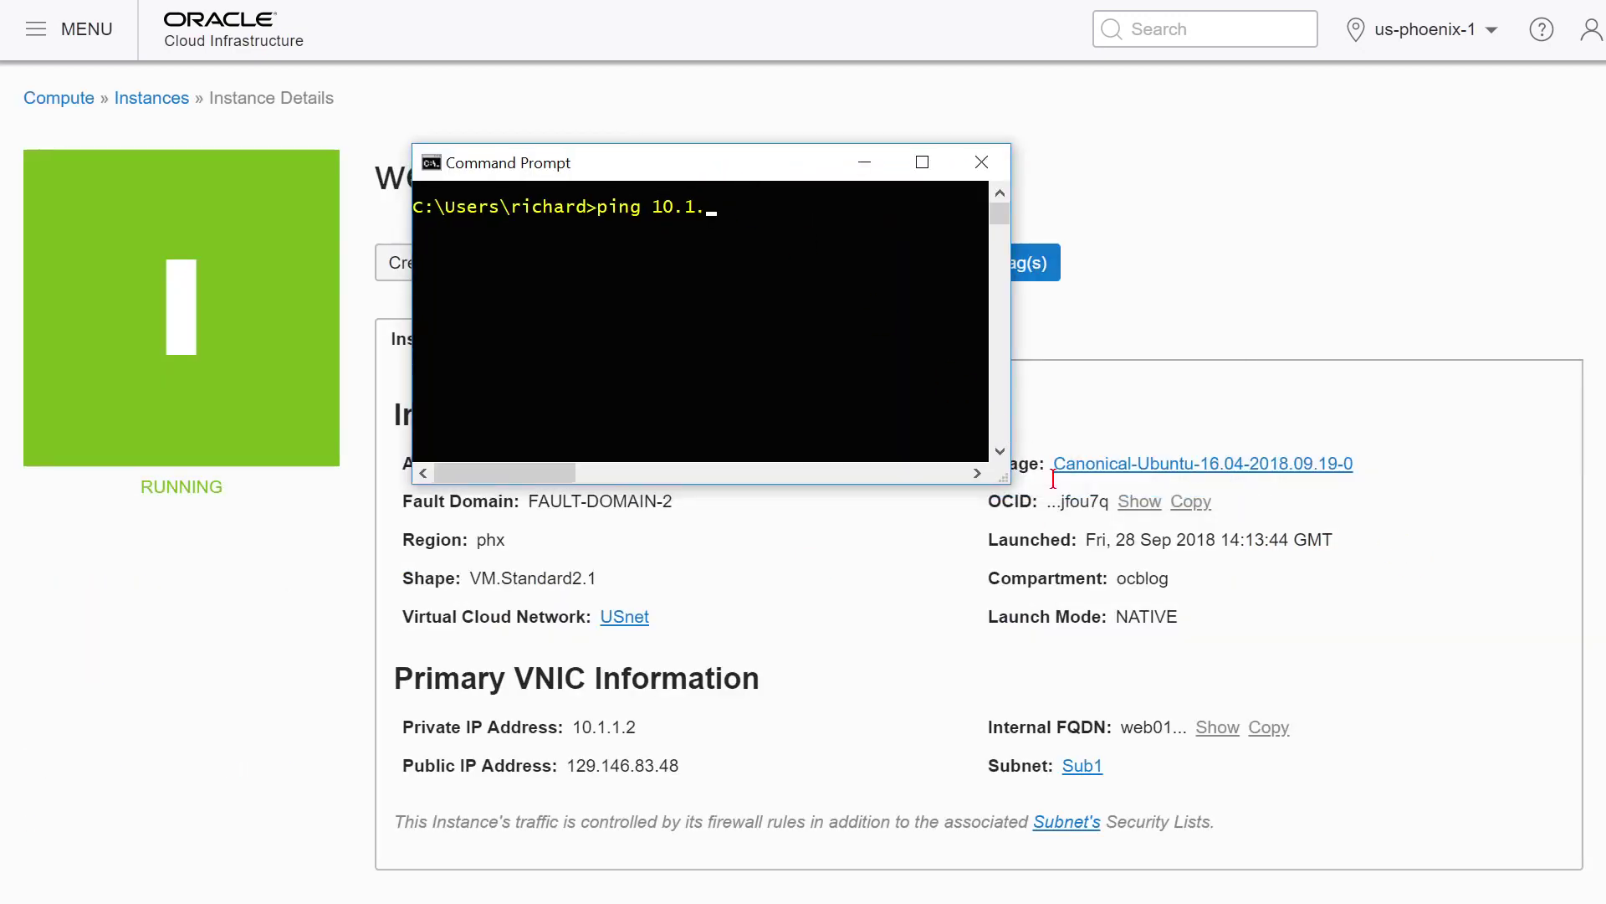
pyautogui.press('Return')
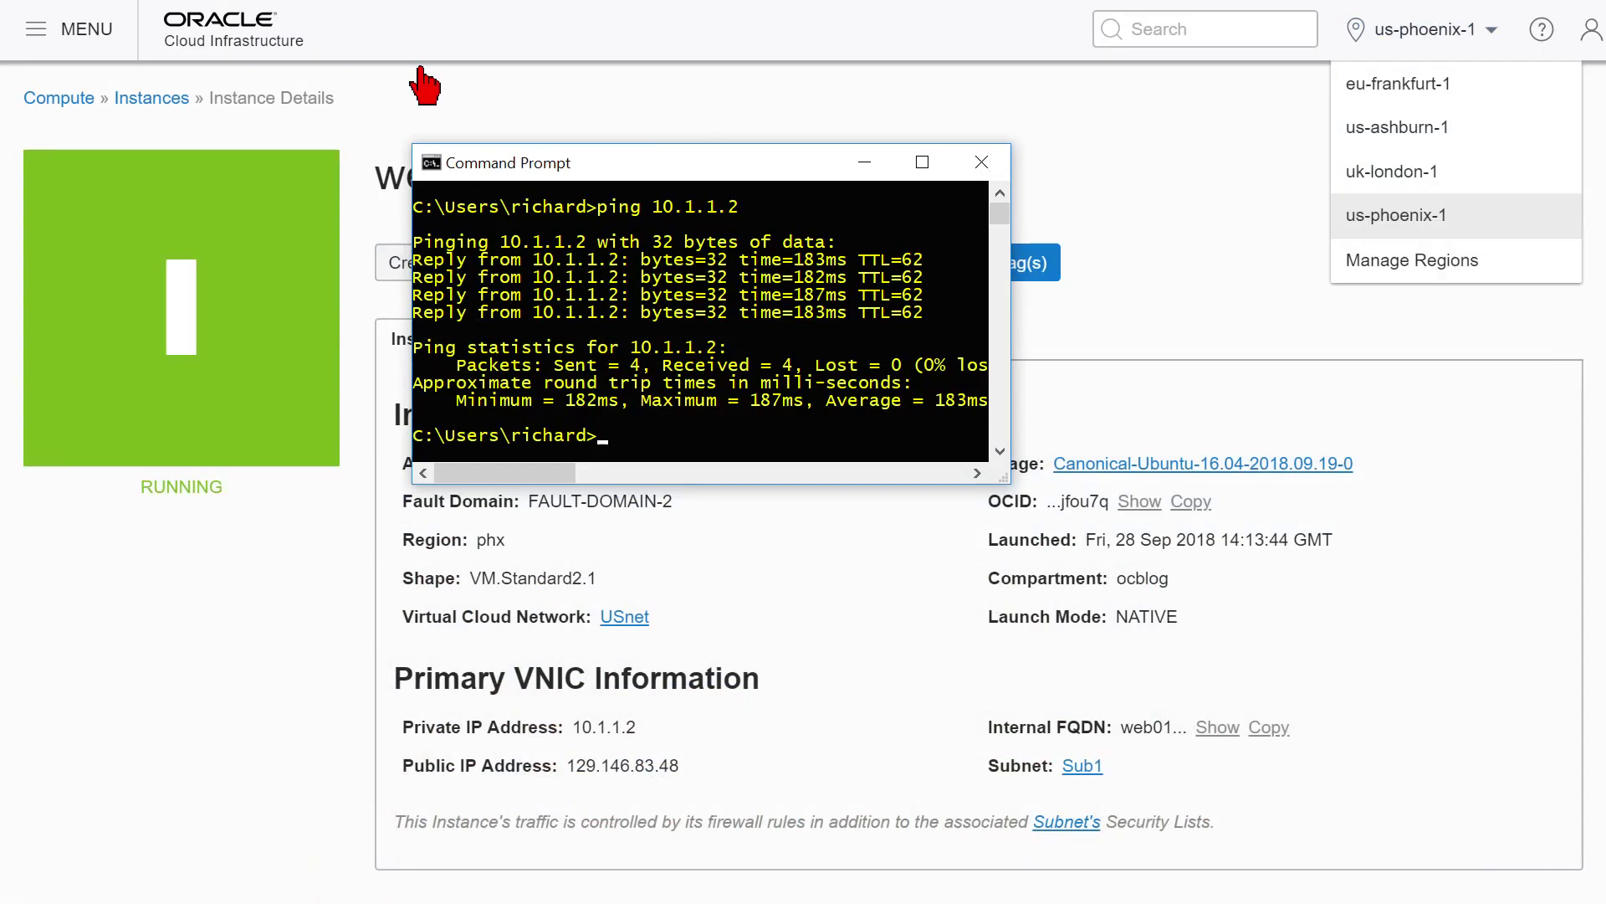
# Look up Web02's private IP address in its instance details and ping 10.1.2.2 from the local Command Prompt.
pyautogui.click(151, 98)
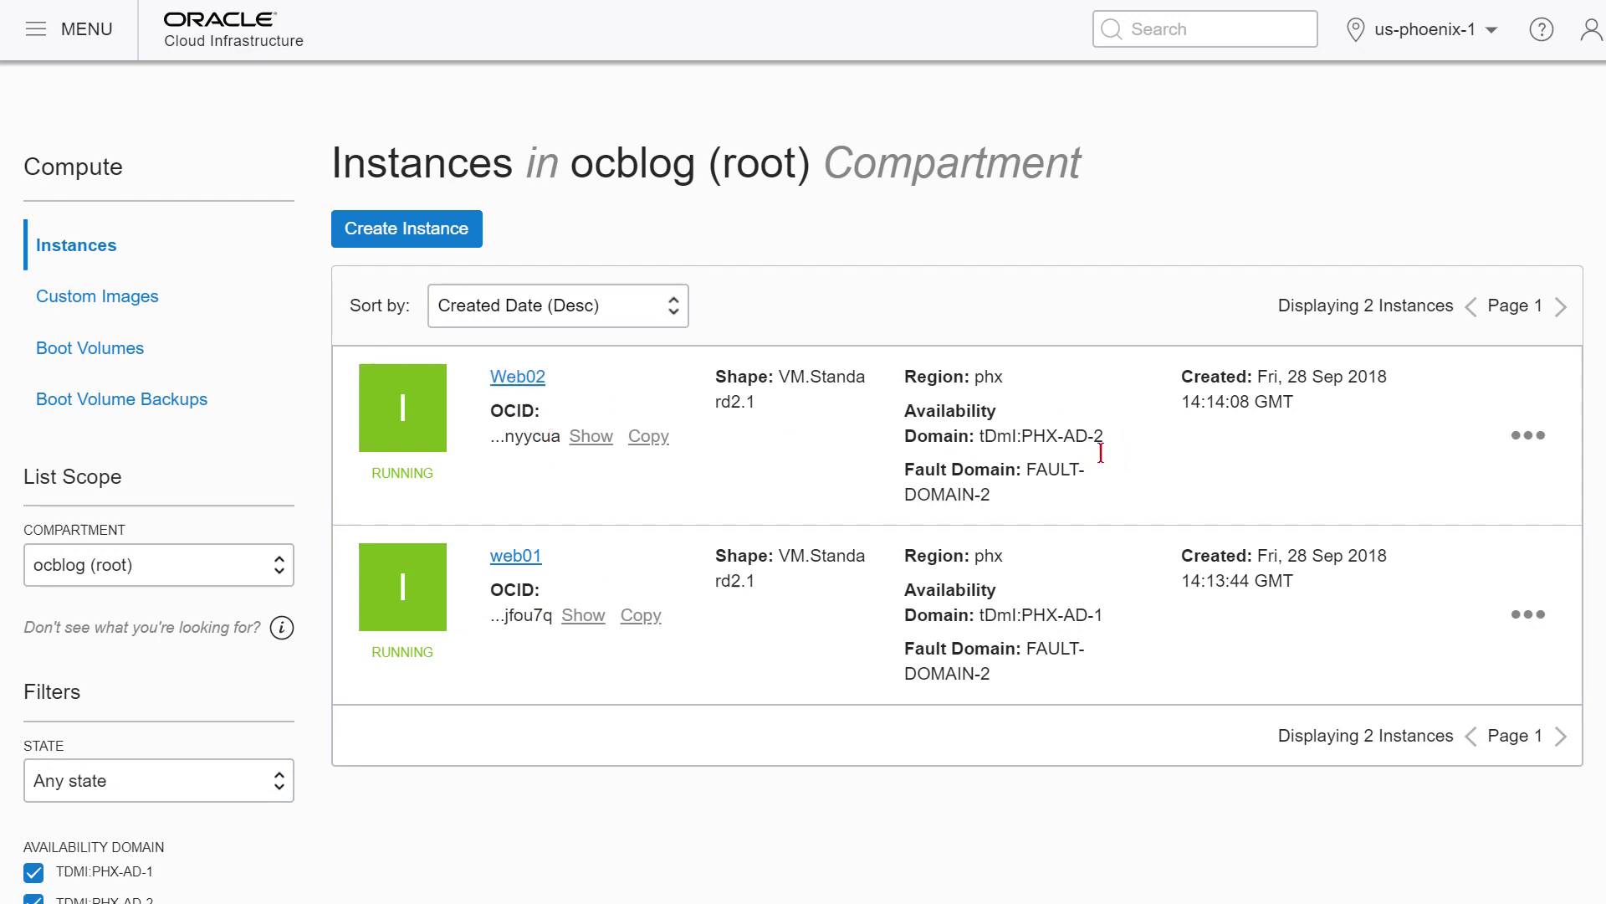
pyautogui.click(521, 378)
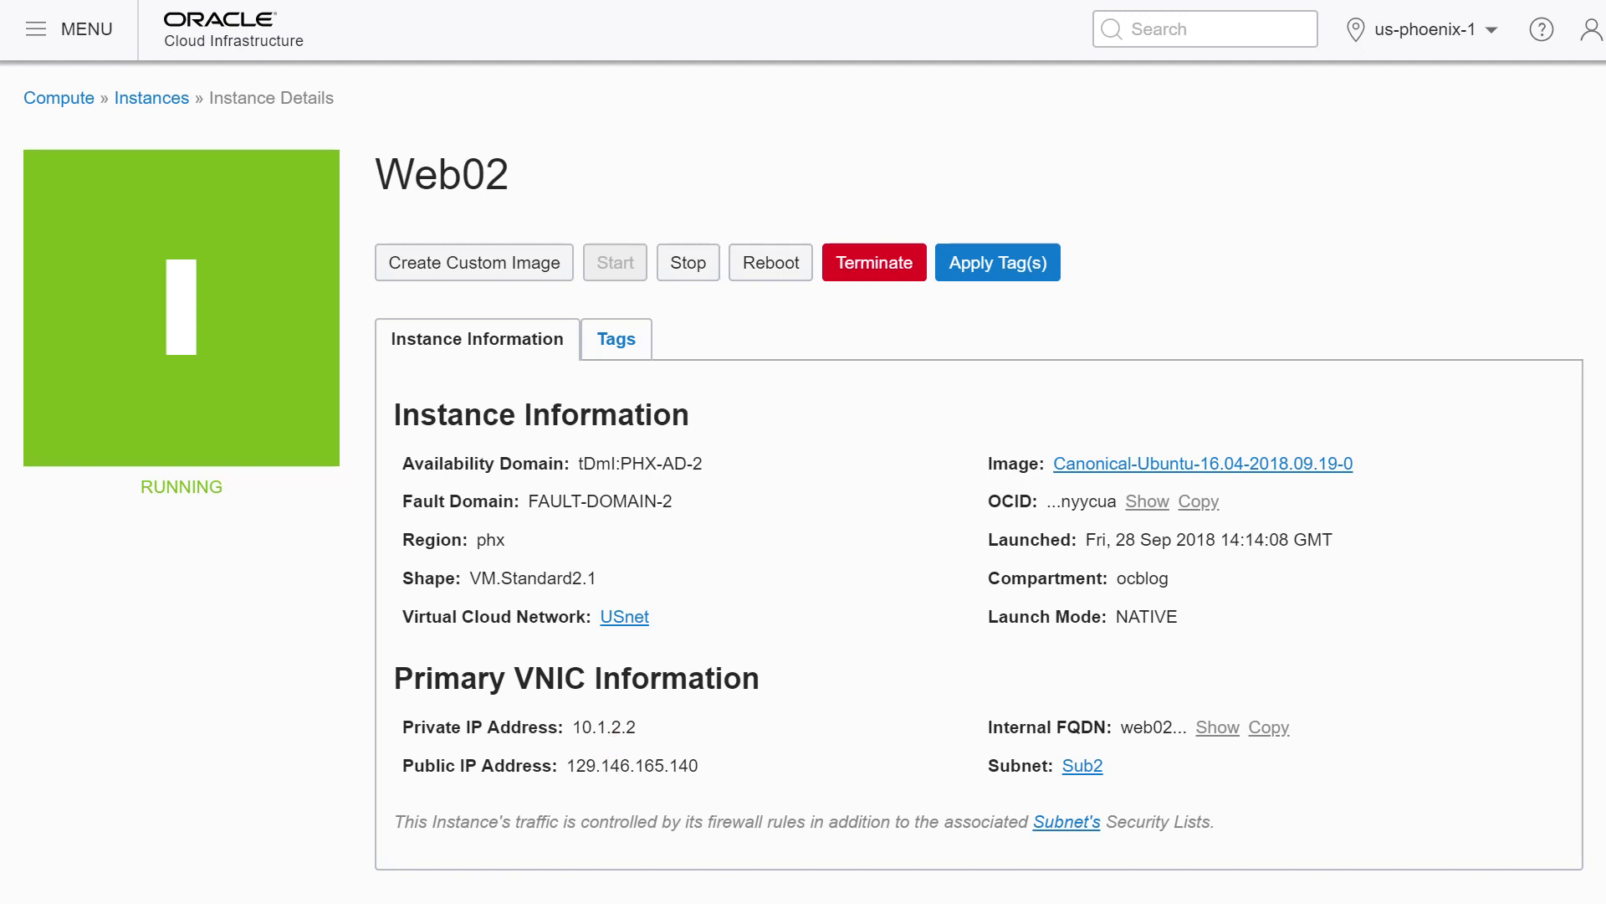
pyautogui.hotkey('alt', 'Tab')
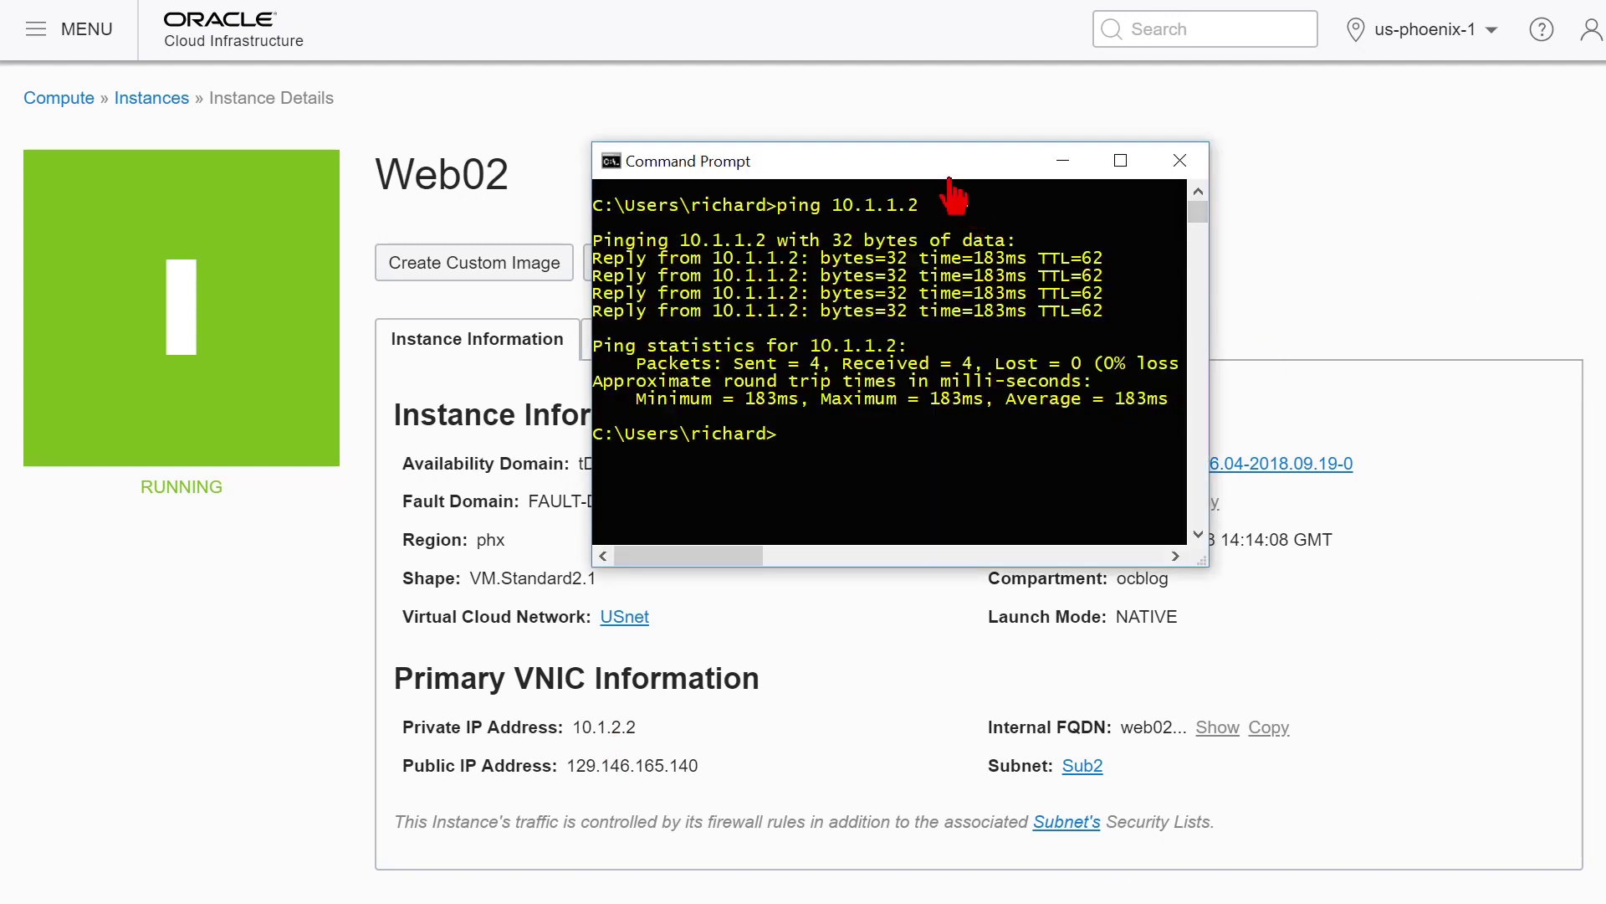
pyautogui.write('ping 10.1.2.2')
pyautogui.press('Return')
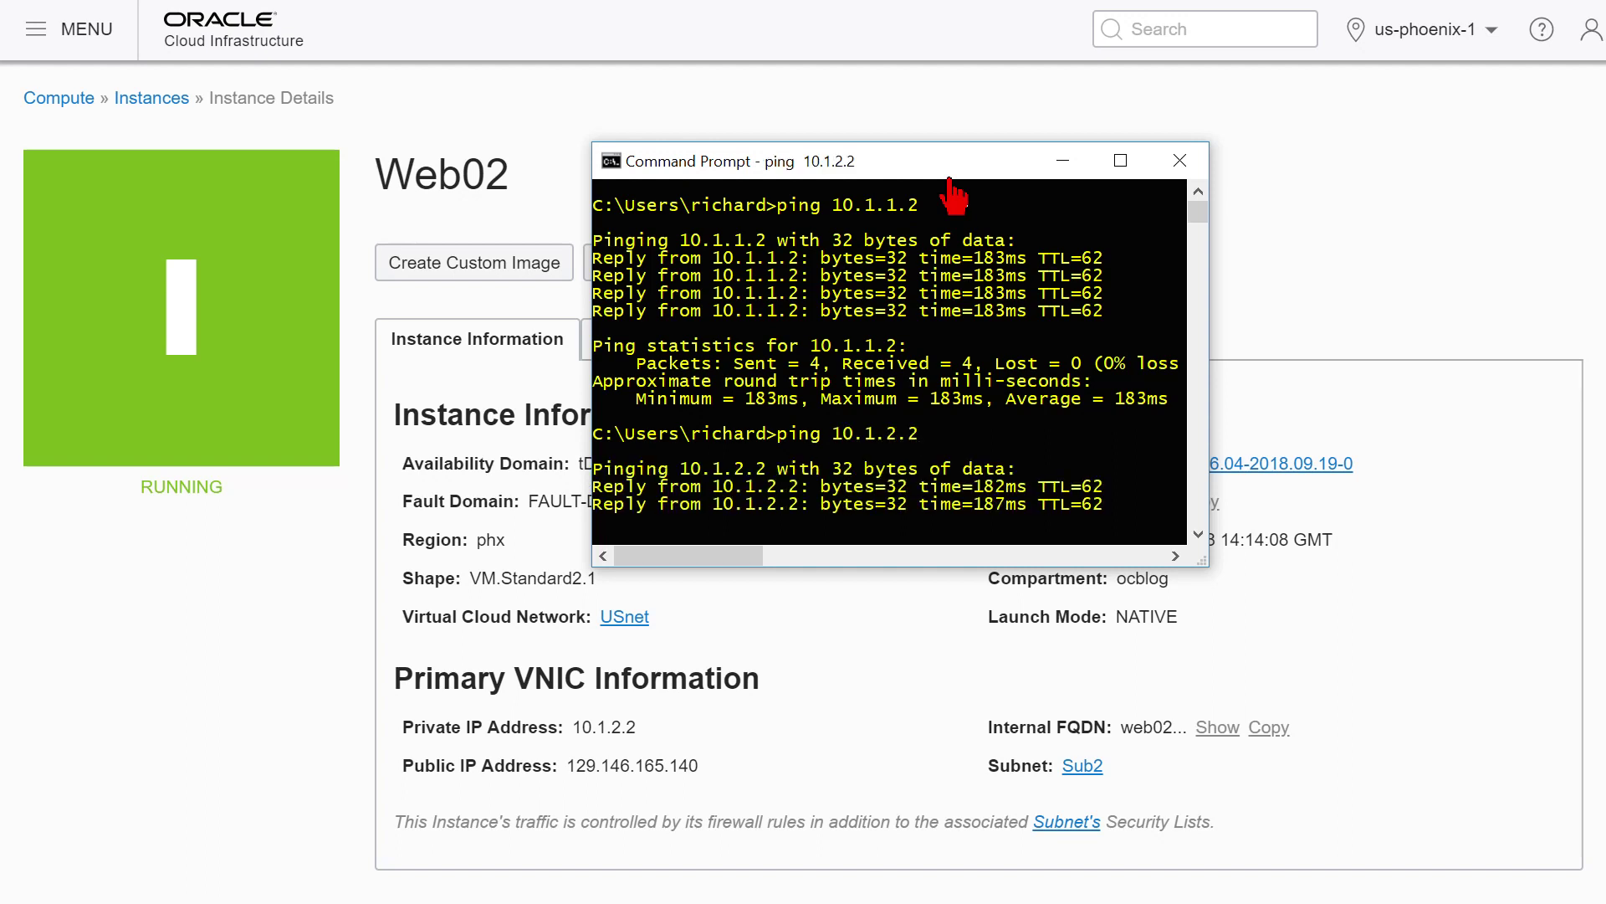